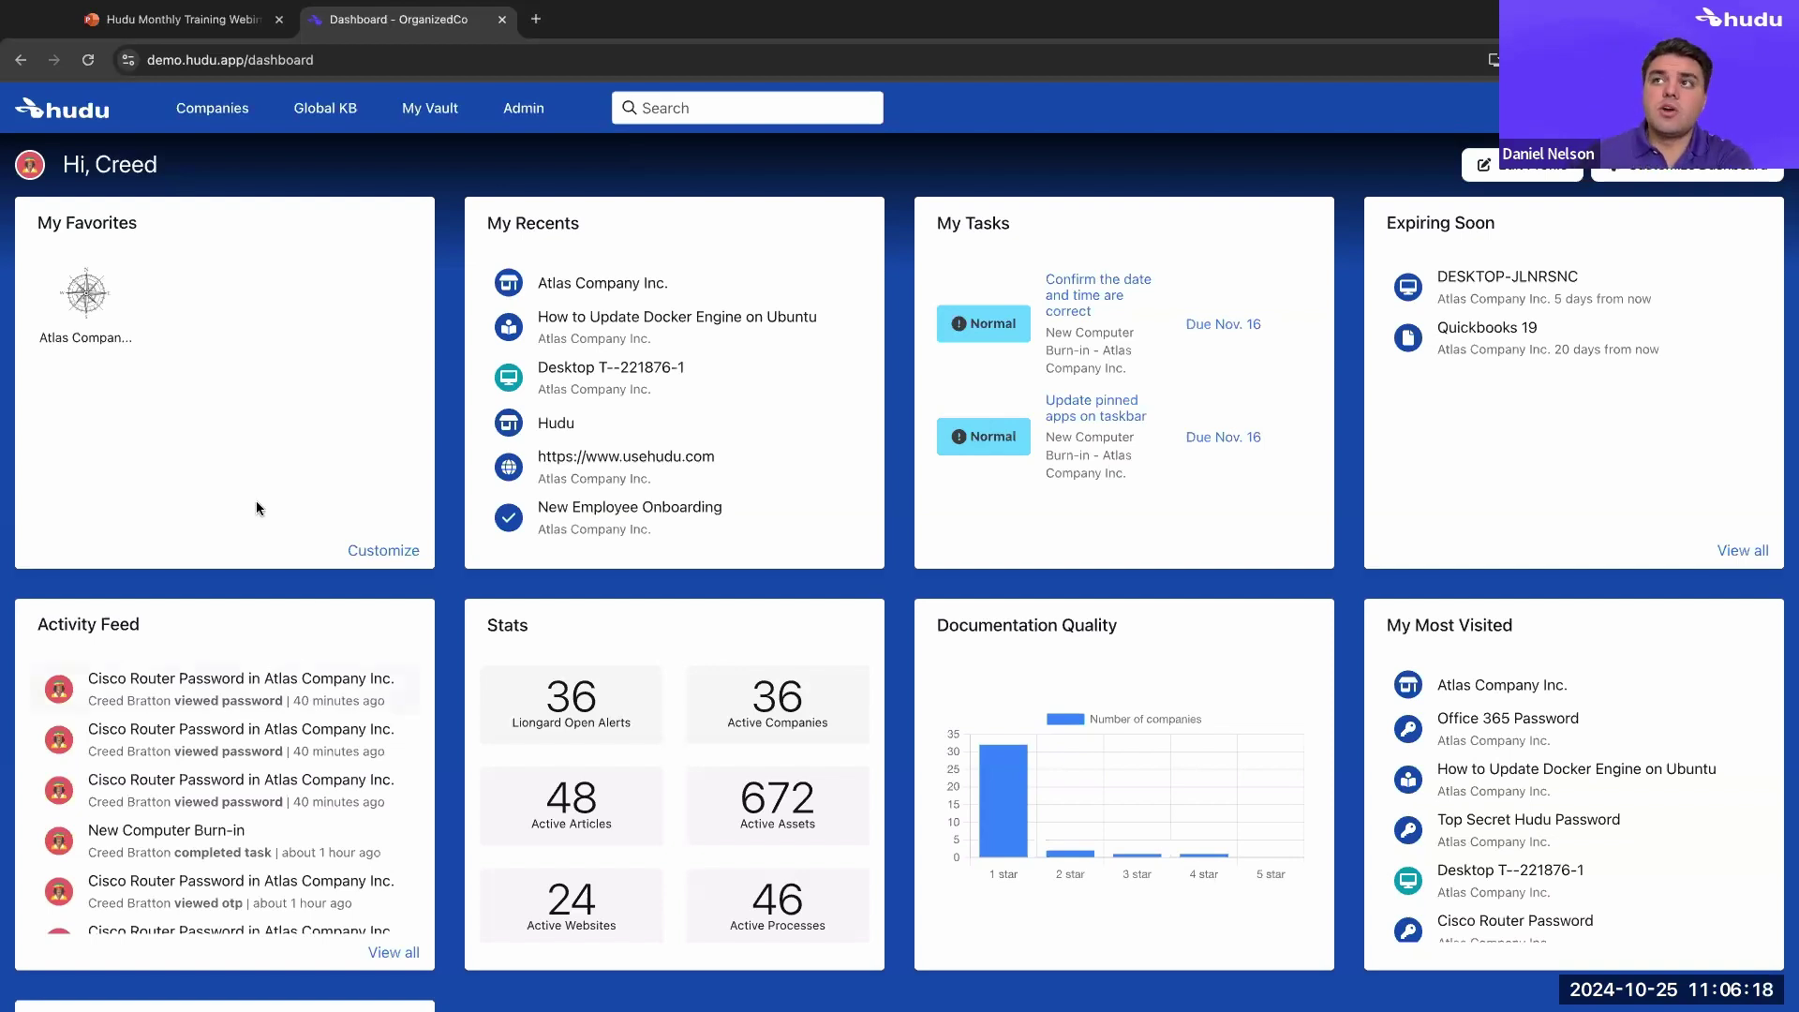
Look through the dashboard's activity feed and open the full activity logs
{"action": "scroll", "coordinate": [314, 424], "scroll_direction": "down", "scroll_amount": 3}
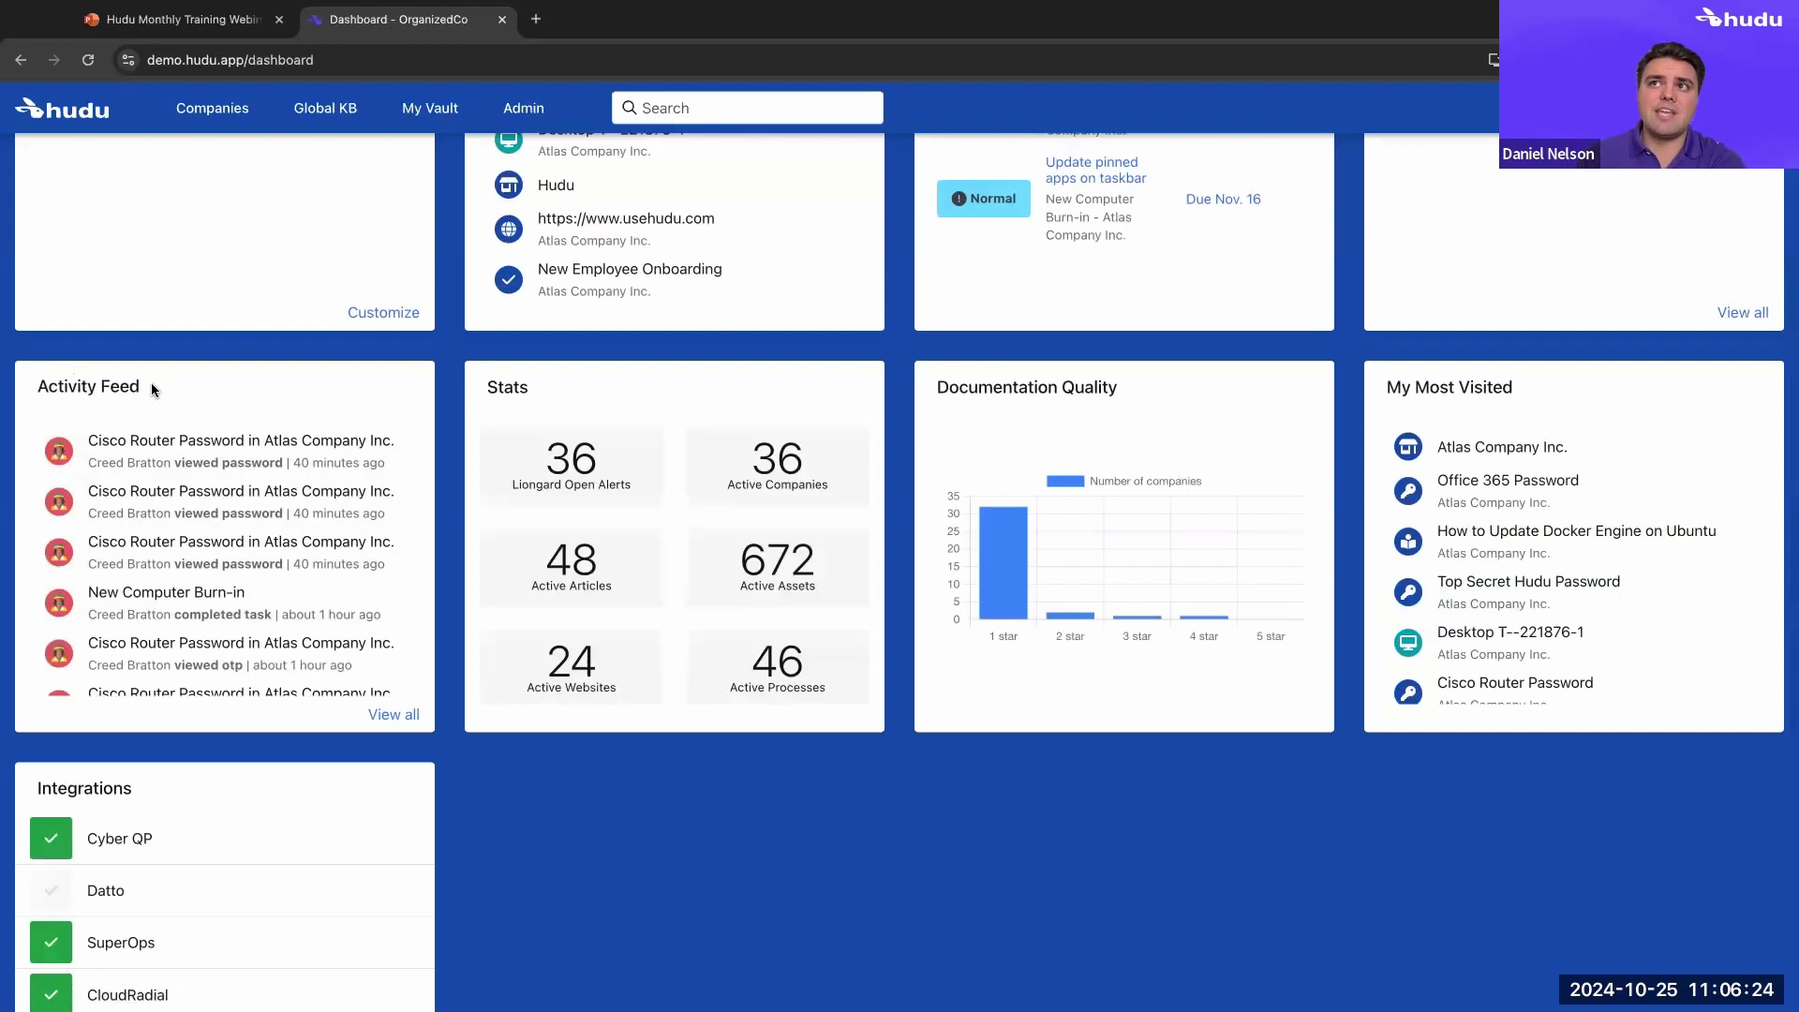
{"action": "scroll", "coordinate": [265, 541], "scroll_direction": "down", "scroll_amount": 5}
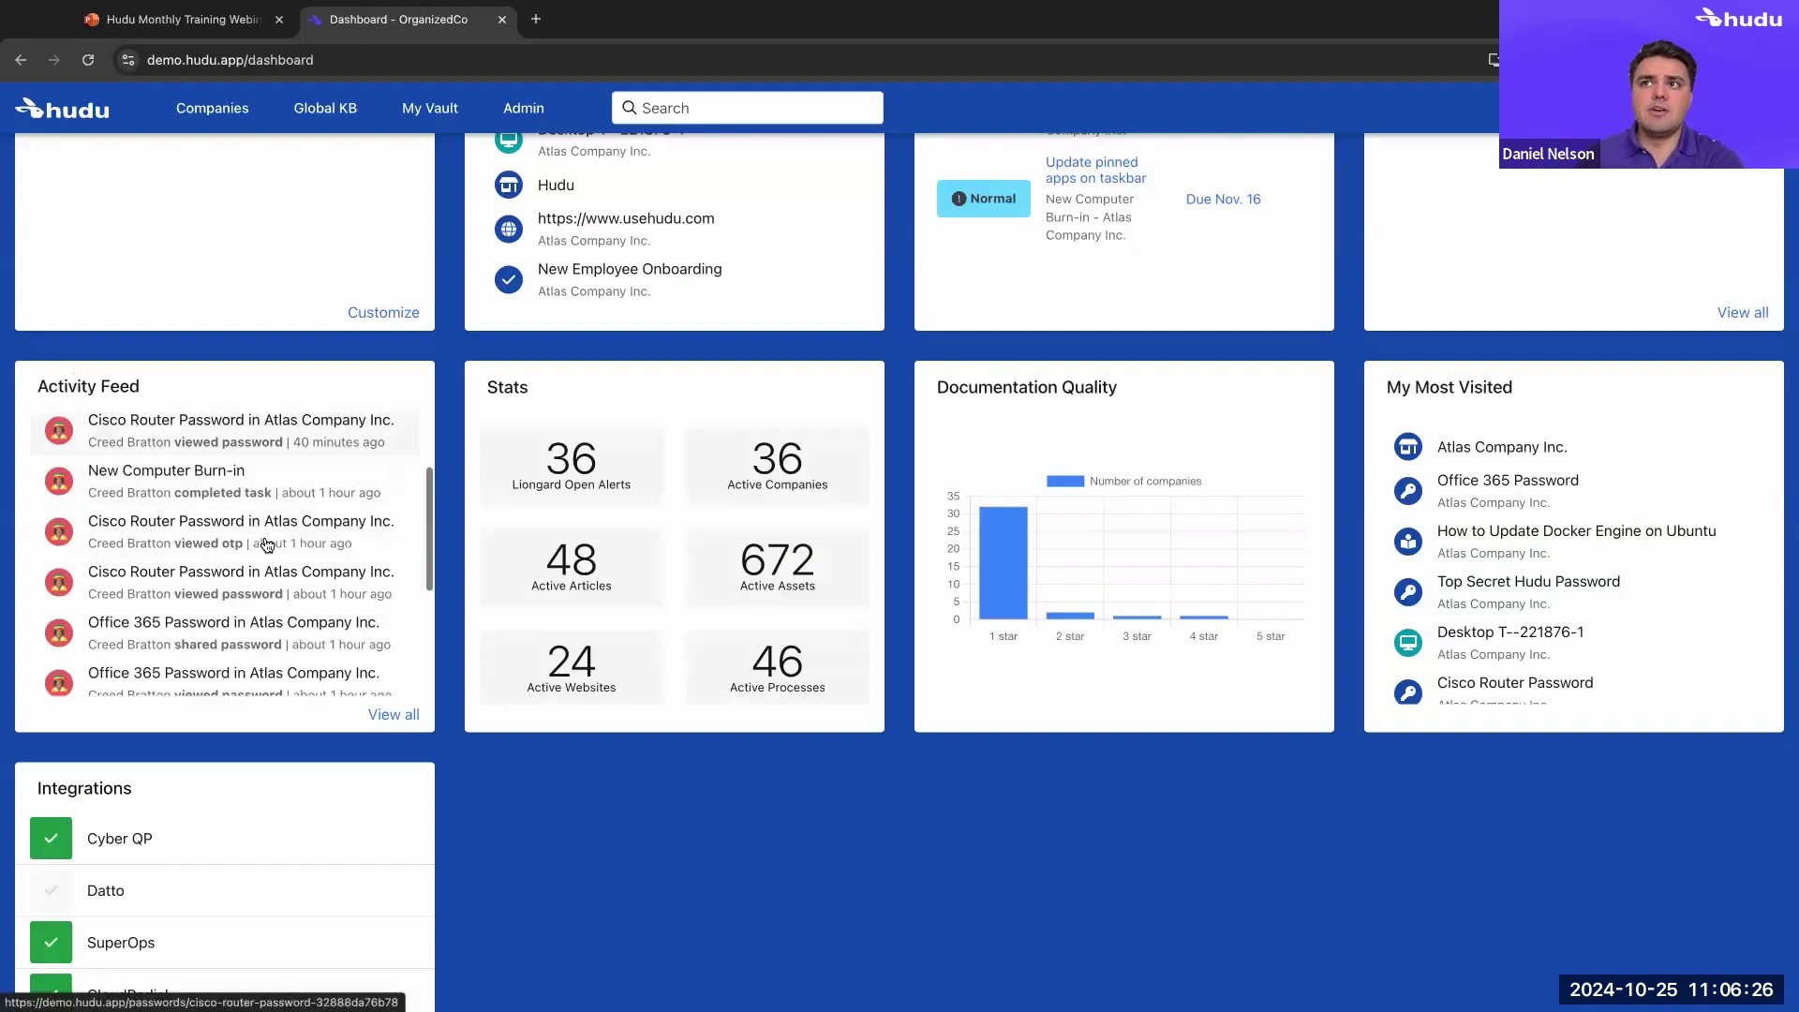
{"action": "scroll", "coordinate": [272, 541], "scroll_direction": "up", "scroll_amount": 5}
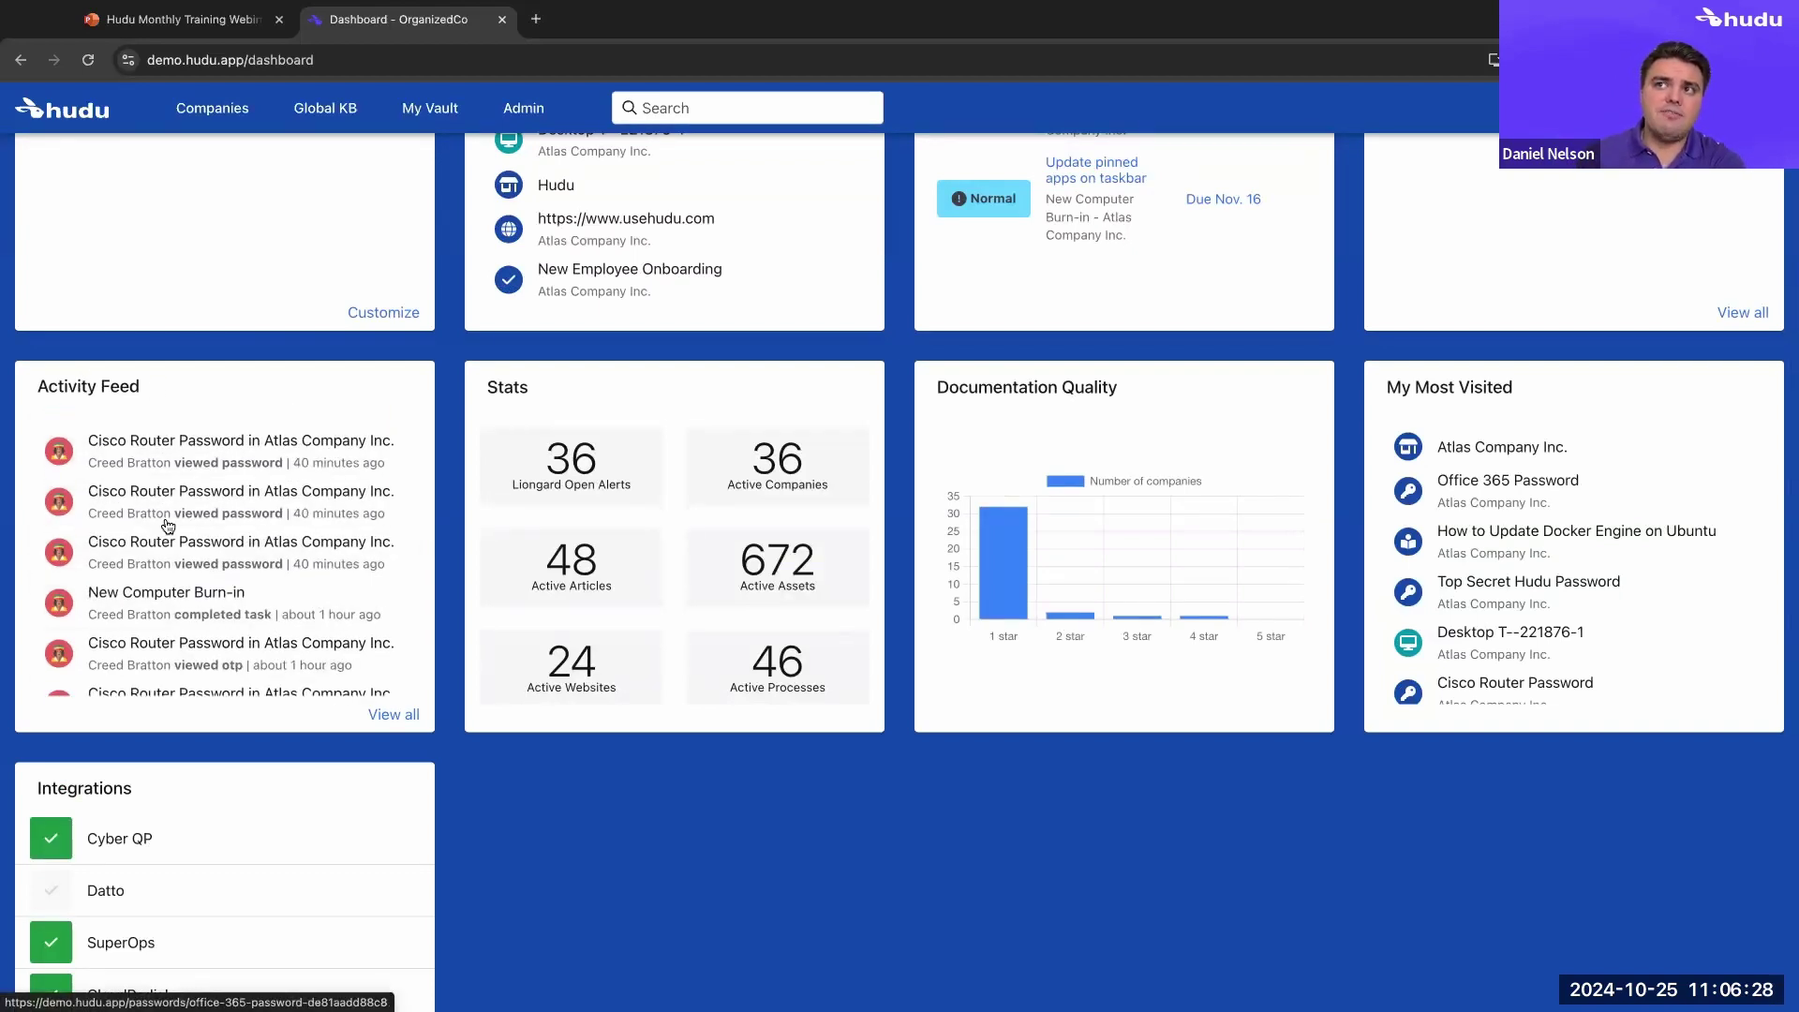
{"action": "scroll", "coordinate": [258, 508], "scroll_direction": "down", "scroll_amount": 5}
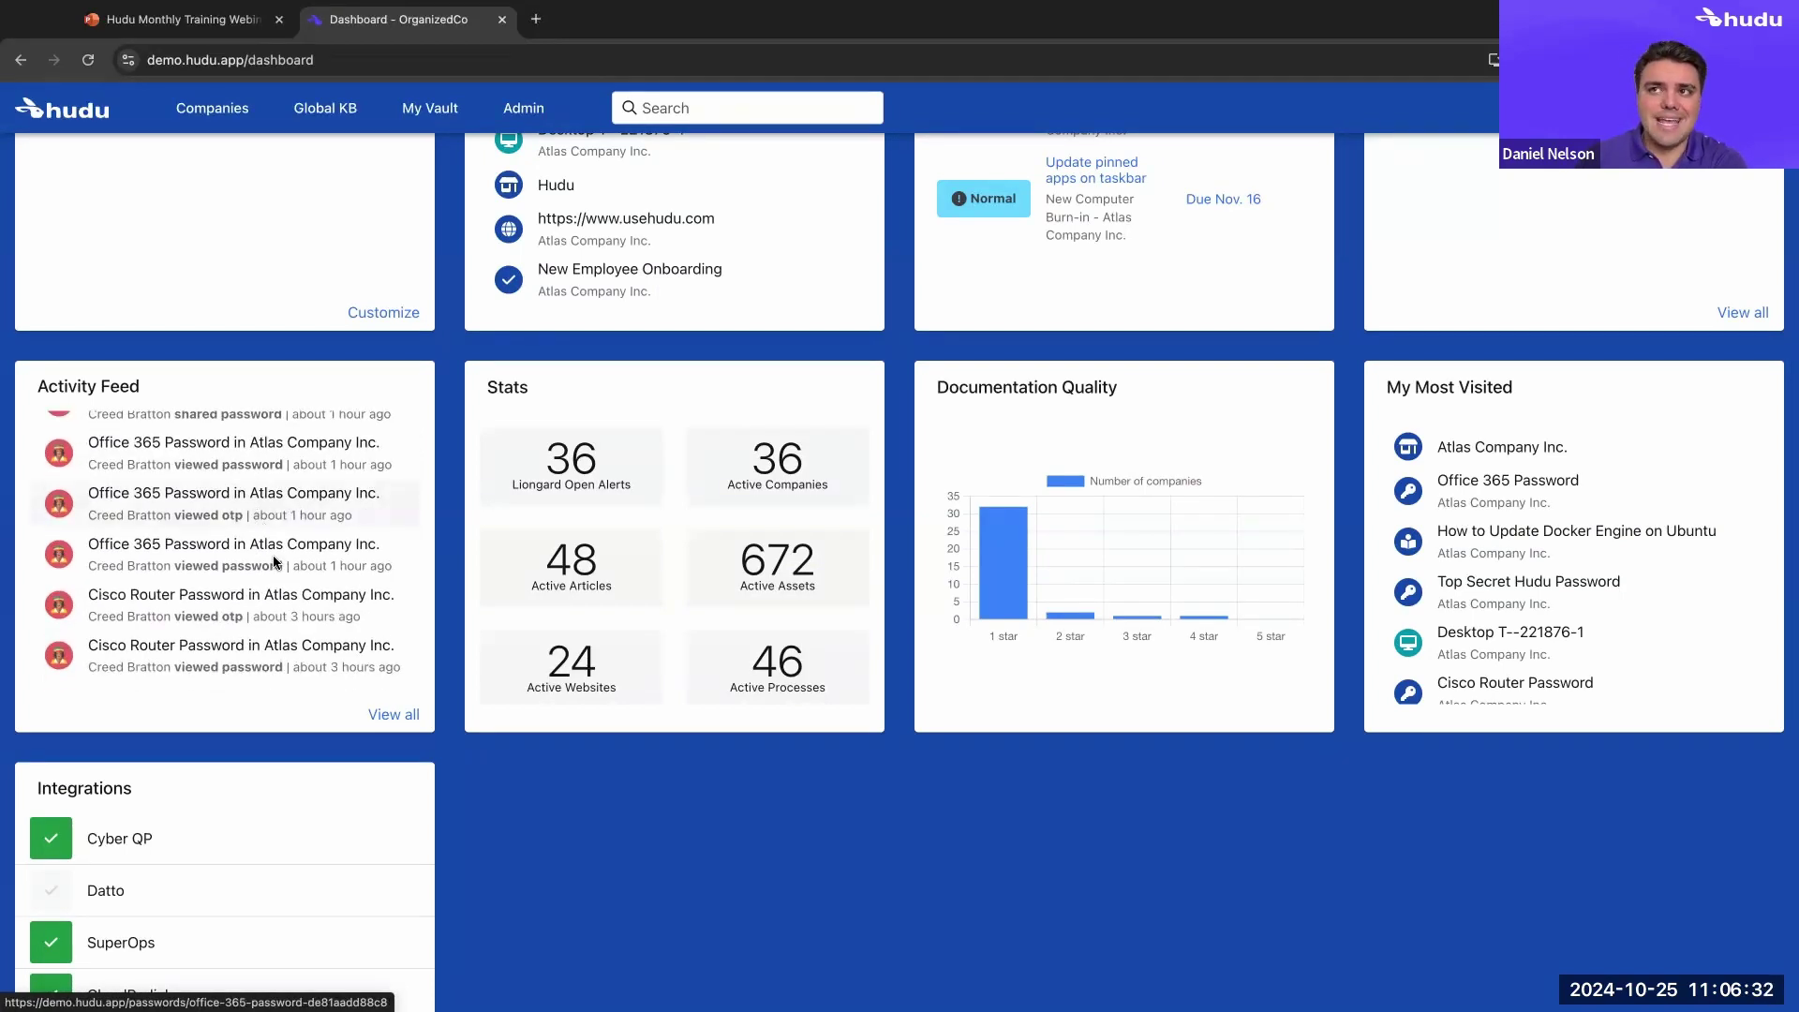
{"action": "scroll", "coordinate": [274, 553], "scroll_direction": "up", "scroll_amount": 5}
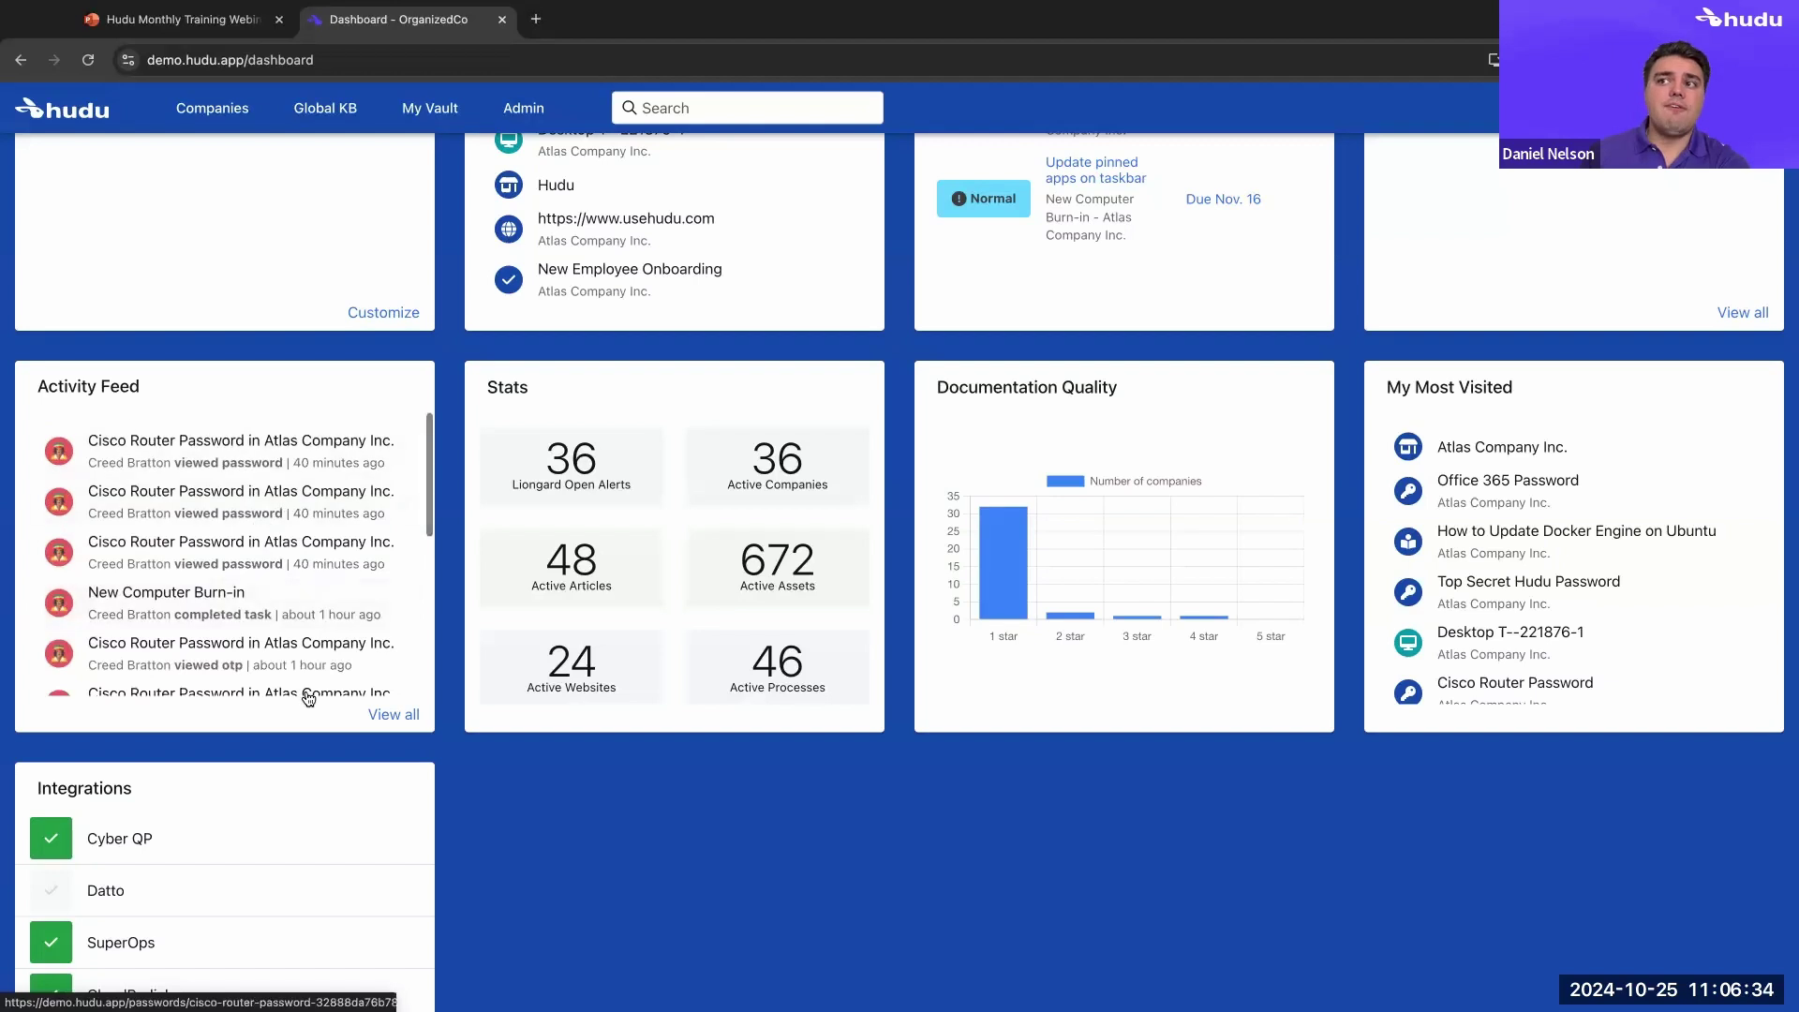
{"action": "left_click", "coordinate": [384, 717]}
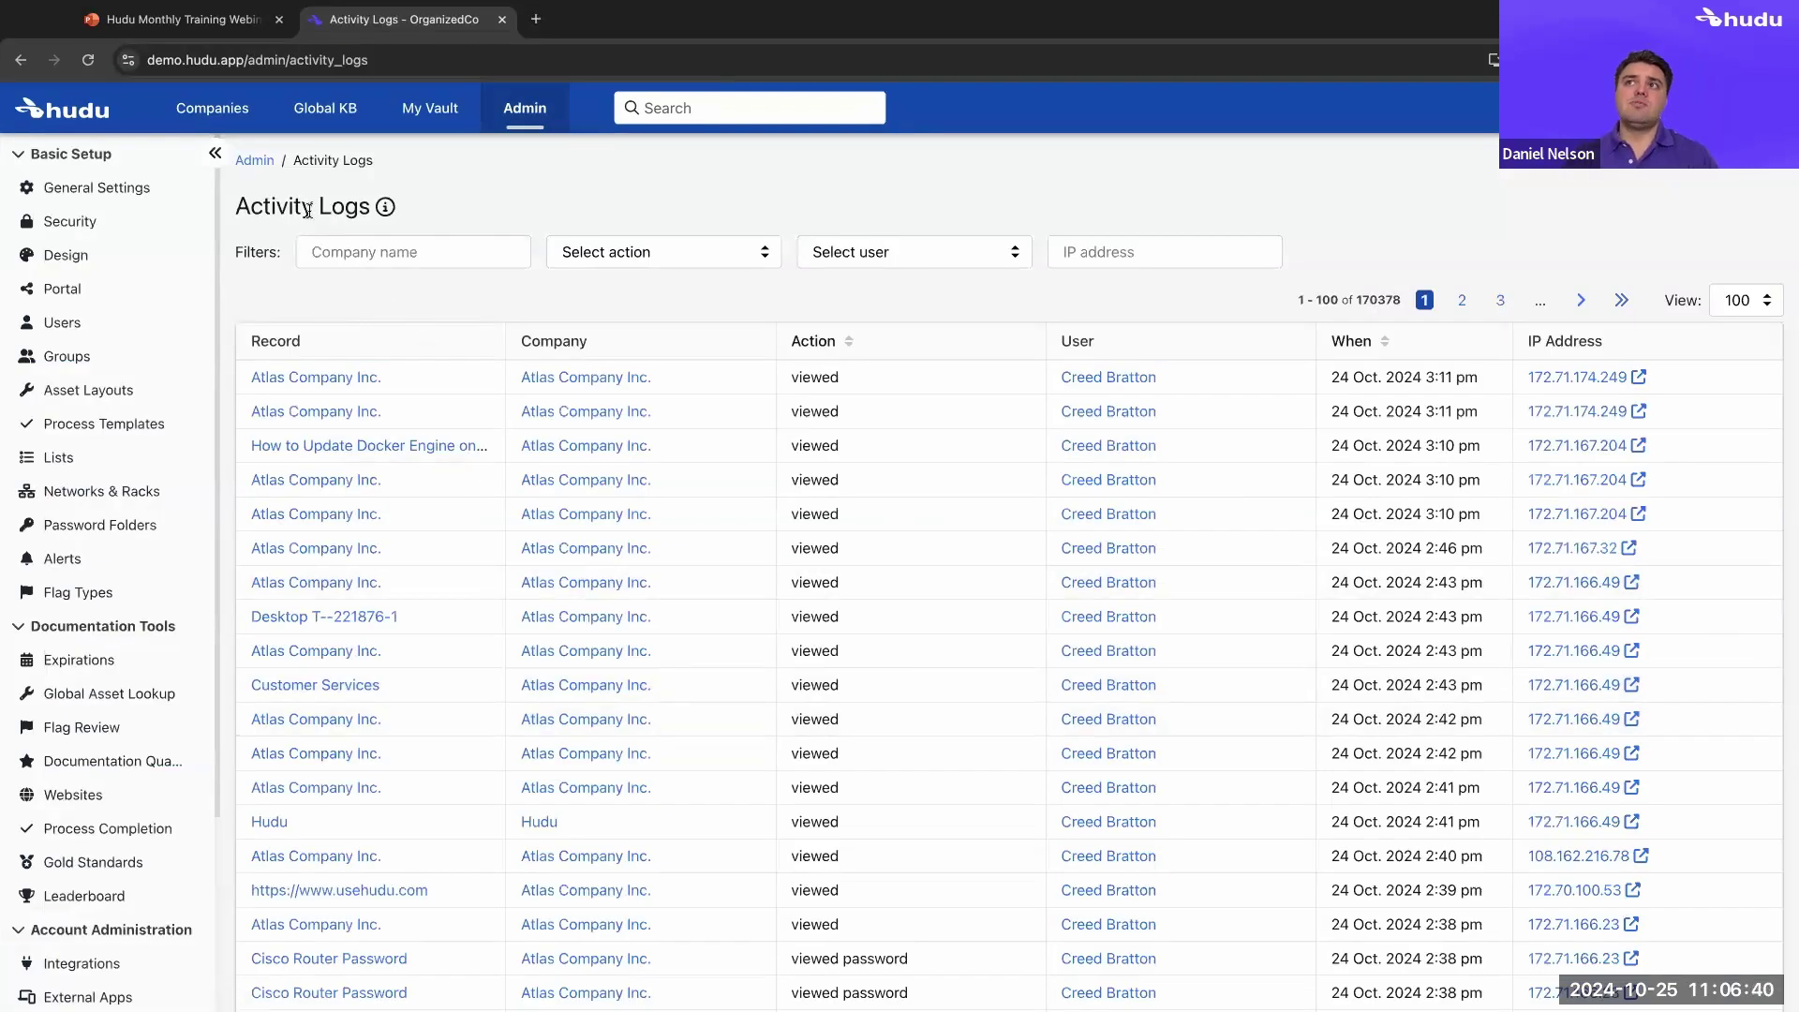
{"action": "scroll", "coordinate": [117, 647], "scroll_direction": "down", "scroll_amount": 4}
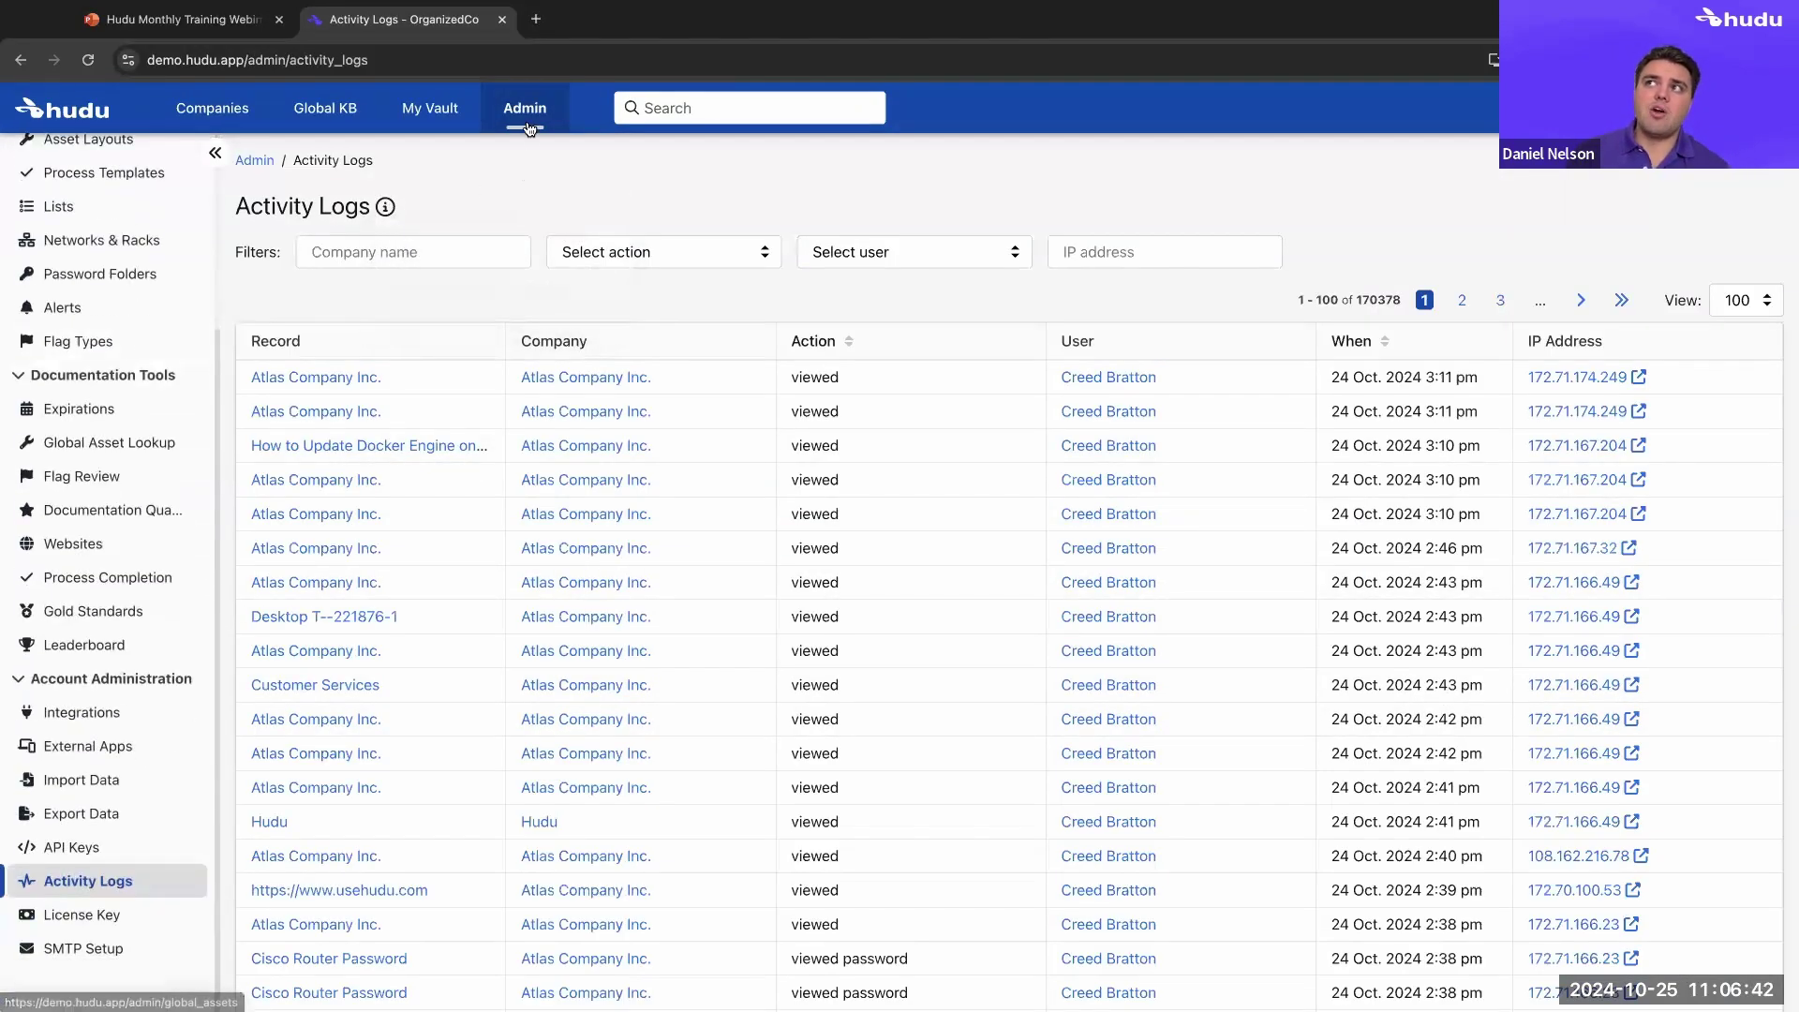
{"action": "scroll", "coordinate": [106, 679], "scroll_direction": "up", "scroll_amount": 2}
{"action": "scroll", "coordinate": [106, 678], "scroll_direction": "up", "scroll_amount": 2}
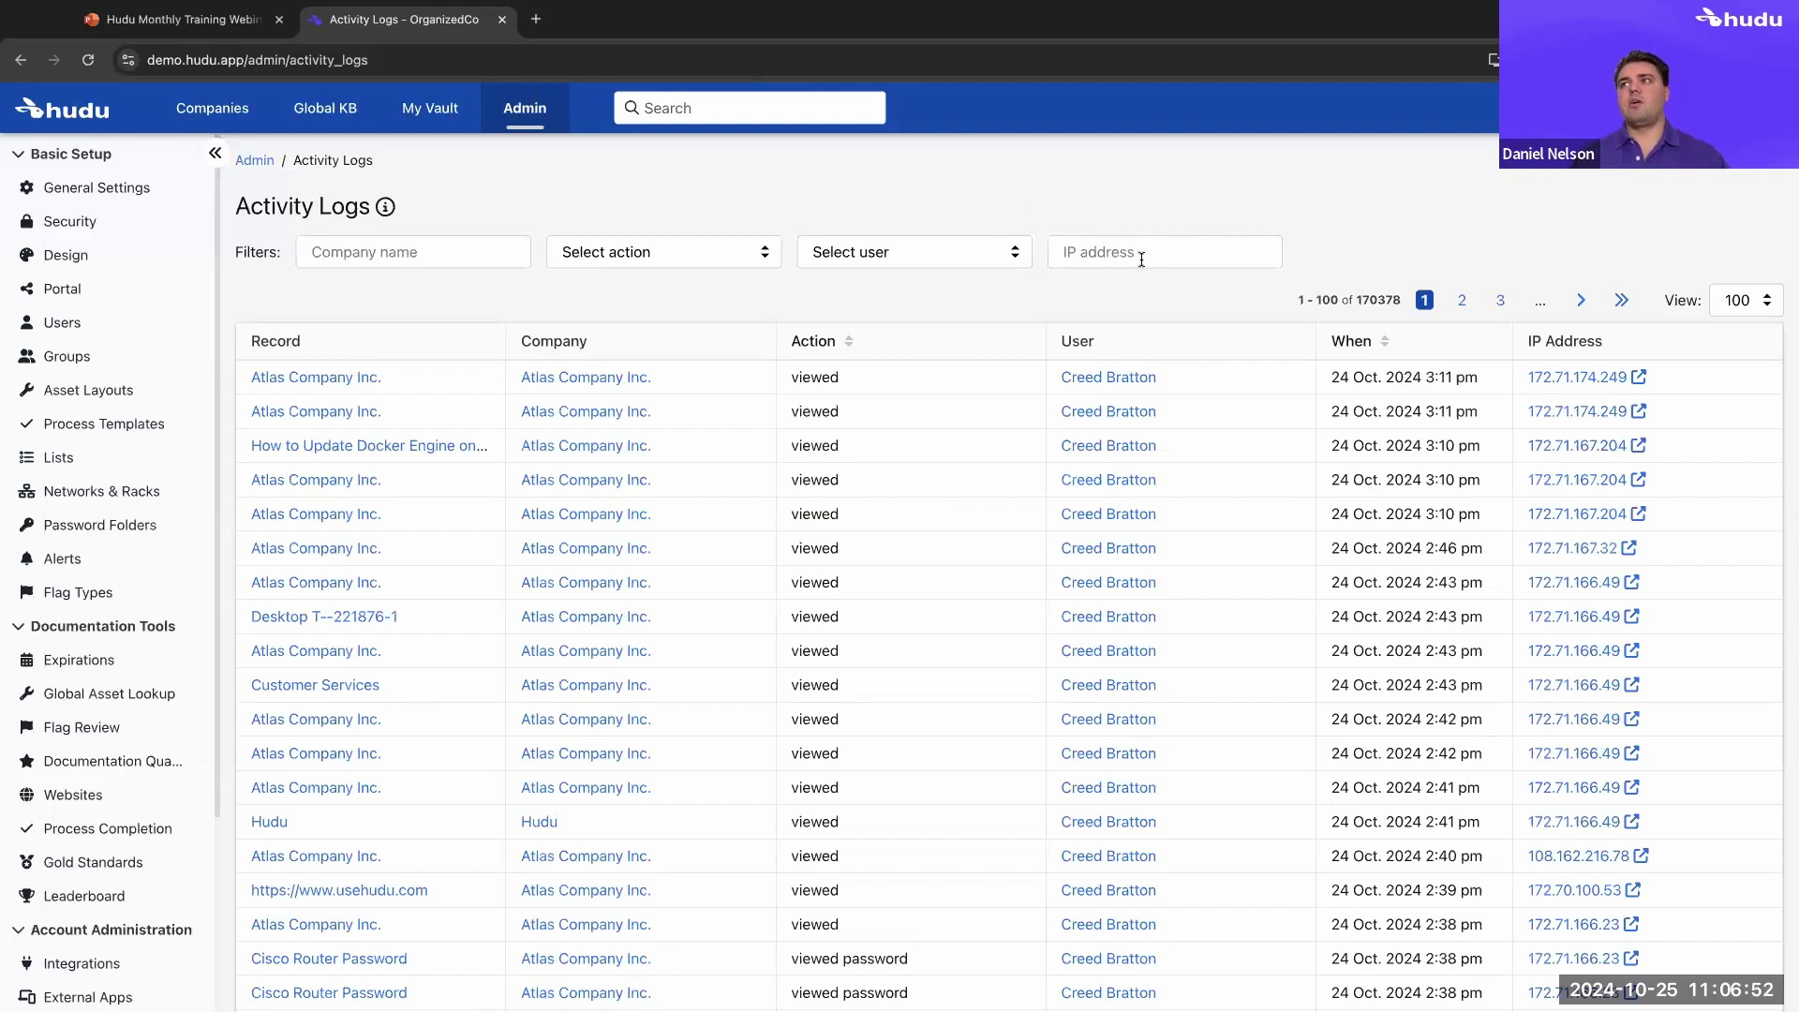
Filter the activity logs by one user and the "deleted password" action
{"action": "left_click", "coordinate": [924, 257]}
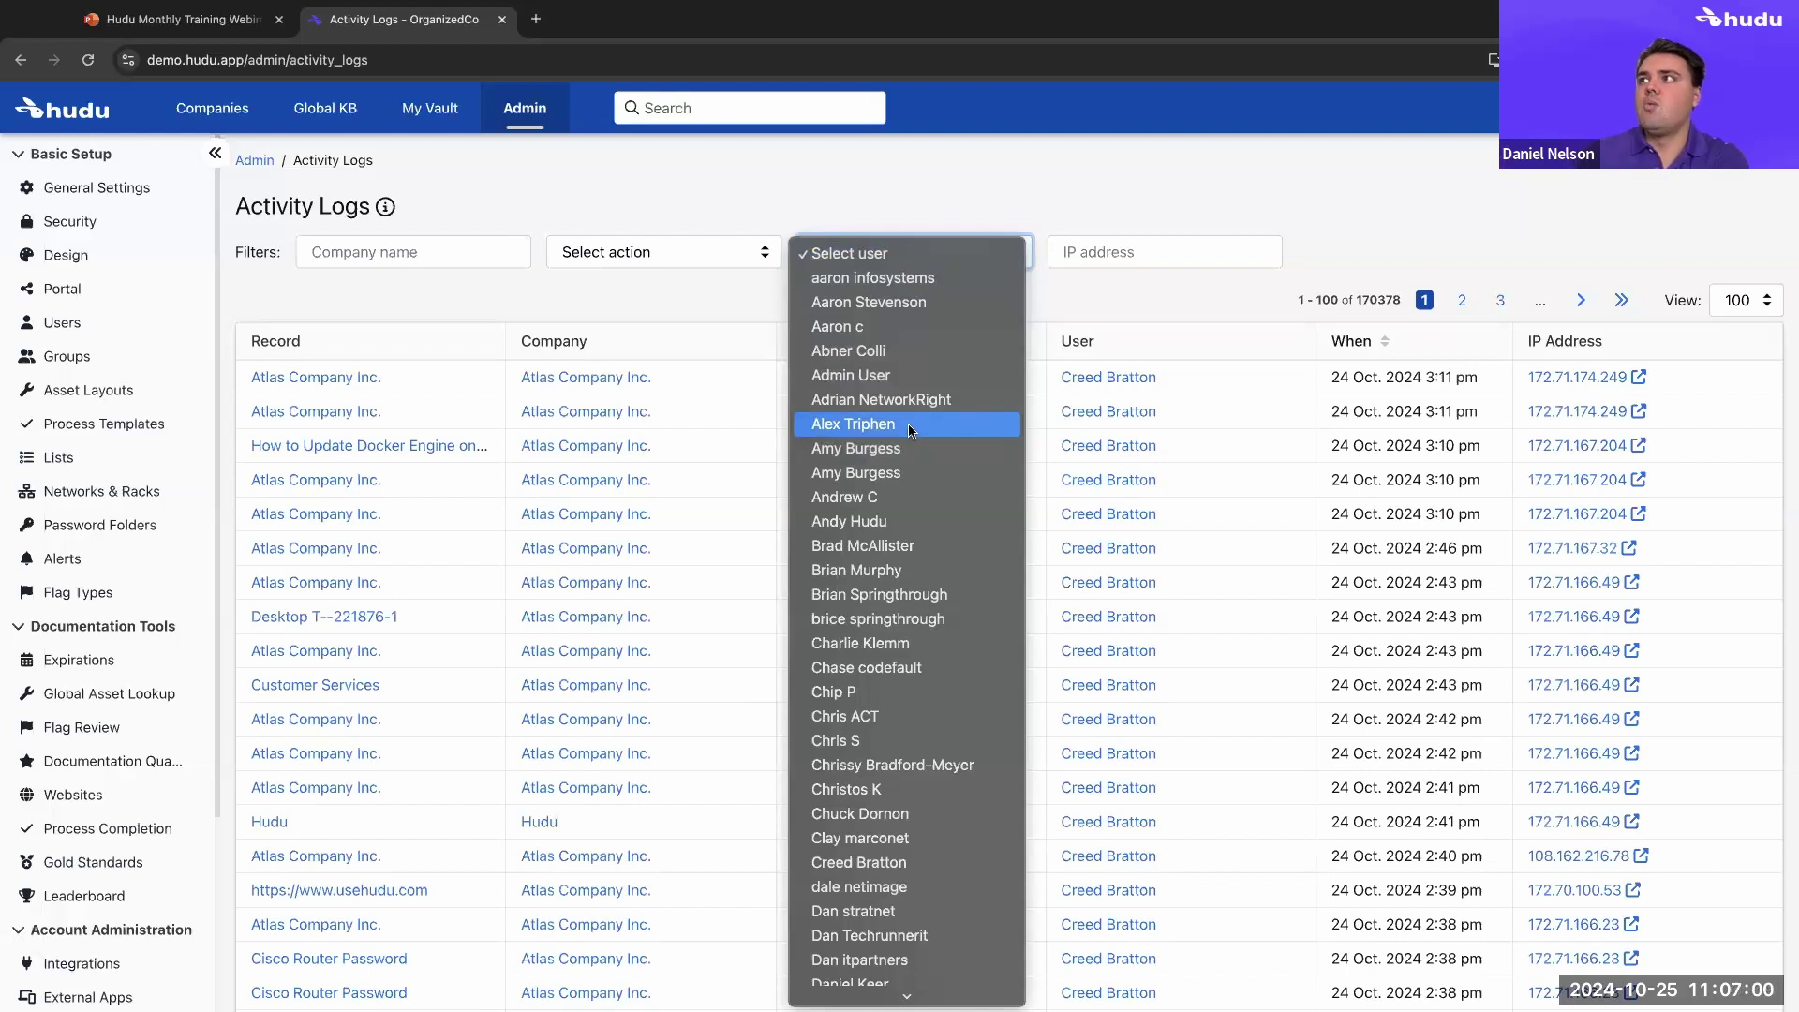
{"action": "left_click", "coordinate": [918, 451]}
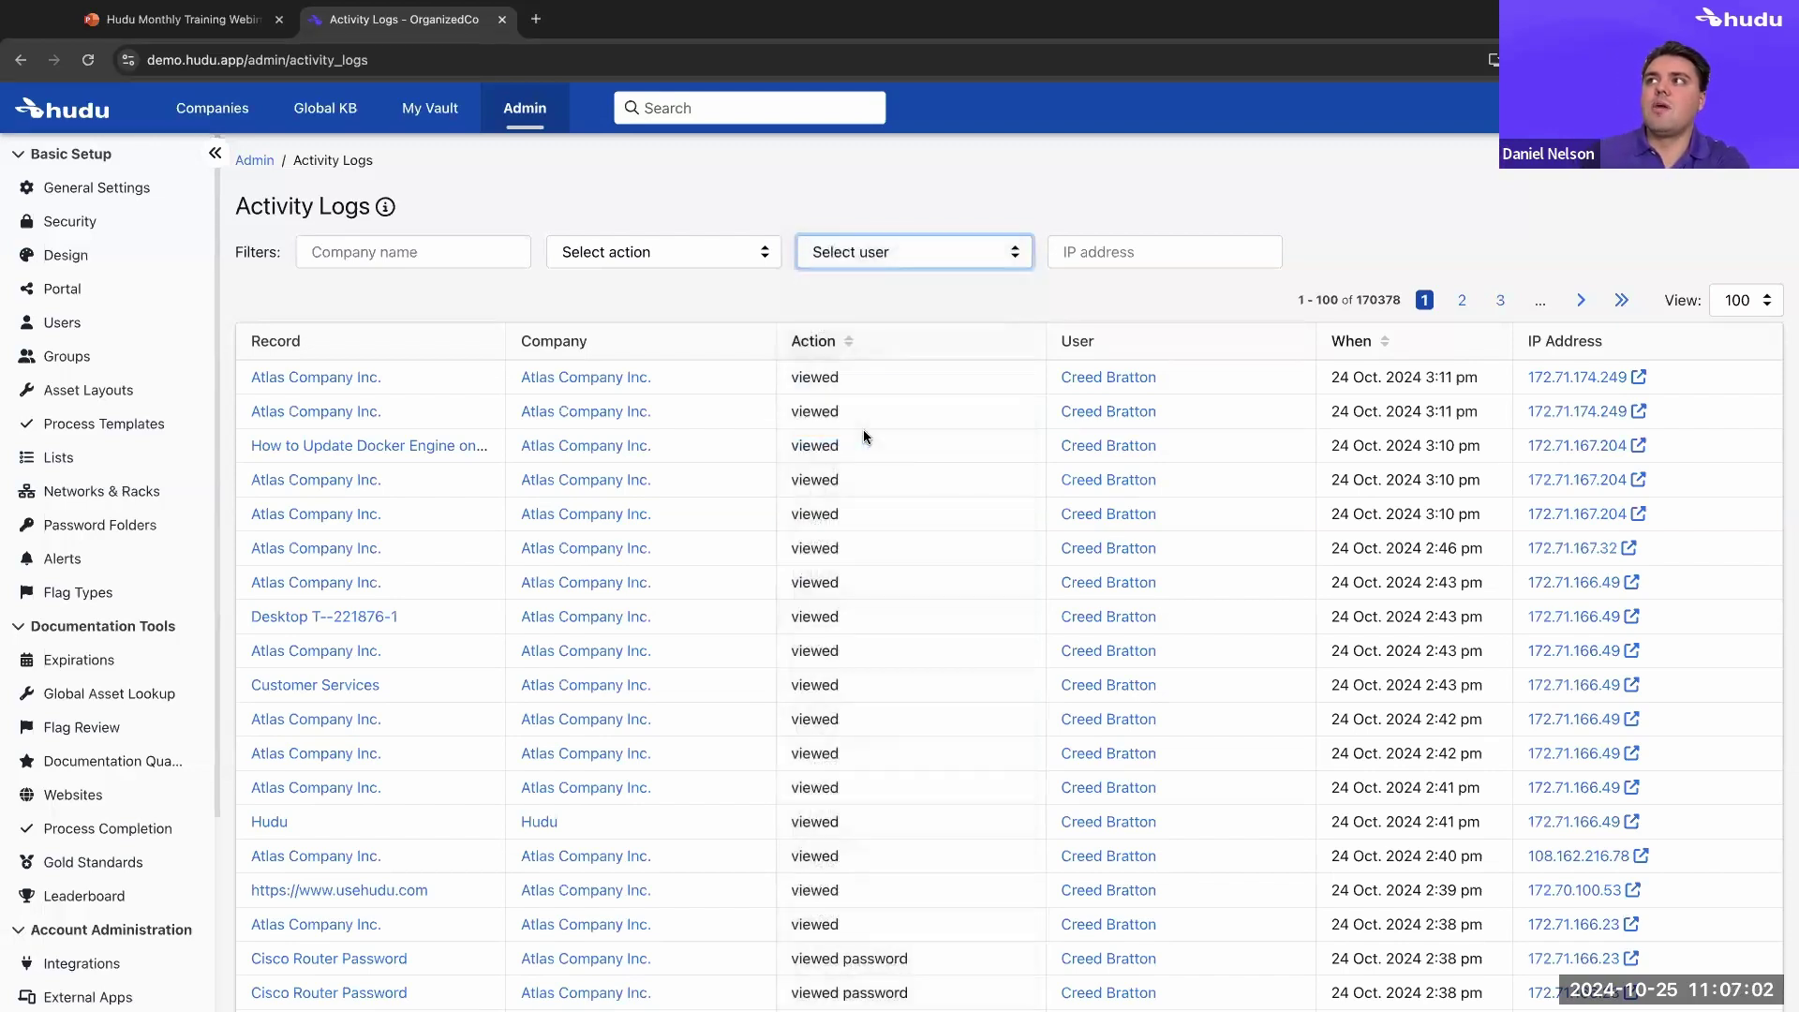
{"action": "left_click", "coordinate": [725, 262]}
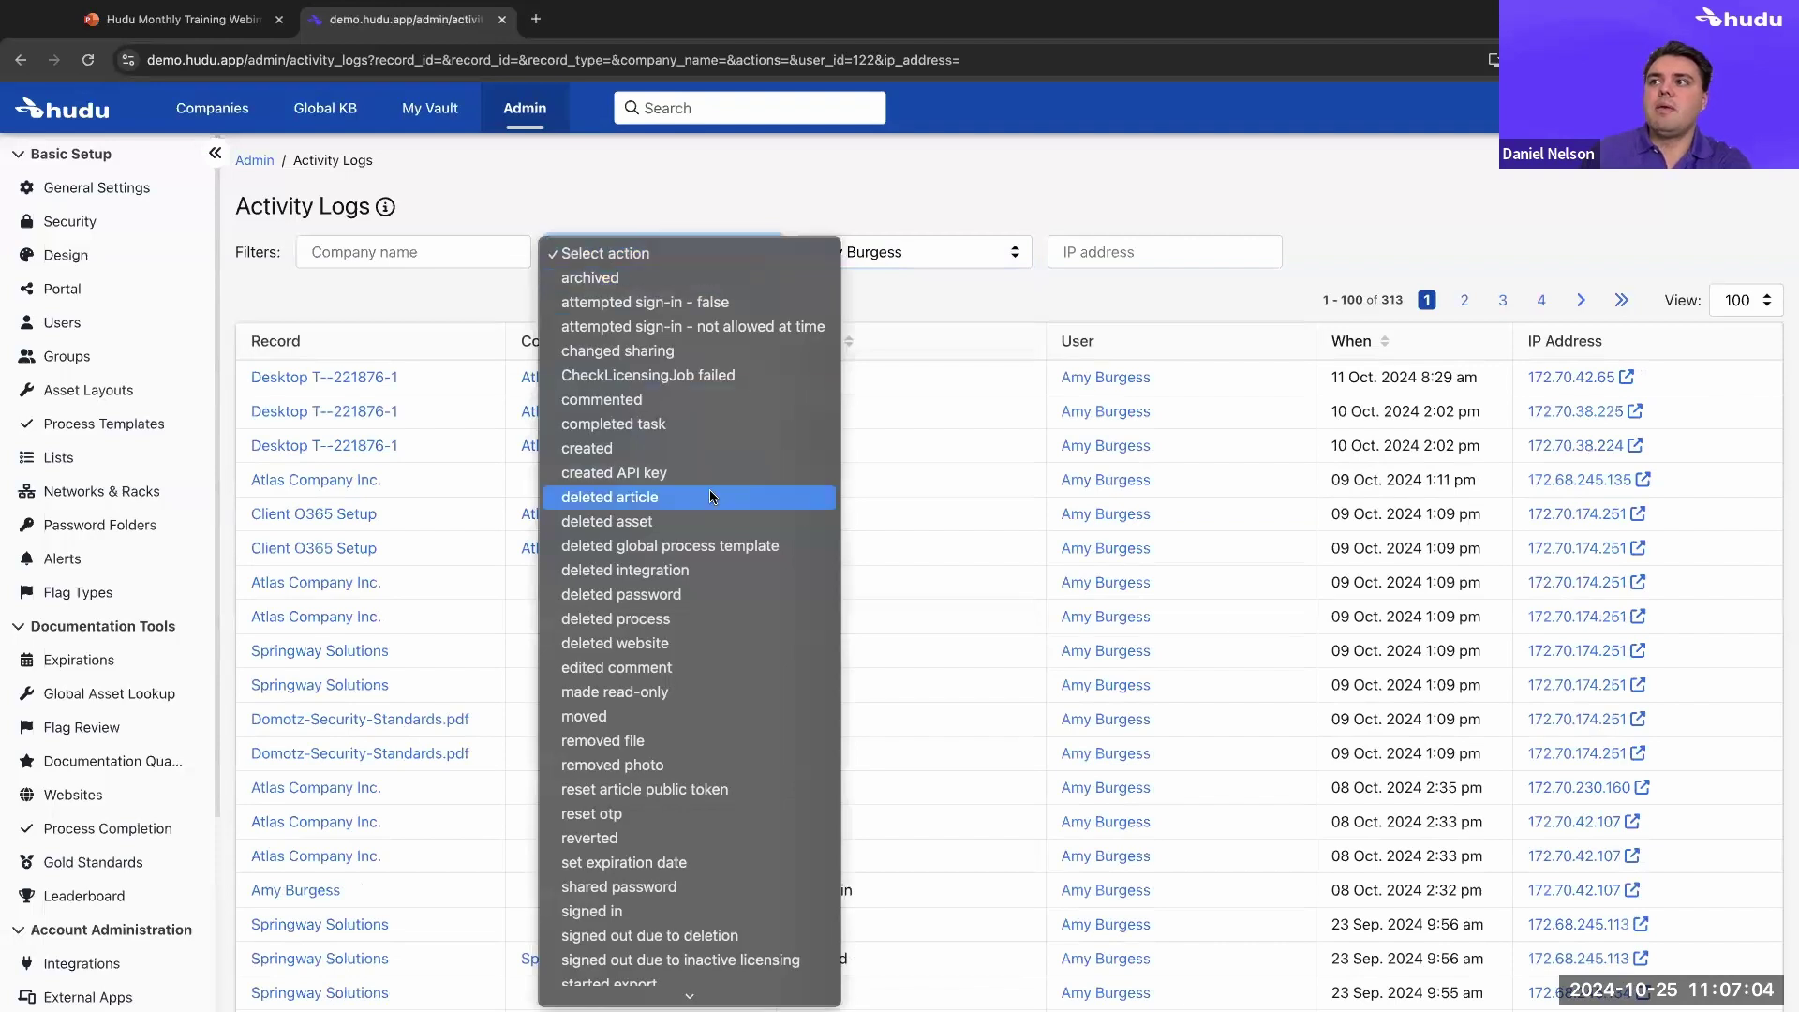
{"action": "left_click", "coordinate": [690, 598]}
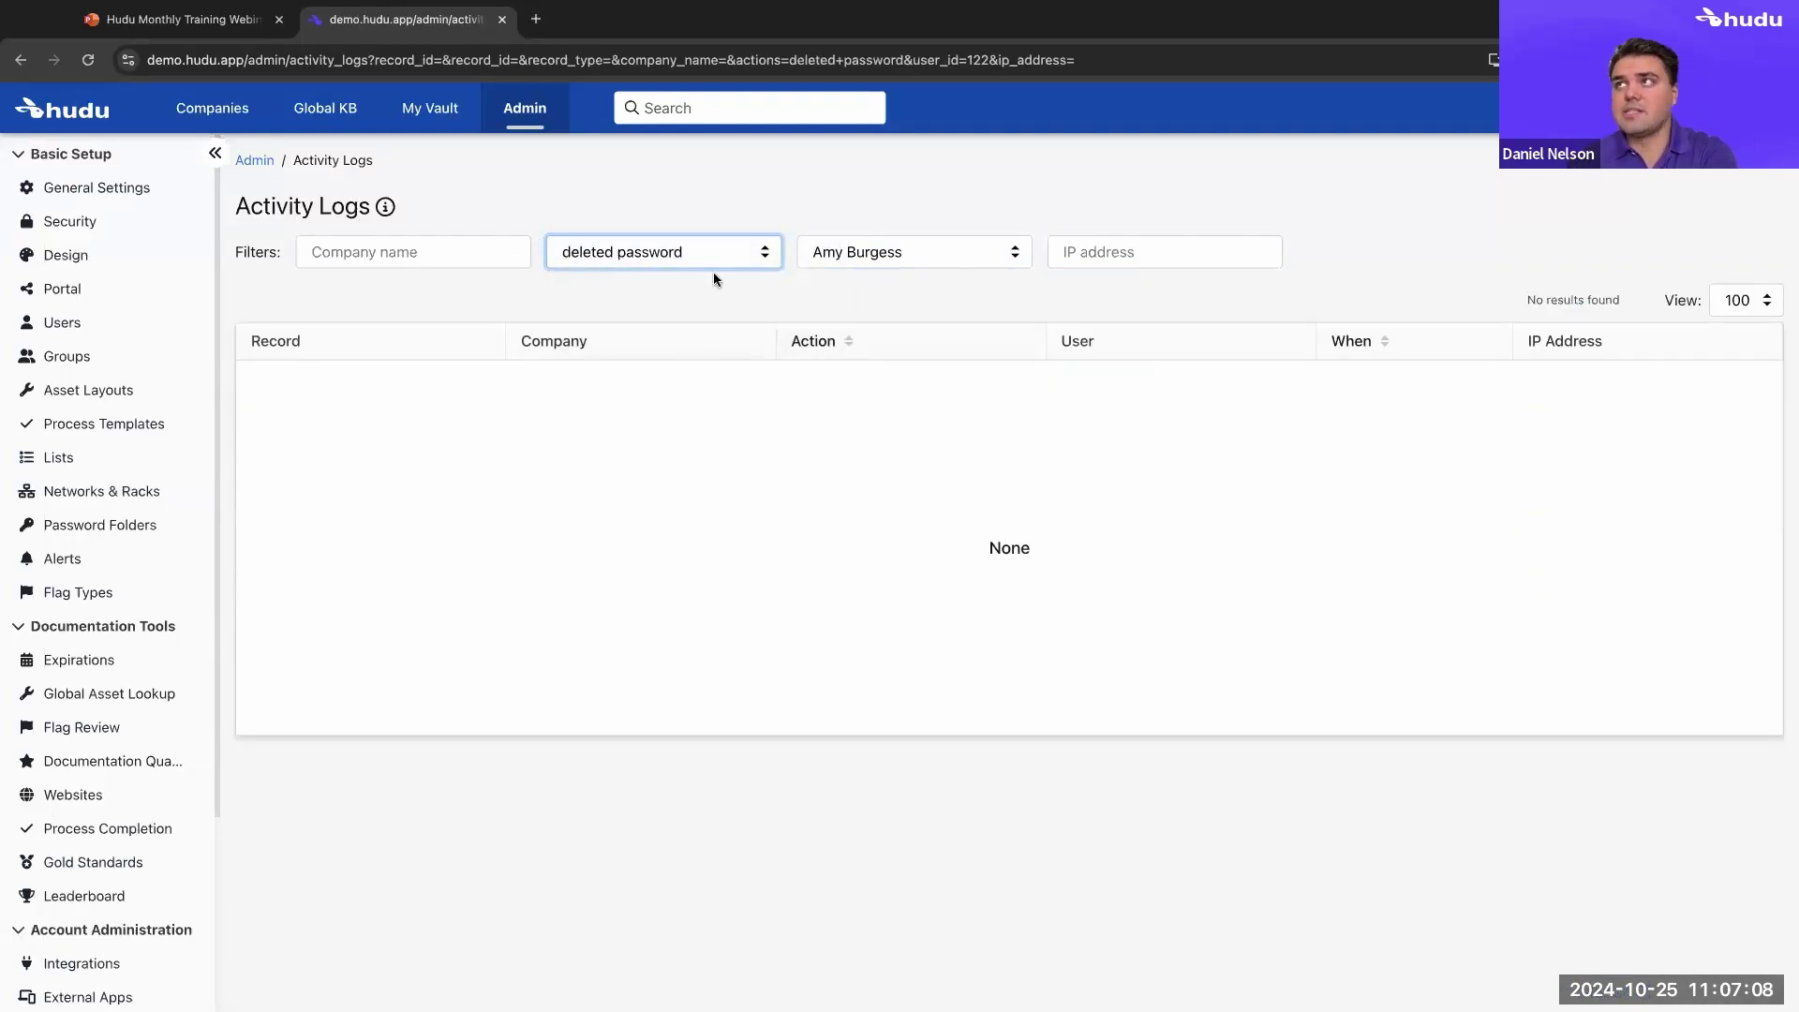
Filter the activity logs by "deleted integration" for all users, and clear the action filter after viewing the entries
{"action": "left_click", "coordinate": [739, 253]}
{"action": "left_click", "coordinate": [740, 232]}
{"action": "left_click", "coordinate": [916, 253]}
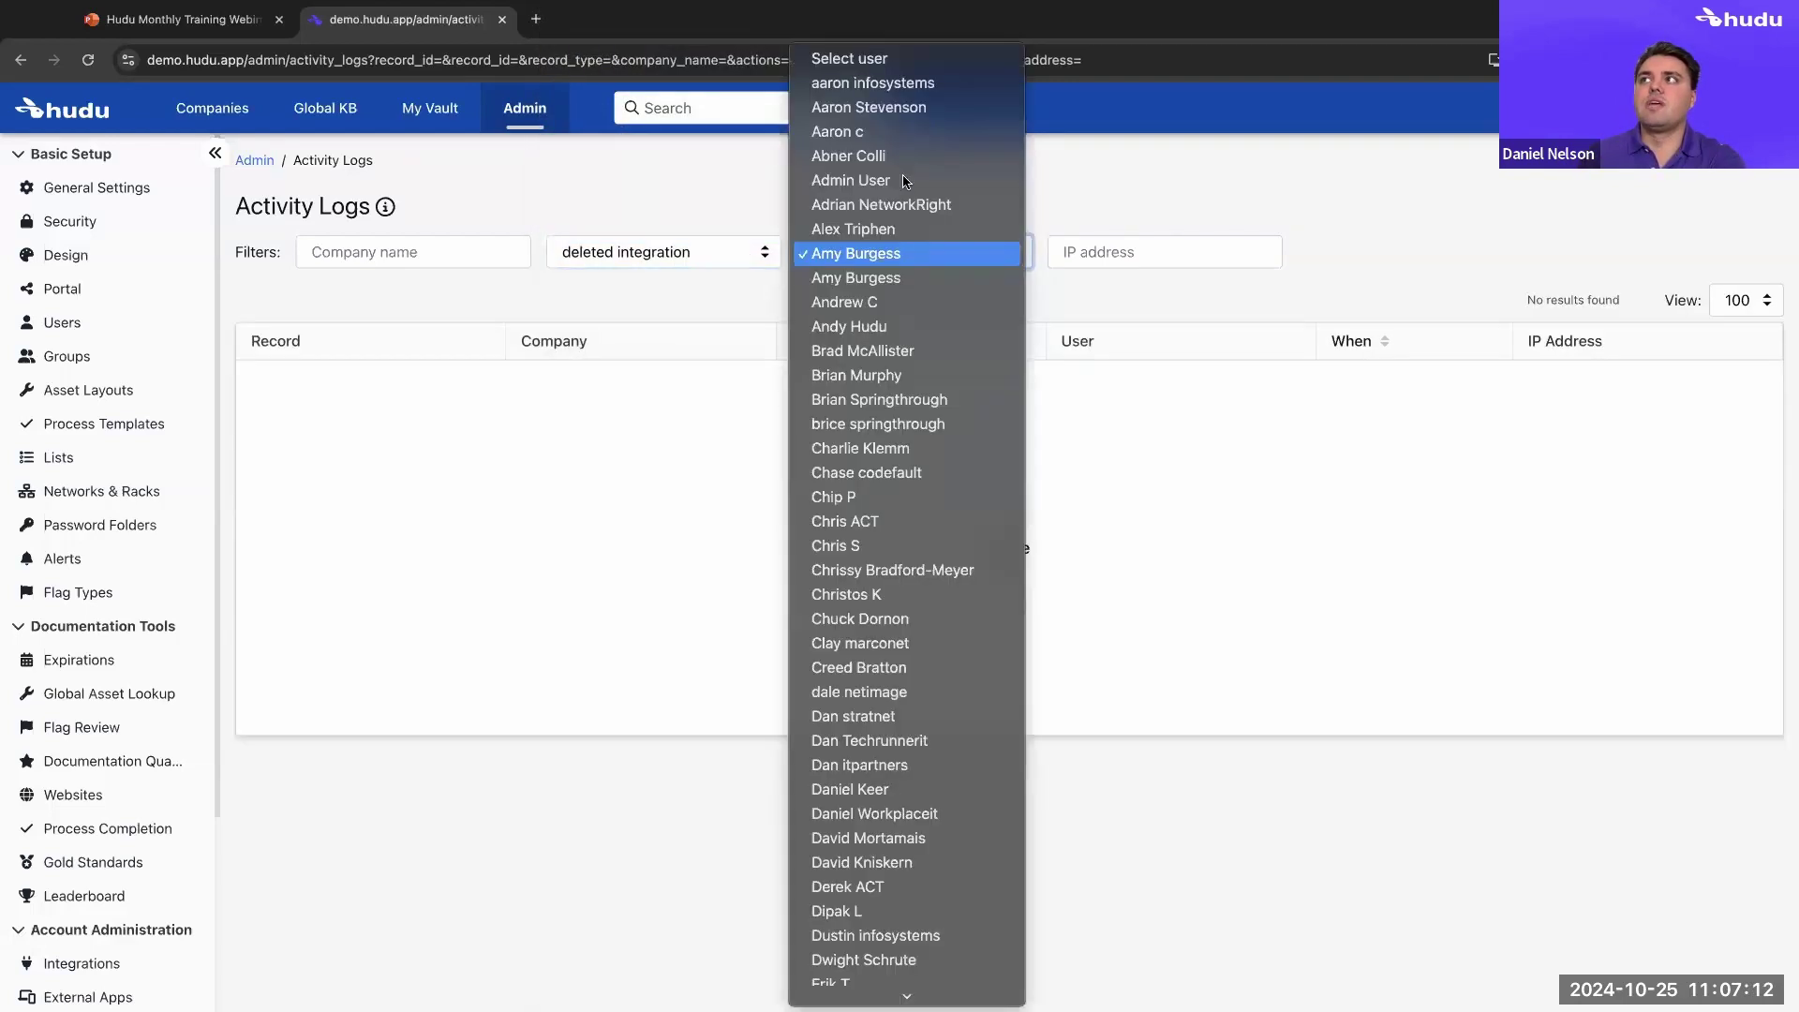
{"action": "left_click", "coordinate": [867, 55]}
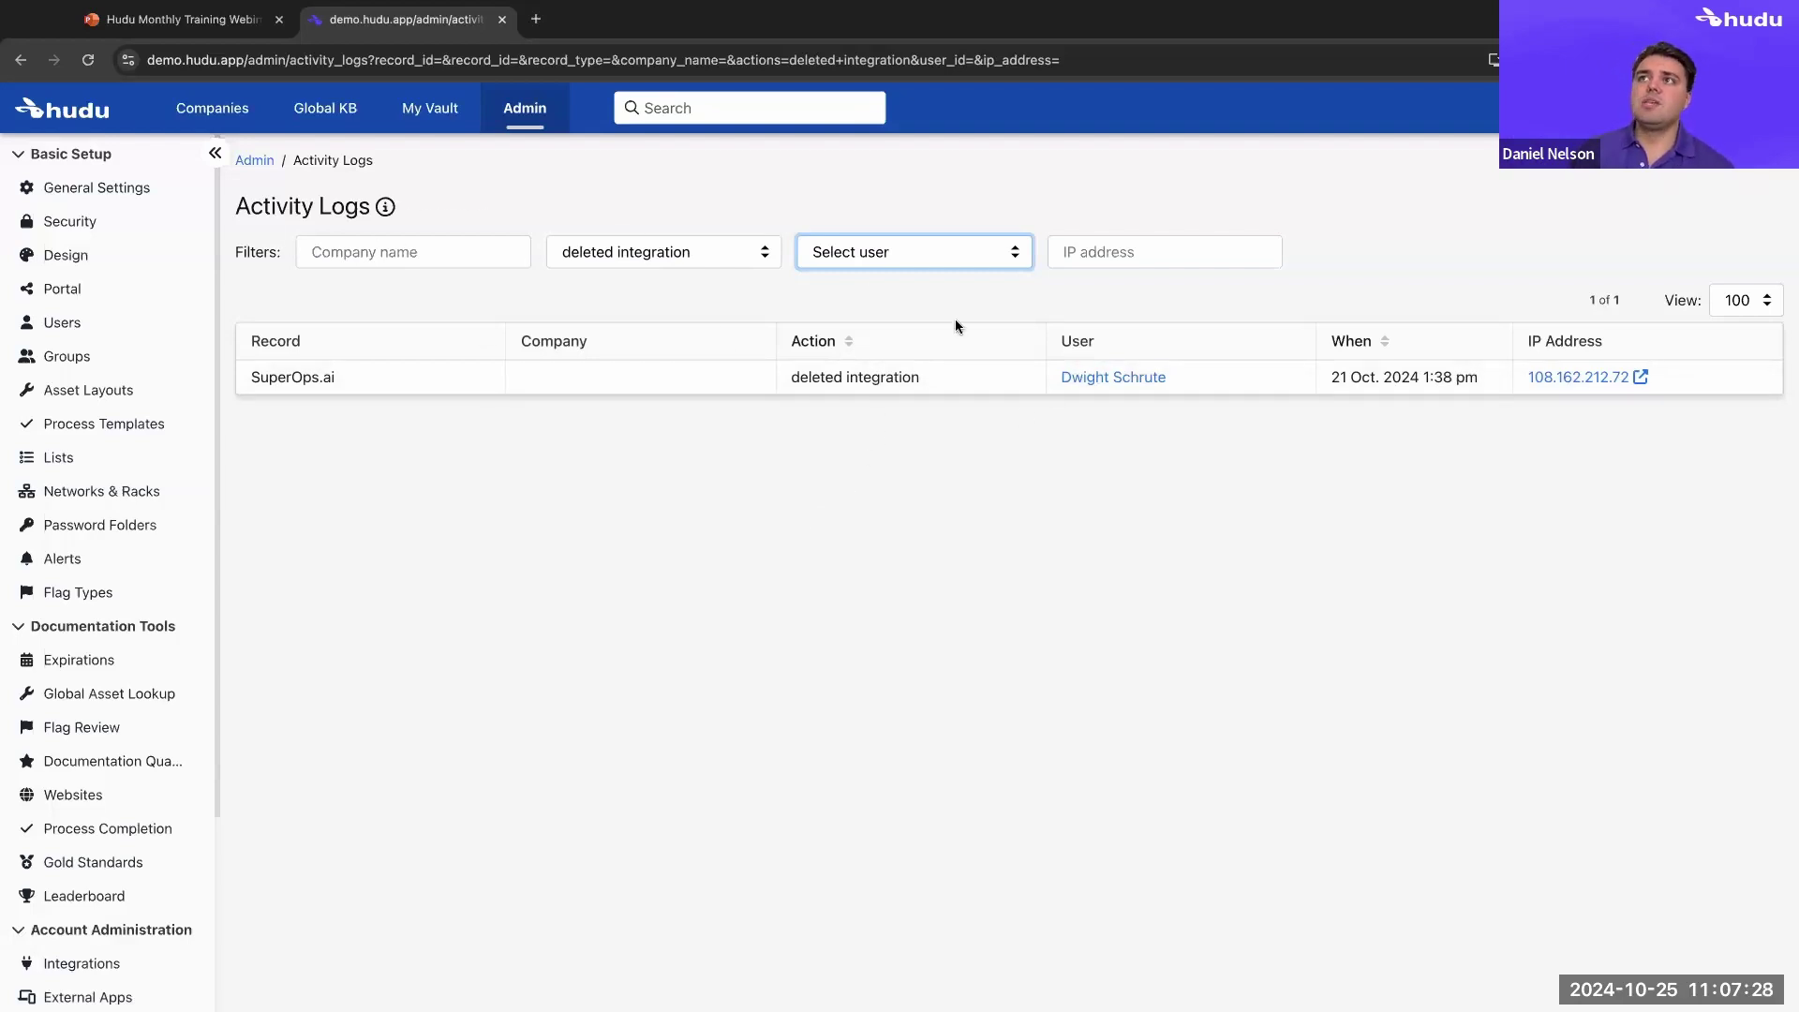
{"action": "left_click", "coordinate": [695, 253]}
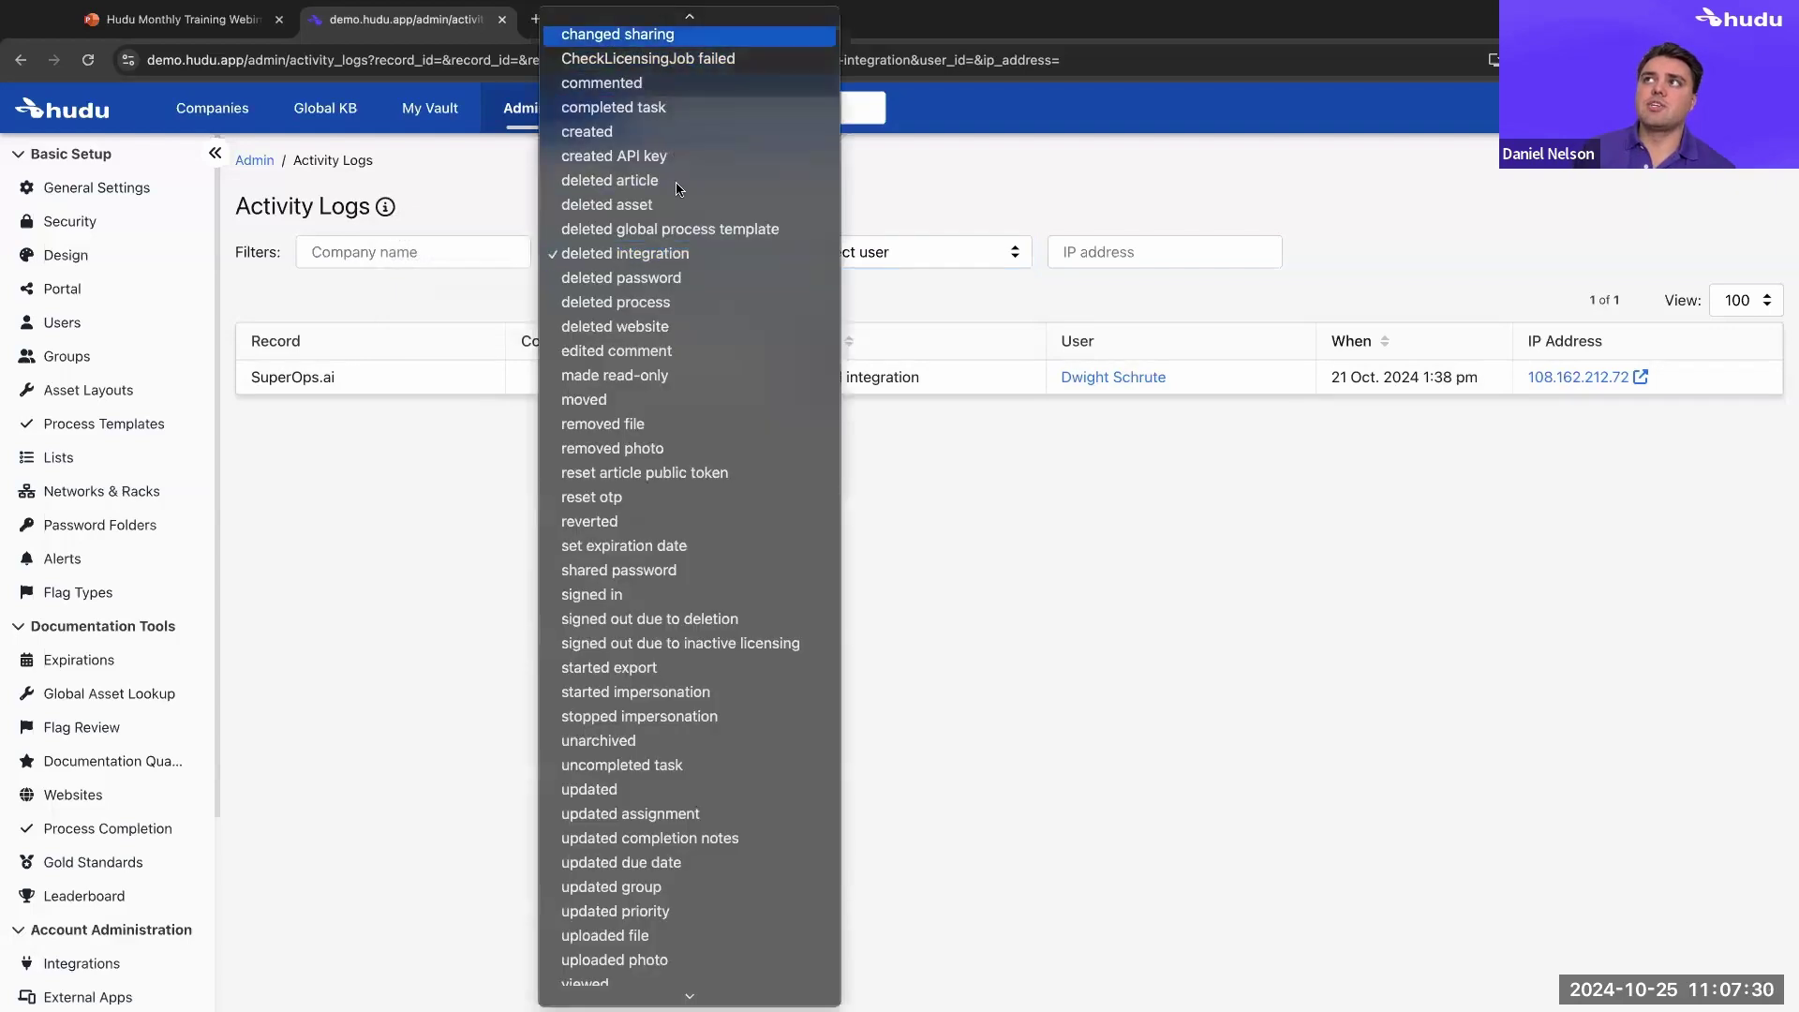
{"action": "left_click", "coordinate": [640, 22]}
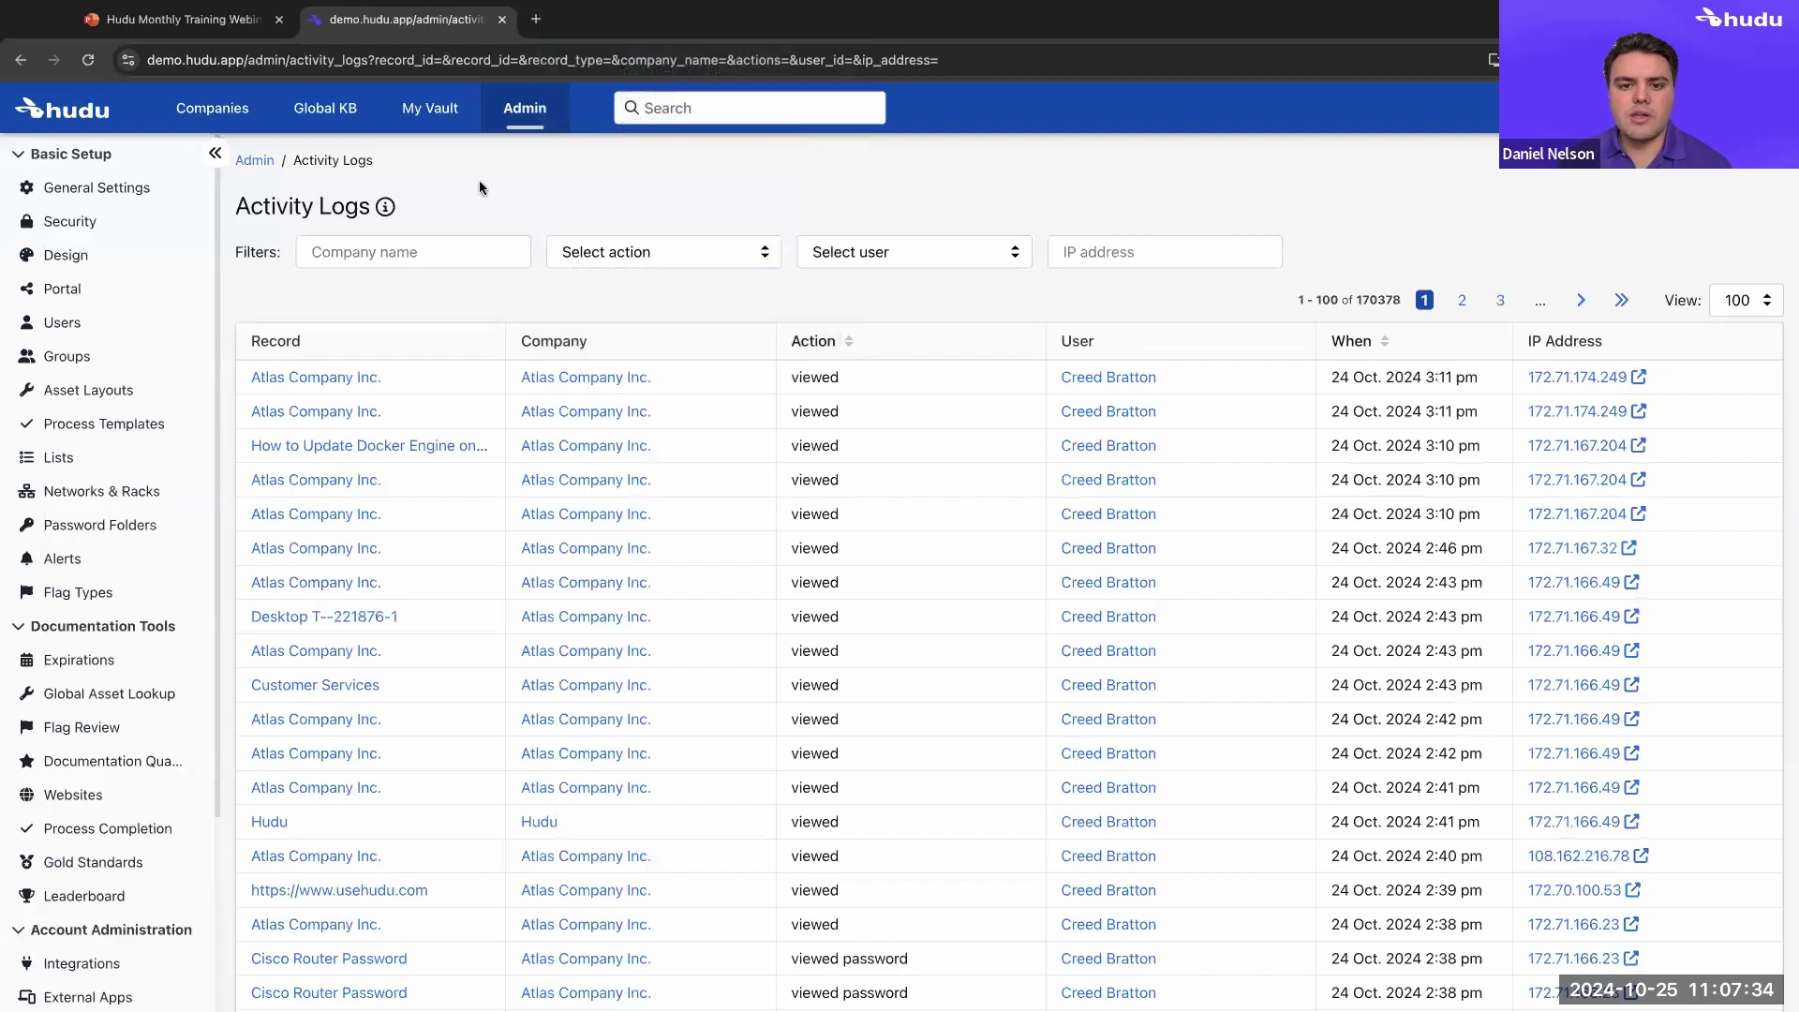
Open the article "How to Update Docker Engine on Ubuntu" in the knowledge base of Atlas Company Inc
{"action": "left_click", "coordinate": [212, 108]}
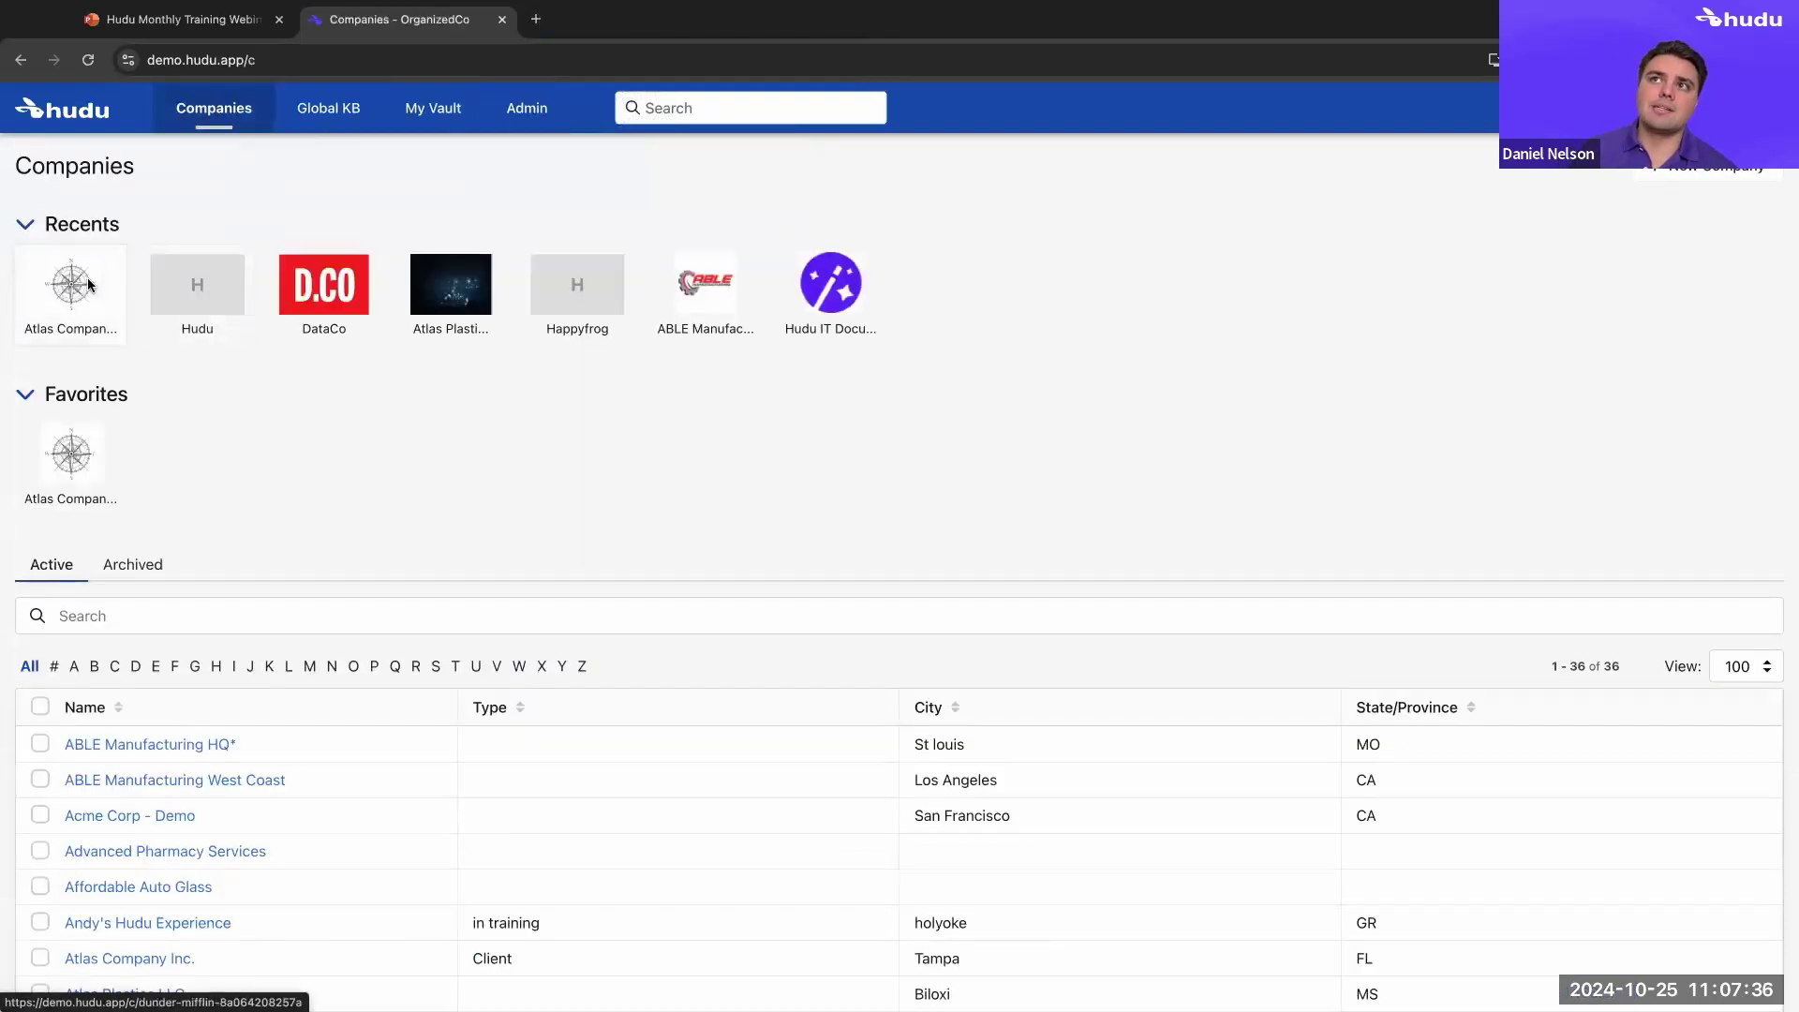
{"action": "left_click", "coordinate": [65, 292]}
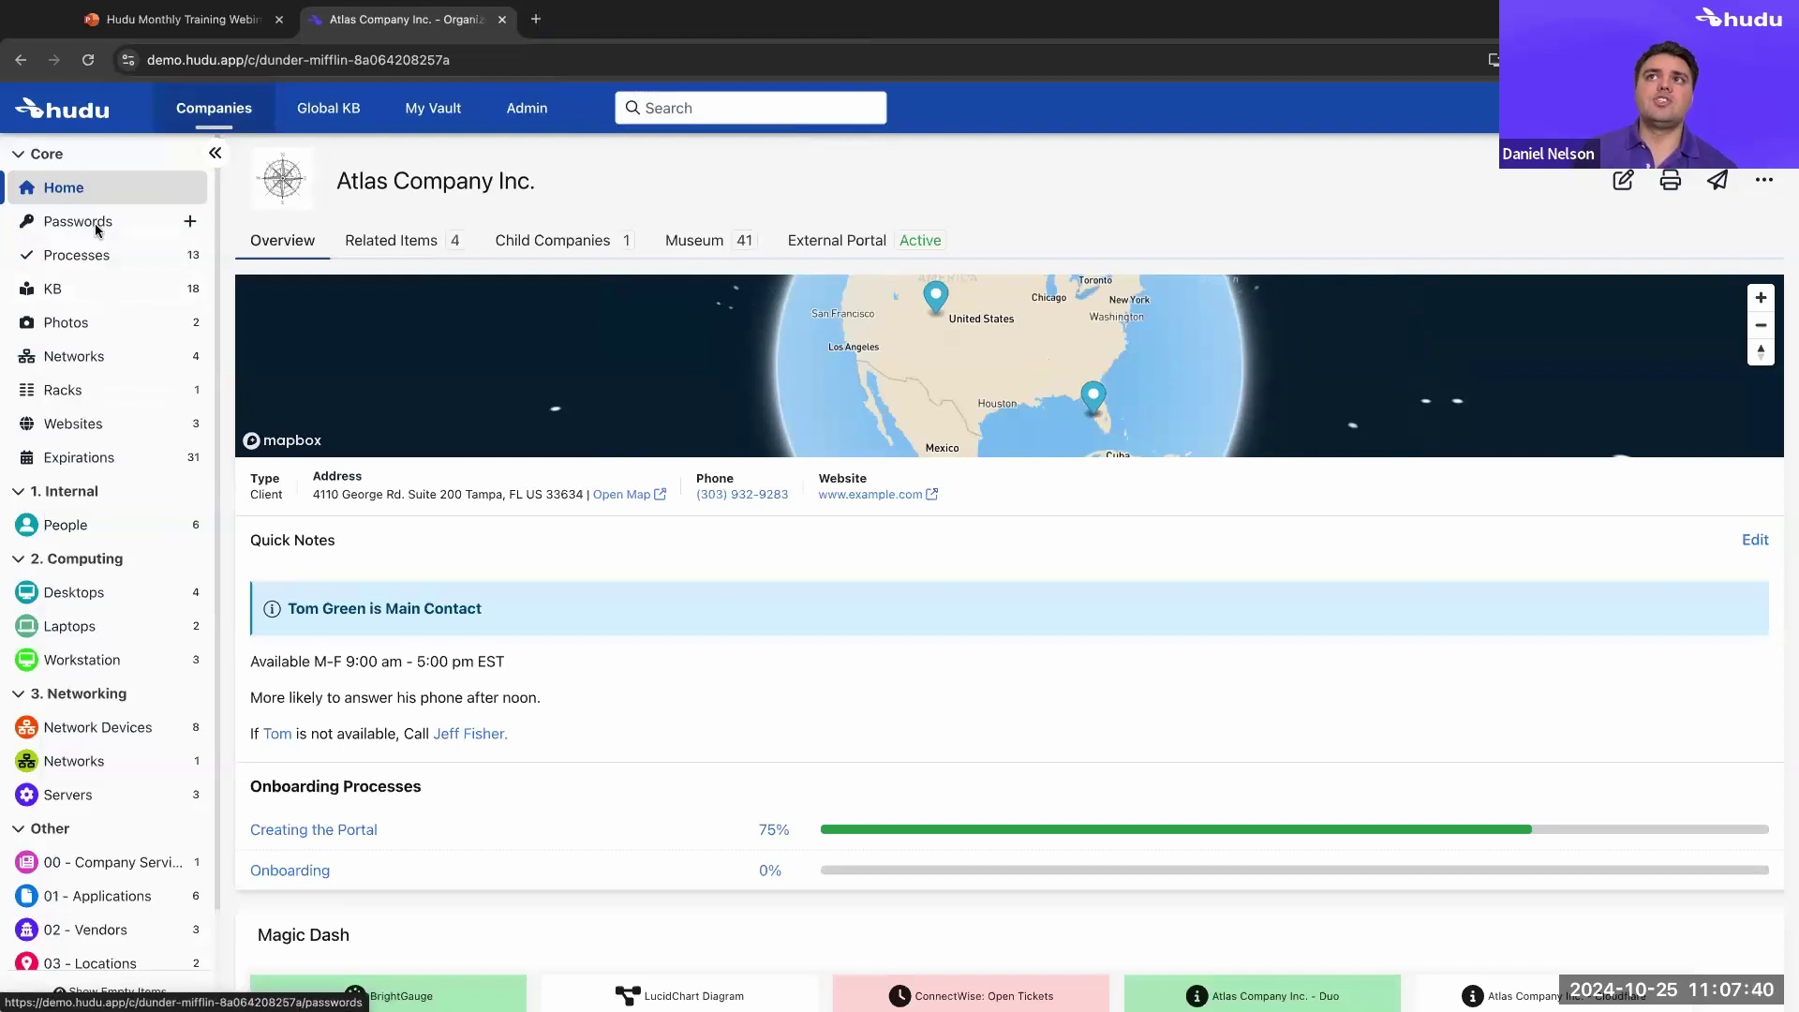
{"action": "left_click", "coordinate": [94, 285]}
{"action": "left_click", "coordinate": [433, 681]}
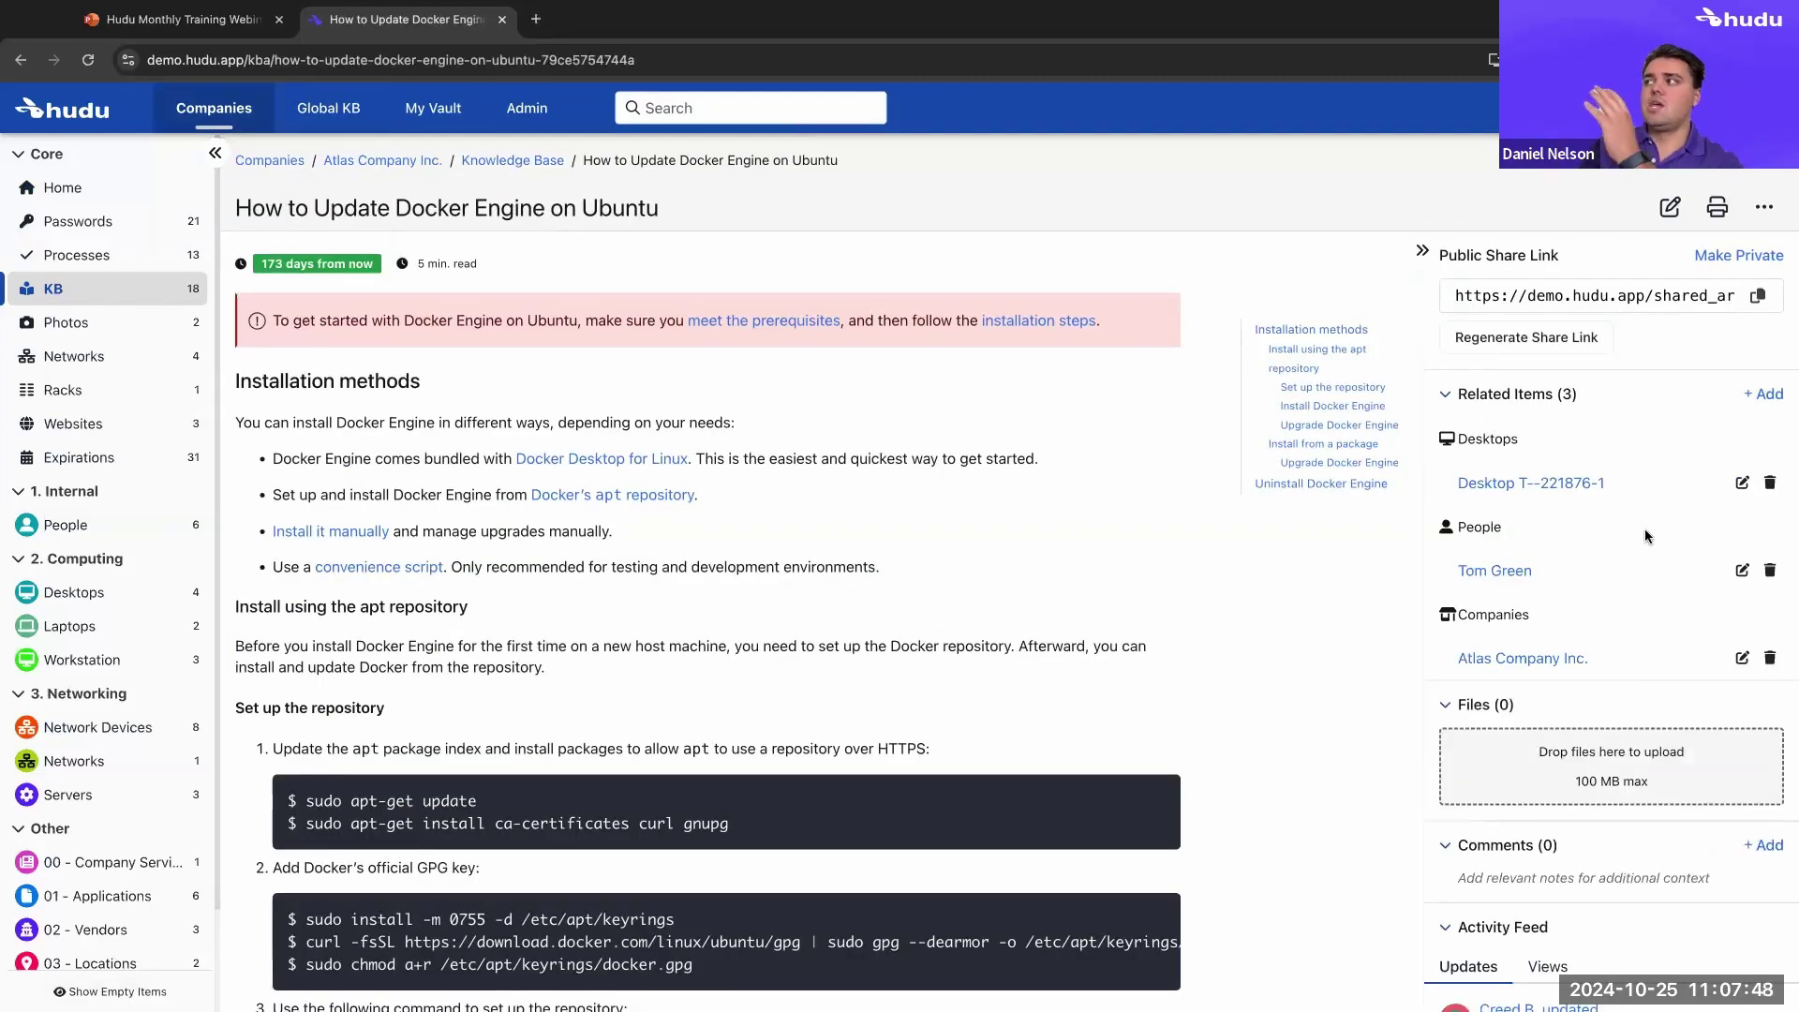
Review both the views and the updates in the article's activity feed
{"action": "scroll", "coordinate": [1644, 528], "scroll_direction": "down", "scroll_amount": 3}
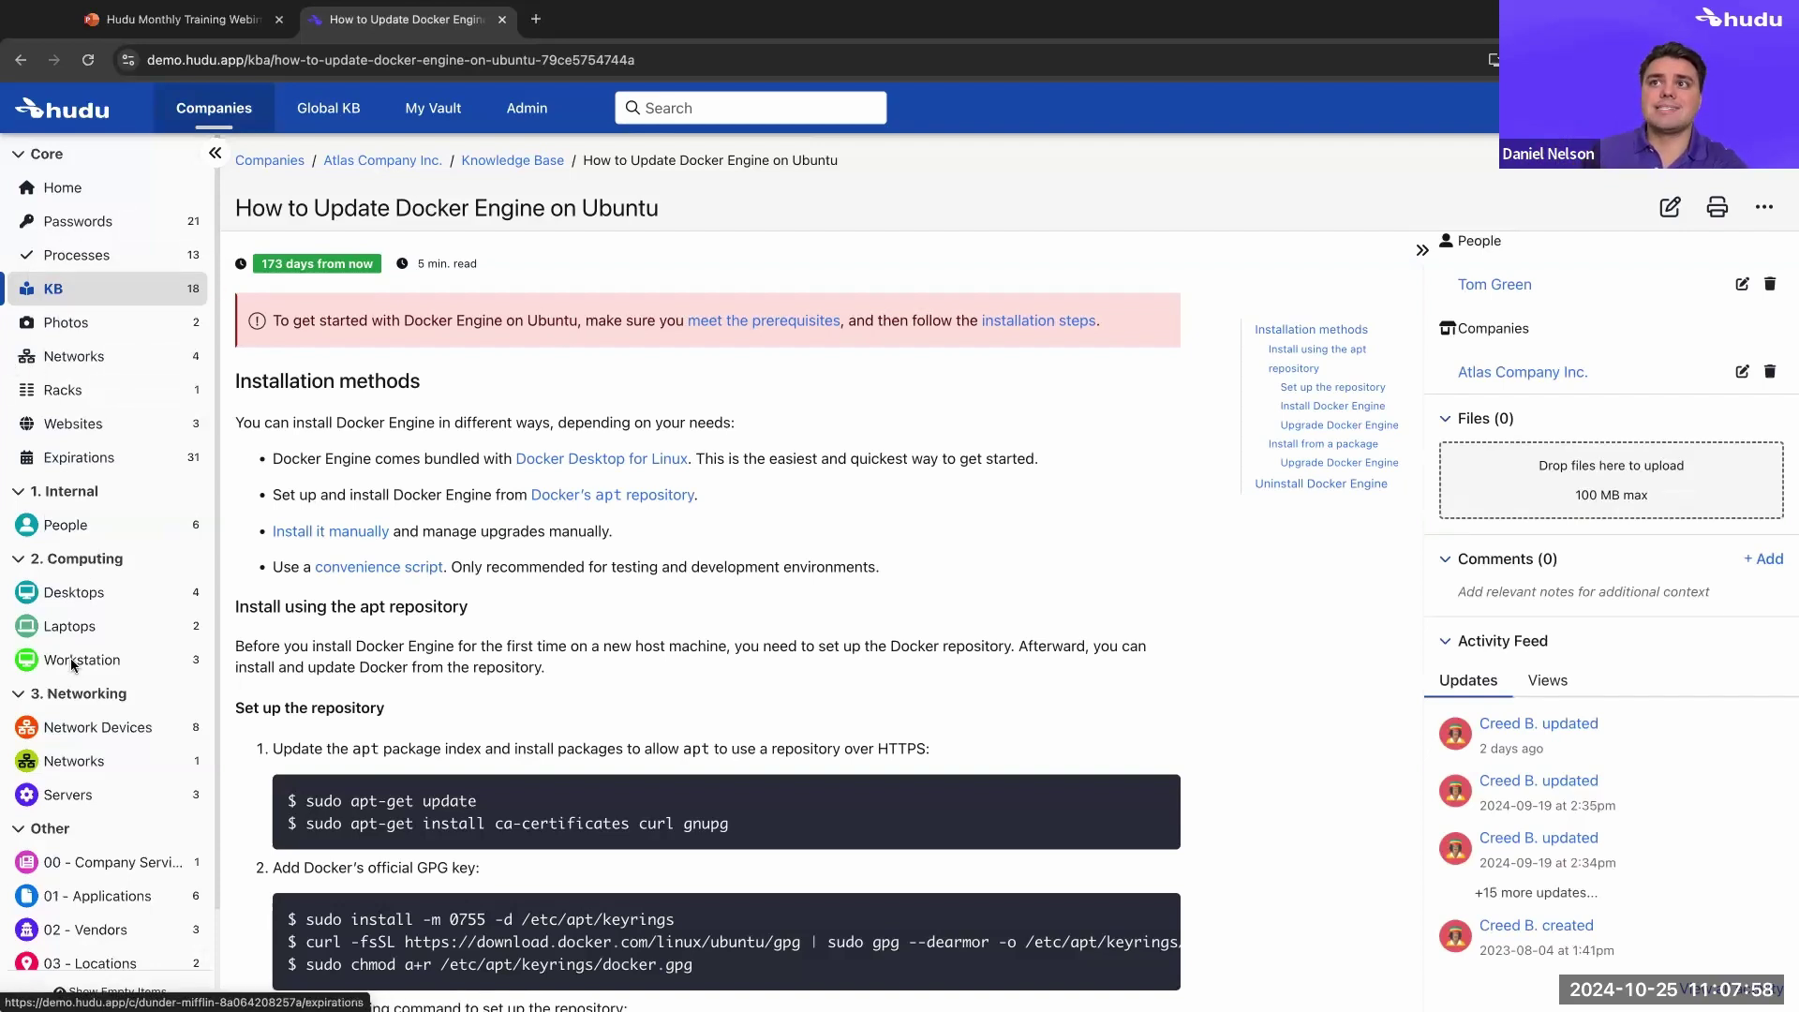
{"action": "scroll", "coordinate": [70, 659], "scroll_direction": "down", "scroll_amount": 1}
{"action": "scroll", "coordinate": [84, 638], "scroll_direction": "up", "scroll_amount": 1}
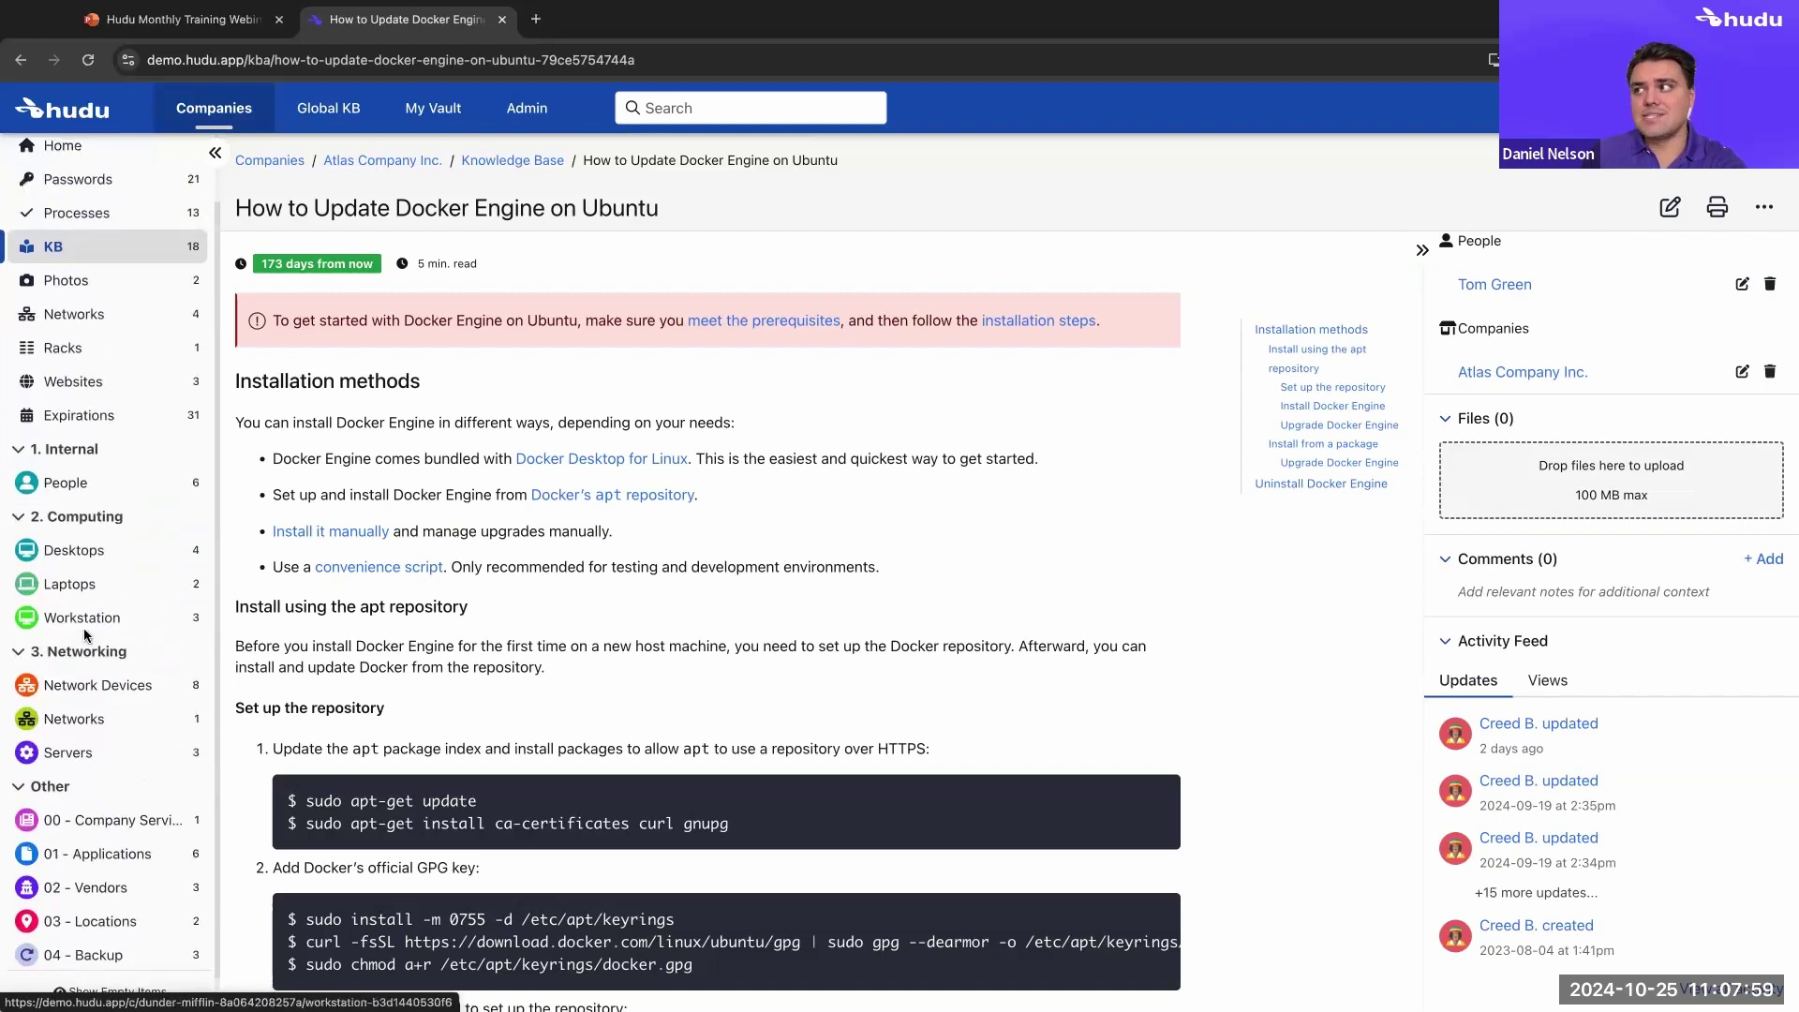
{"action": "left_click", "coordinate": [1548, 681]}
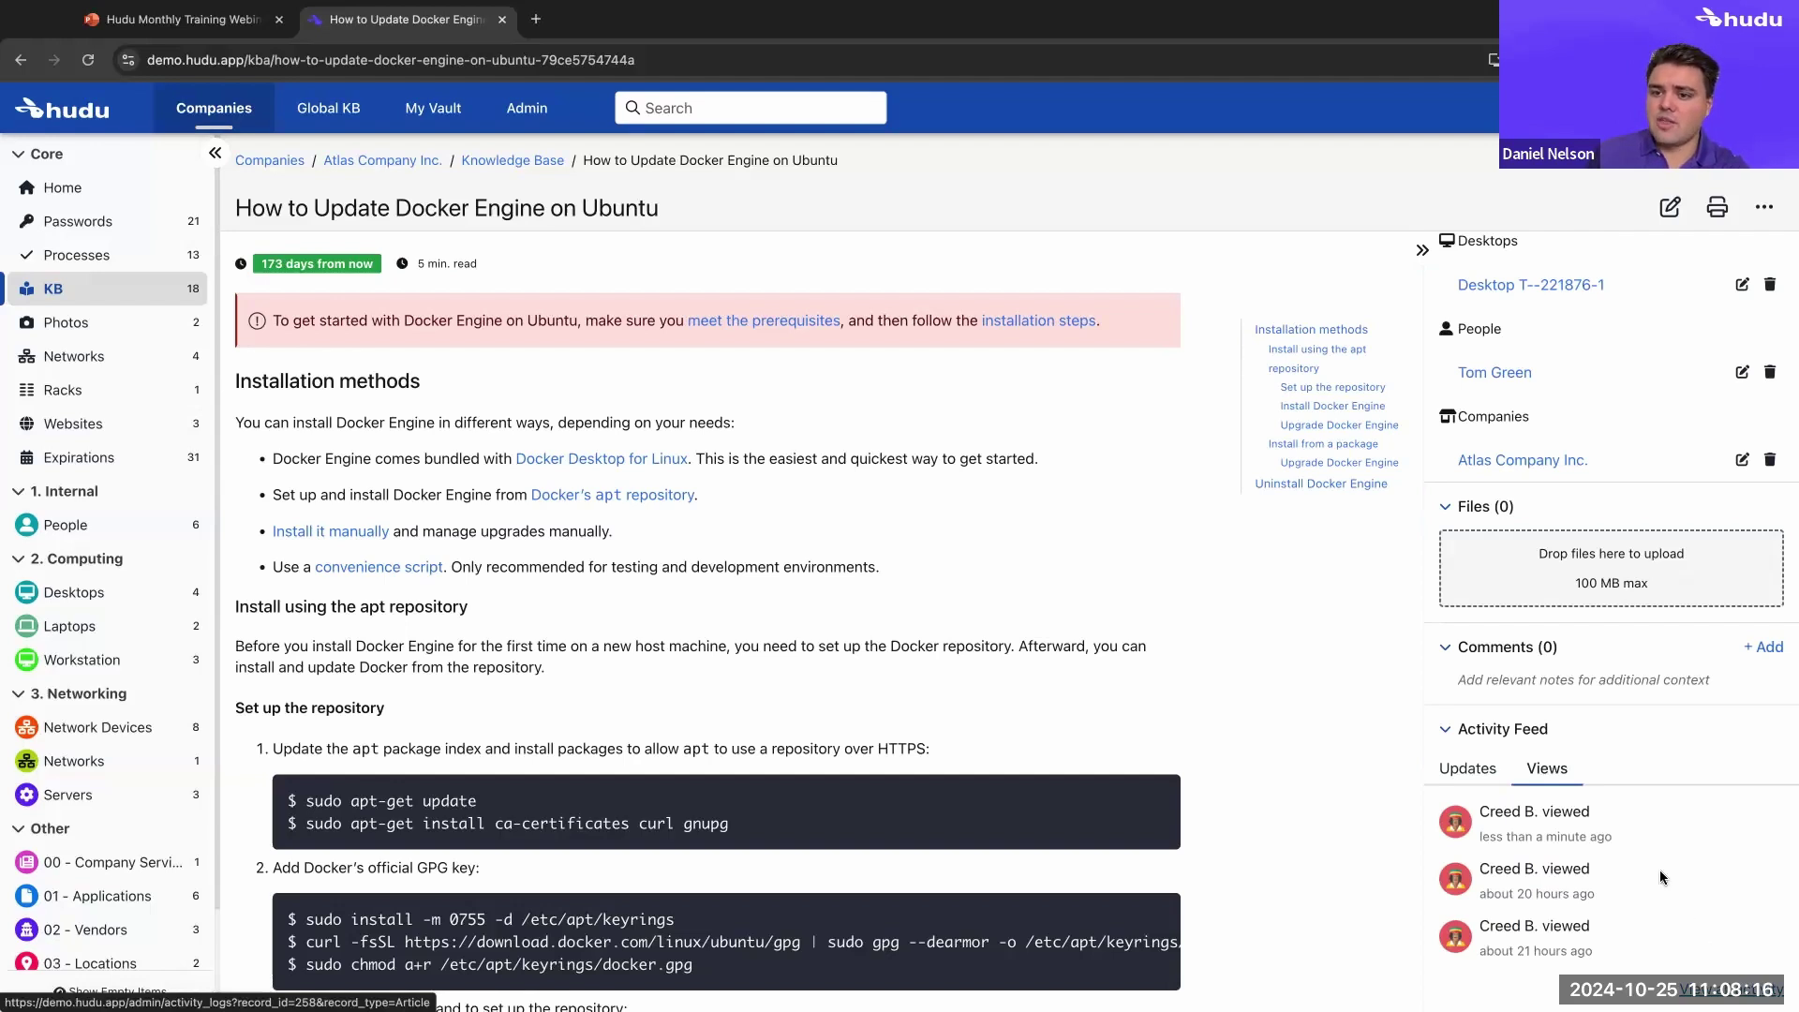
{"action": "left_click", "coordinate": [1481, 769]}
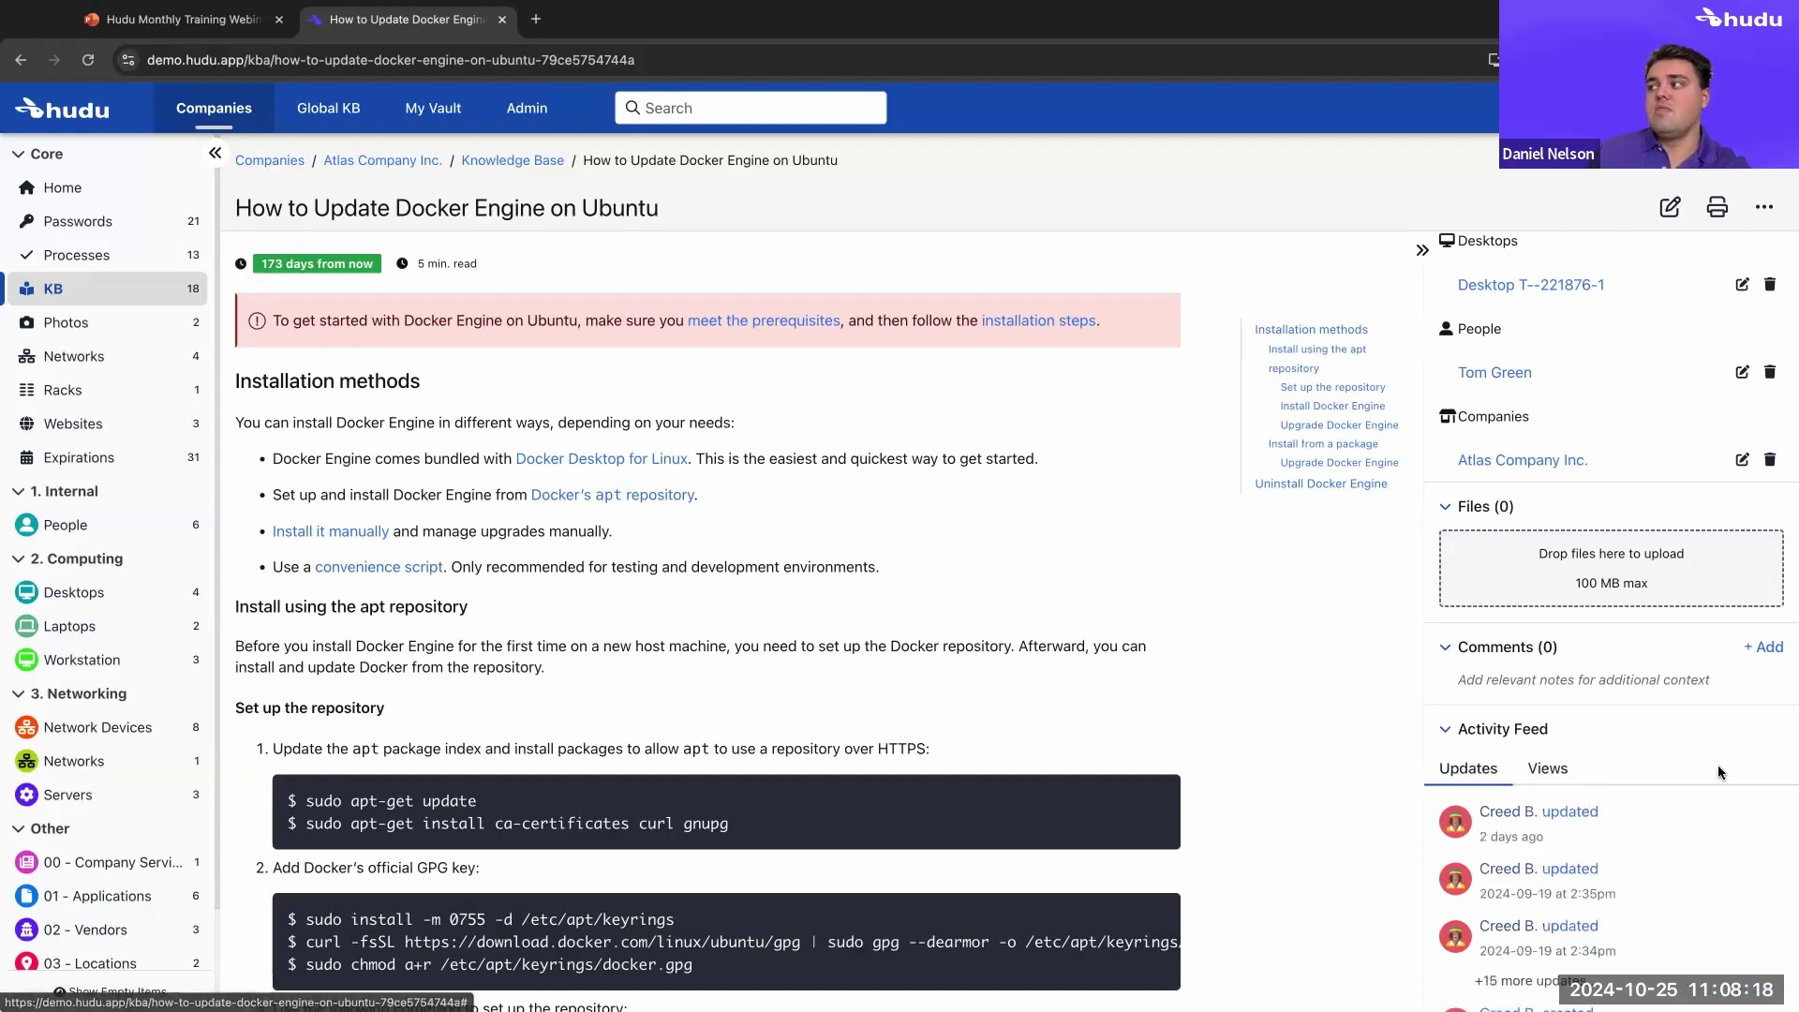
{"action": "scroll", "coordinate": [1537, 749], "scroll_direction": "down", "scroll_amount": 1}
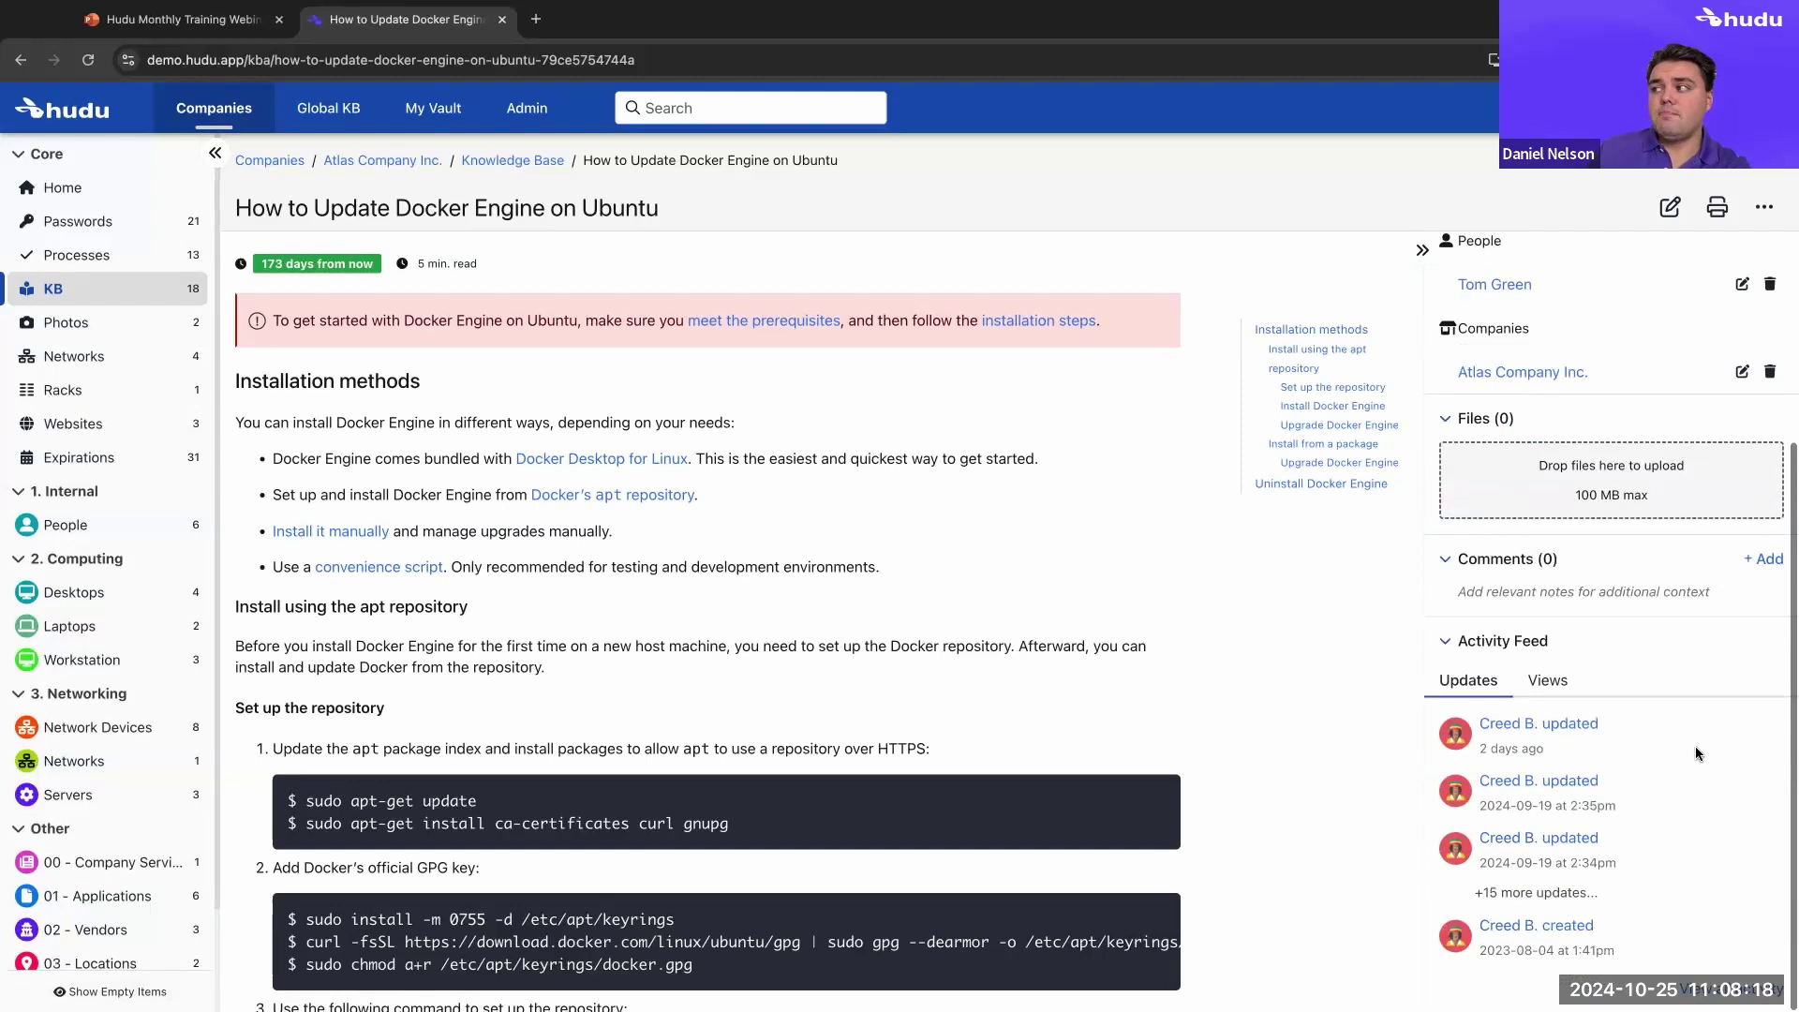
Open the article's most recent update in its version history and look over the list of earlier versions
{"action": "left_click", "coordinate": [1551, 729]}
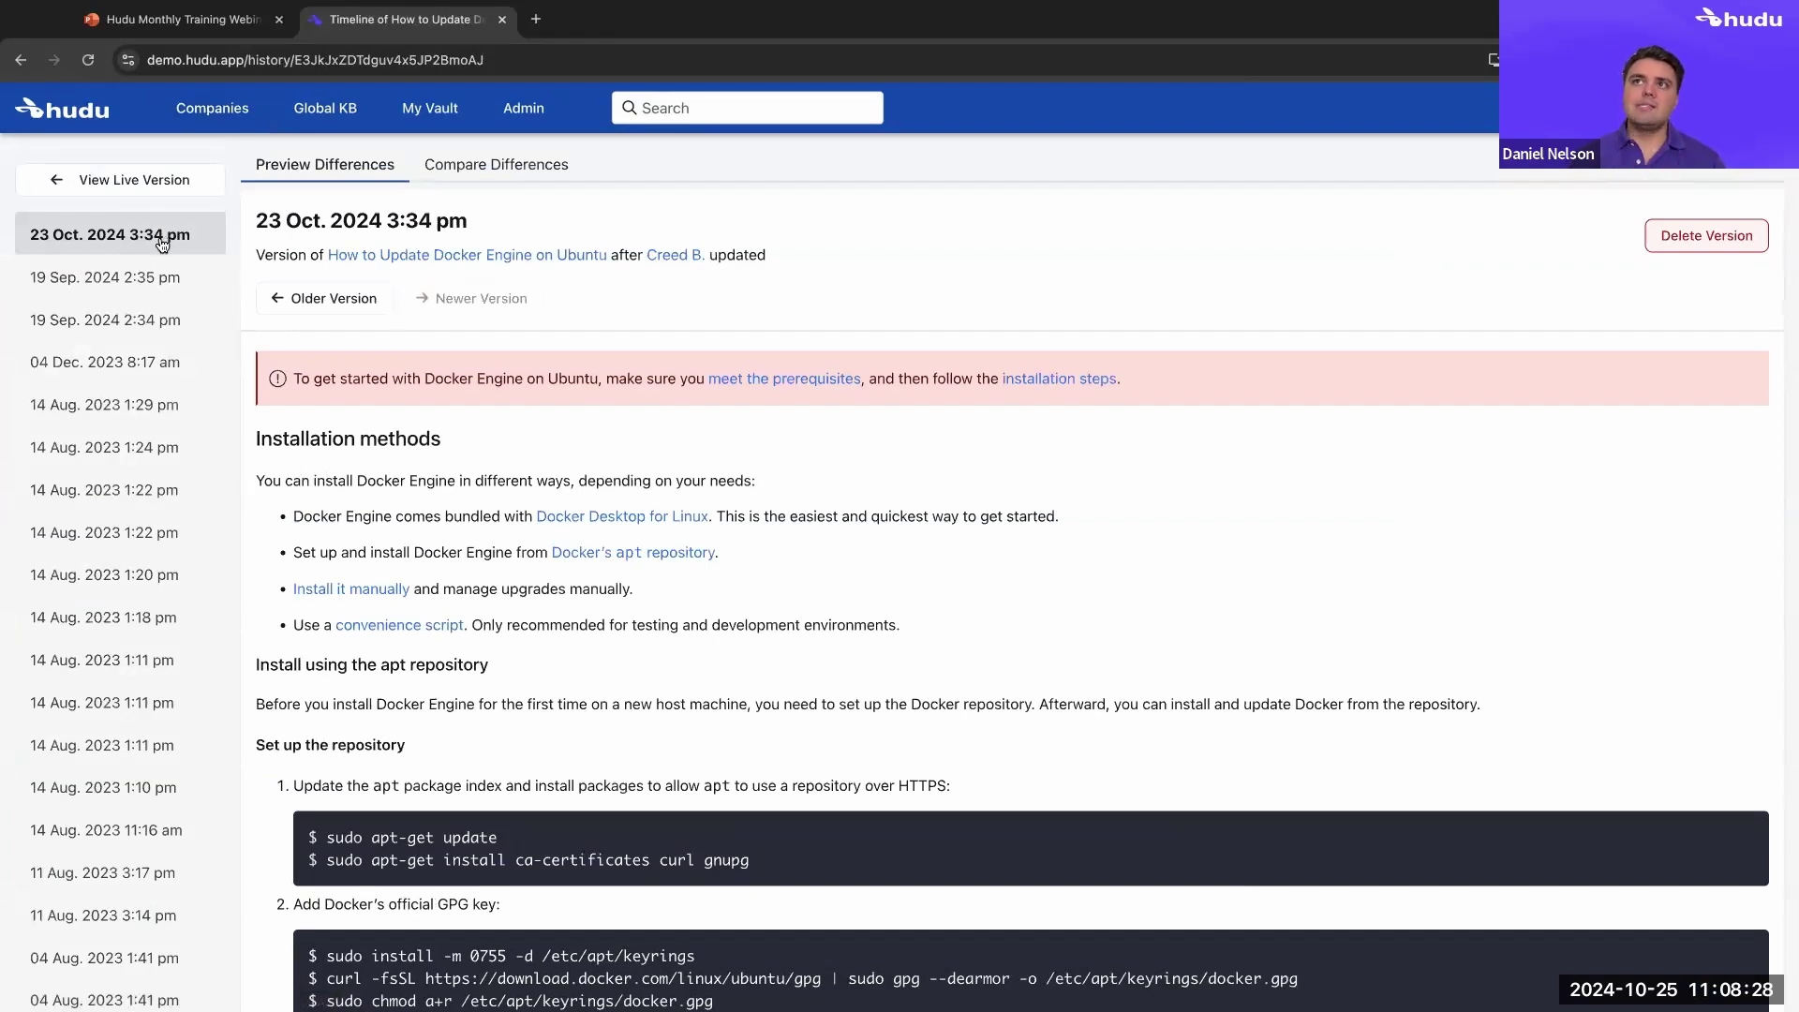
{"action": "scroll", "coordinate": [164, 276], "scroll_direction": "down", "scroll_amount": 1}
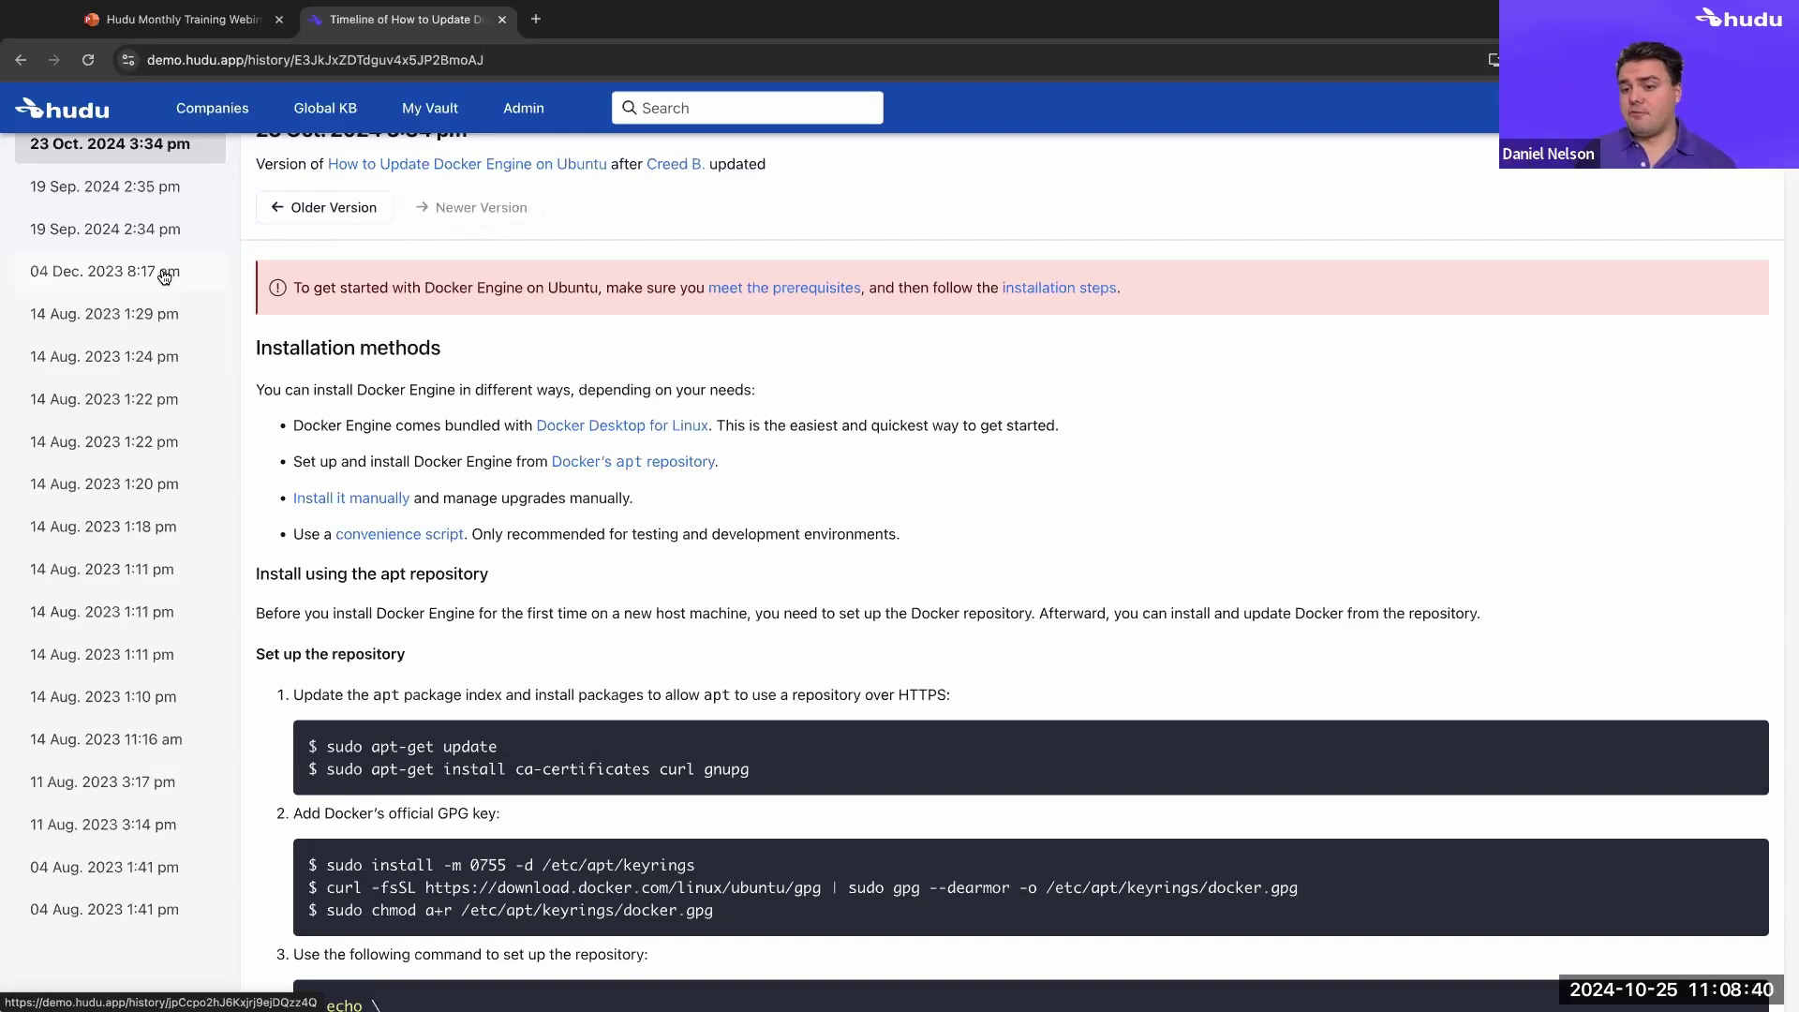
{"action": "scroll", "coordinate": [164, 275], "scroll_direction": "up", "scroll_amount": 1}
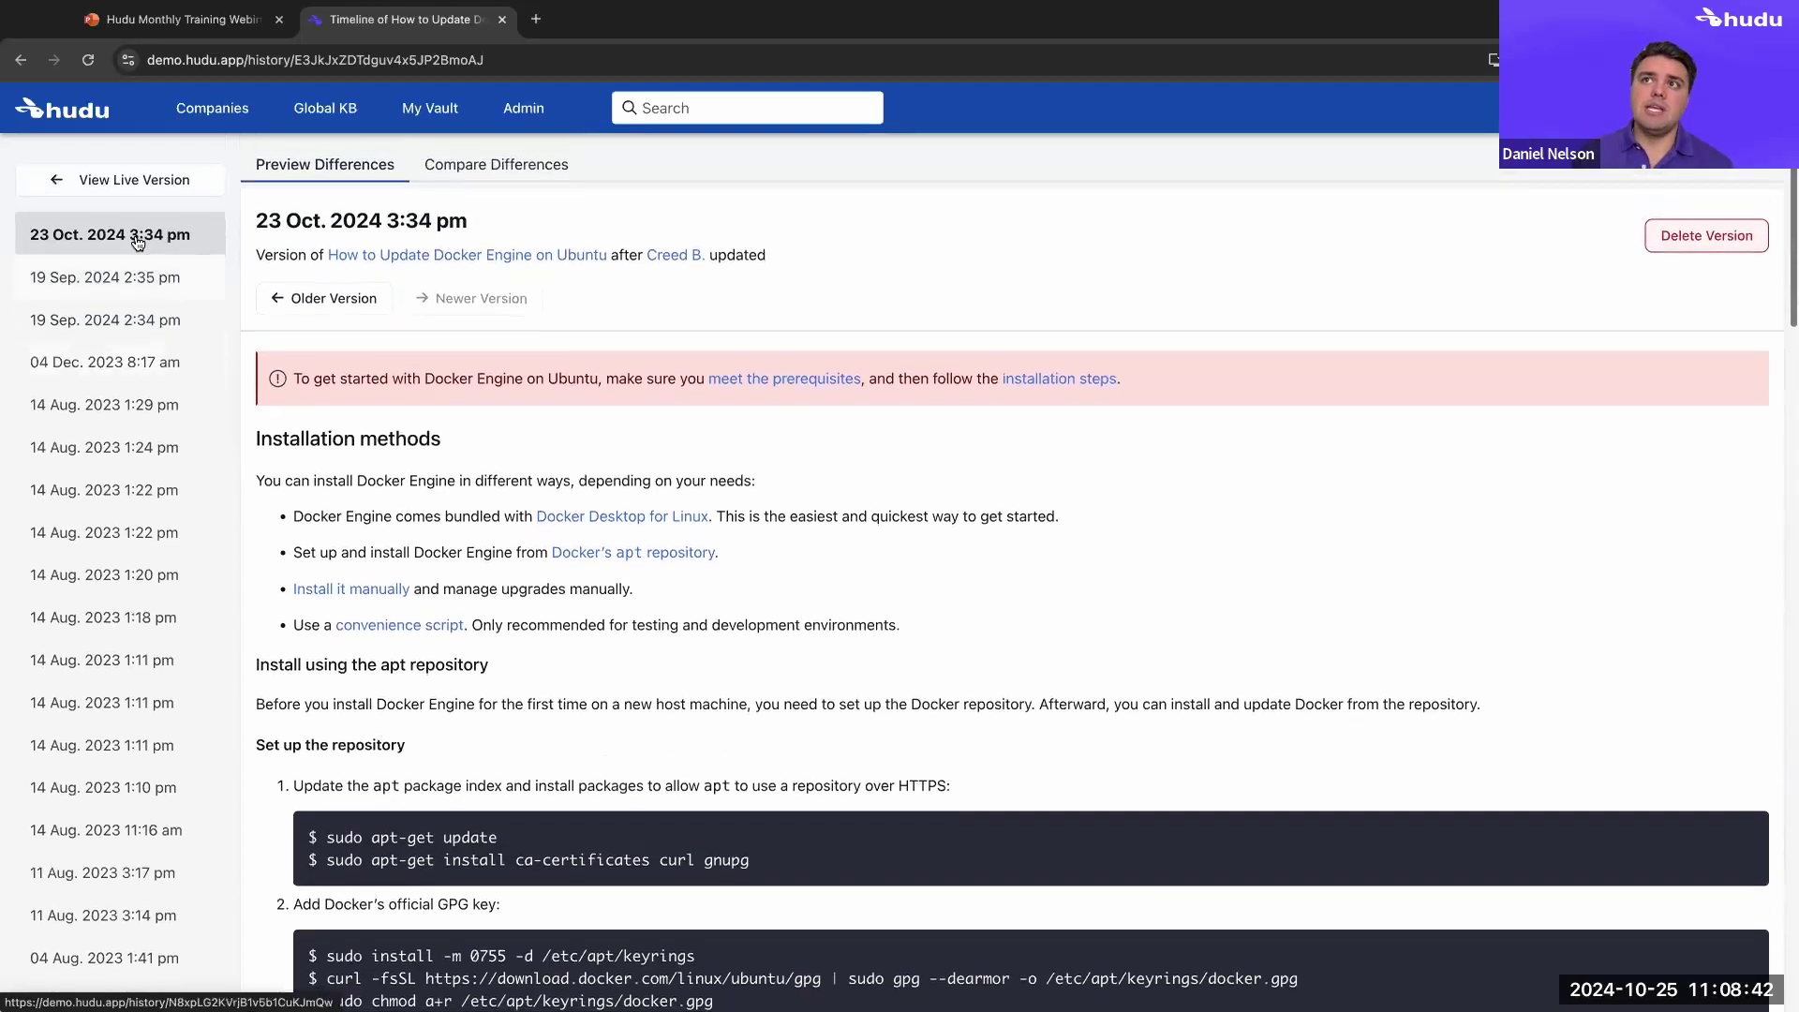
Compare the differences for the article version of 14 Aug. 2023 1:29 pm, and return to the live version
{"action": "left_click", "coordinate": [137, 407]}
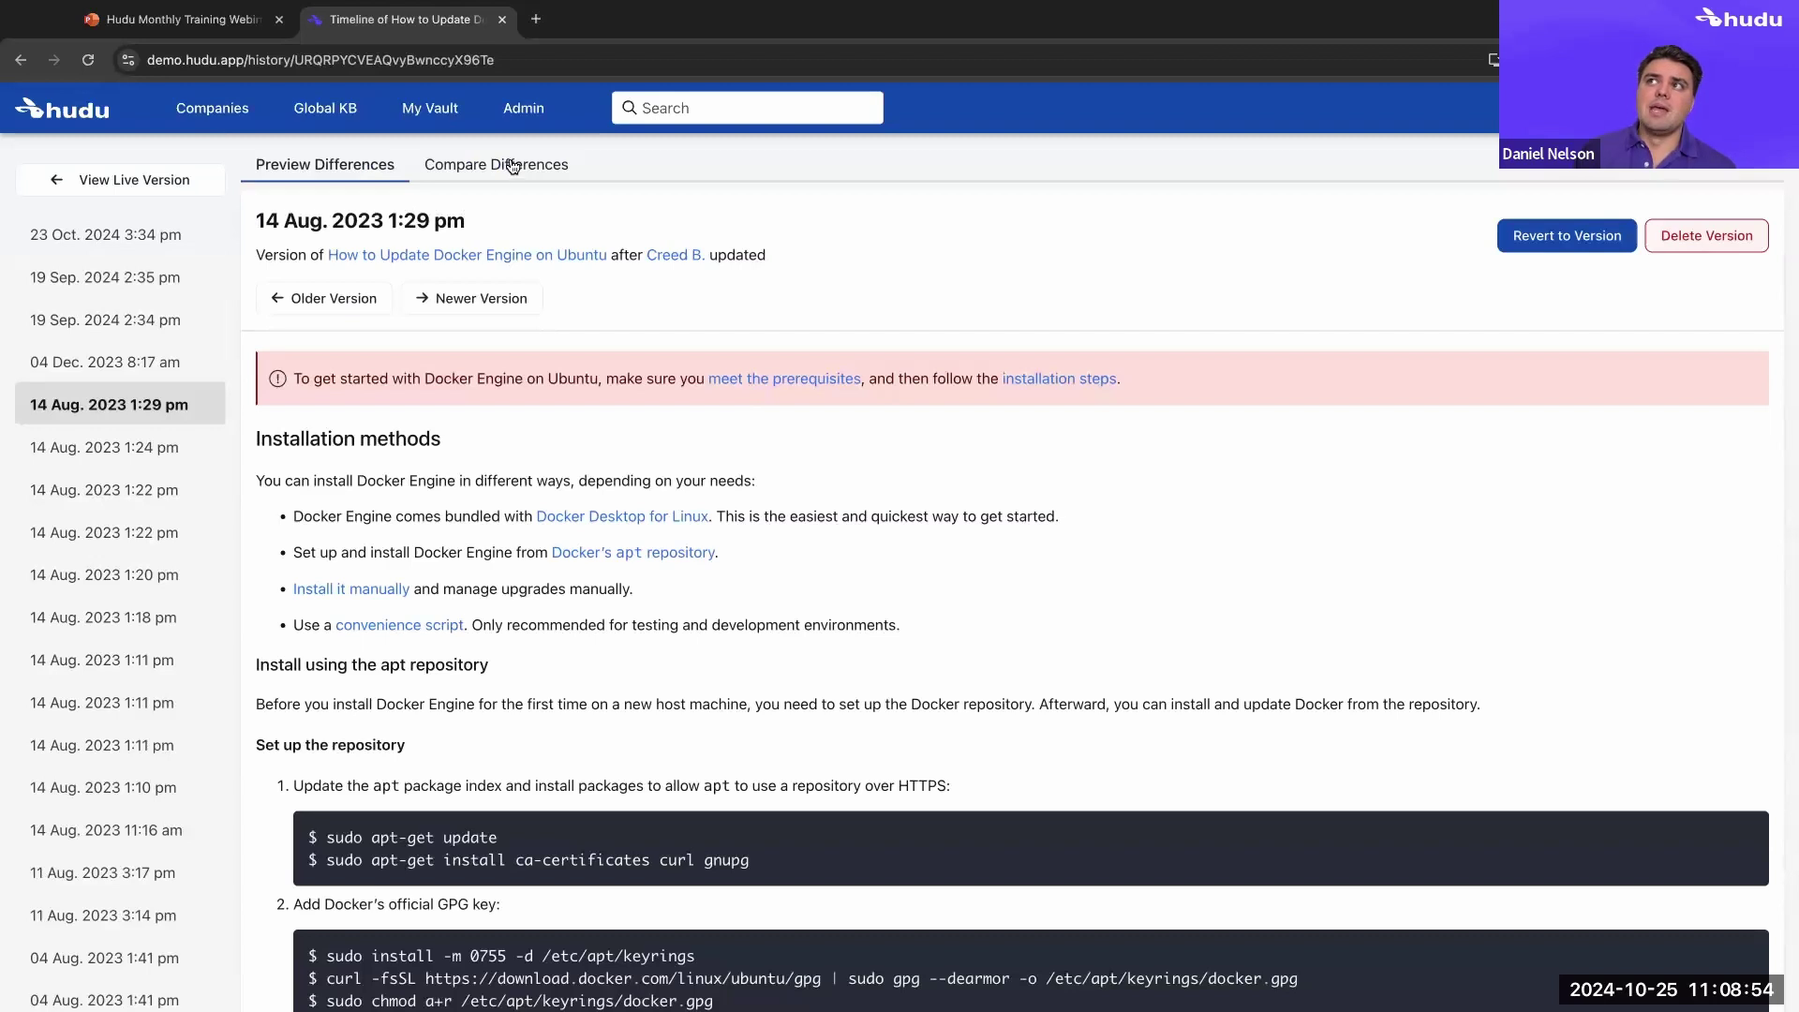
{"action": "scroll", "coordinate": [852, 440], "scroll_direction": "down", "scroll_amount": 10}
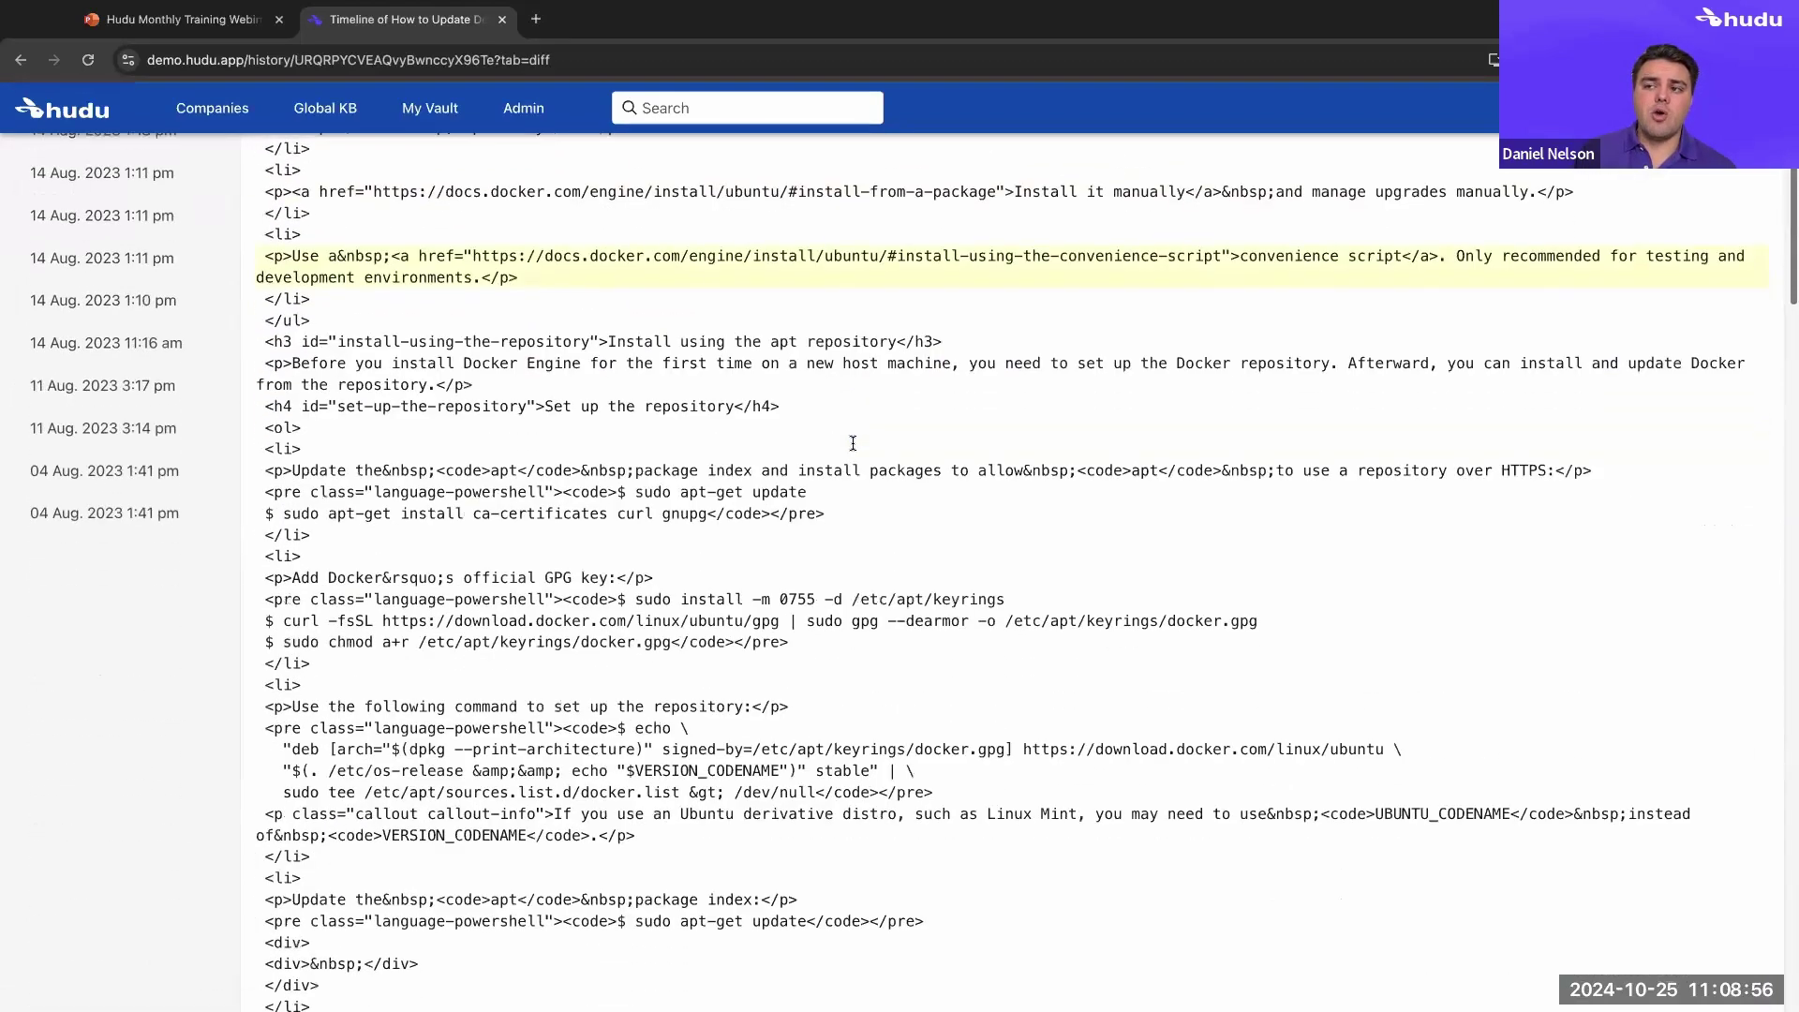
{"action": "scroll", "coordinate": [852, 442], "scroll_direction": "down", "scroll_amount": 7}
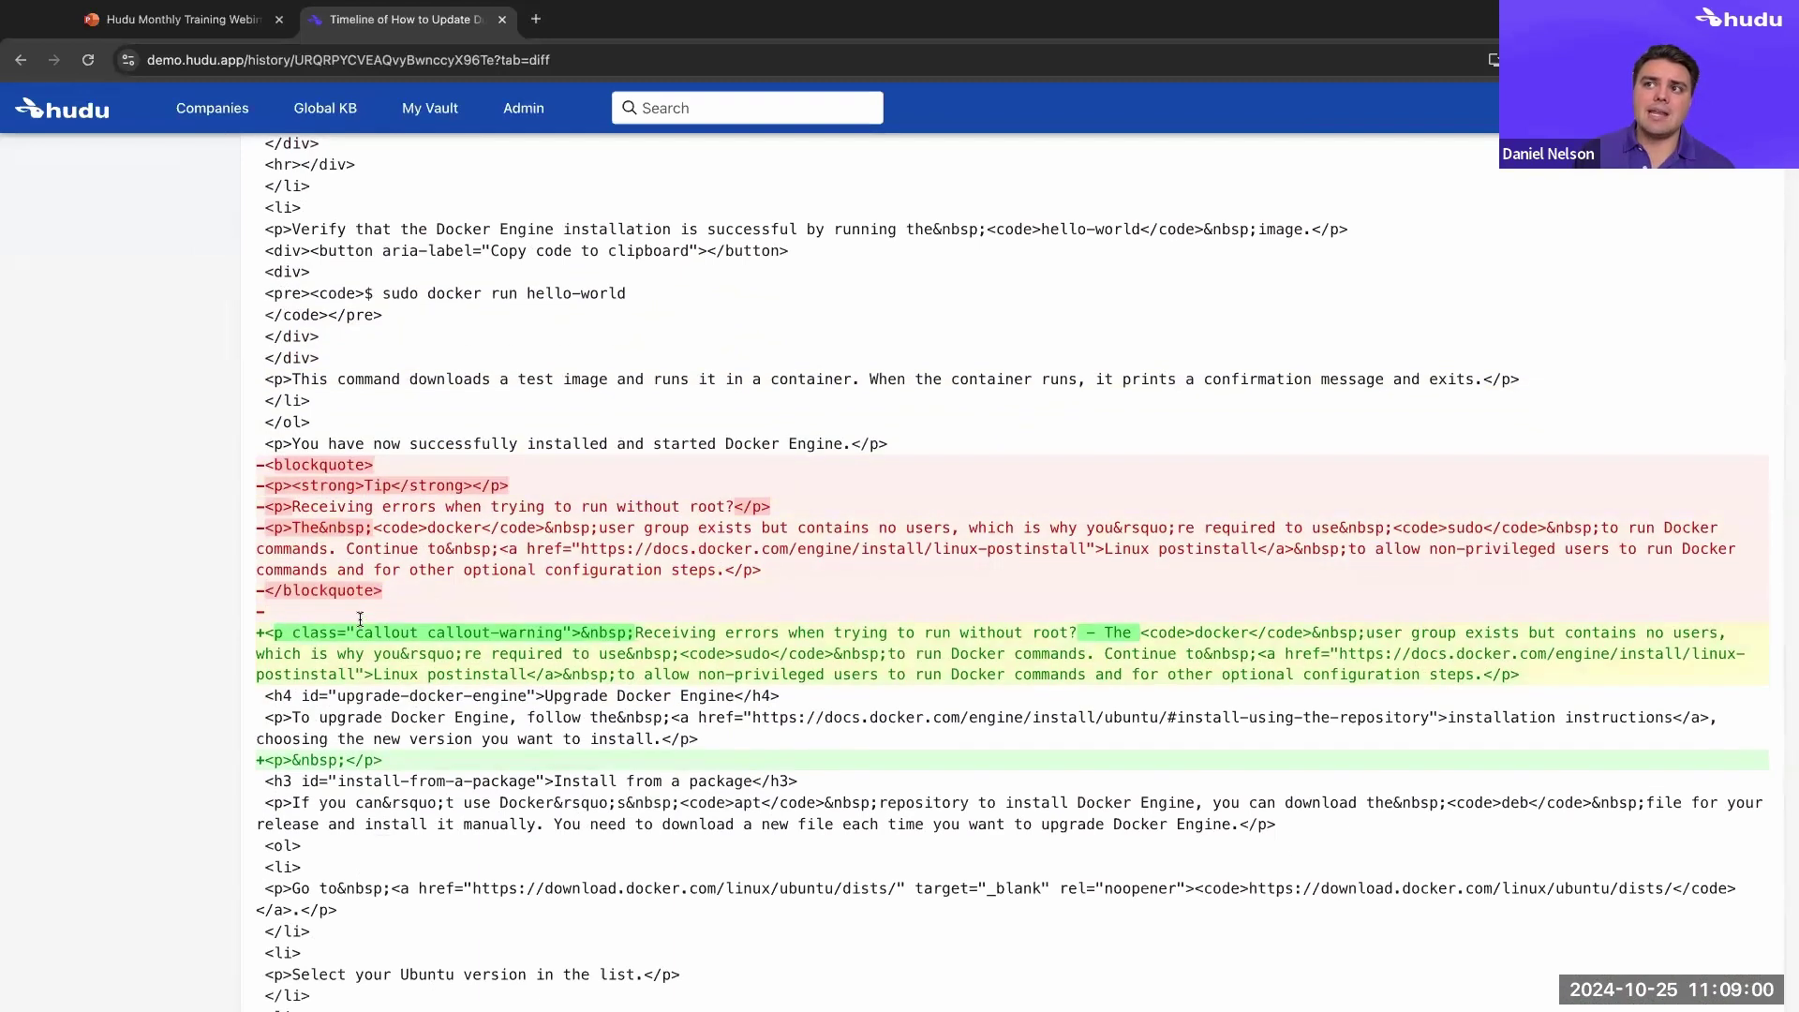
{"action": "scroll", "coordinate": [167, 502], "scroll_direction": "up", "scroll_amount": 15}
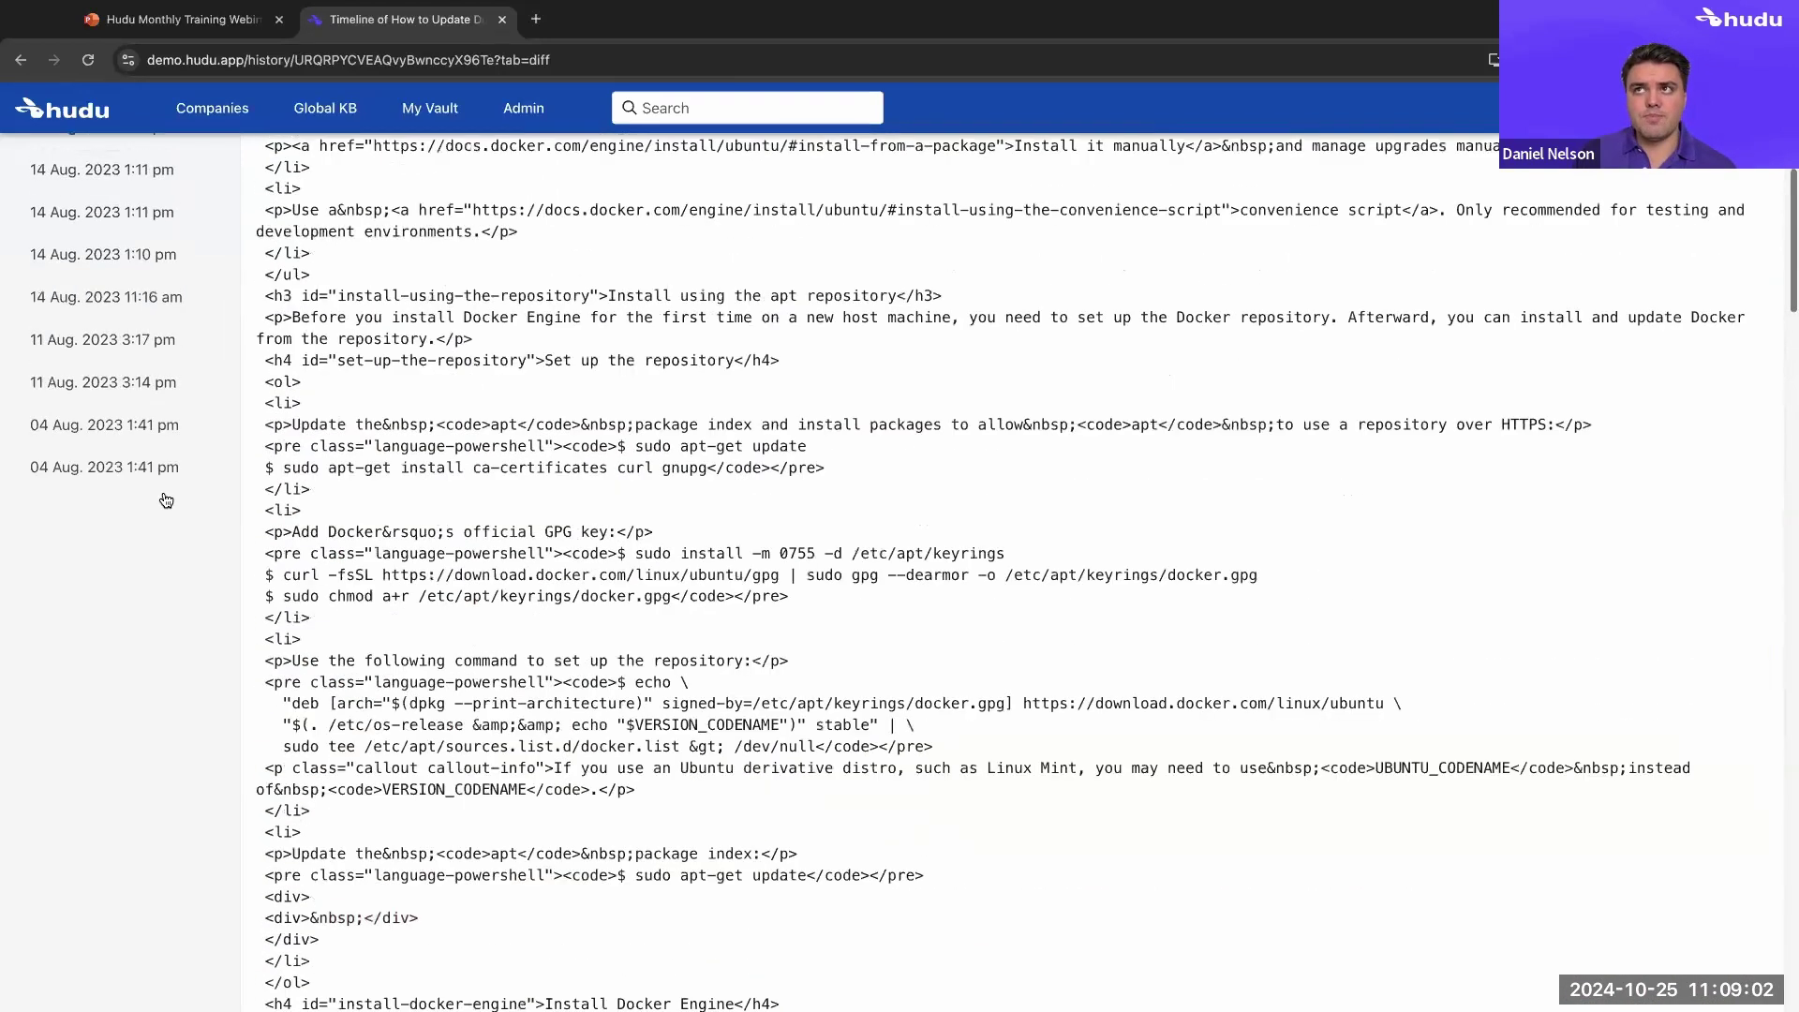
{"action": "left_click", "coordinate": [128, 179]}
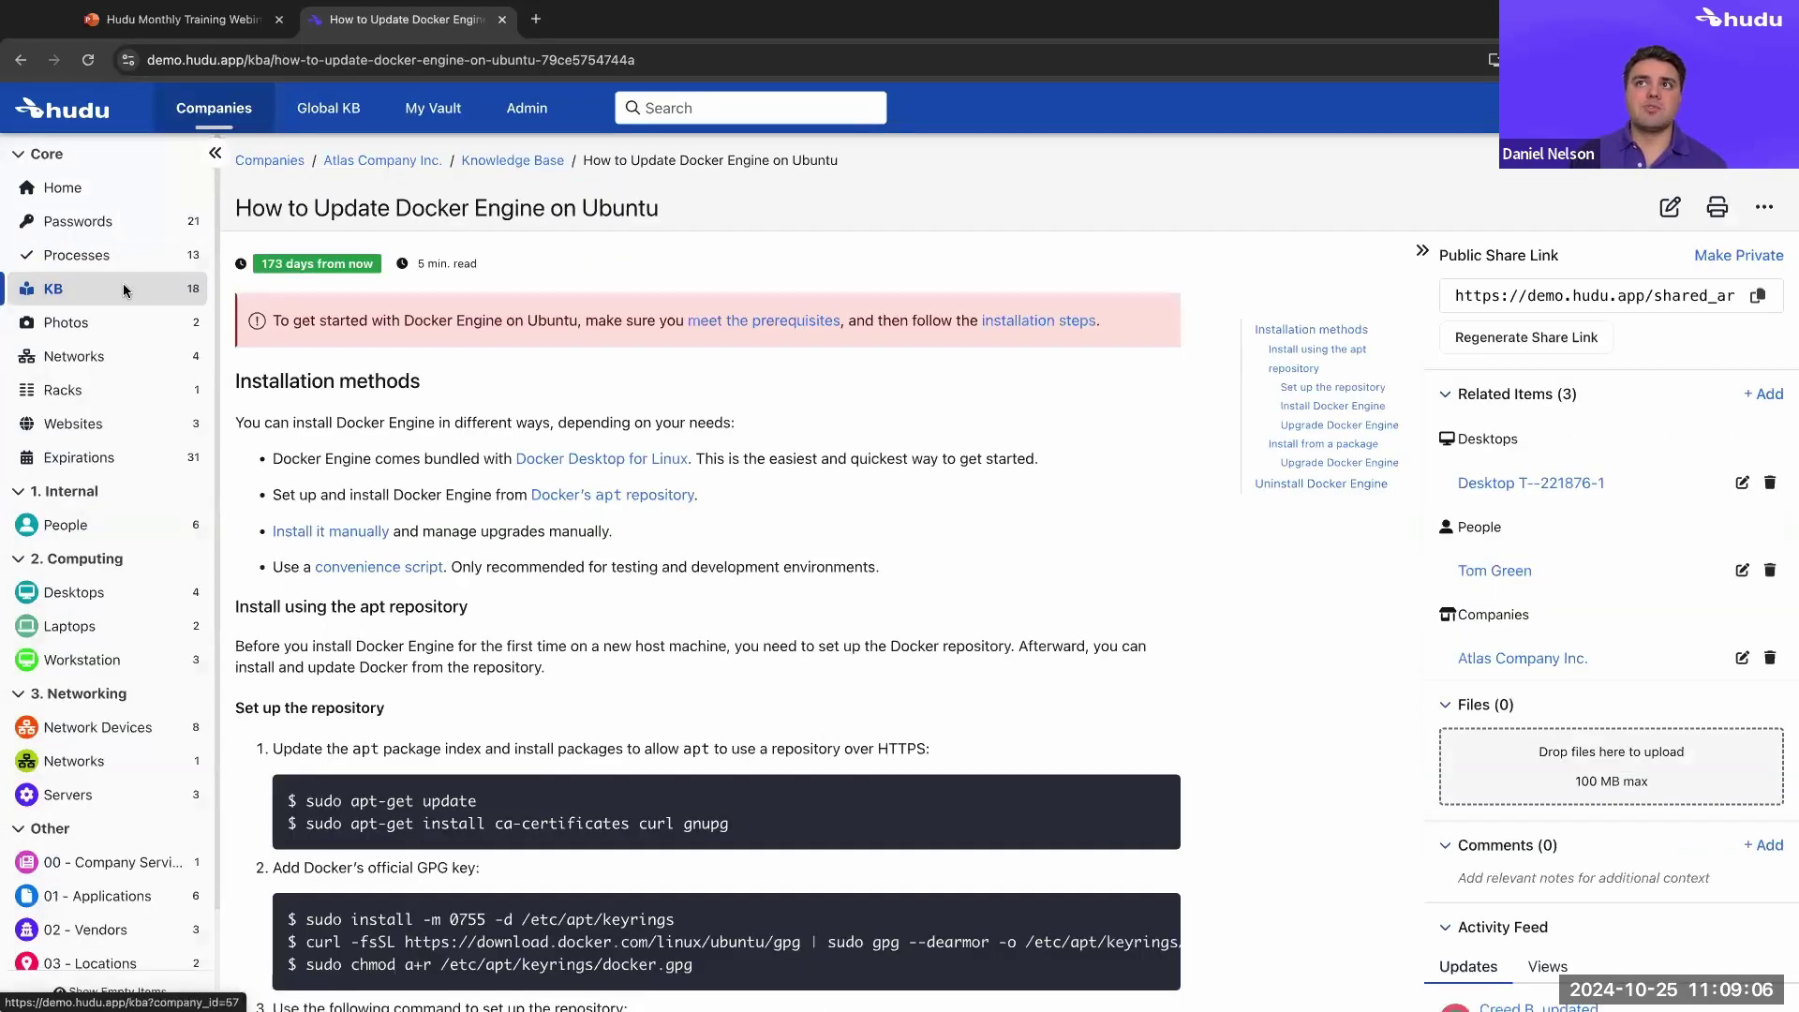
Open the asset Desktop T--221876-1 from the desktops of Atlas Company Inc
{"action": "scroll", "coordinate": [123, 436], "scroll_direction": "down", "scroll_amount": 2}
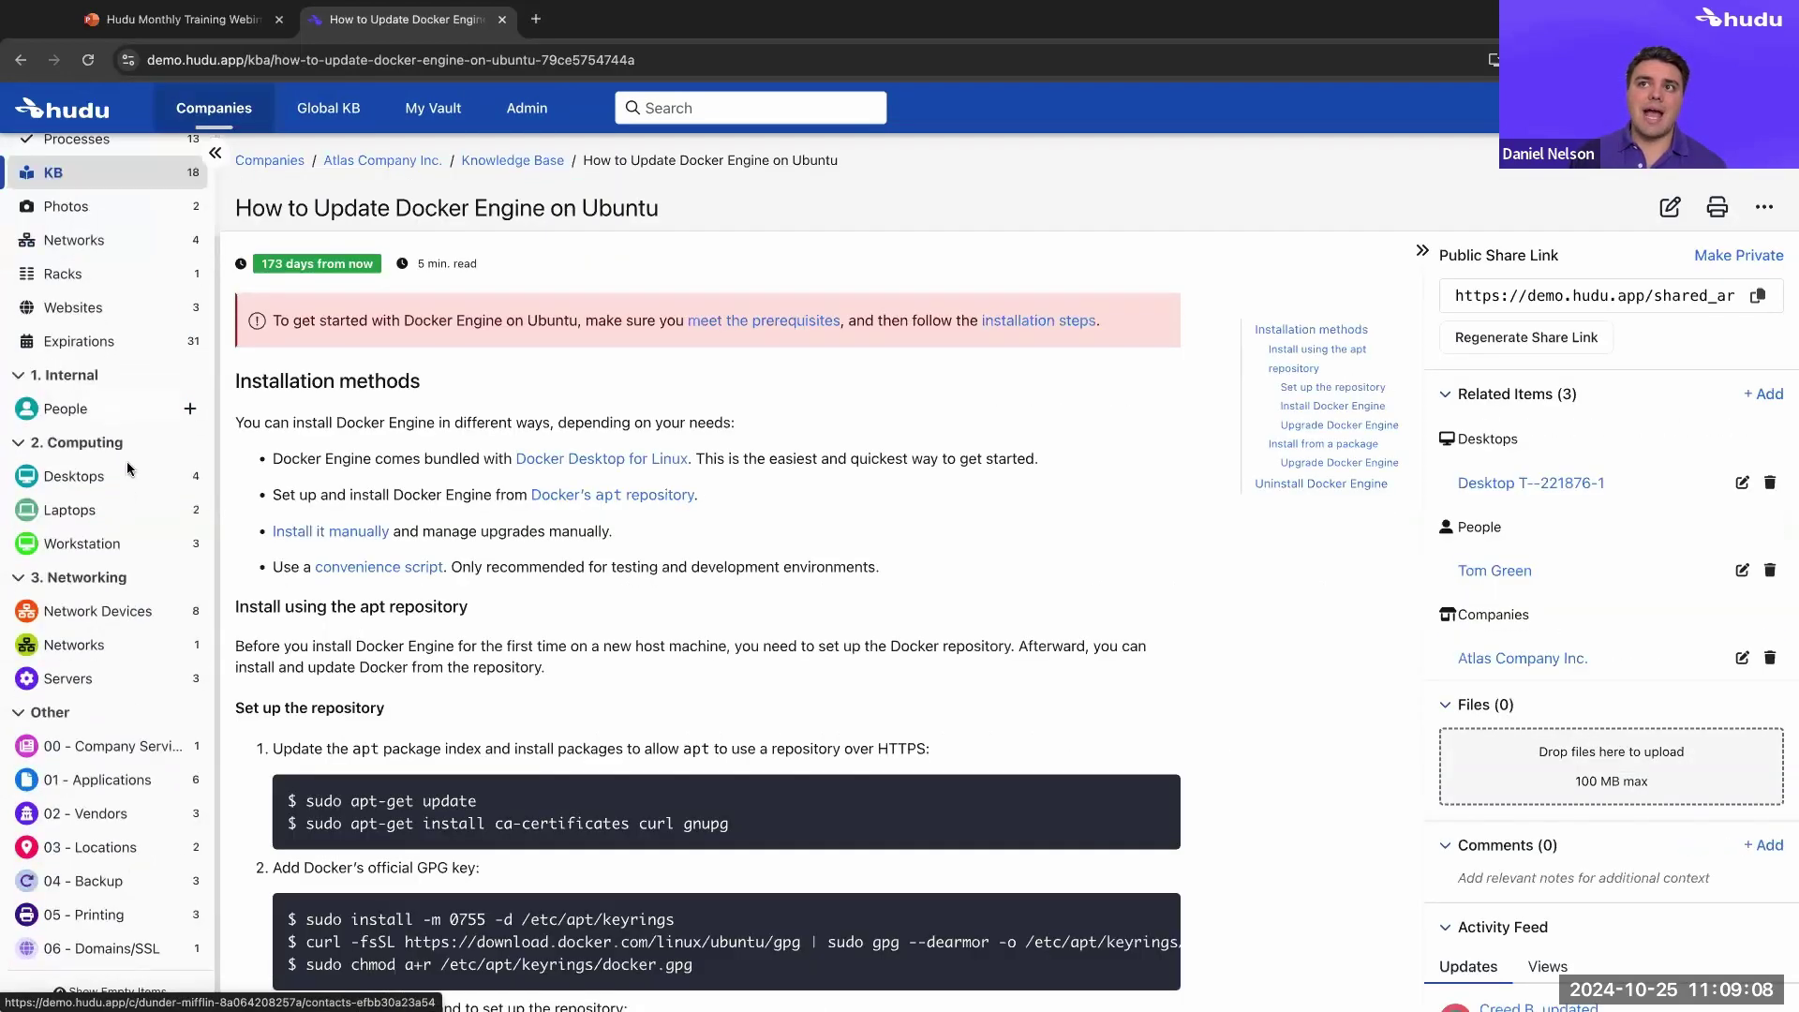
{"action": "left_click", "coordinate": [106, 484]}
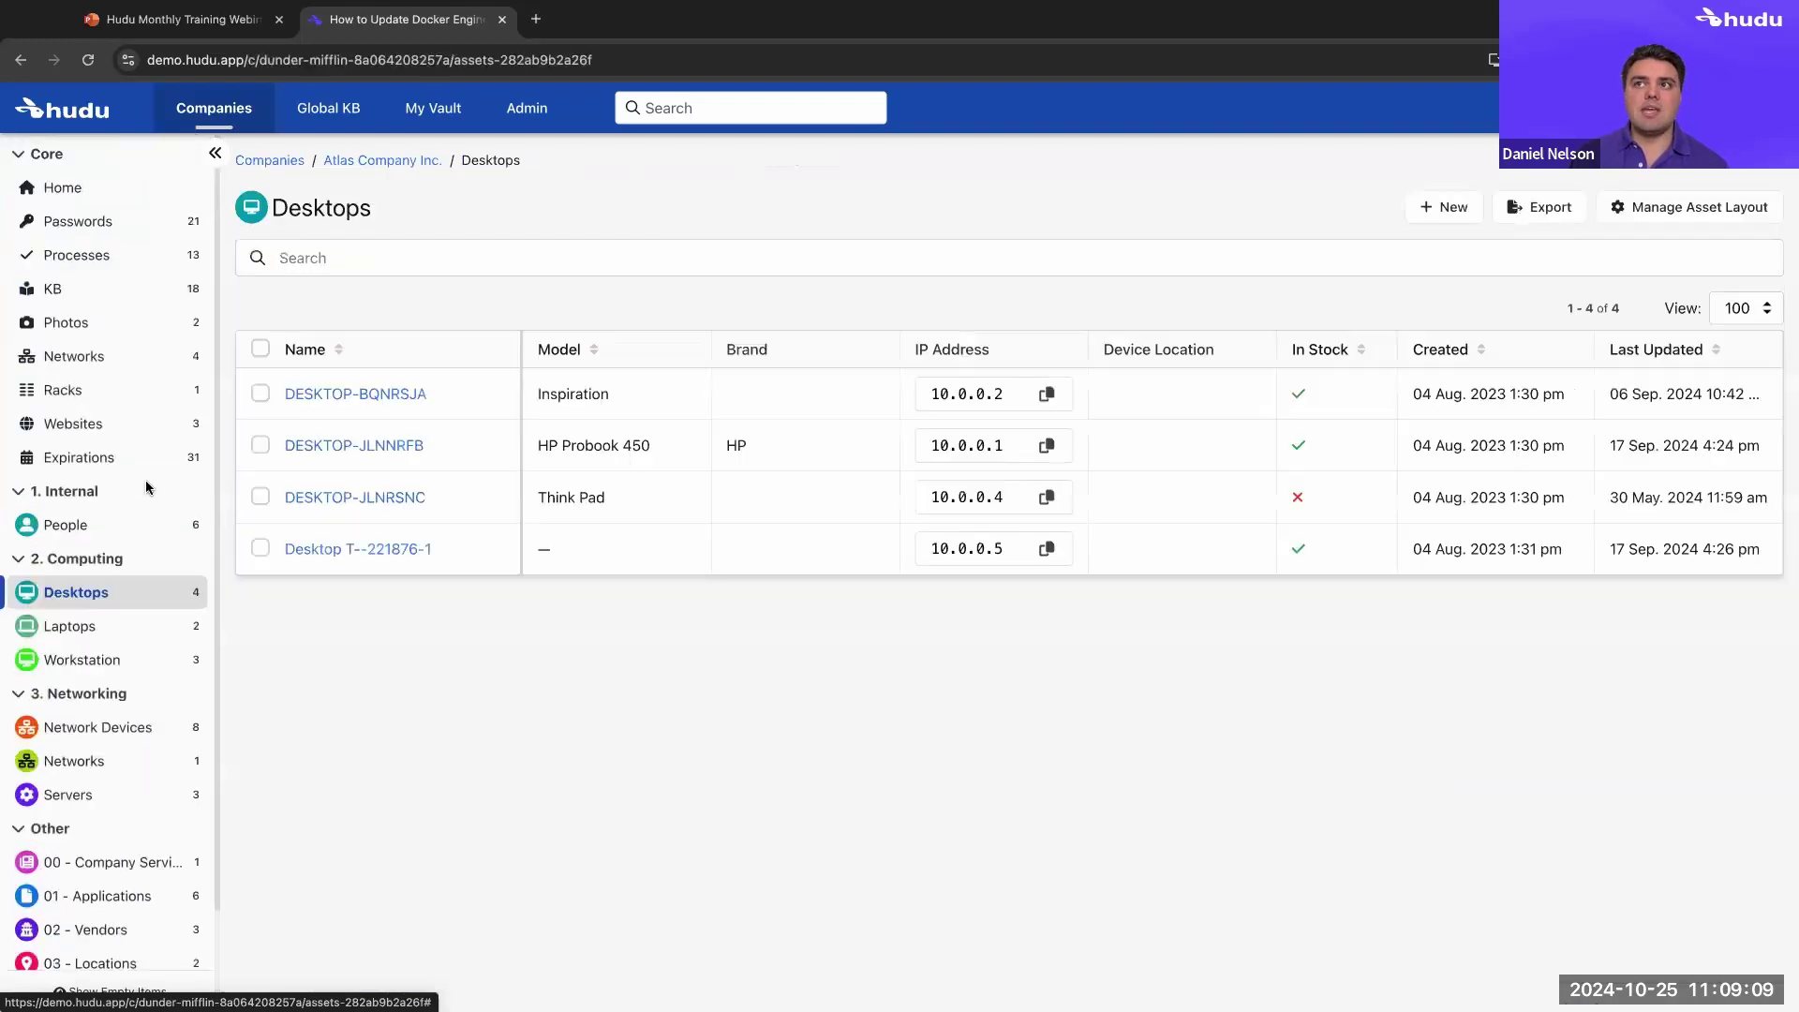
{"action": "left_click", "coordinate": [367, 553]}
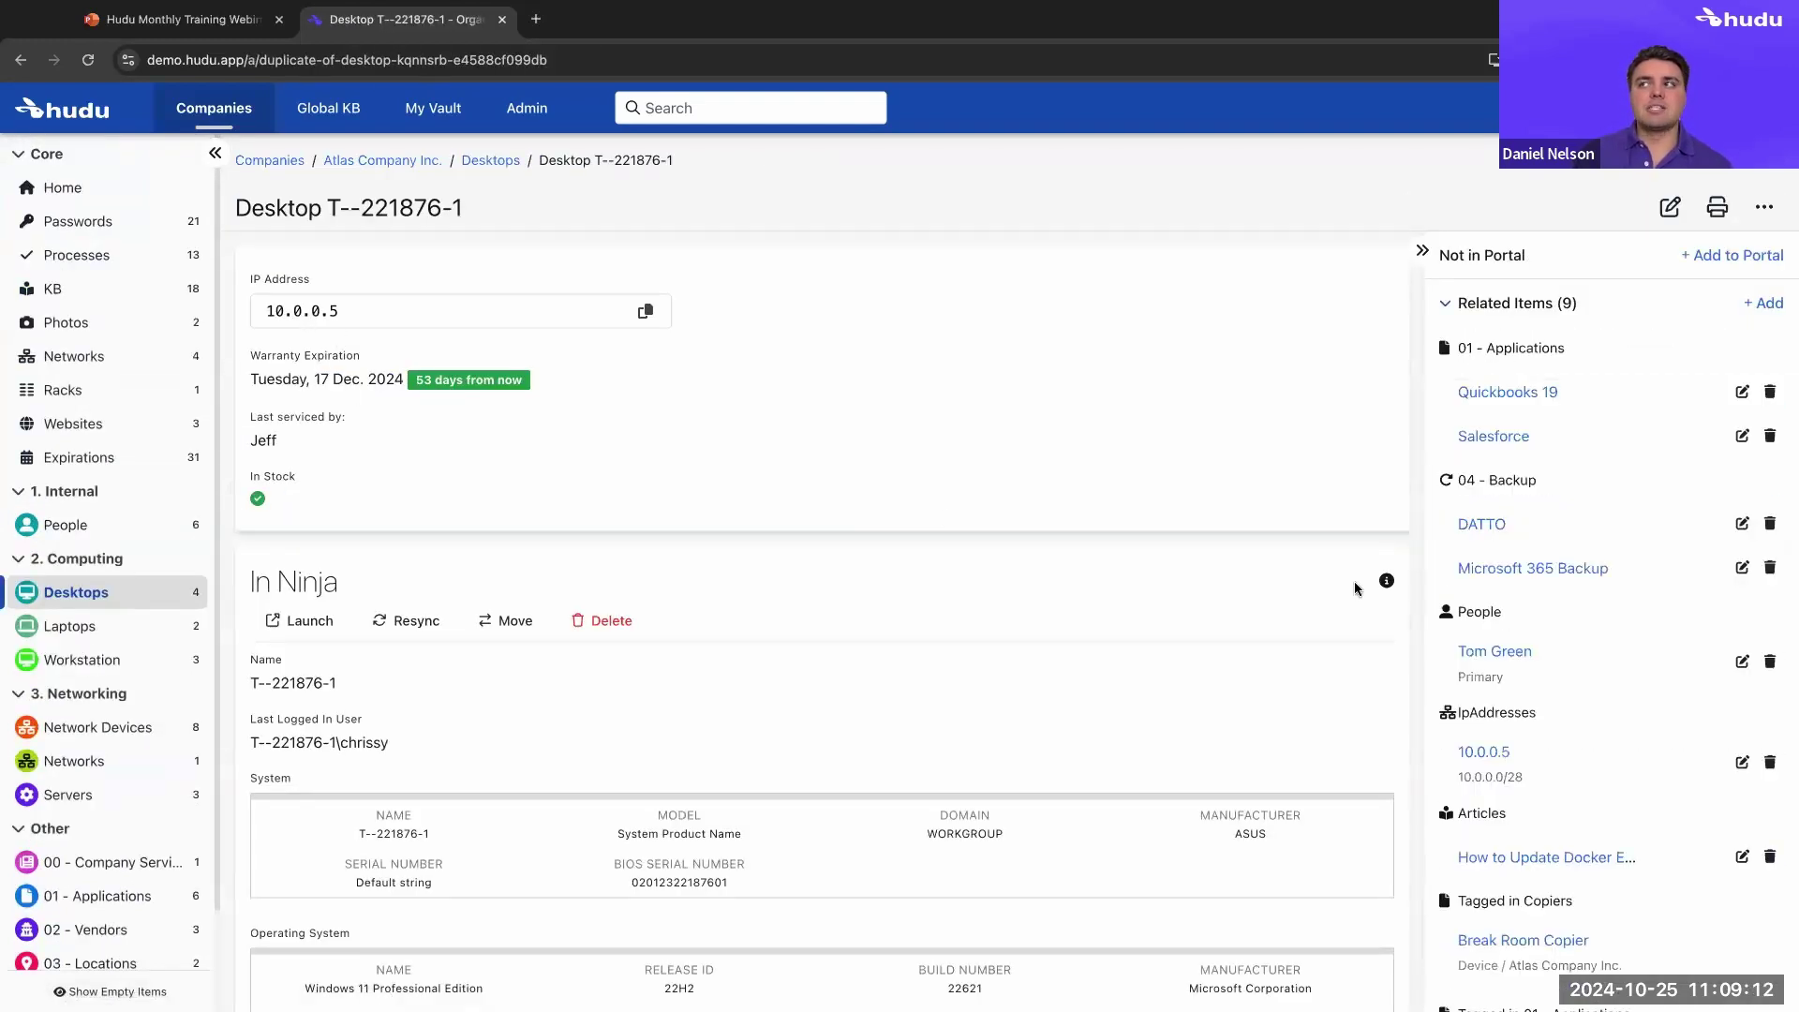
Open the most recent update listed in the desktop asset's activity feed
{"action": "scroll", "coordinate": [1581, 607], "scroll_direction": "down", "scroll_amount": 6}
{"action": "scroll", "coordinate": [1608, 656], "scroll_direction": "down", "scroll_amount": 3}
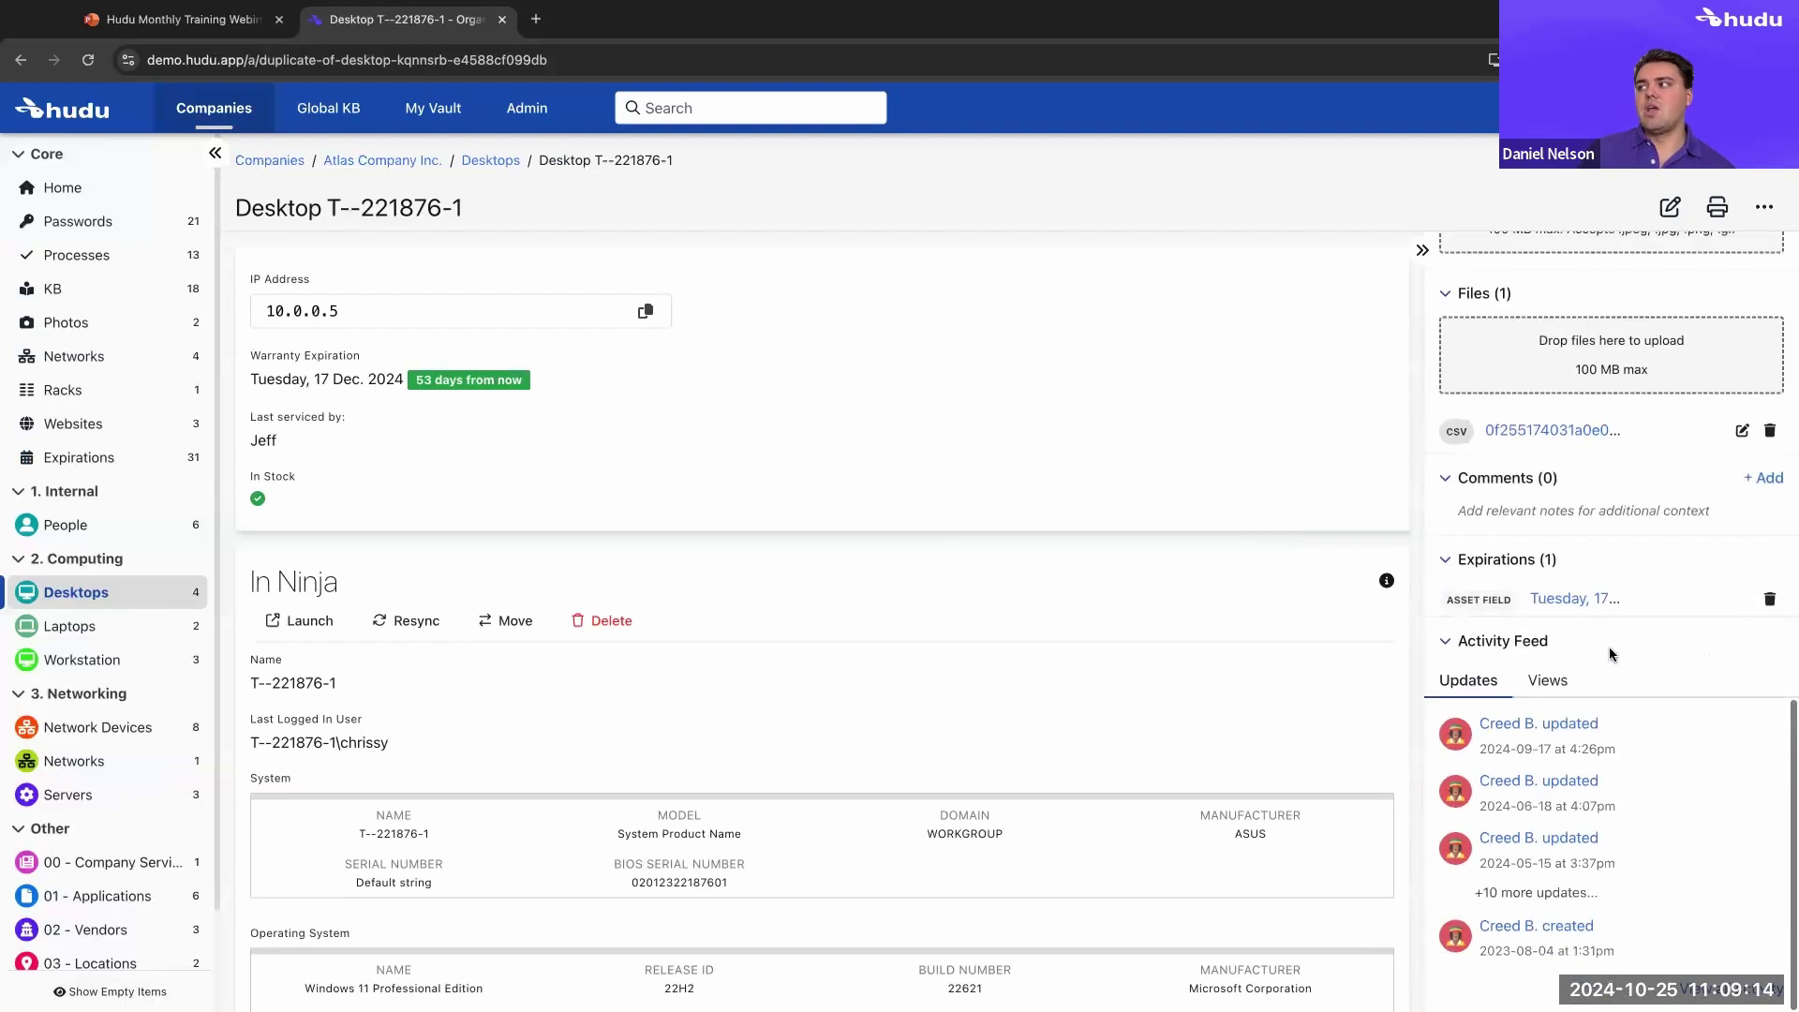
{"action": "left_click", "coordinate": [1527, 729]}
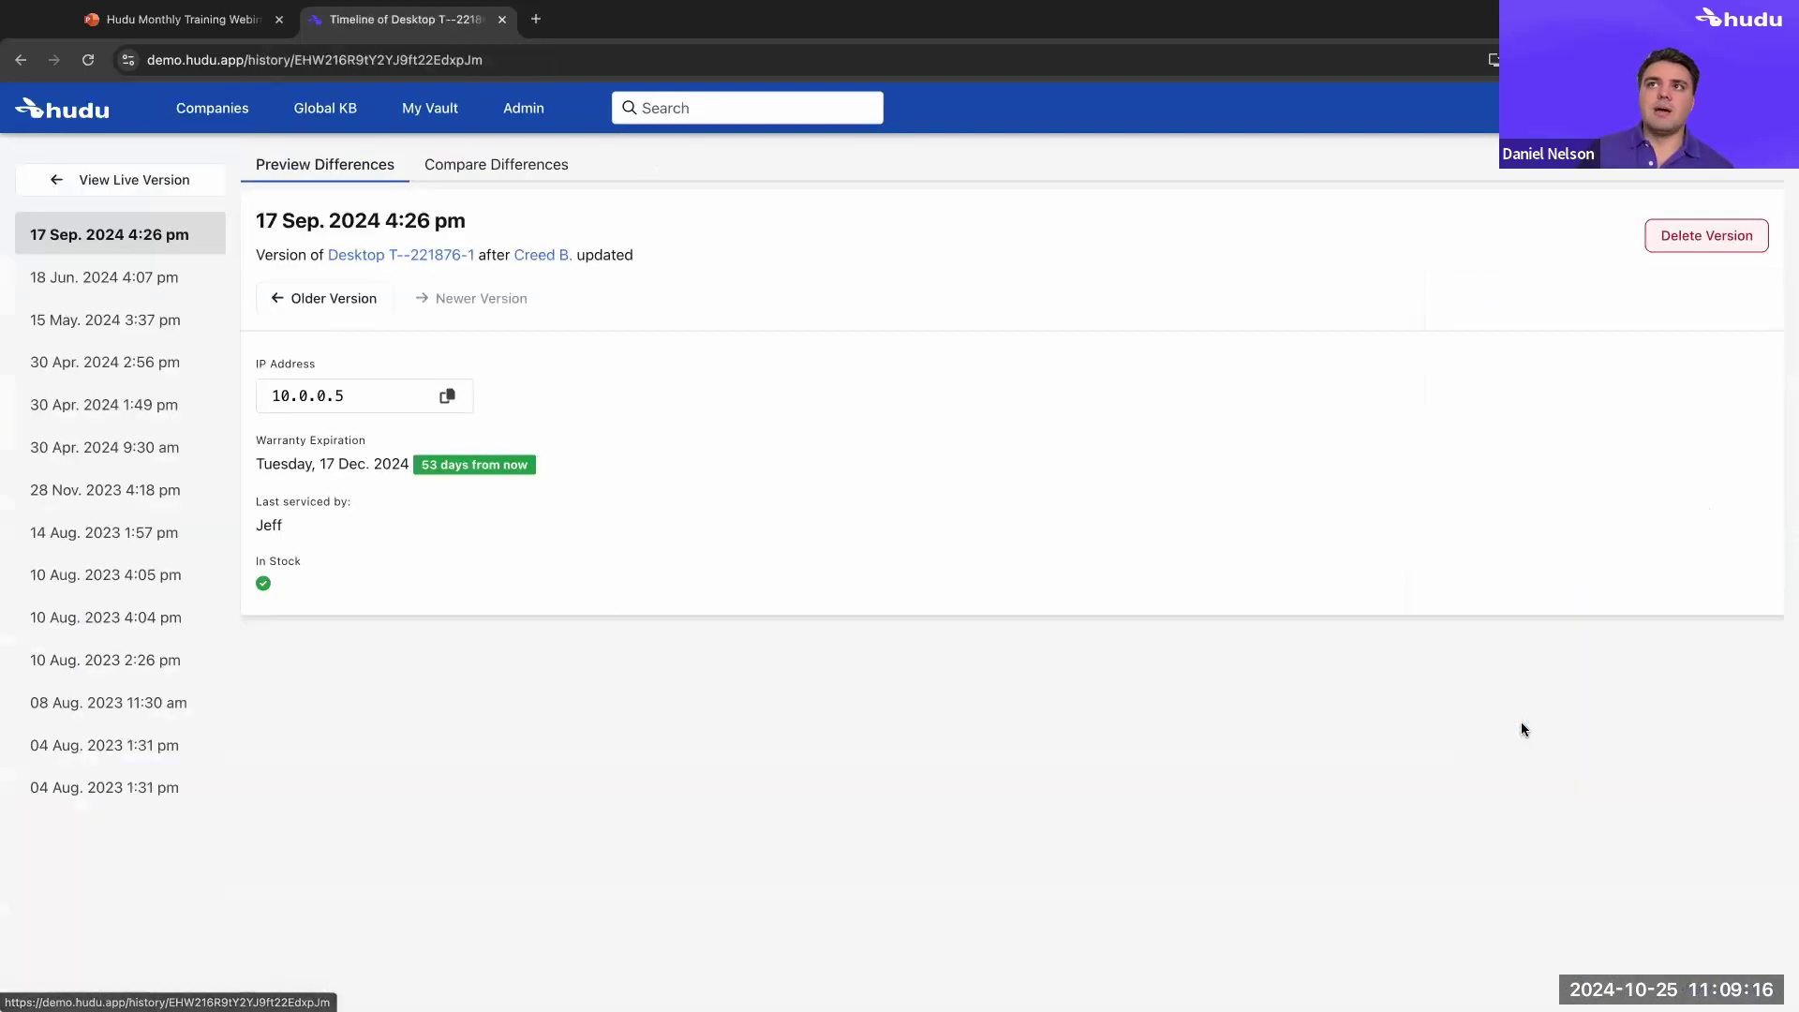
Compare the warranty expiration differences for the asset version of 18 Jun. 2024 4:07 pm, and return to the live version
{"action": "left_click", "coordinate": [92, 280]}
{"action": "left_click", "coordinate": [479, 178]}
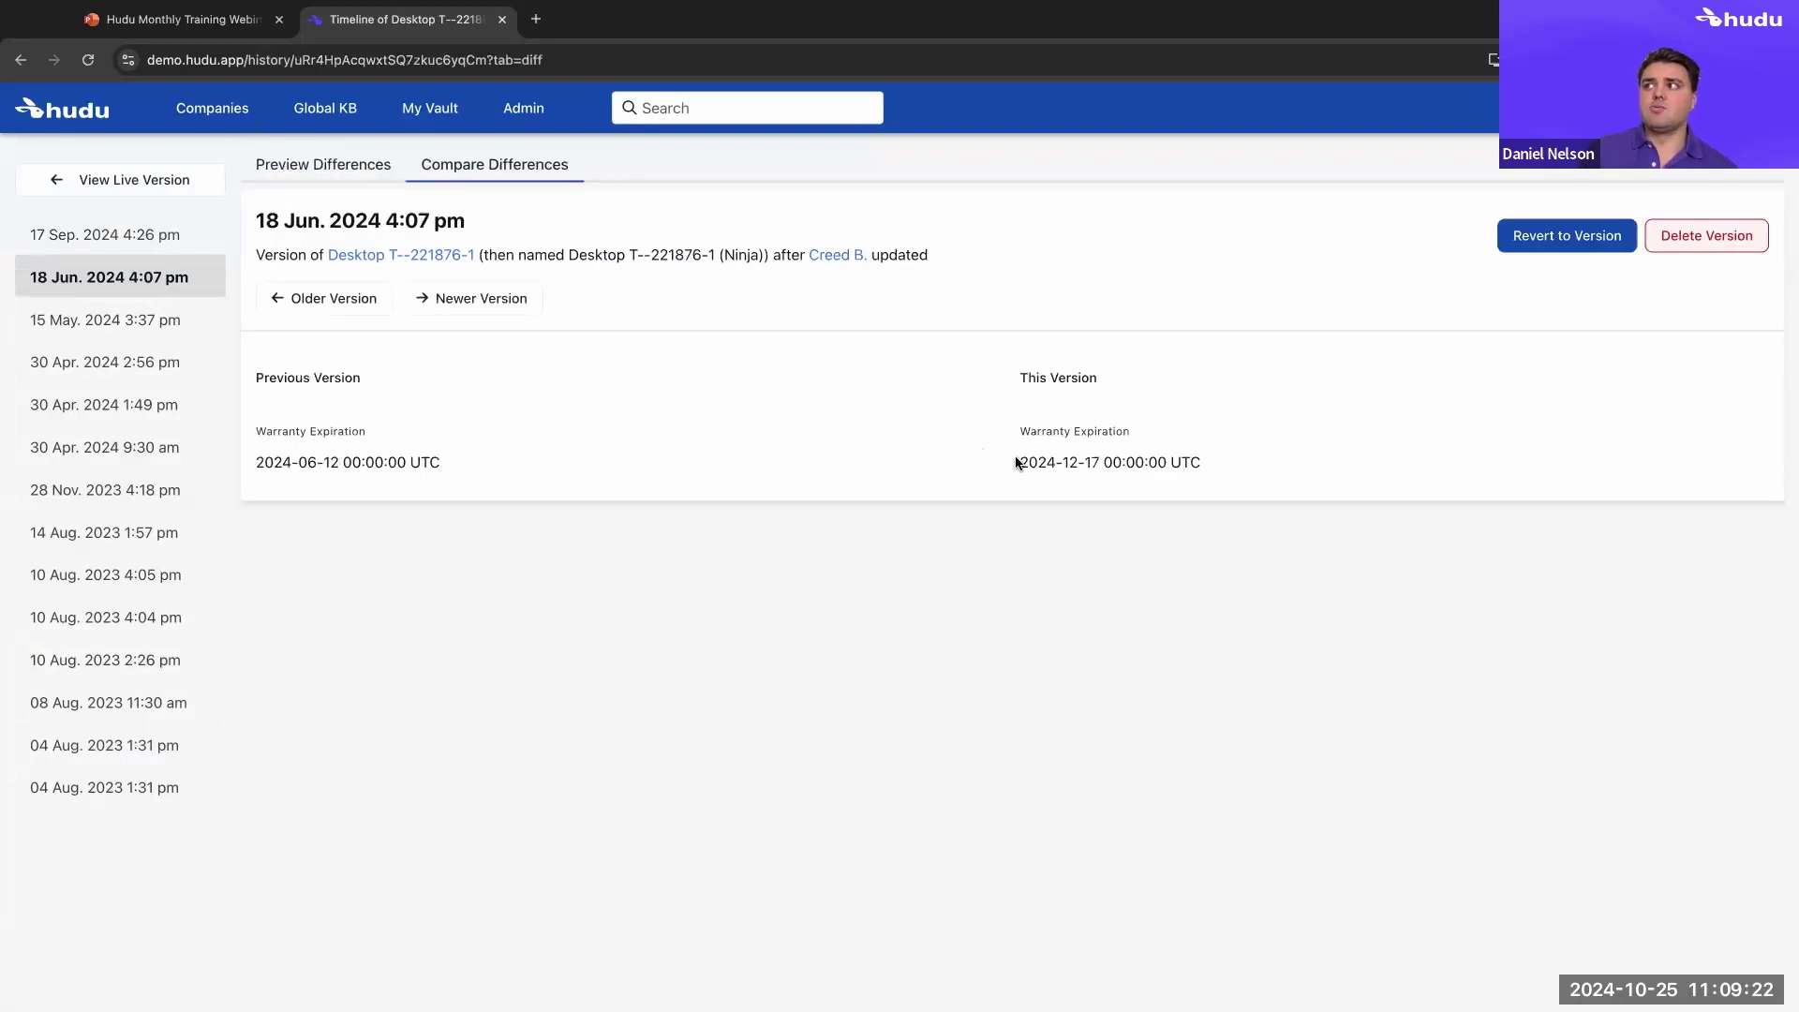
{"action": "triple_click", "coordinate": [403, 457]}
{"action": "left_click", "coordinate": [1013, 464]}
{"action": "left_click_drag", "start_coordinate": [1203, 462], "coordinate": [885, 466]}
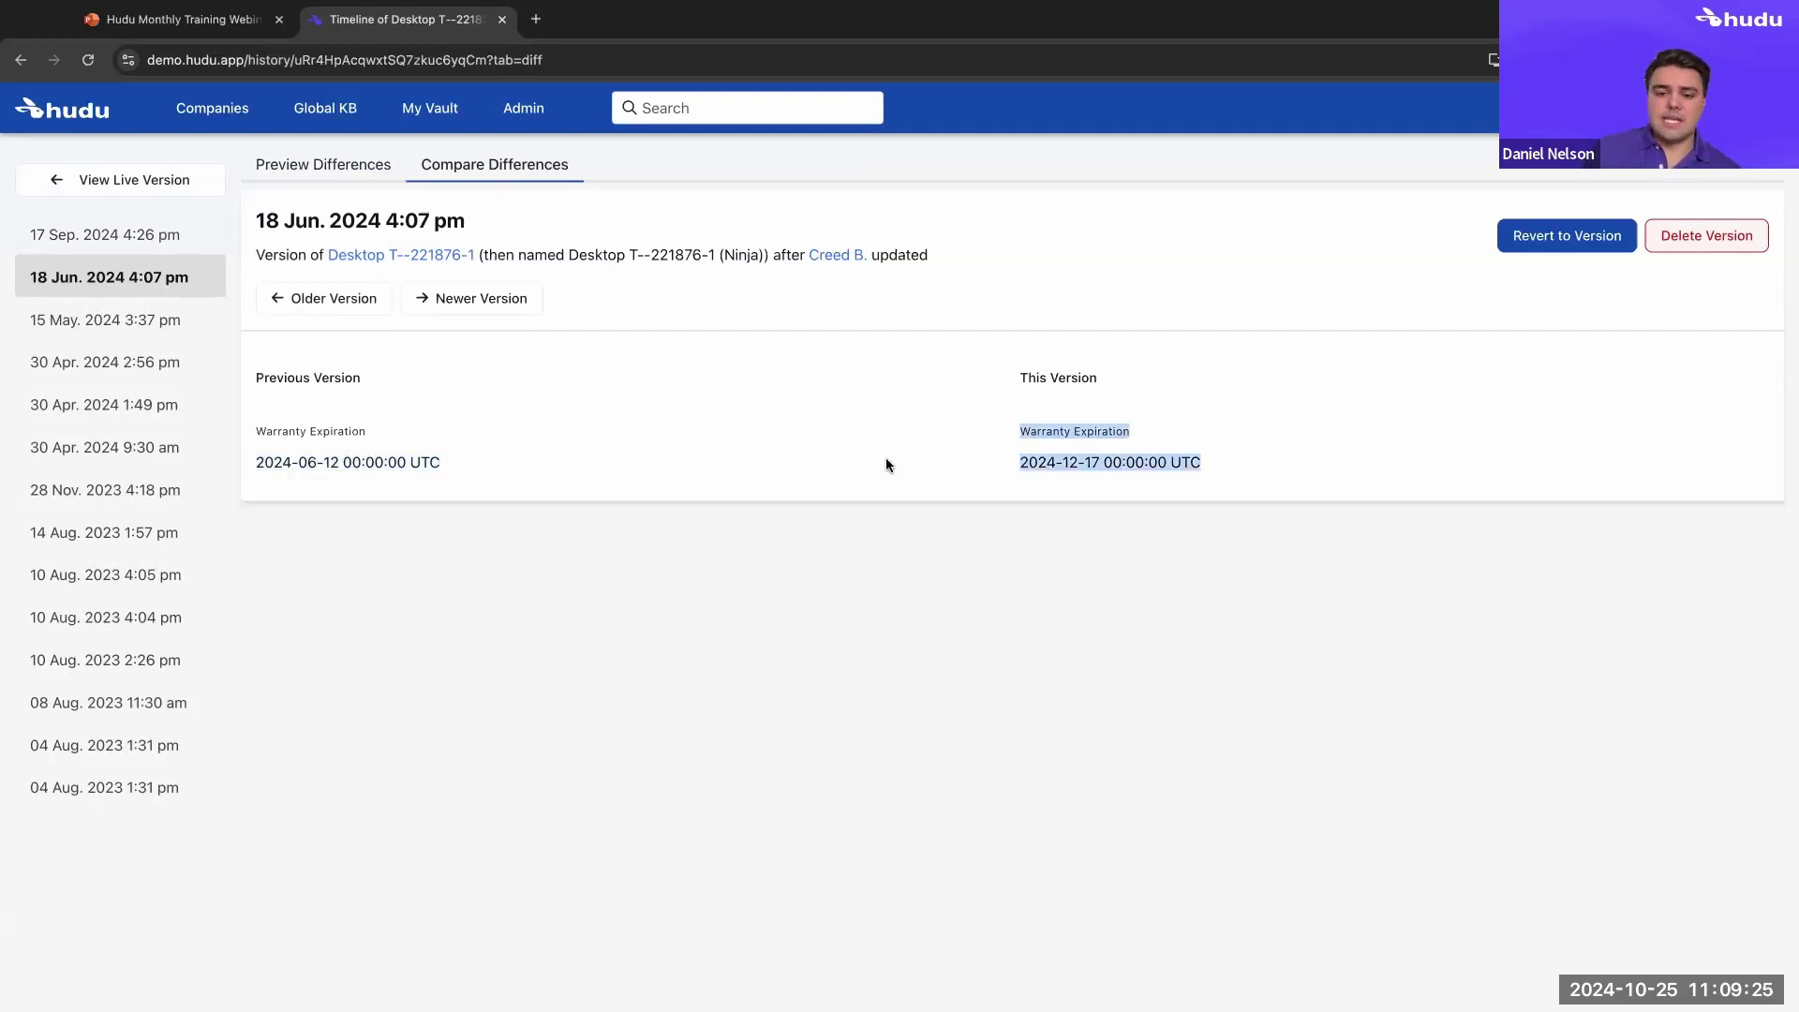
{"action": "left_click", "coordinate": [747, 439]}
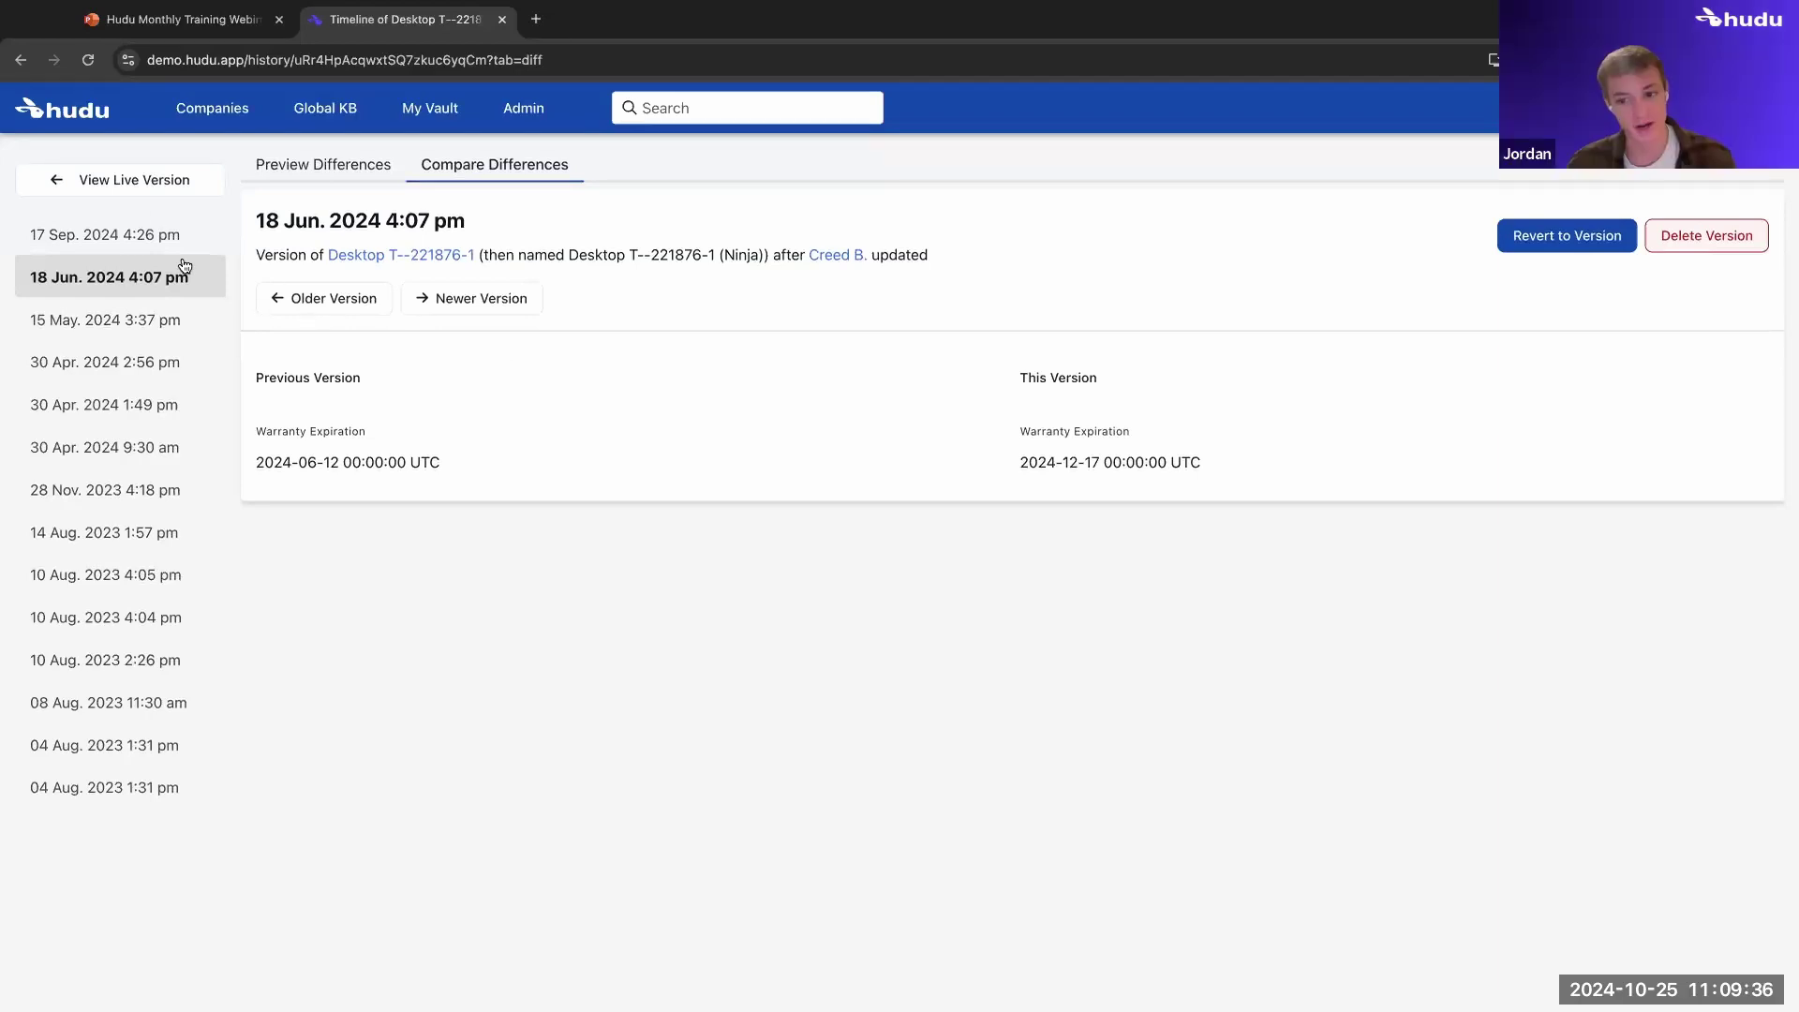
{"action": "left_click", "coordinate": [129, 179]}
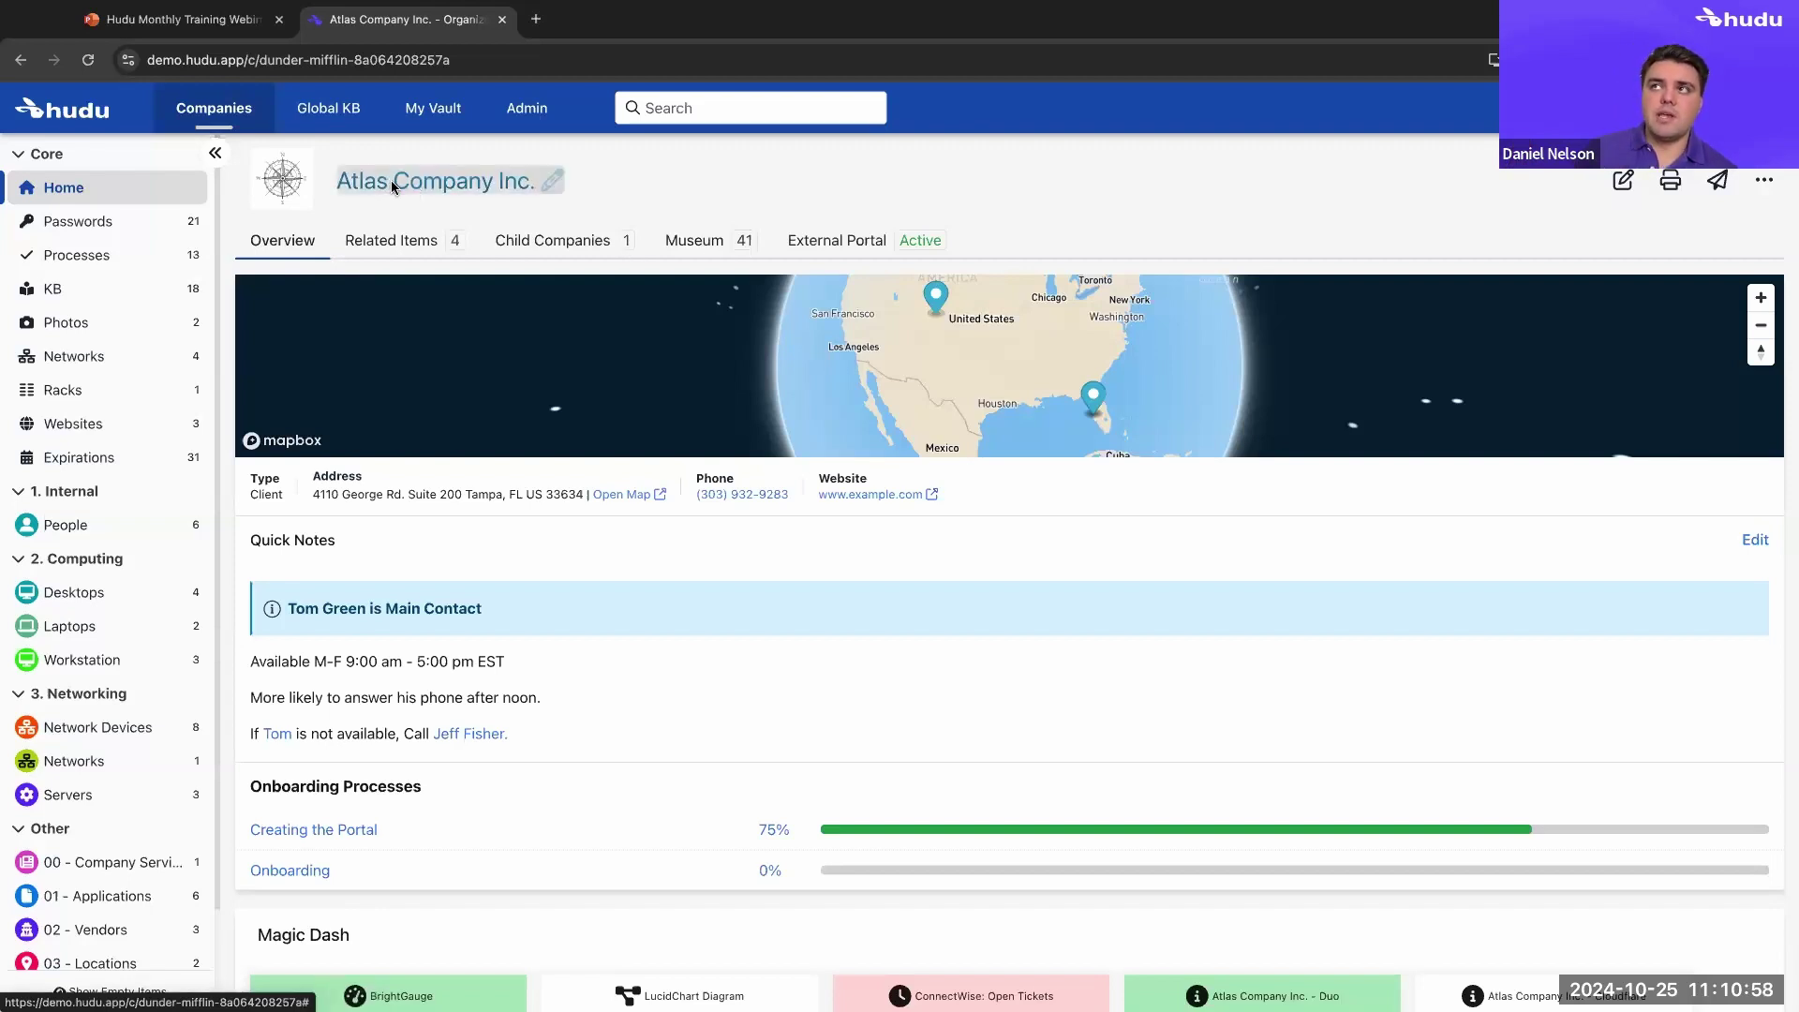
Look over the Museum of Atlas Company Inc., and view the archive and permanent delete options of the Office 365 Password record
{"action": "left_click", "coordinate": [706, 249]}
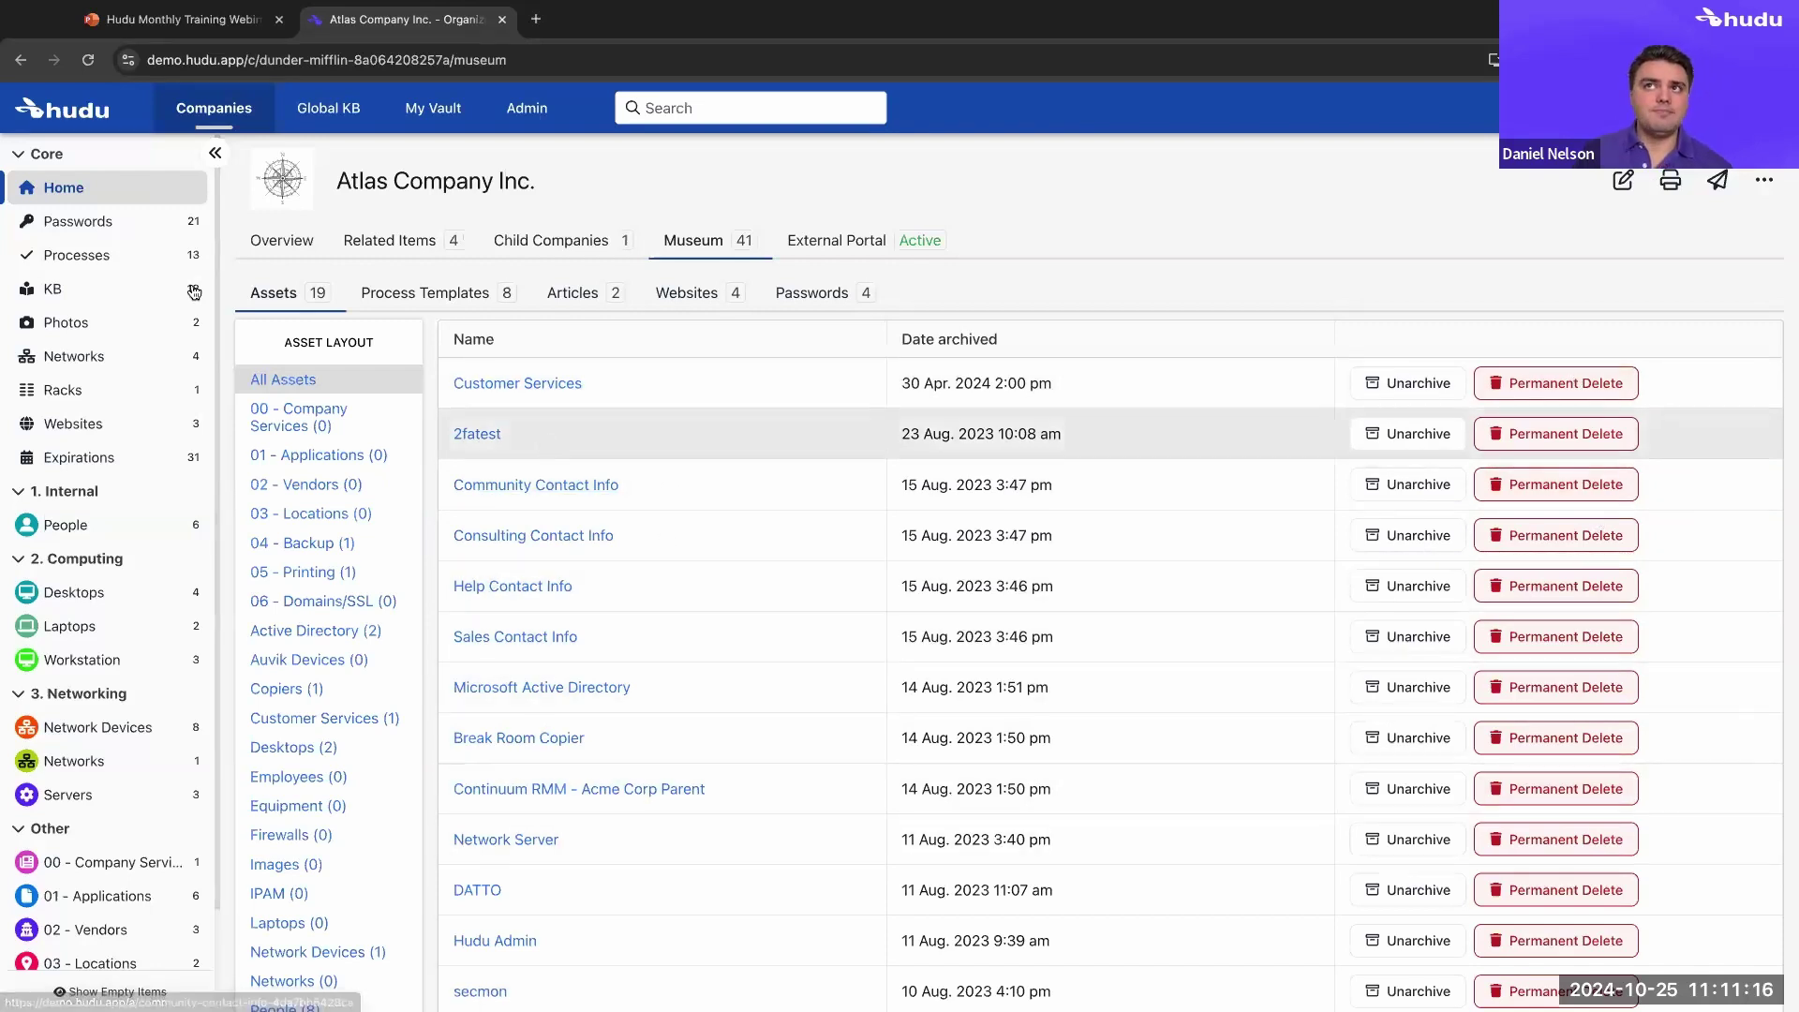
{"action": "left_click", "coordinate": [103, 223]}
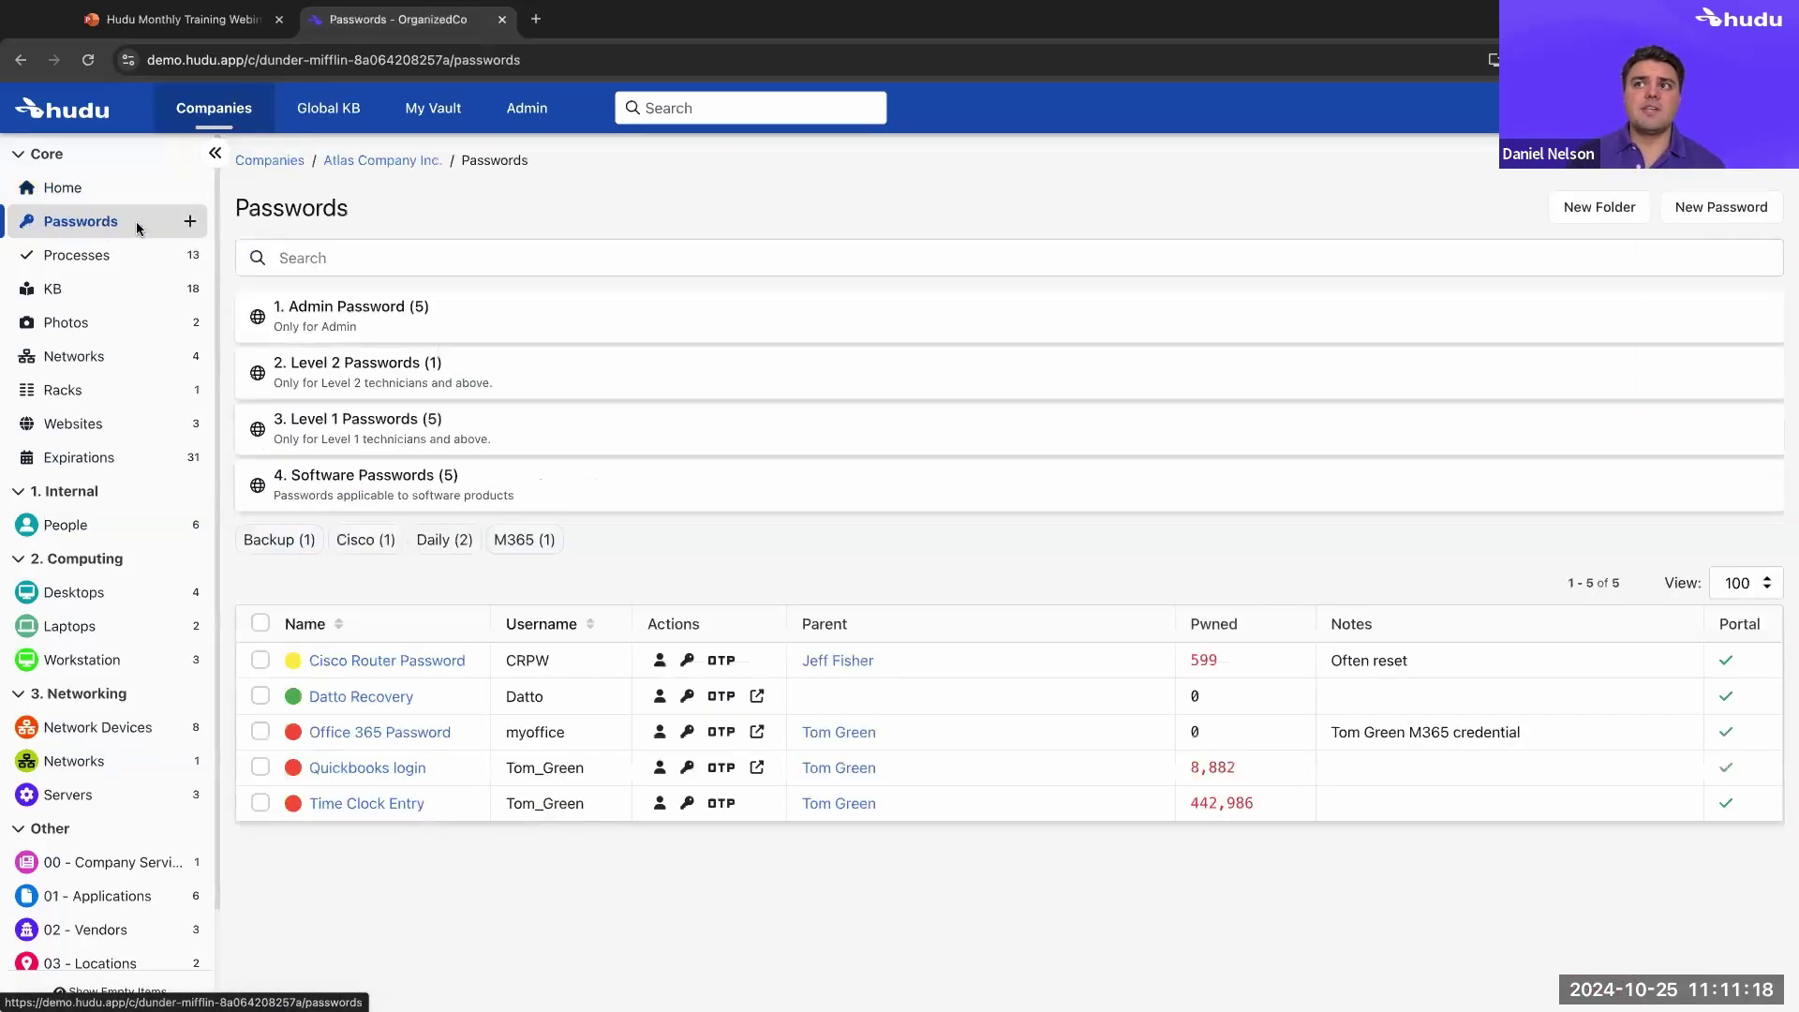
{"action": "left_click", "coordinate": [375, 730]}
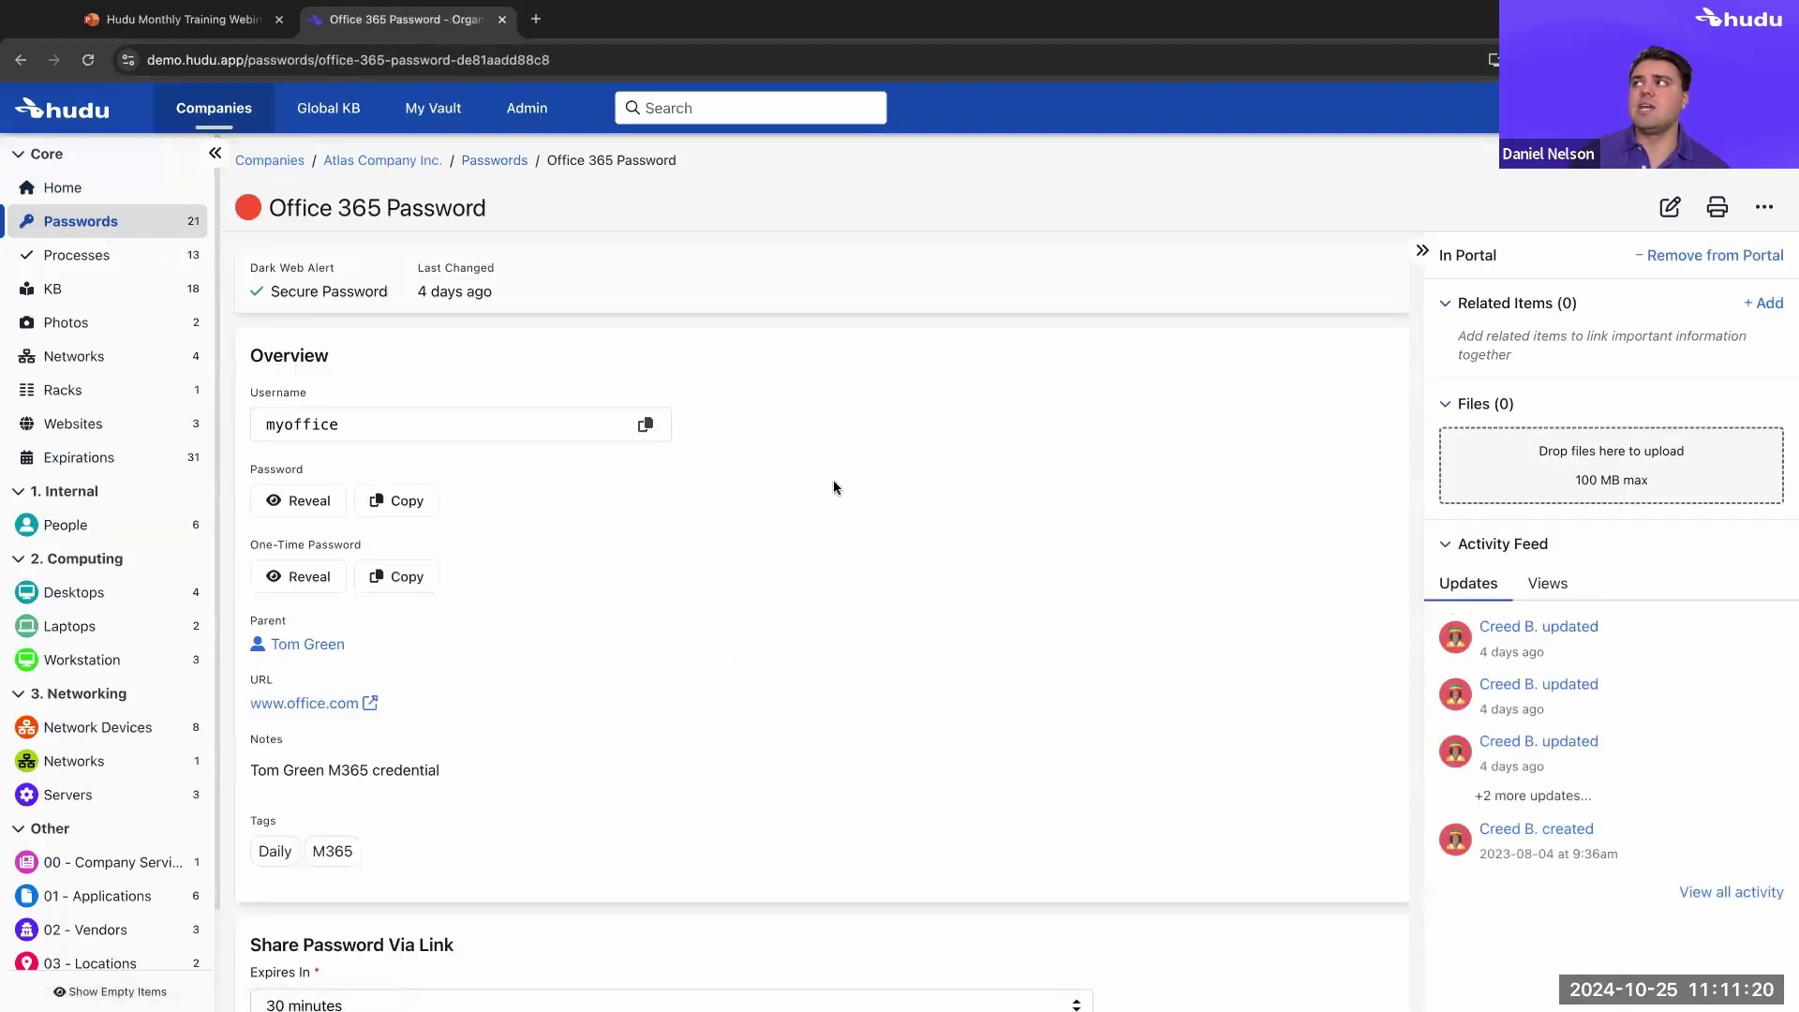
{"action": "left_click", "coordinate": [1764, 207]}
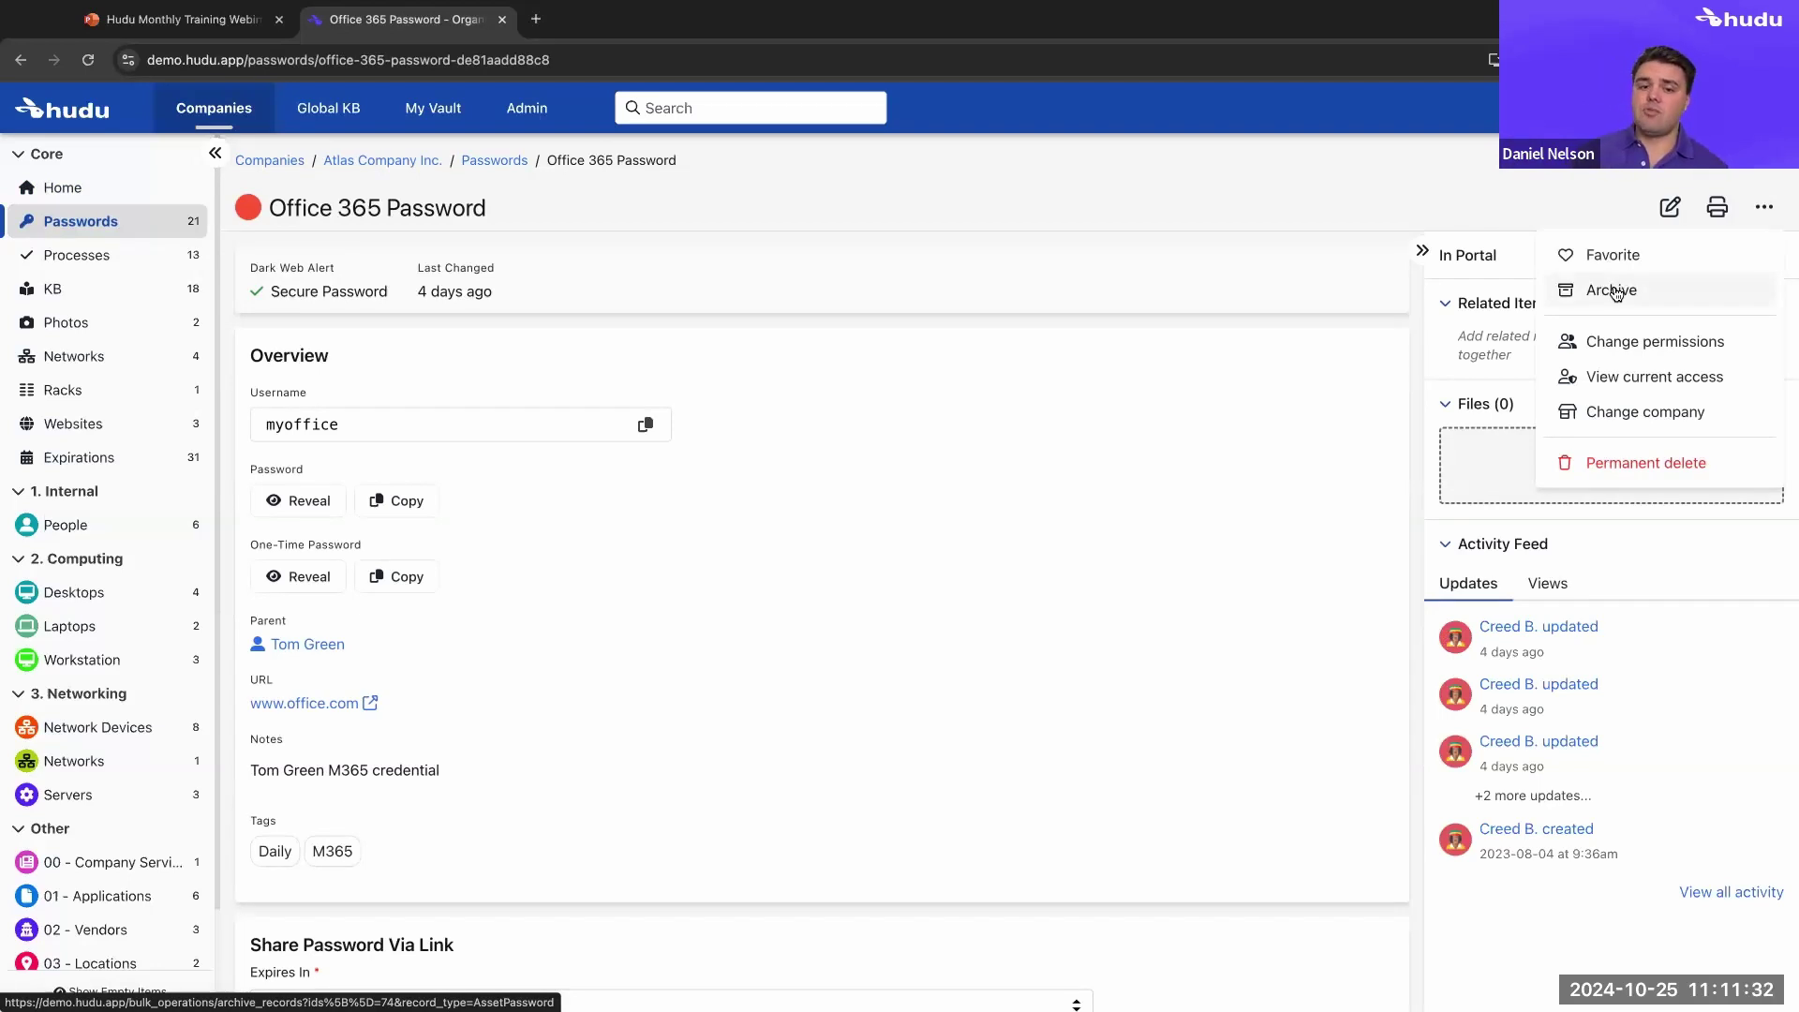
{"action": "left_click", "coordinate": [991, 409]}
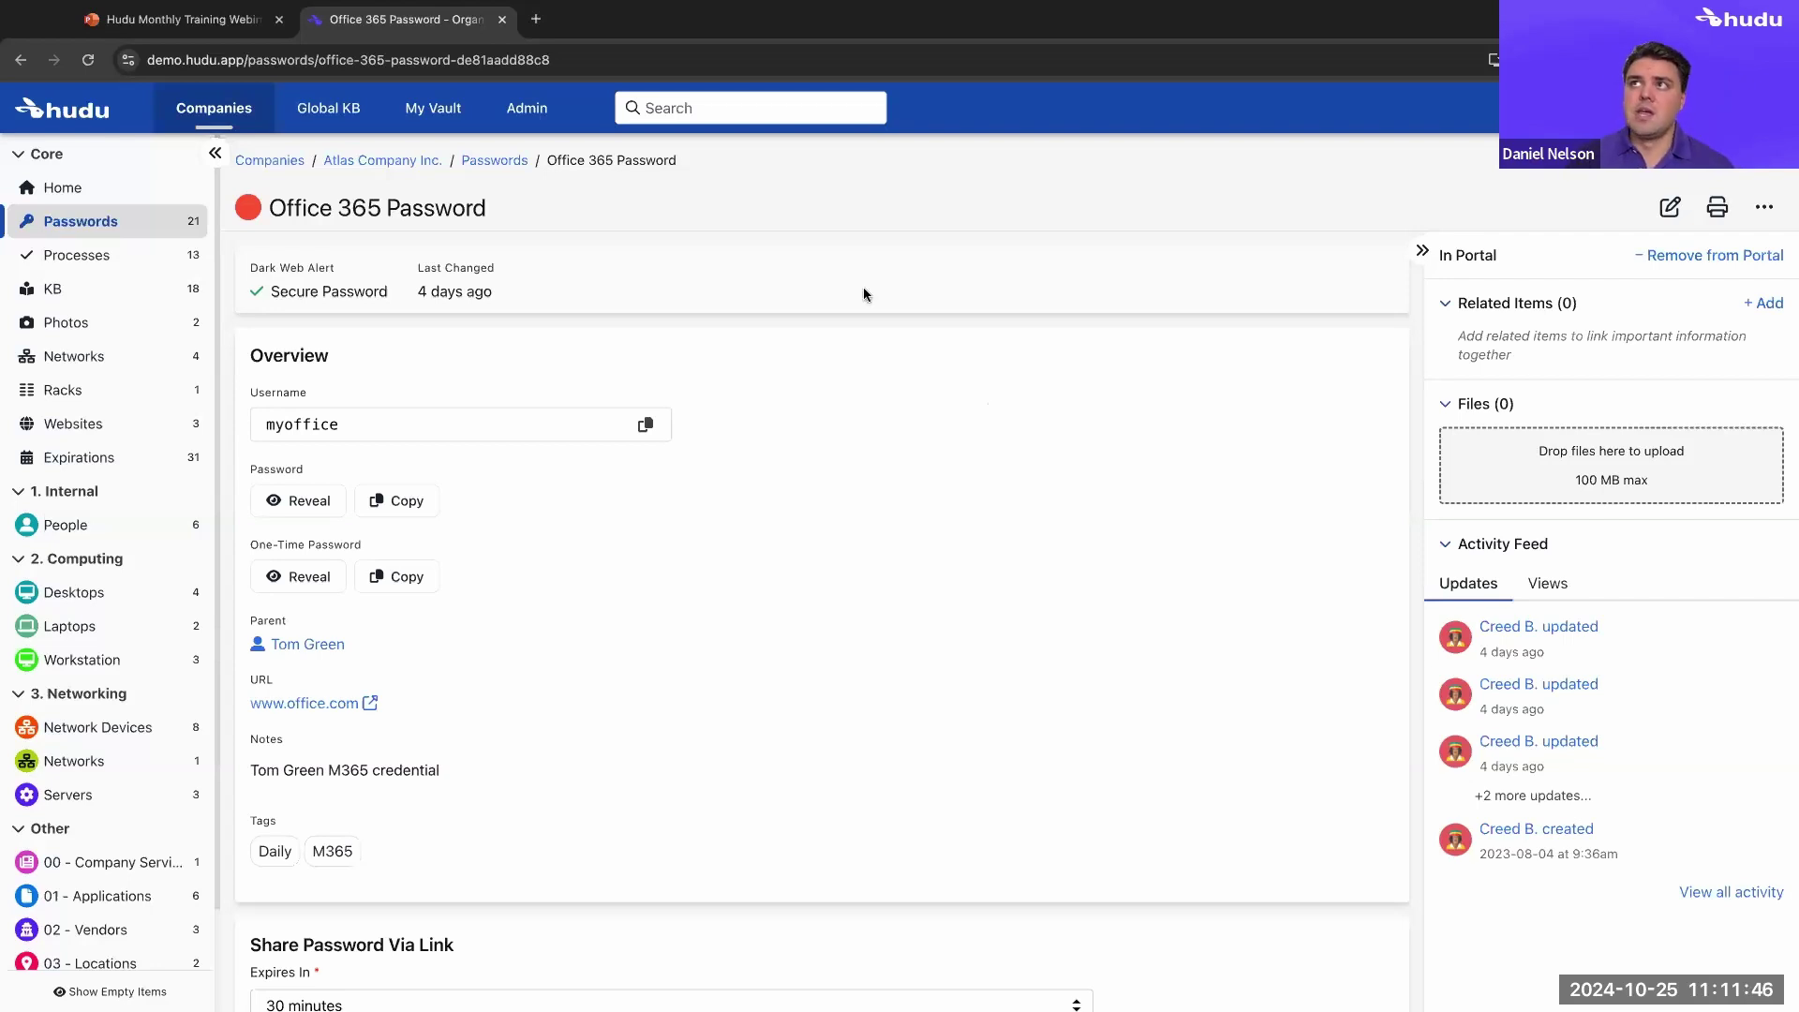
Review the archived articles in the Museum of Atlas Company Inc., and return to the company overview
{"action": "left_click", "coordinate": [87, 190]}
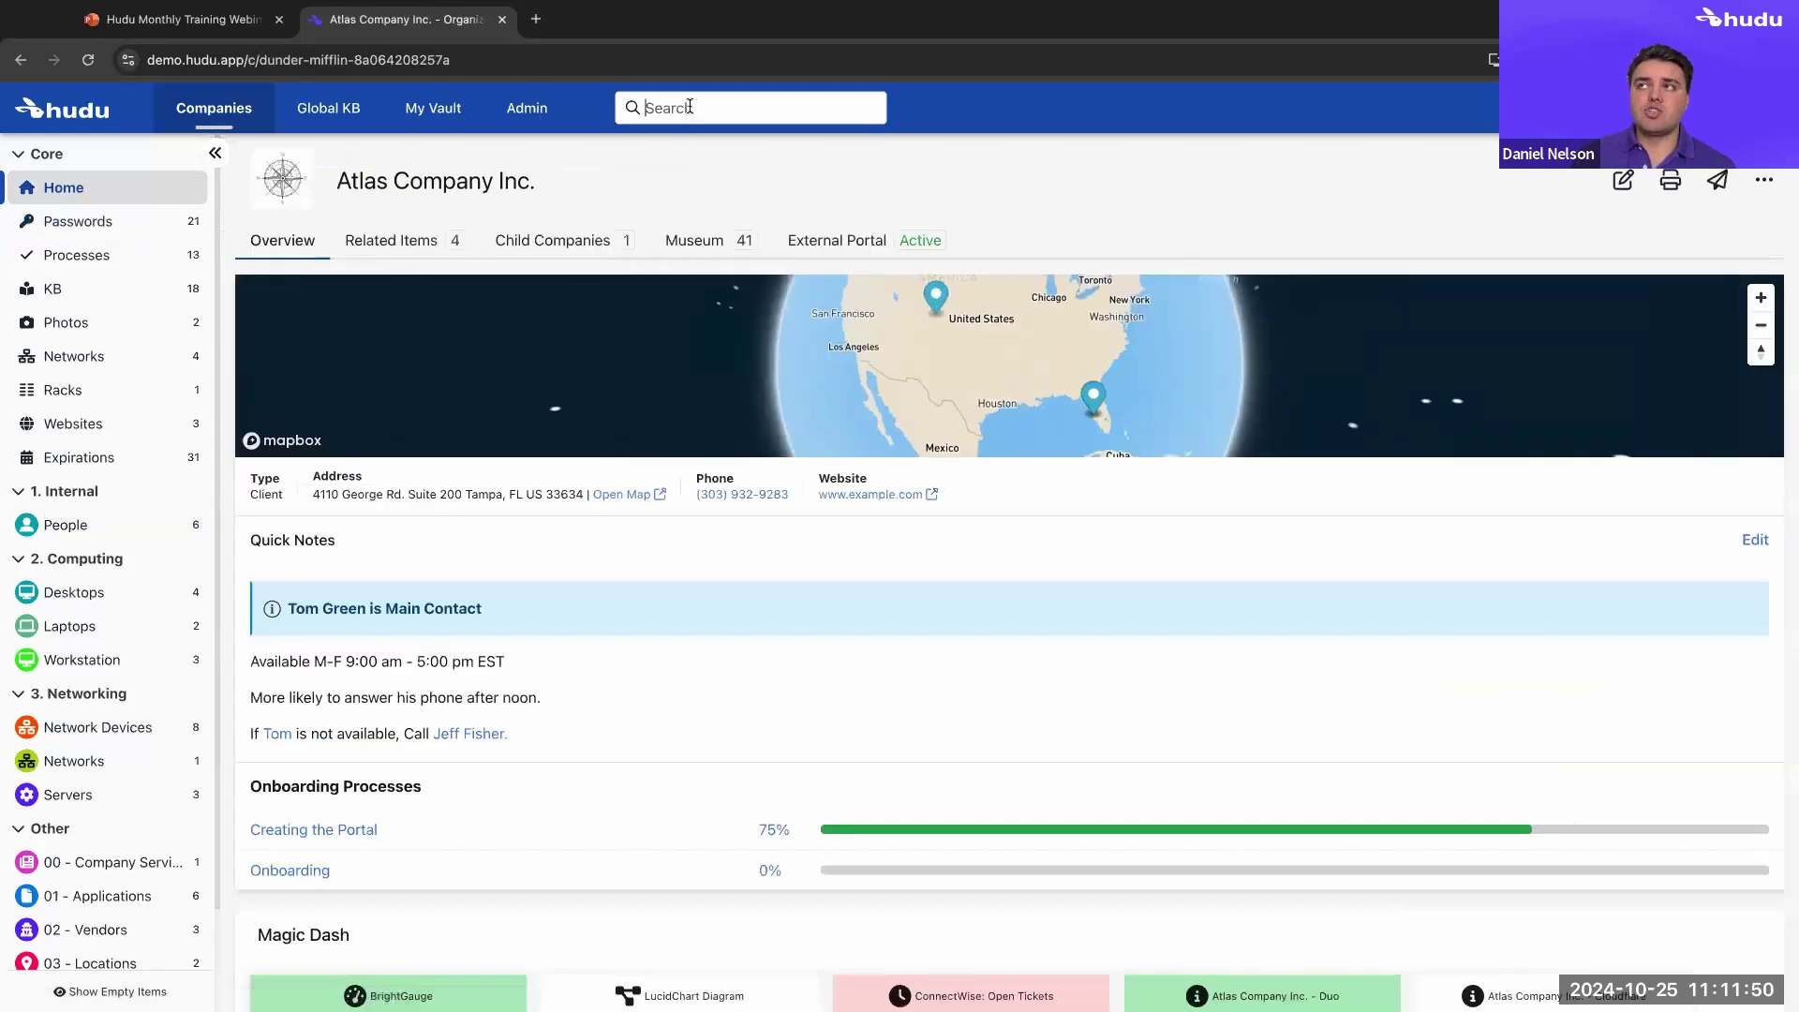
{"action": "left_click", "coordinate": [721, 244]}
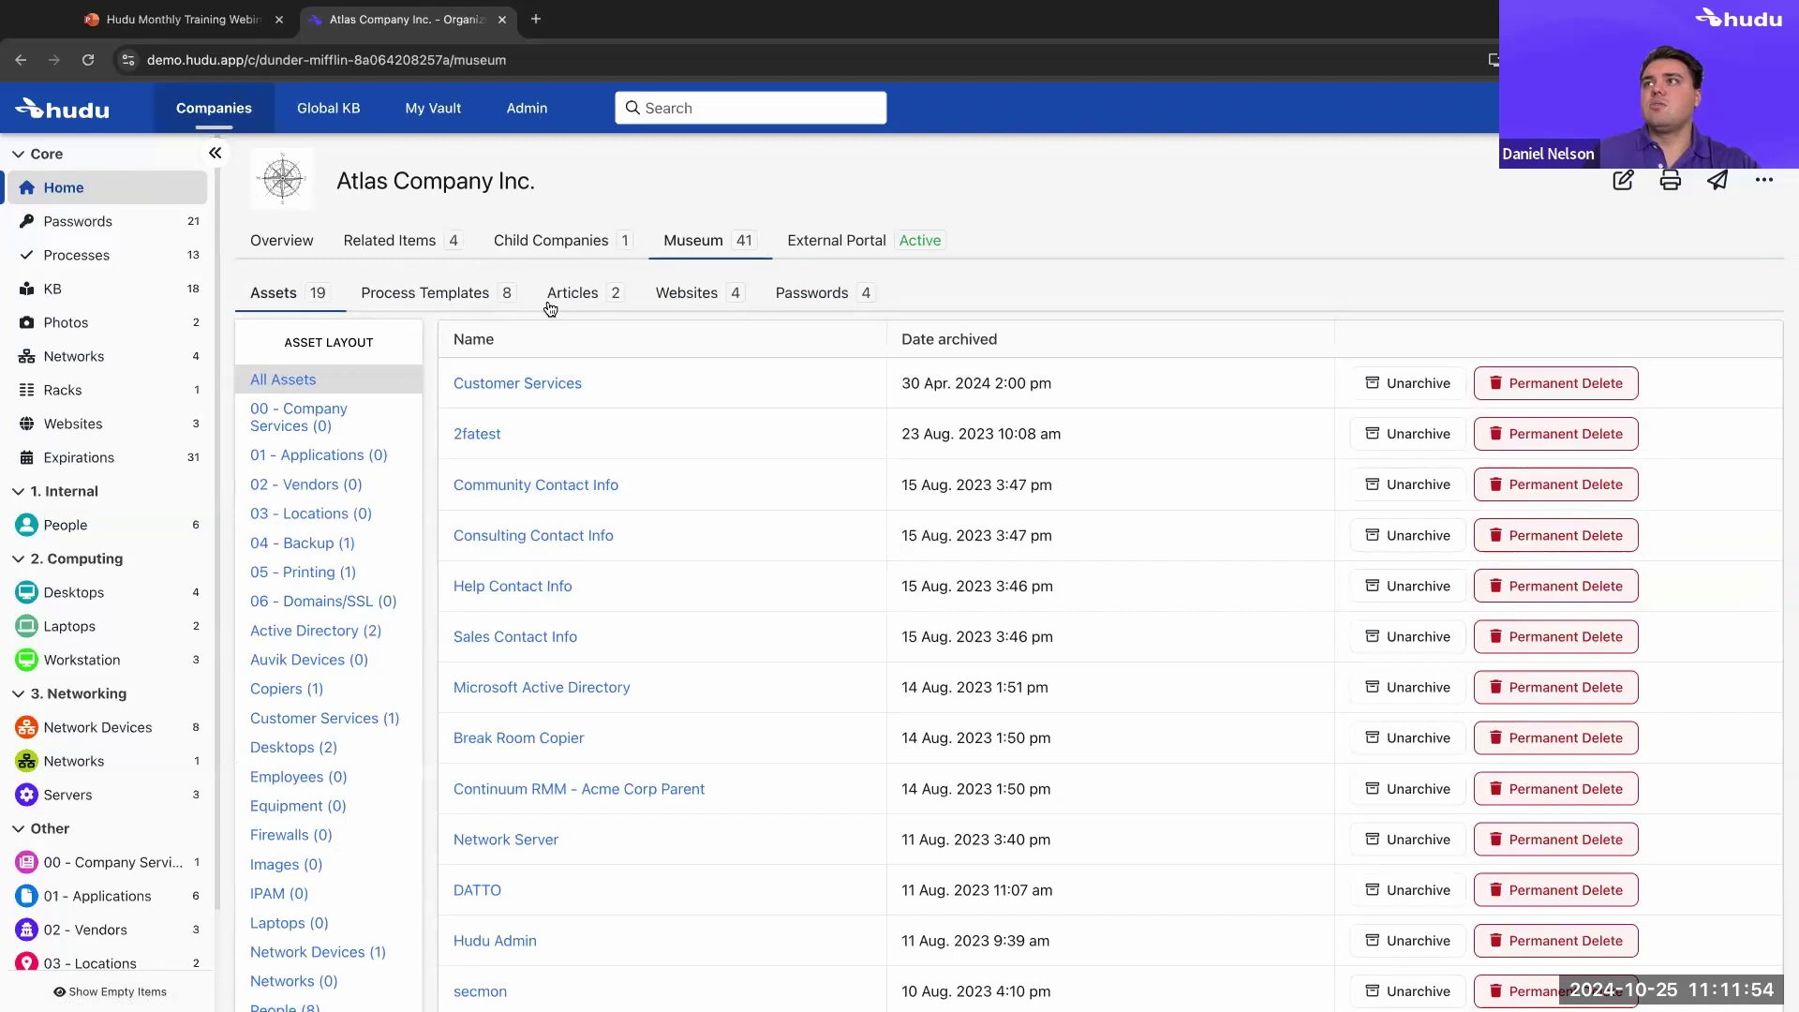
{"action": "left_click", "coordinate": [586, 293]}
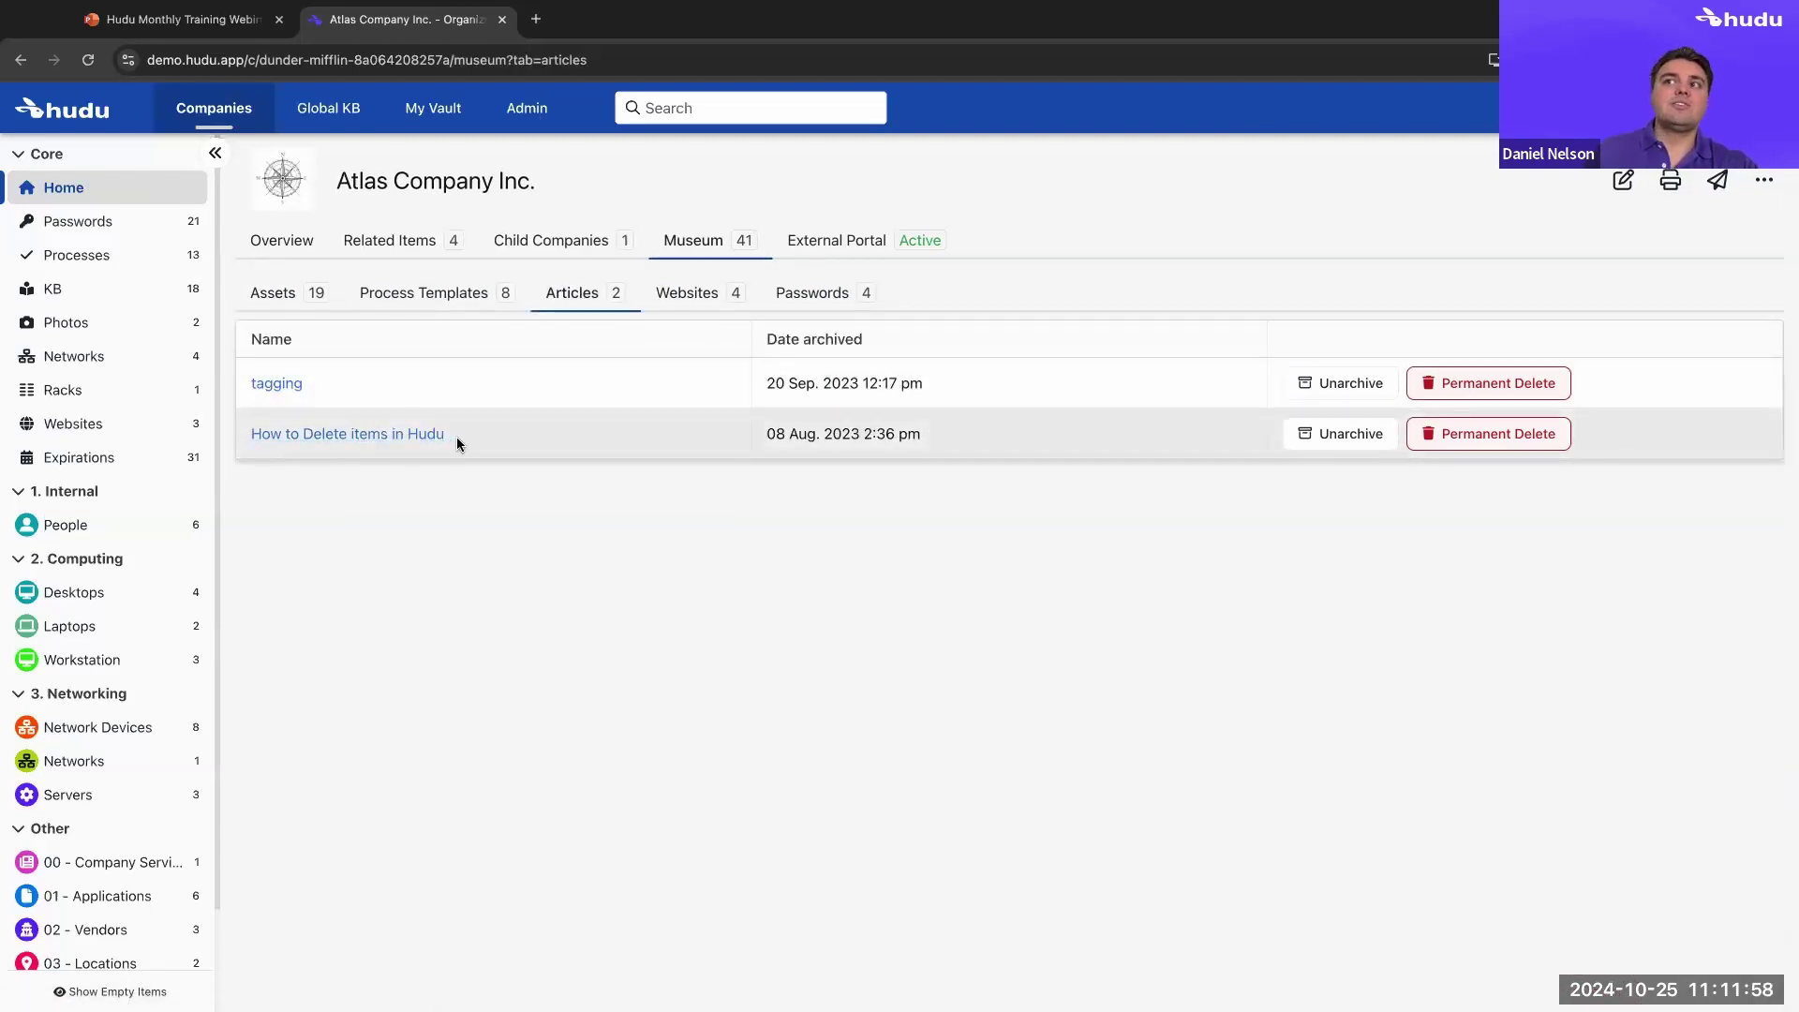
{"action": "left_click", "coordinate": [276, 282]}
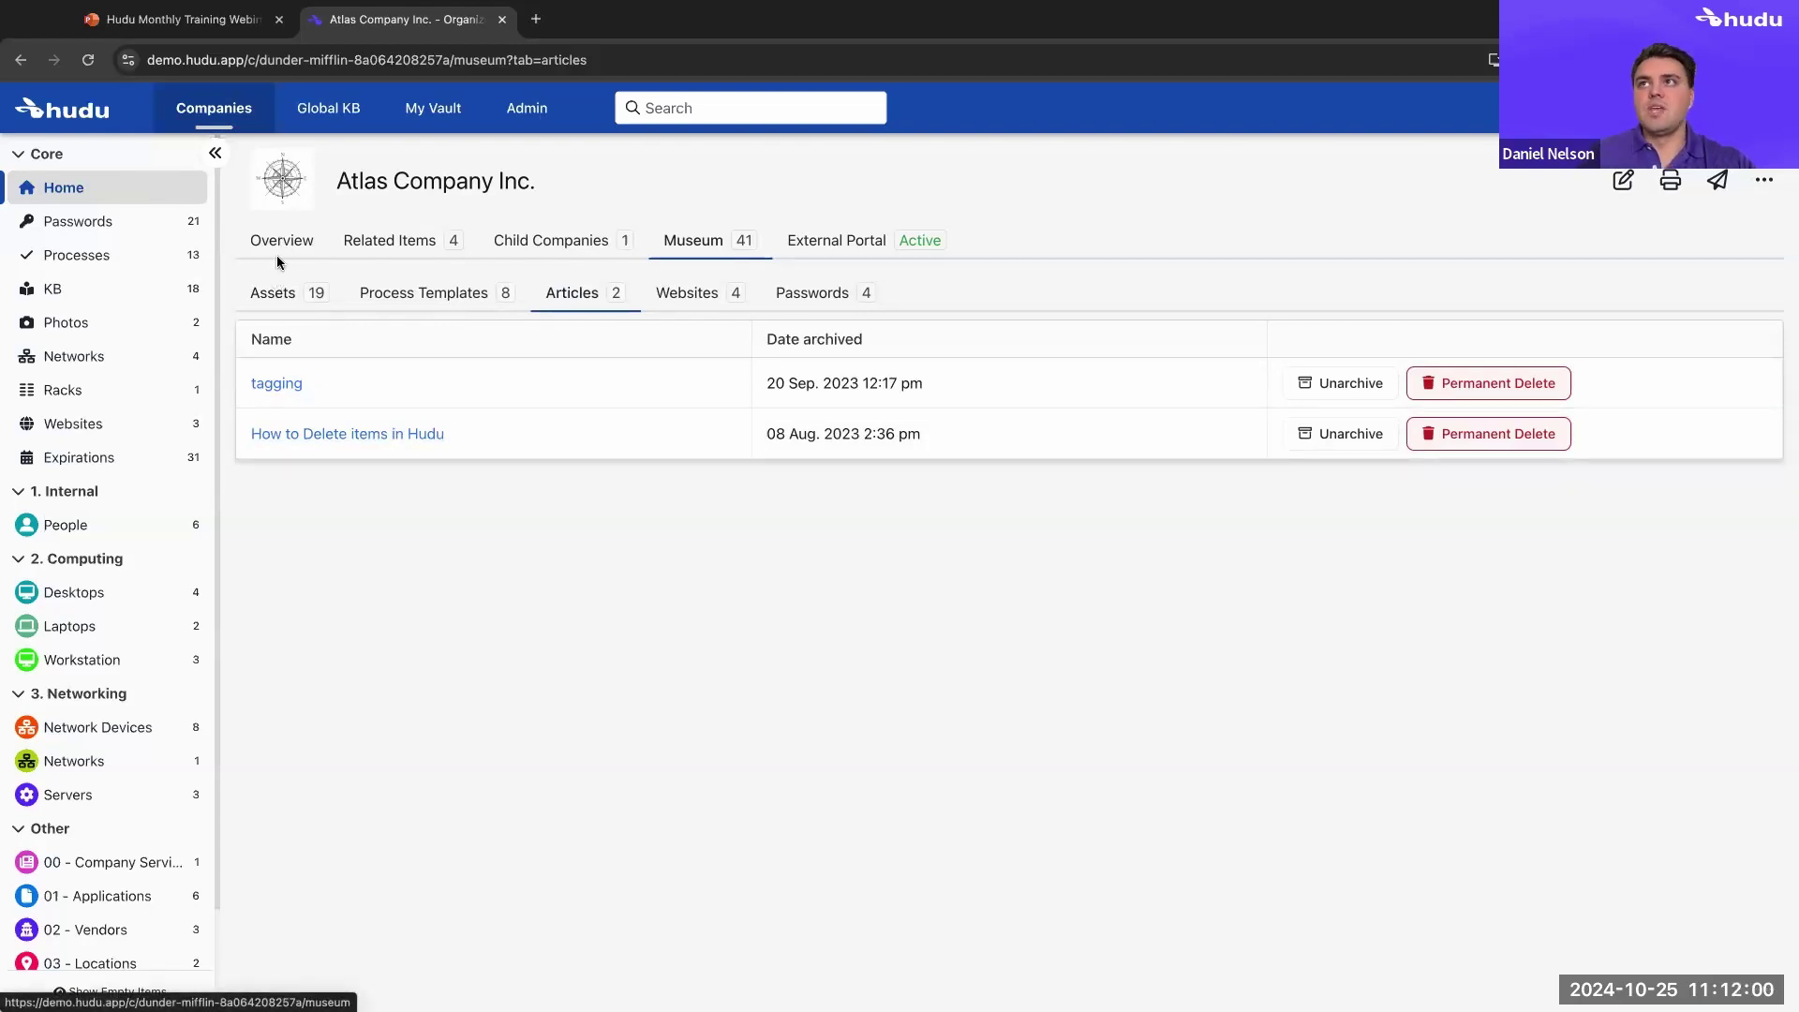
{"action": "left_click", "coordinate": [278, 242]}
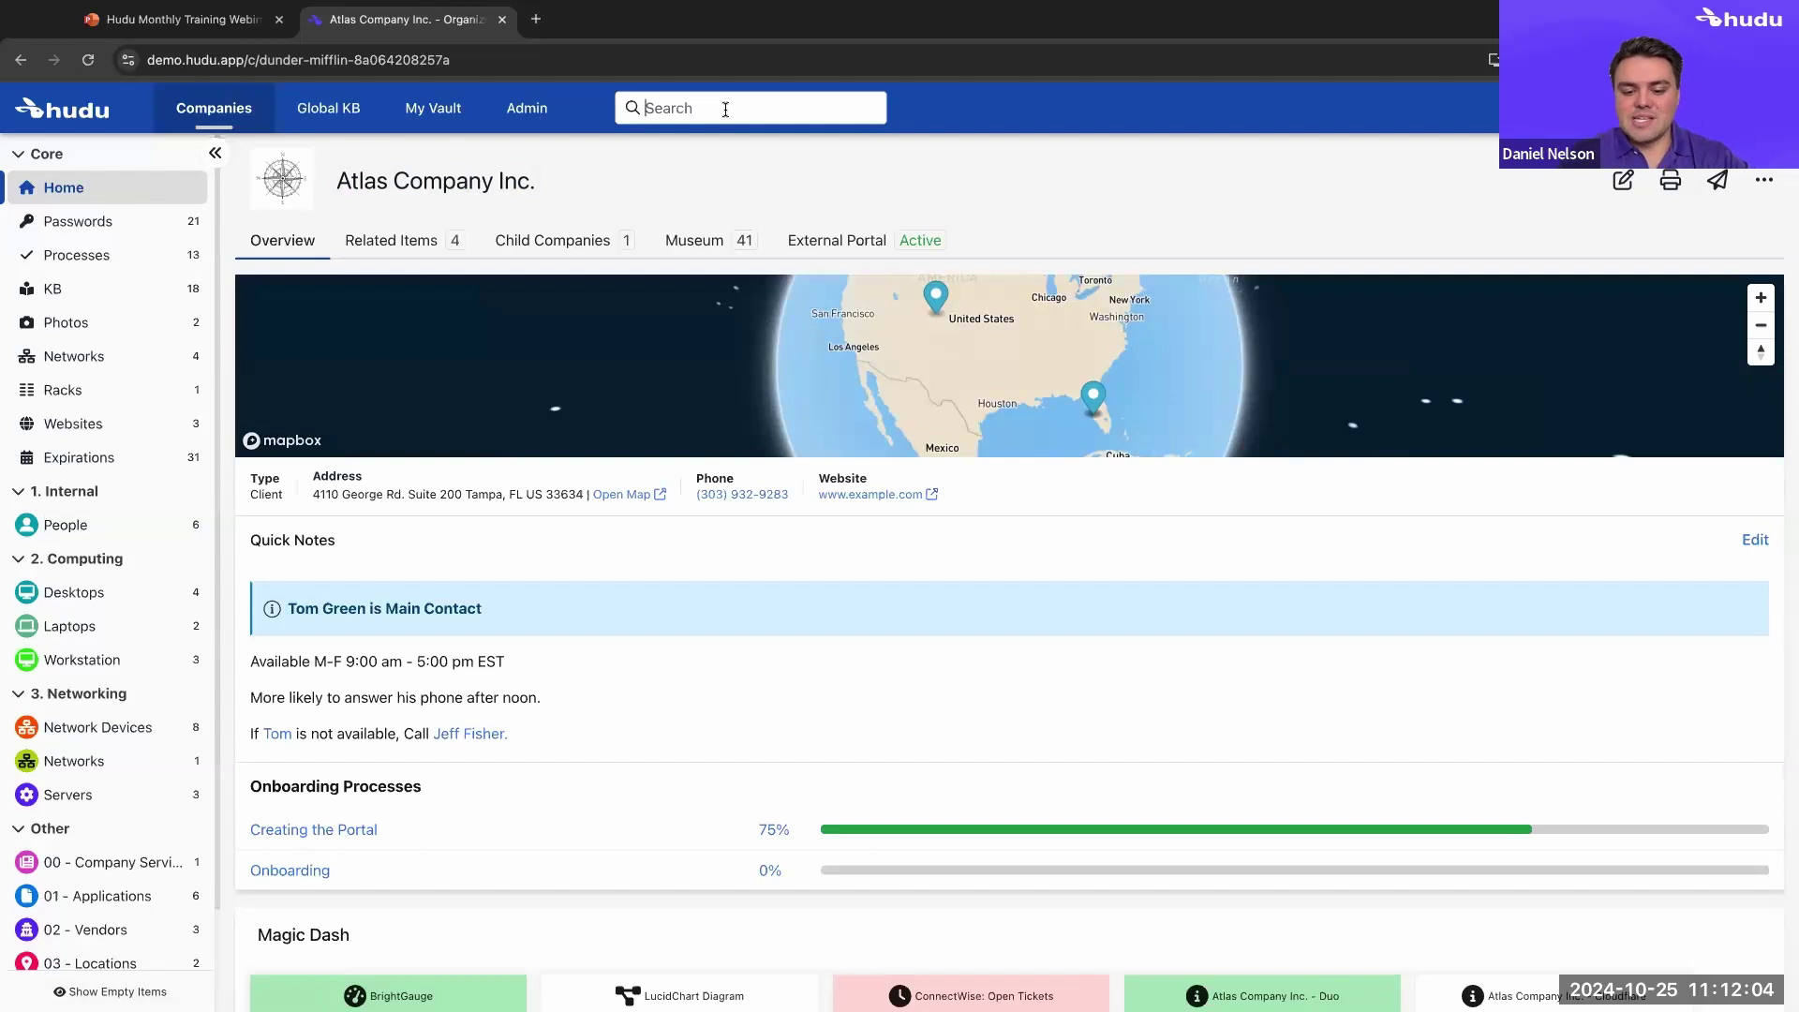
Search within Atlas Company Inc. for "how to" with Museum items included, and open the archived article How to Delete items in Hudu
{"action": "left_click", "coordinate": [725, 110]}
{"action": "type", "text": "how to"}
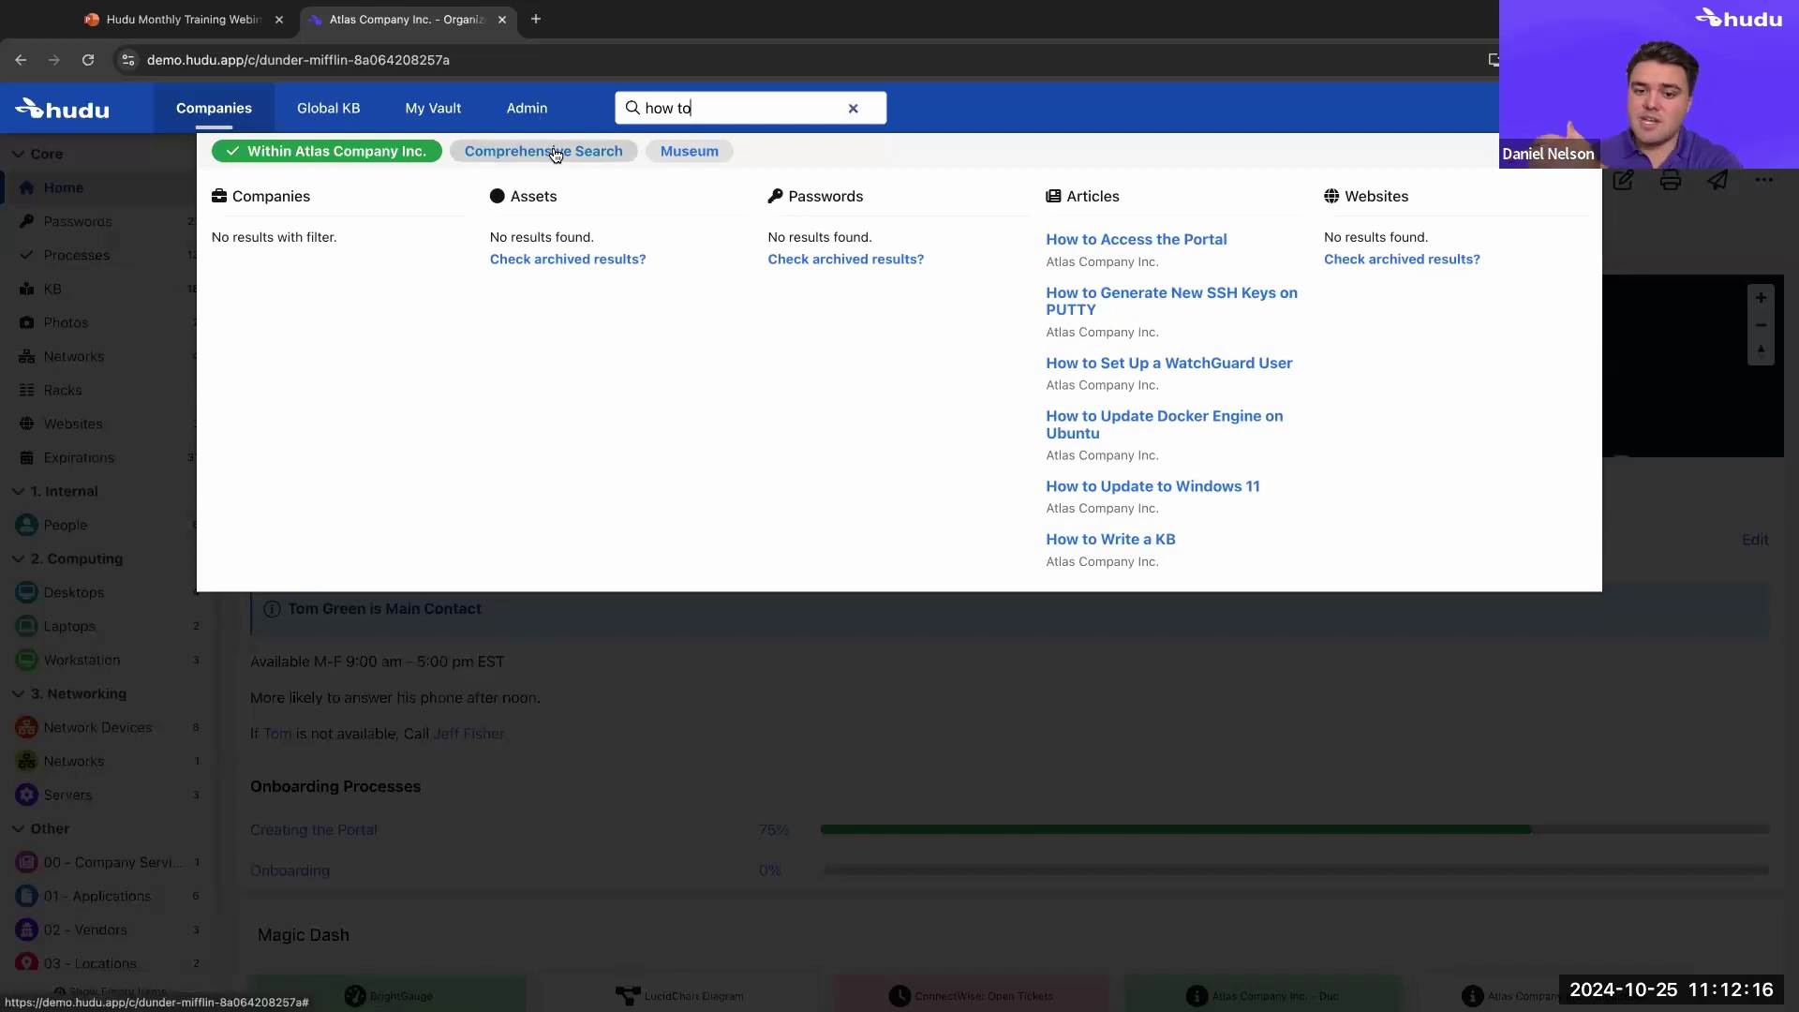
{"action": "left_click", "coordinate": [696, 152]}
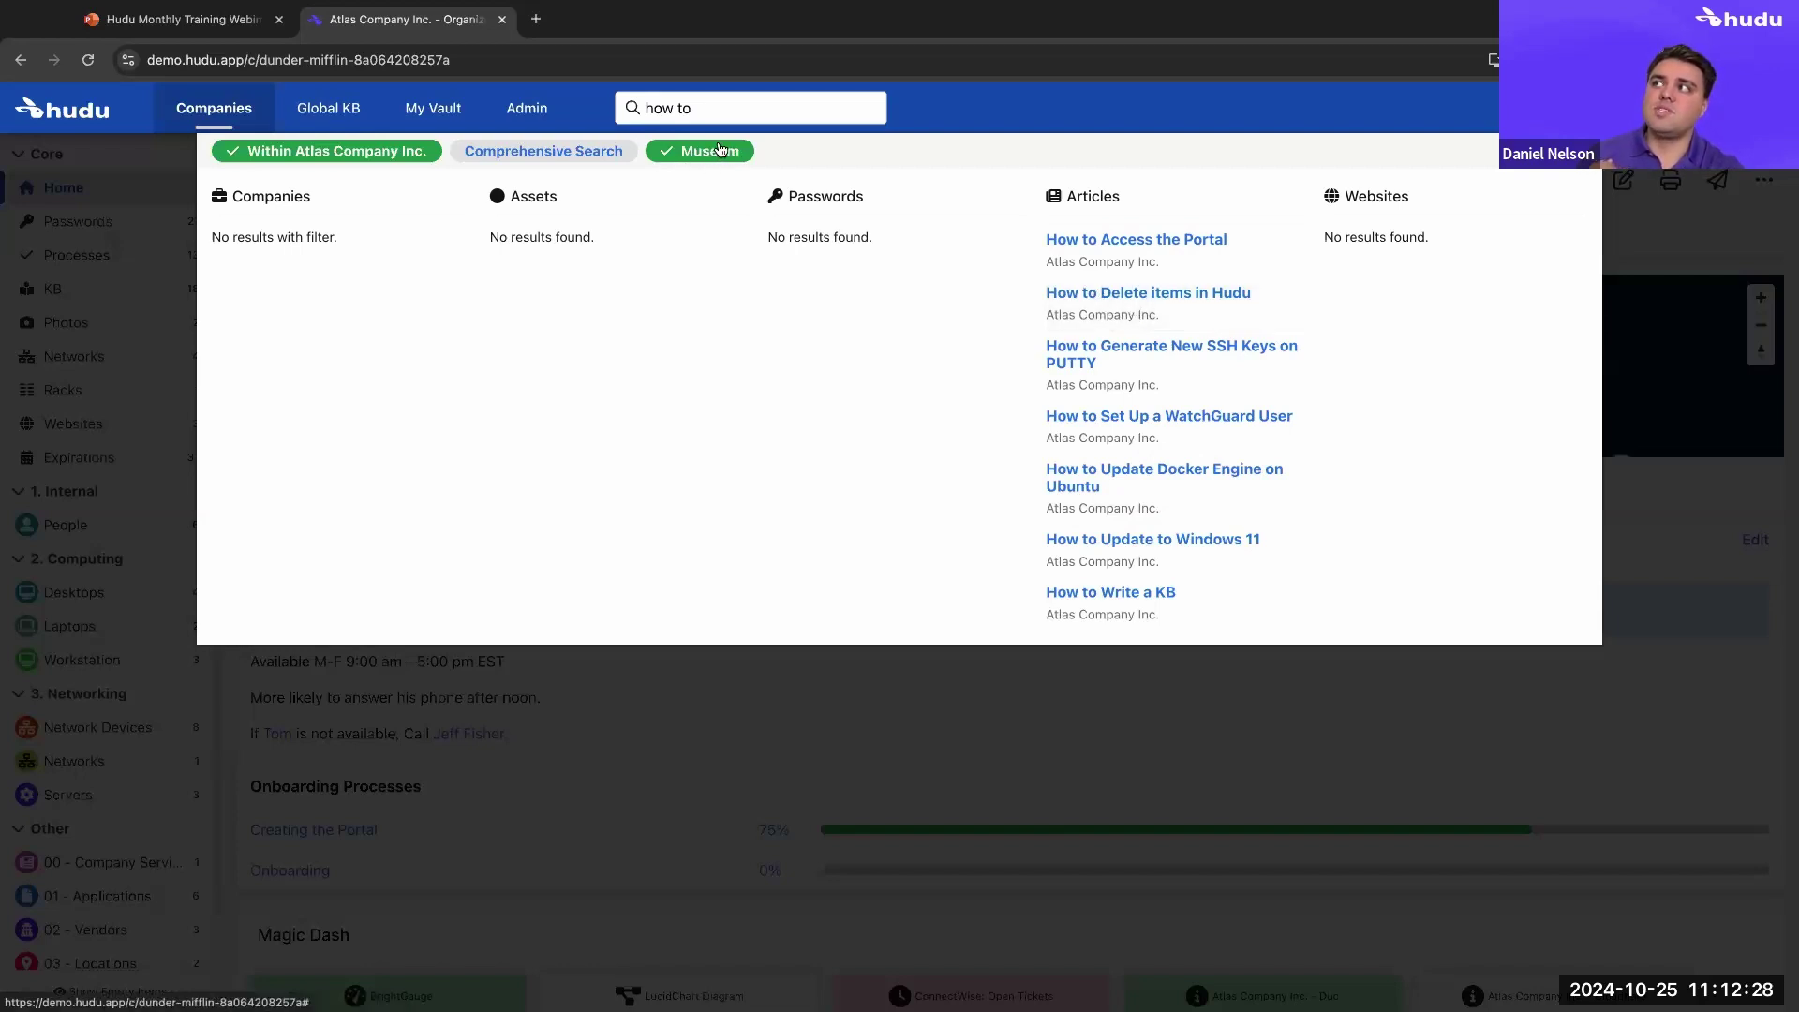
{"action": "left_click", "coordinate": [1162, 293]}
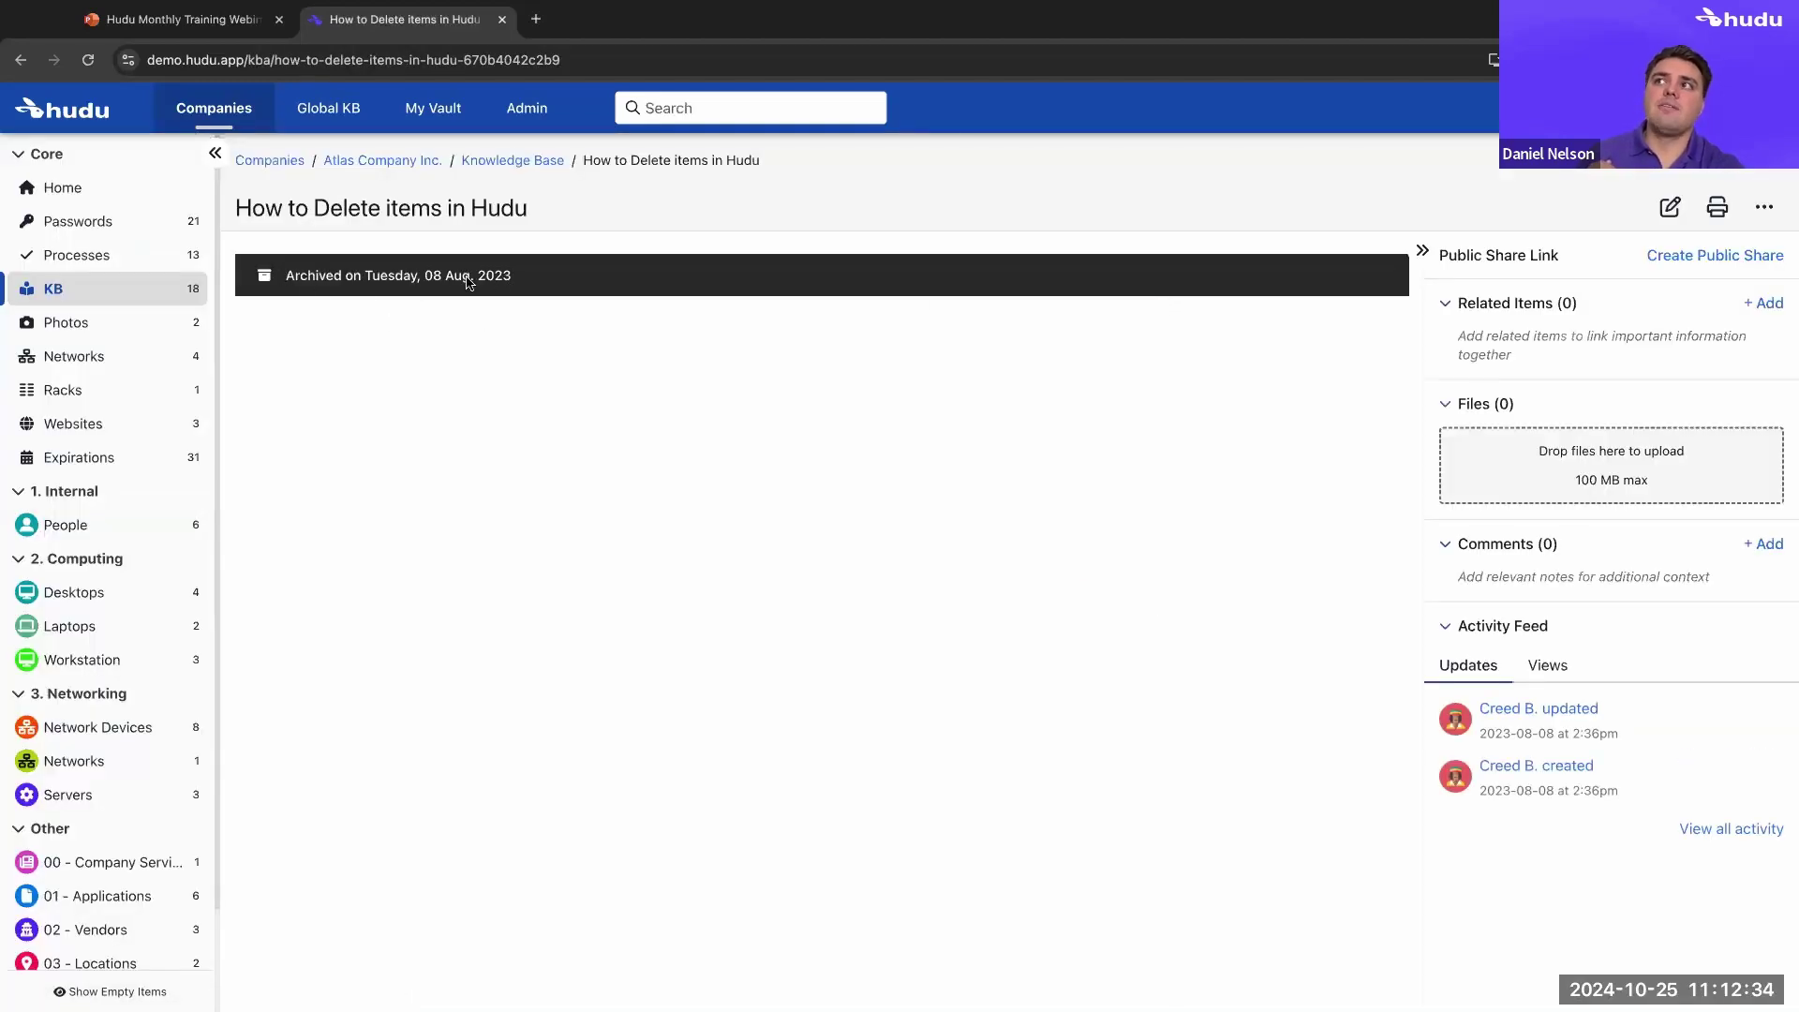
Leave the archived article and open the asset Desktop T--221876-1 from the company's desktops
{"action": "left_click", "coordinate": [72, 293]}
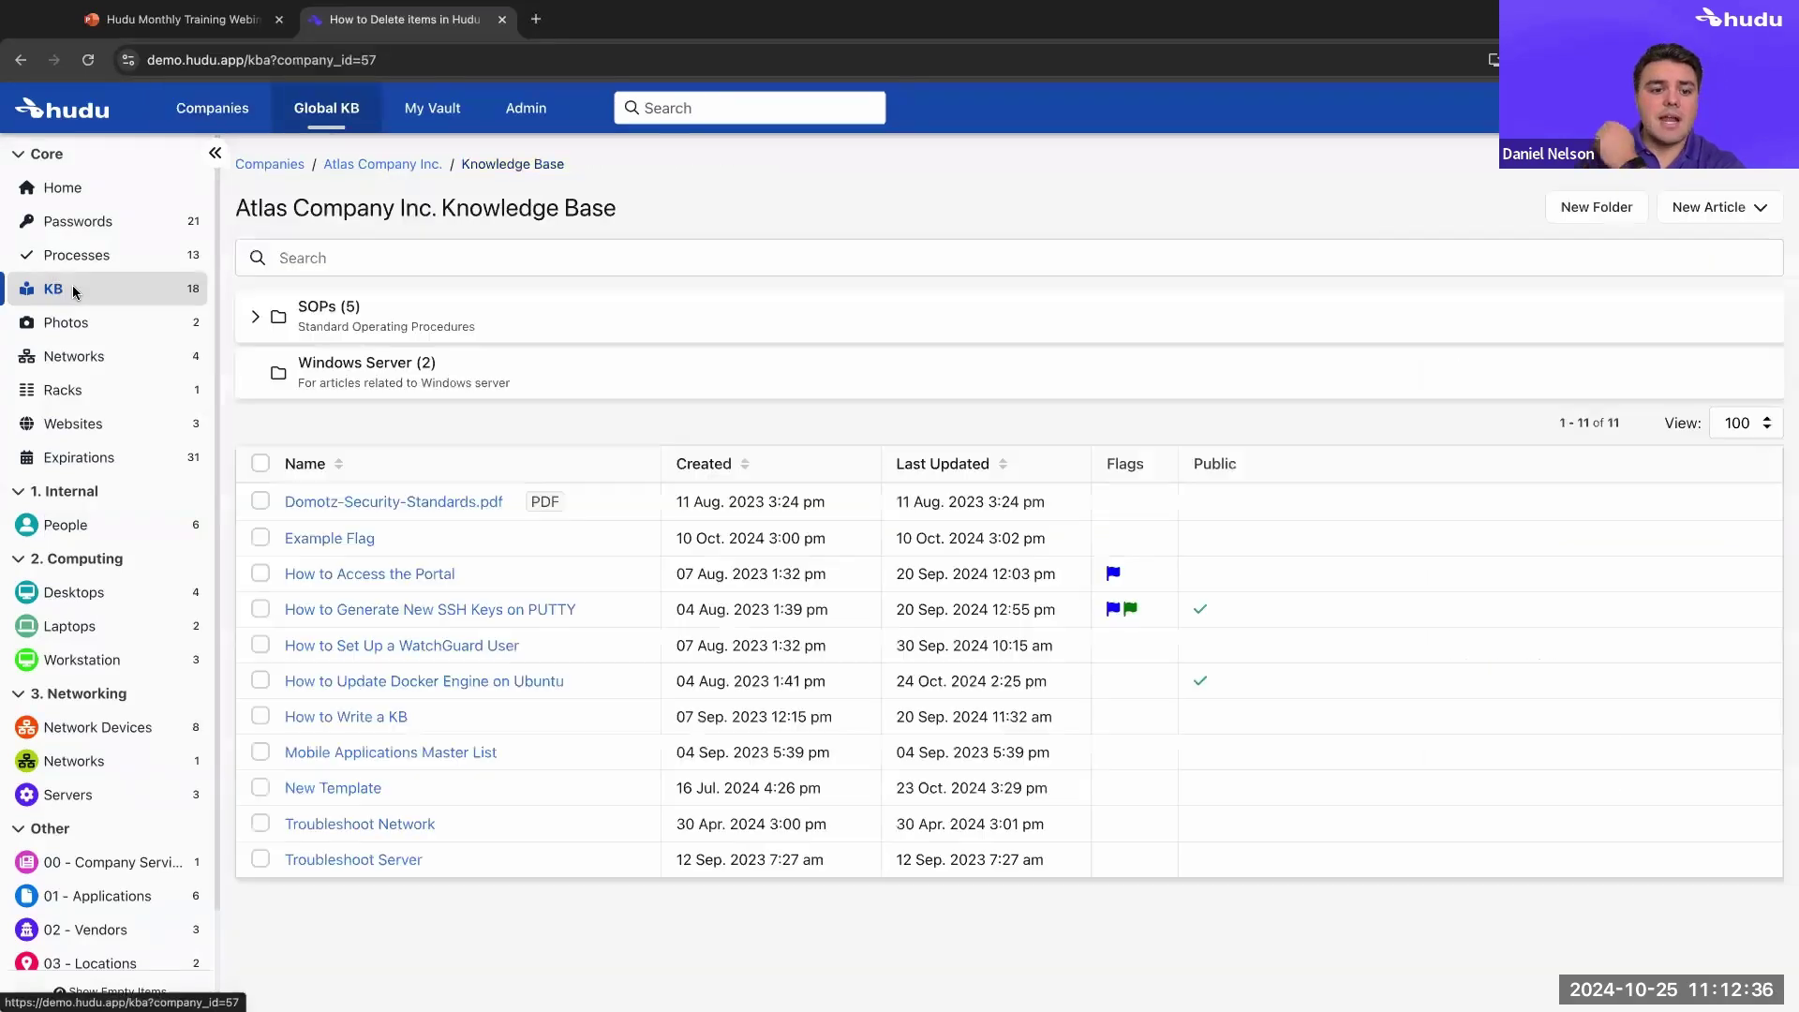
{"action": "left_click", "coordinate": [78, 197]}
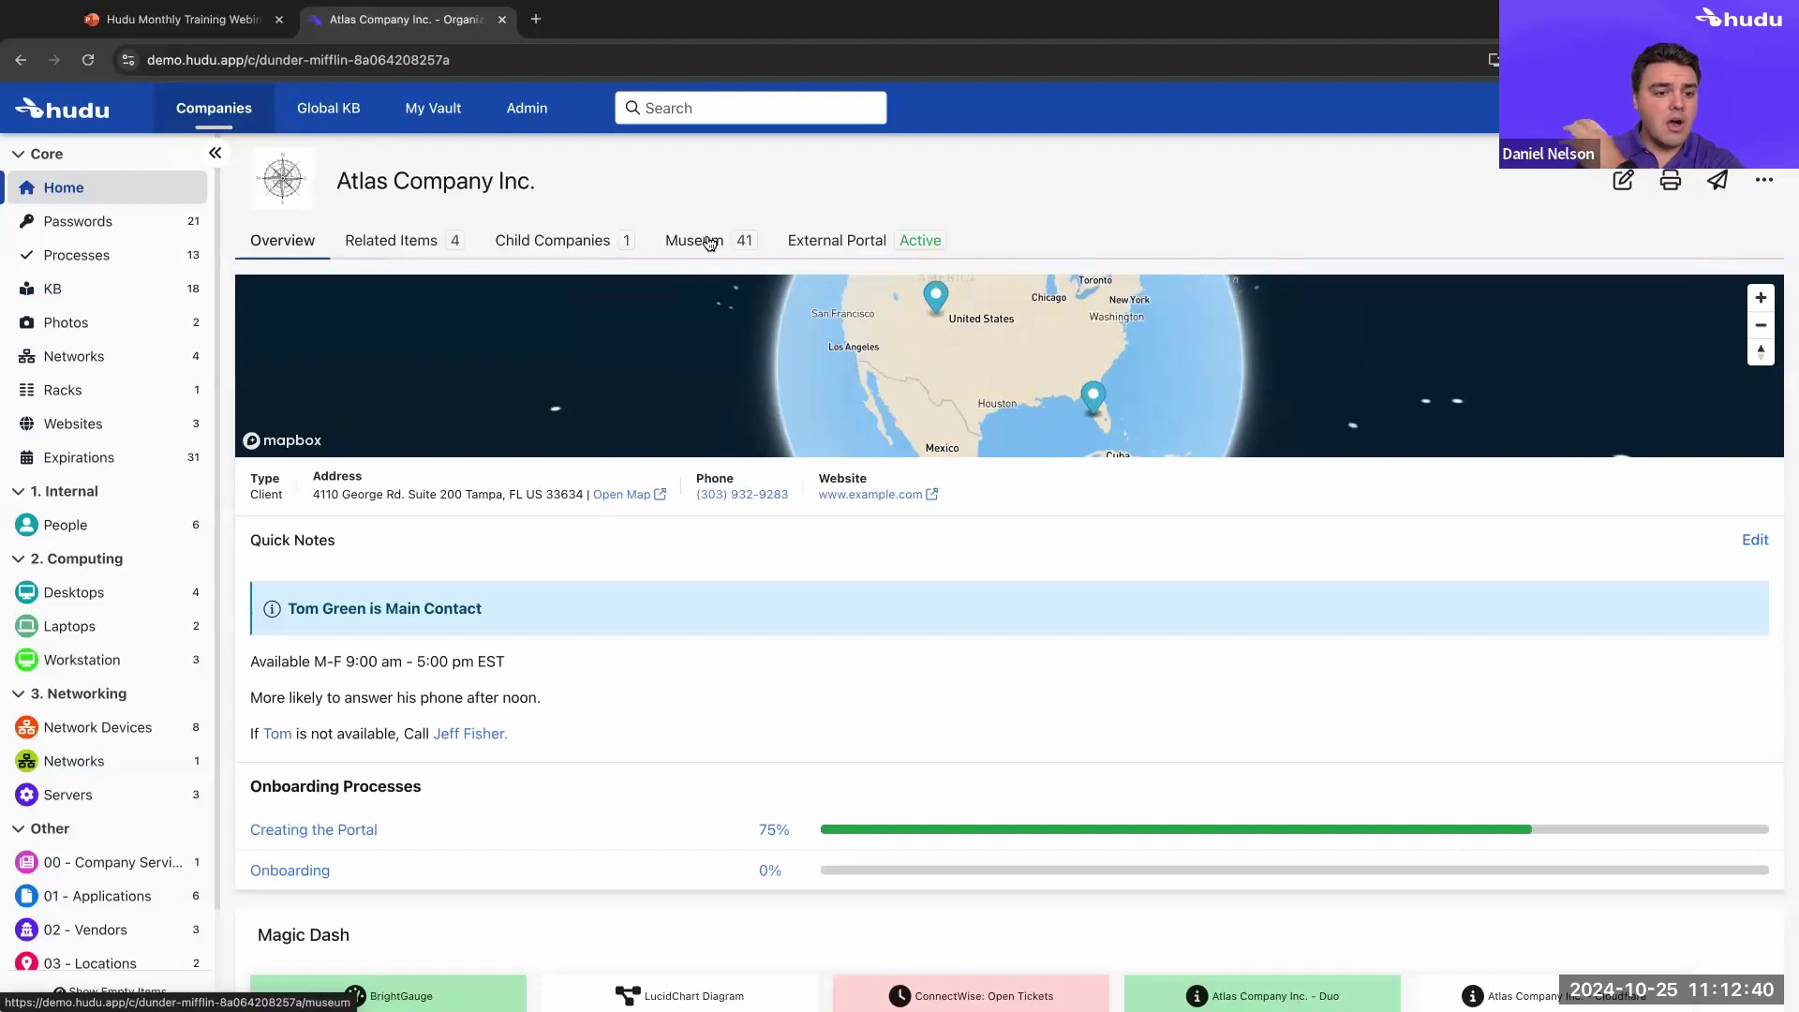
{"action": "left_click", "coordinate": [81, 592]}
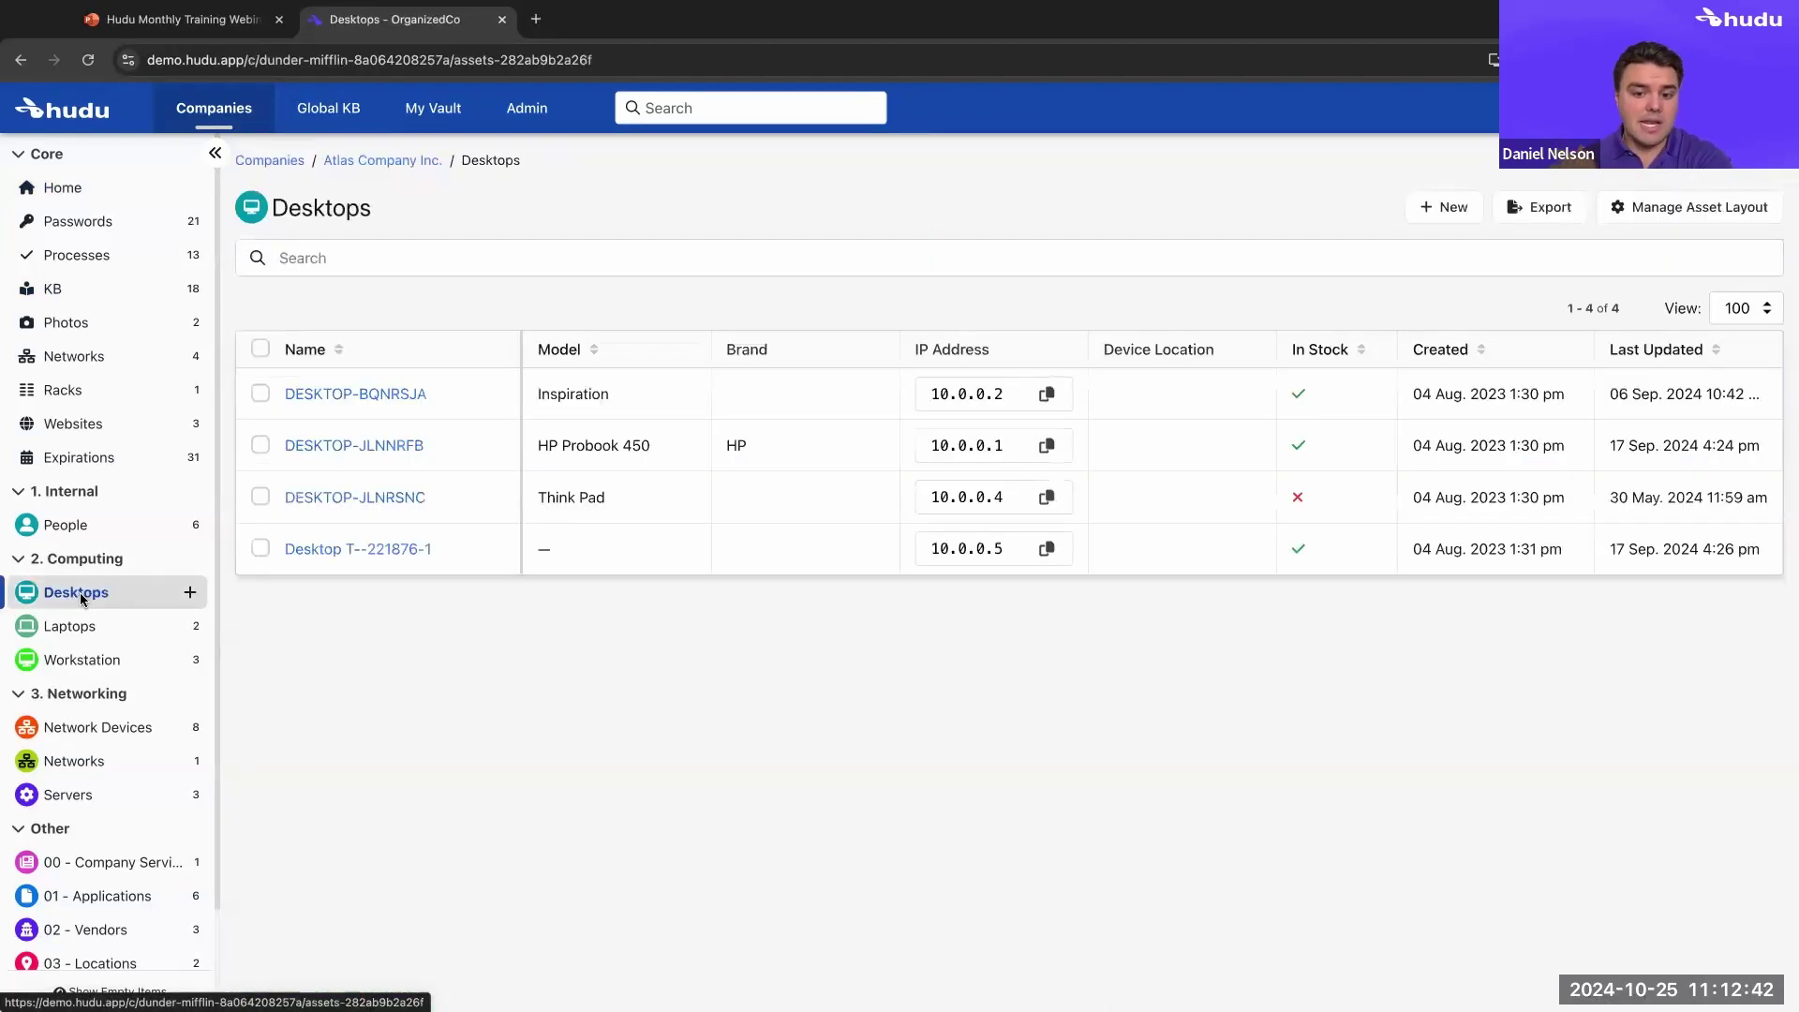
{"action": "left_click", "coordinate": [371, 549]}
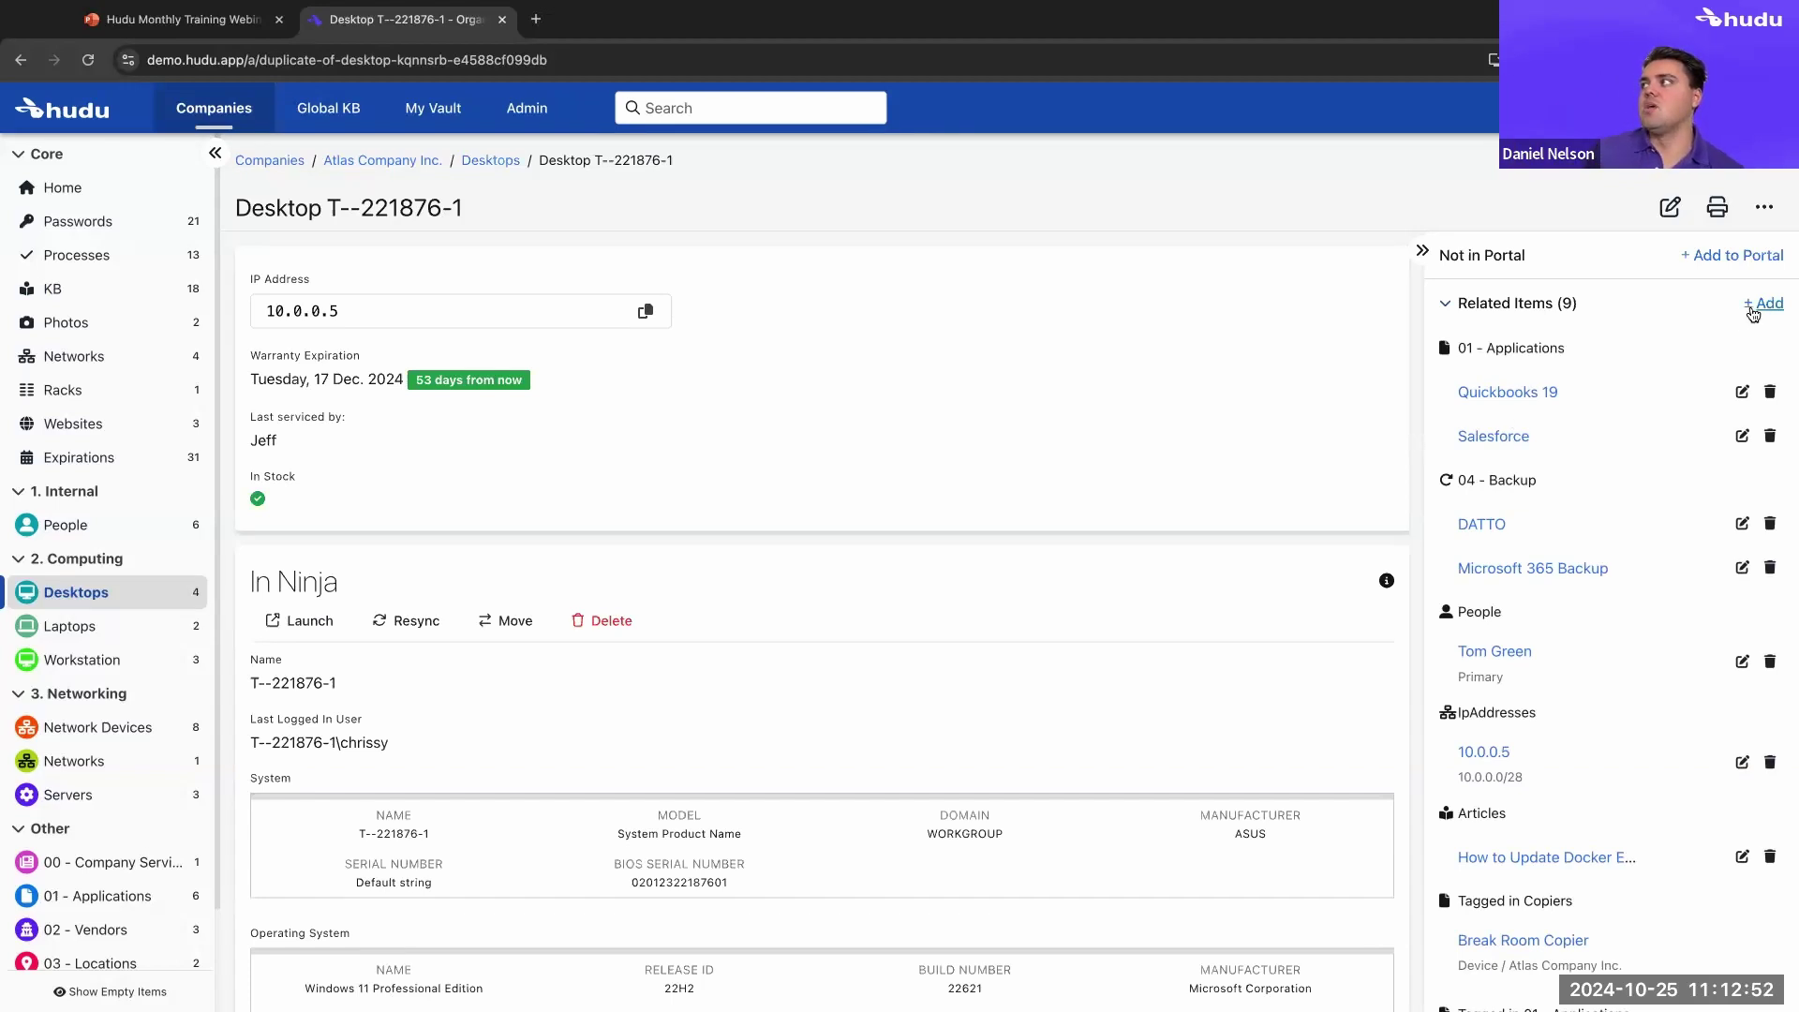
View the custom assets available to relate to the desktop with Museum items included, and close the relation dialog
{"action": "left_click", "coordinate": [1761, 304]}
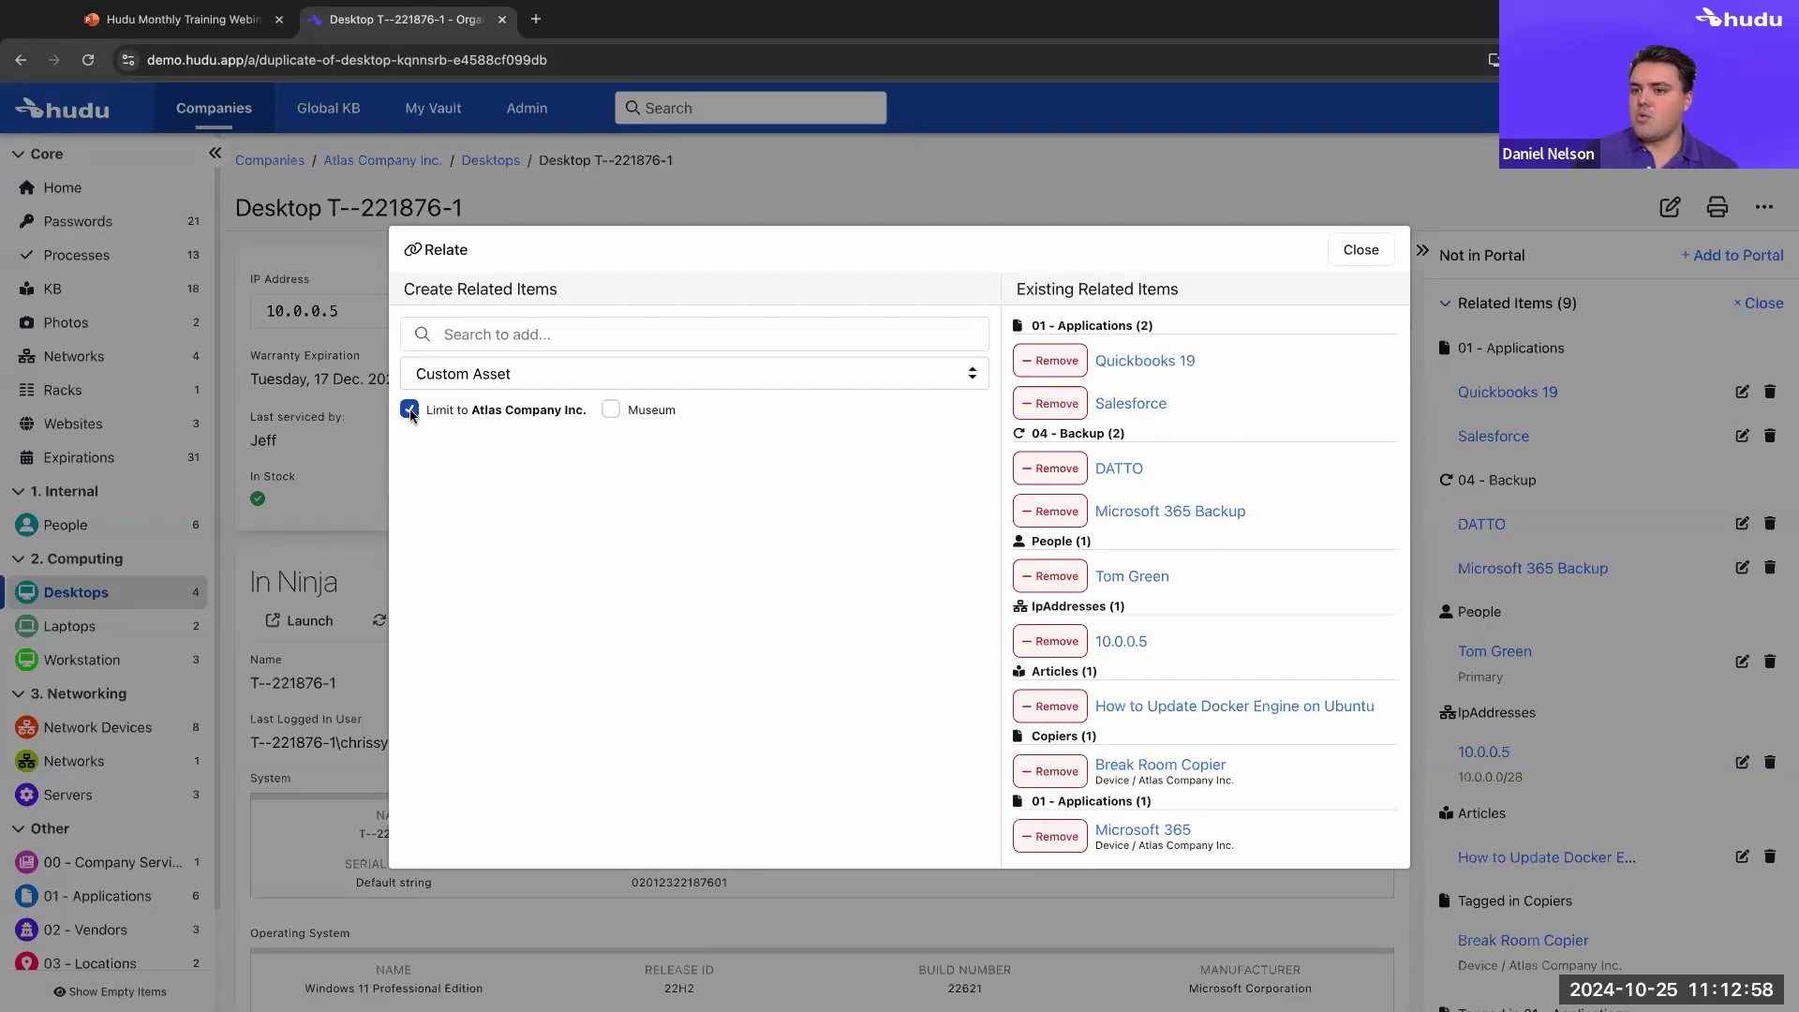
{"action": "left_click", "coordinate": [611, 409]}
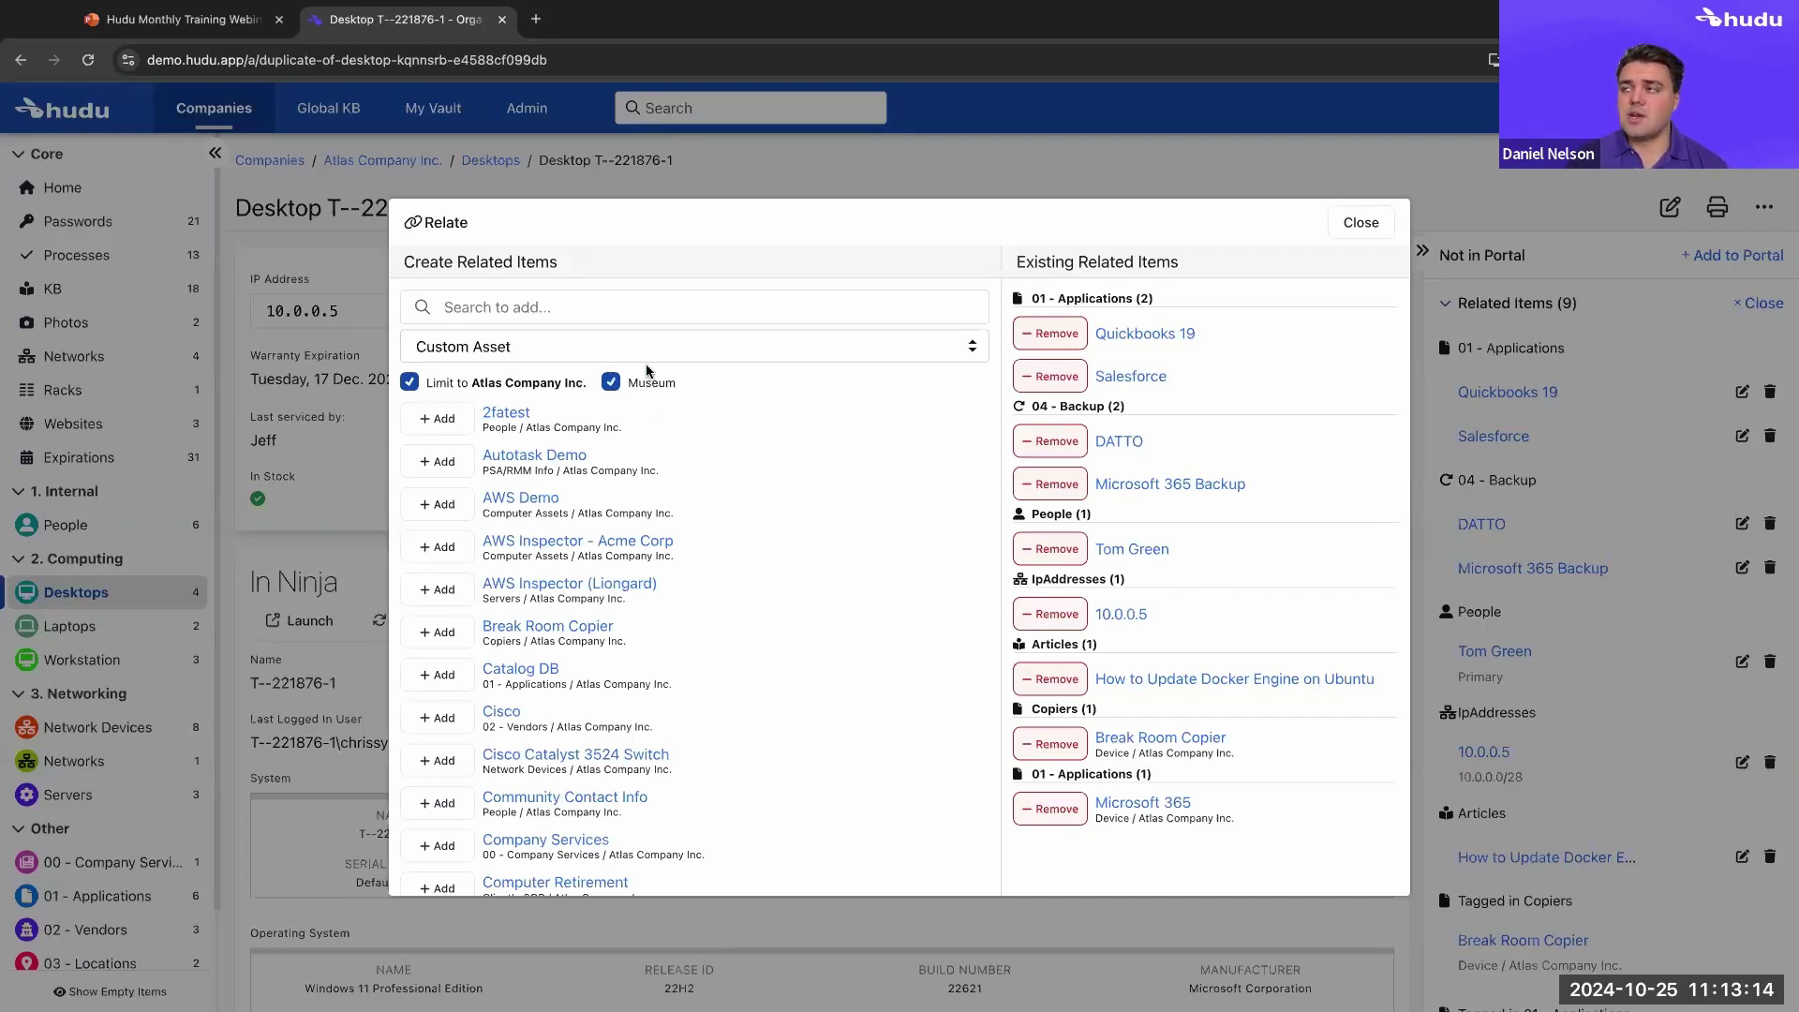
{"action": "left_click", "coordinate": [1352, 232]}
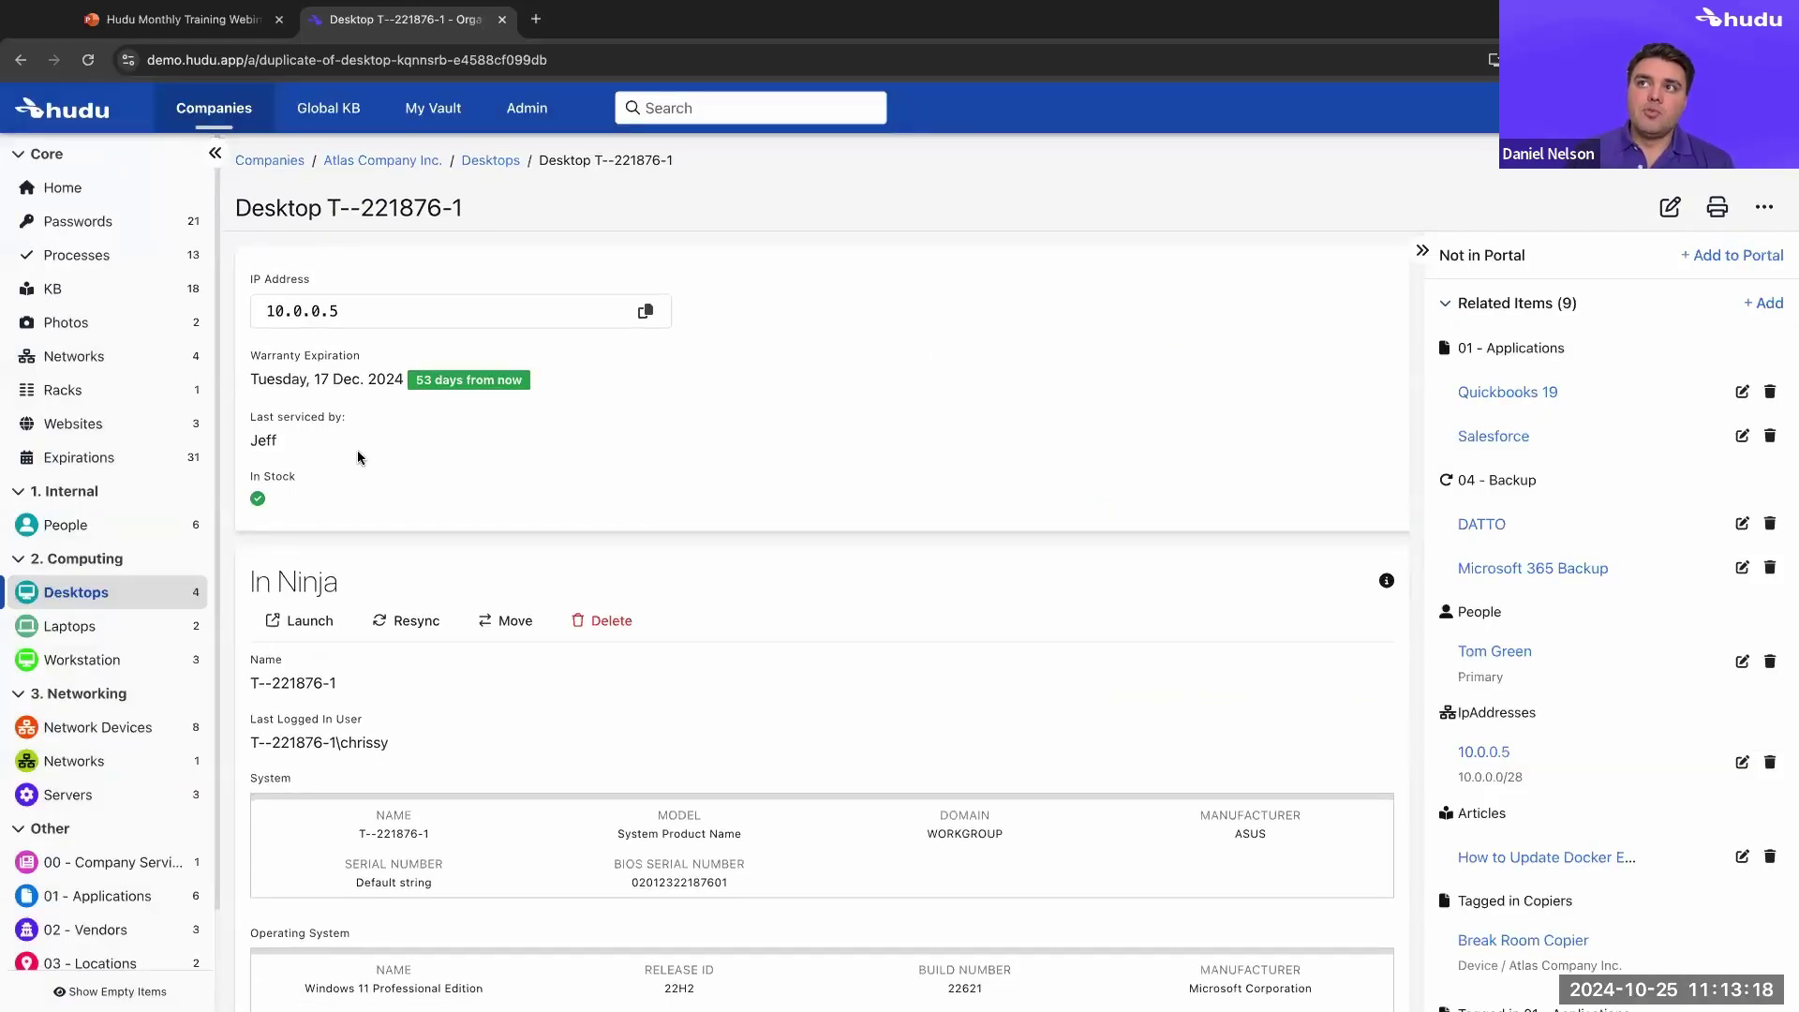
{"action": "left_click", "coordinate": [110, 424]}
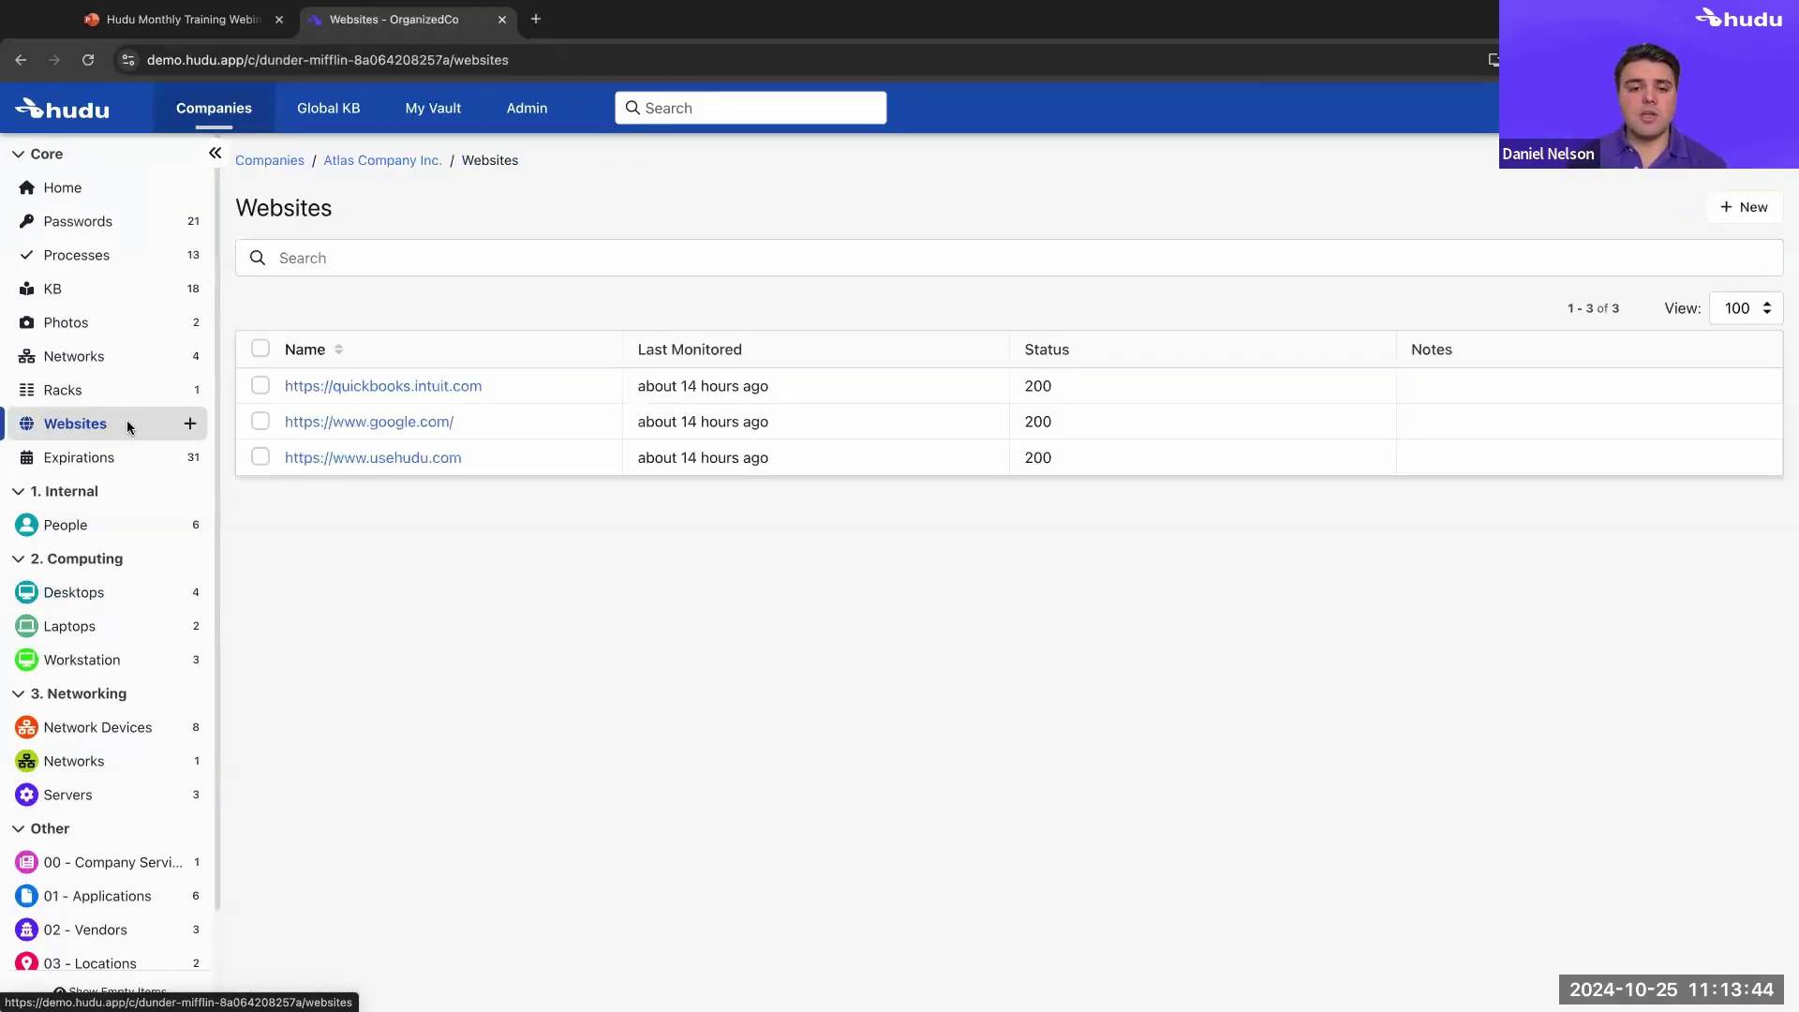
{"action": "left_click", "coordinate": [366, 459]}
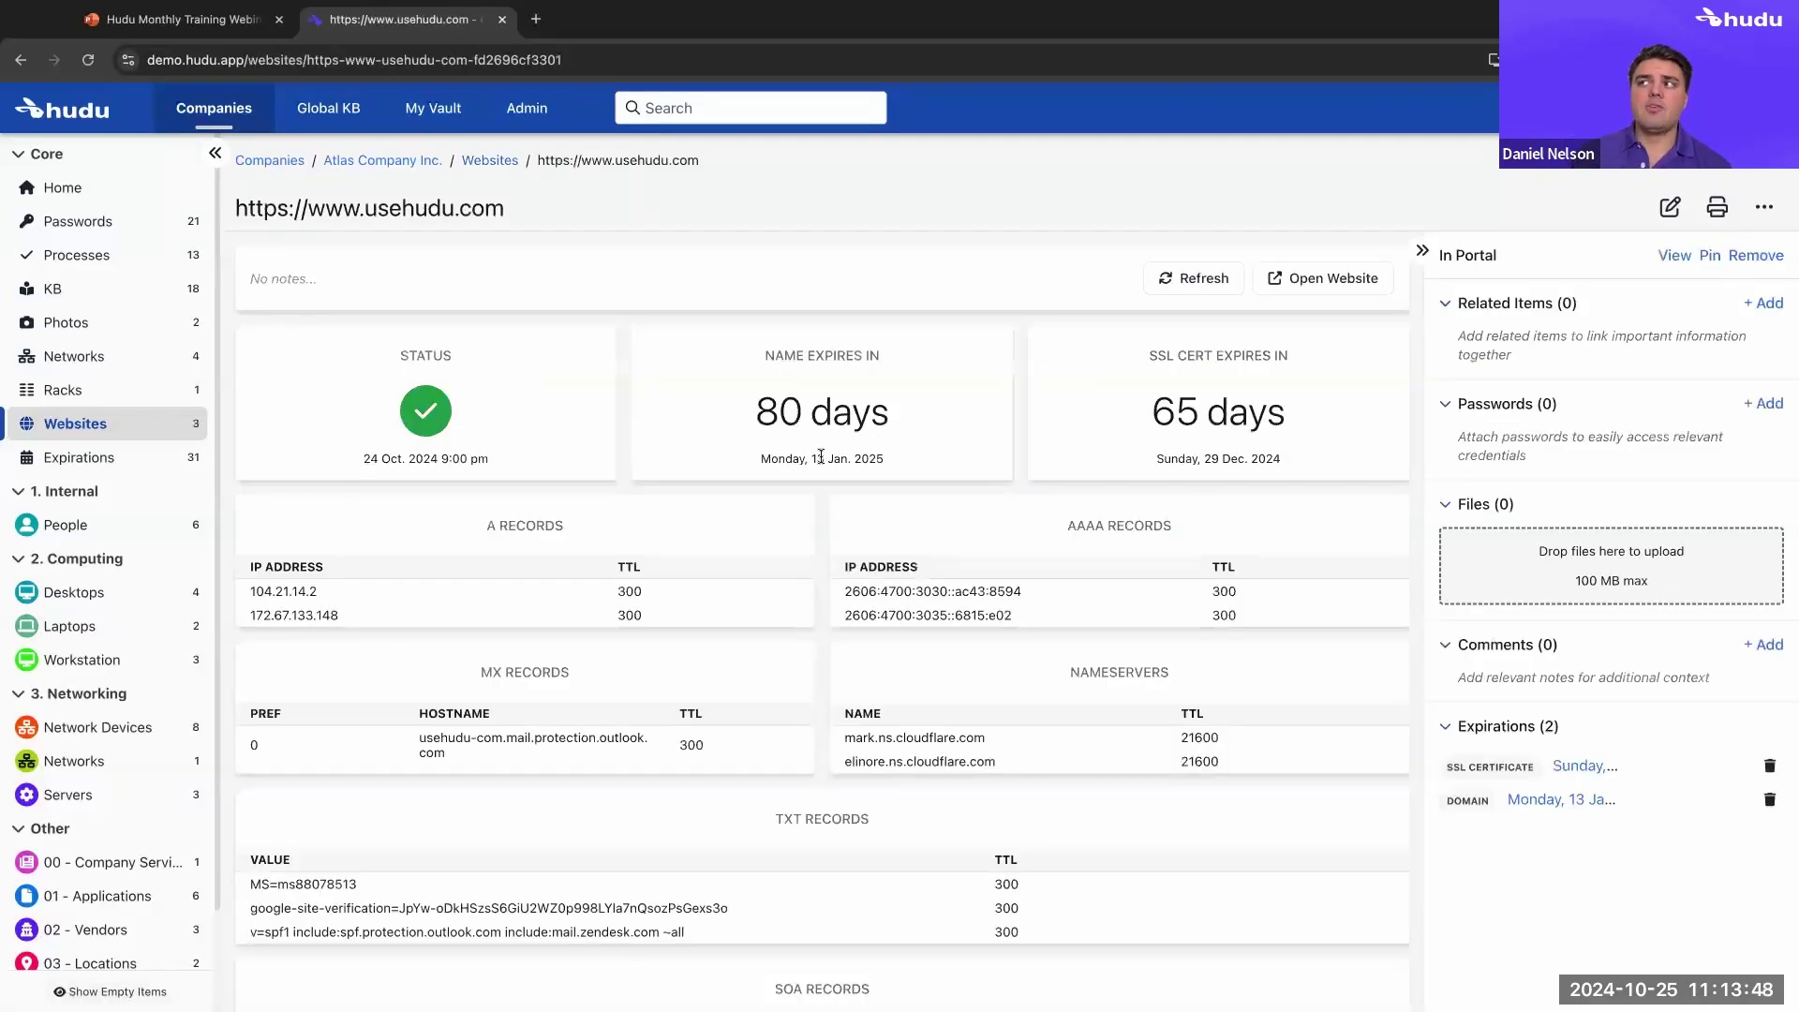
{"action": "scroll", "coordinate": [825, 698], "scroll_direction": "down", "scroll_amount": 20}
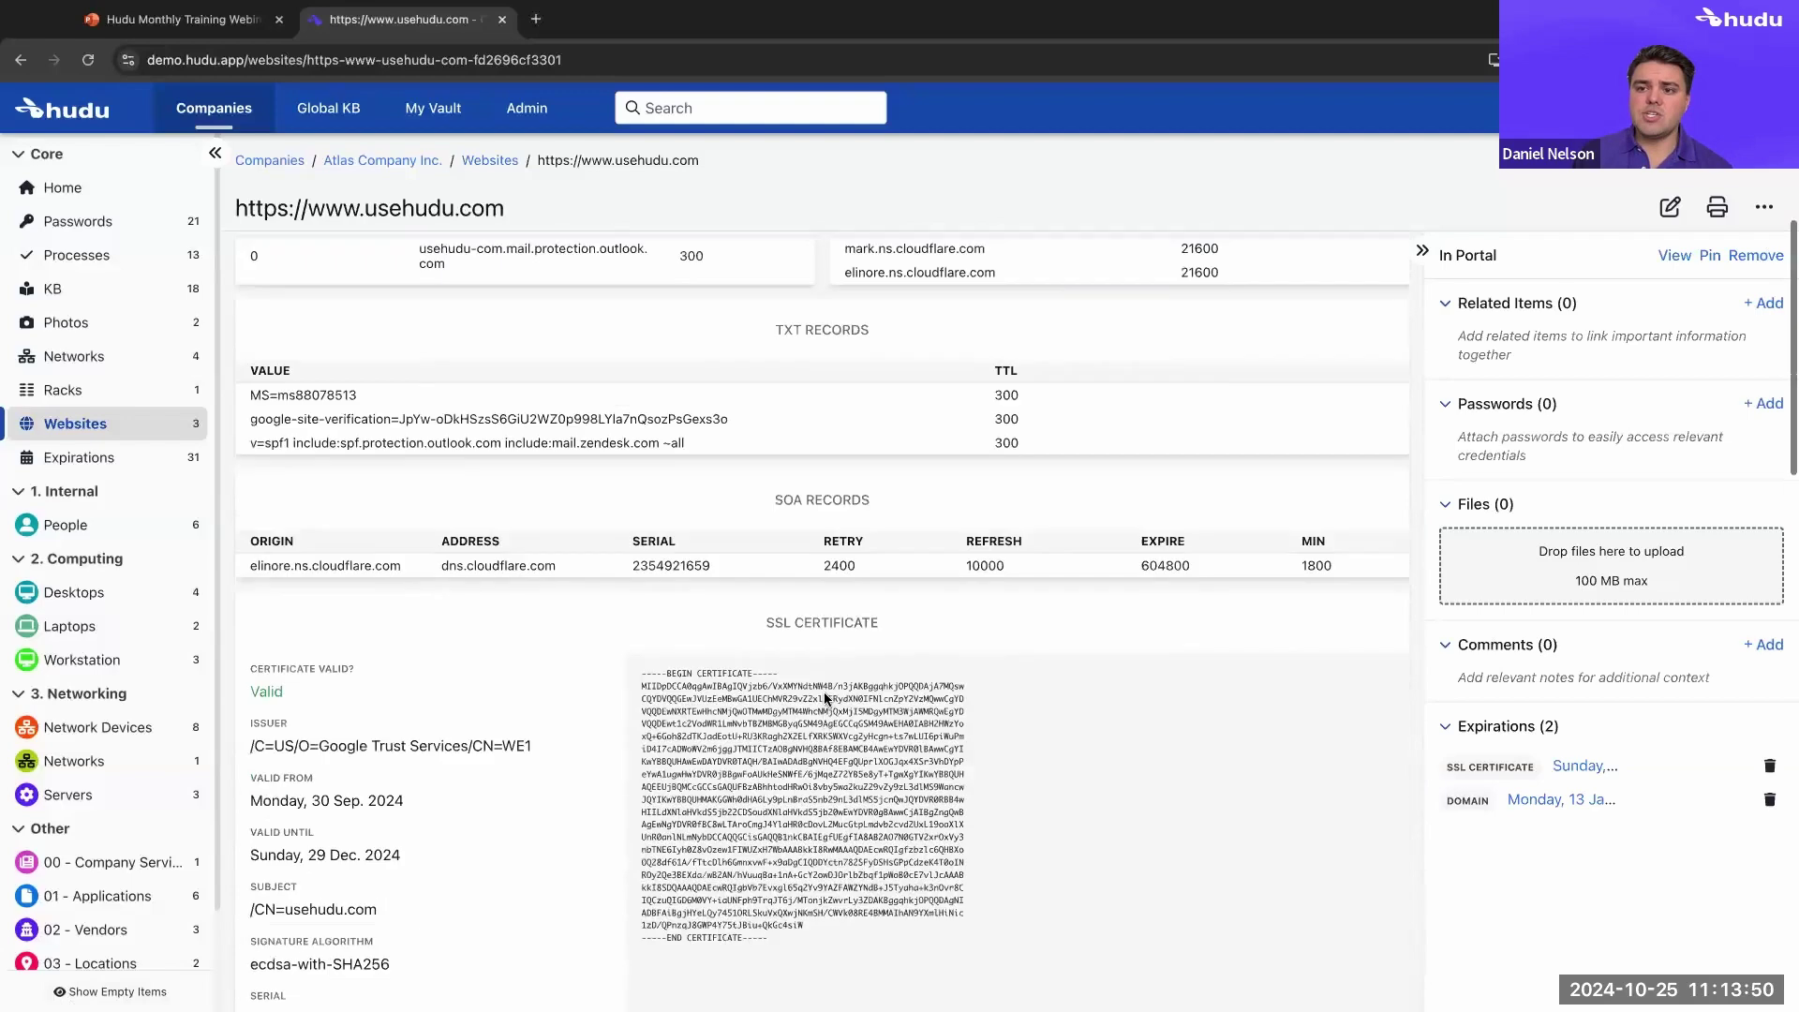
{"action": "scroll", "coordinate": [824, 698], "scroll_direction": "up", "scroll_amount": 20}
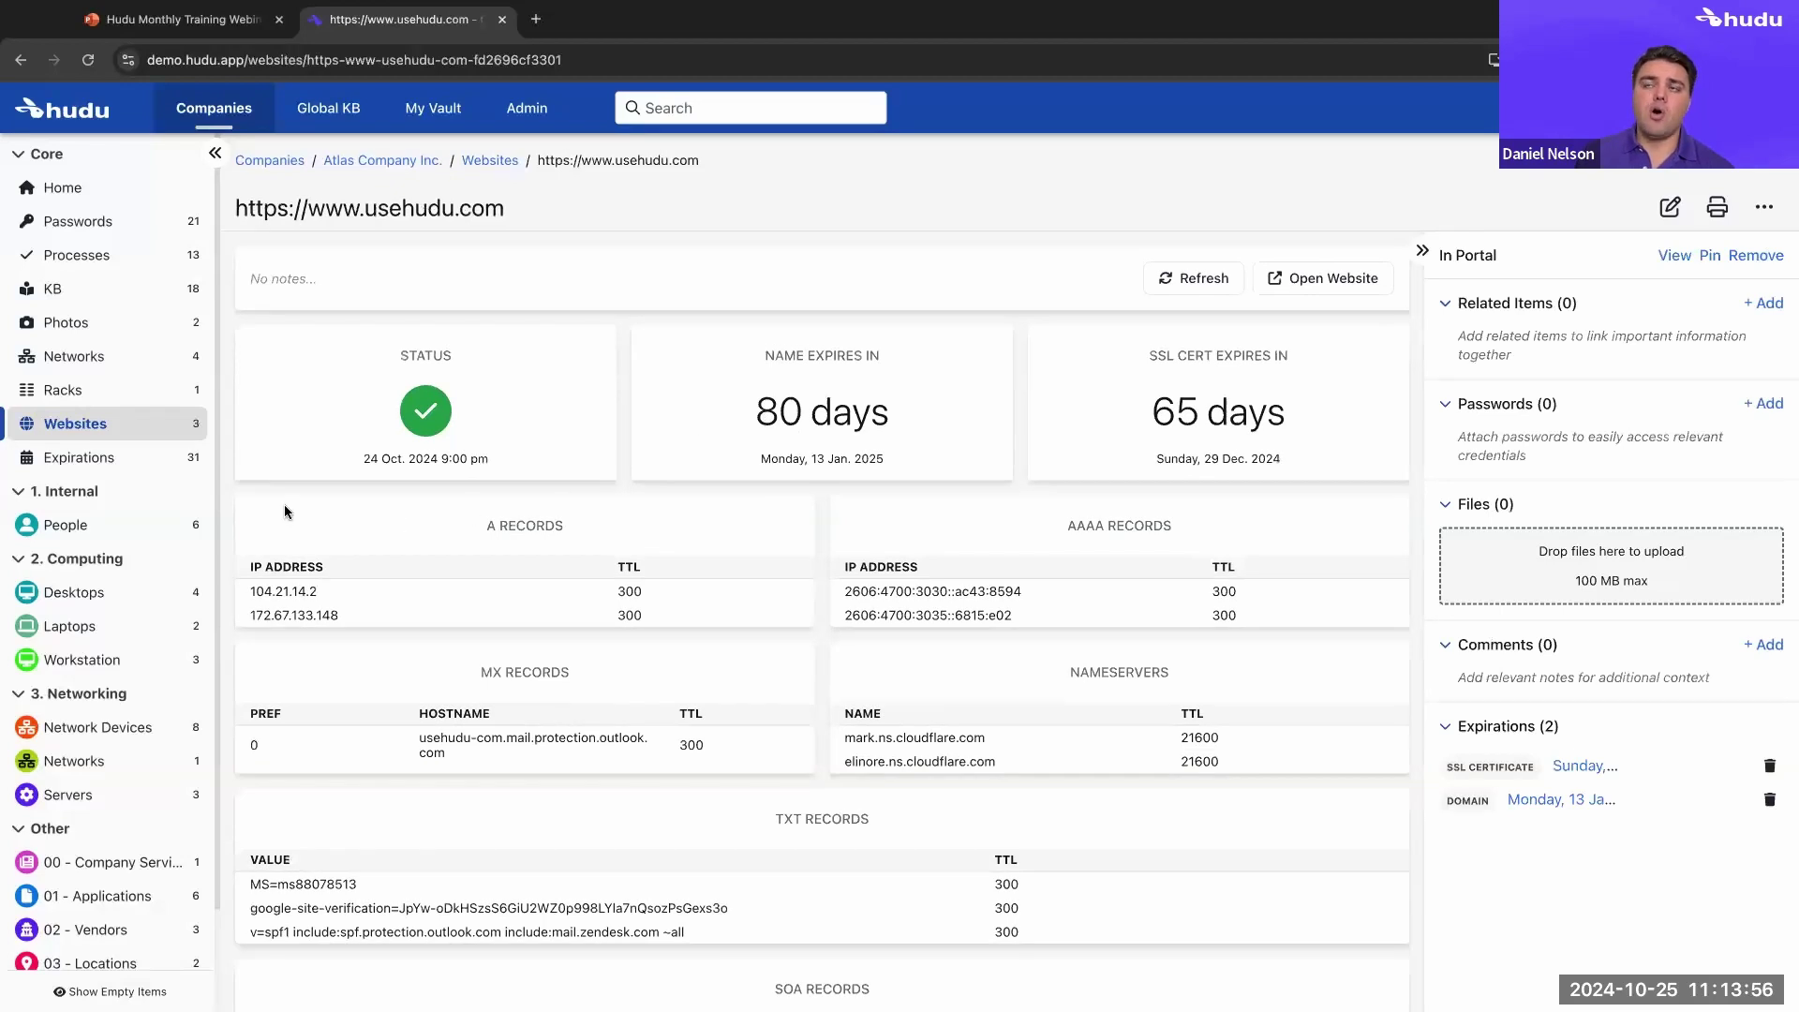
Examine the expirations of Atlas Company Inc., pointing out the domain, SSL certificate, warranty and article expiration types
{"action": "left_click", "coordinate": [104, 456]}
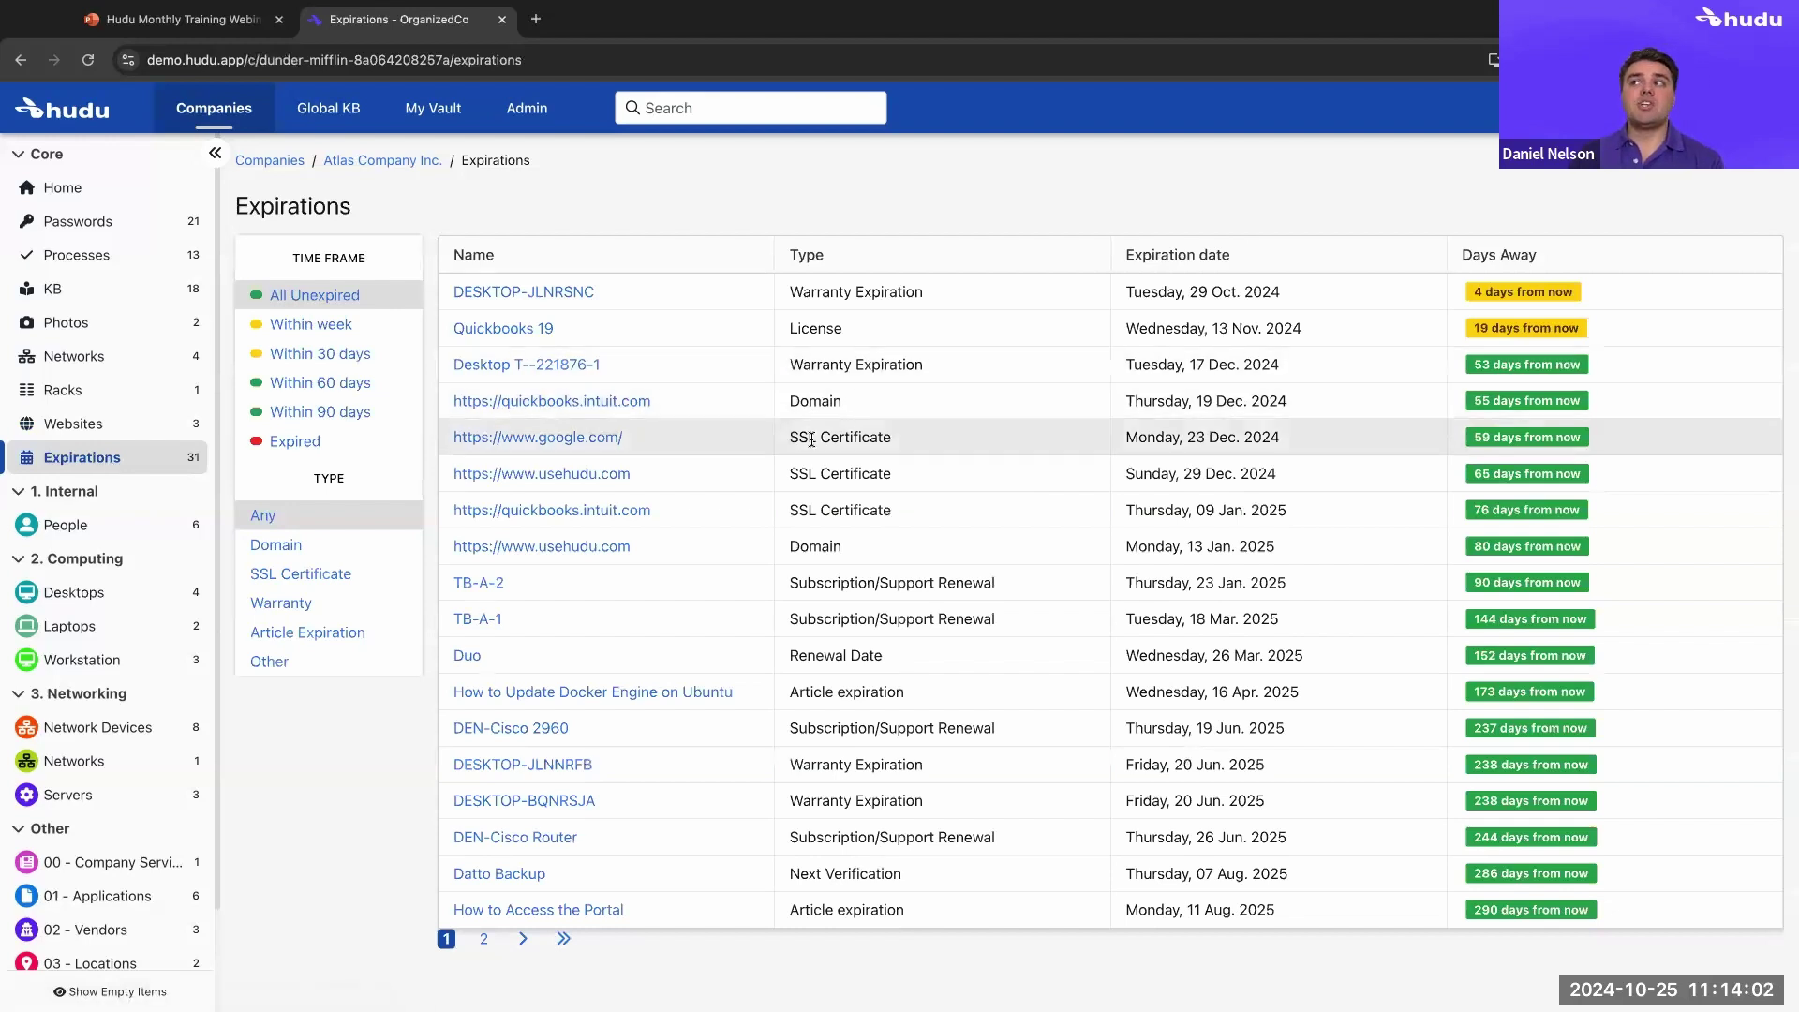
{"action": "left_click_drag", "start_coordinate": [792, 403], "coordinate": [923, 446]}
{"action": "left_click", "coordinate": [329, 792]}
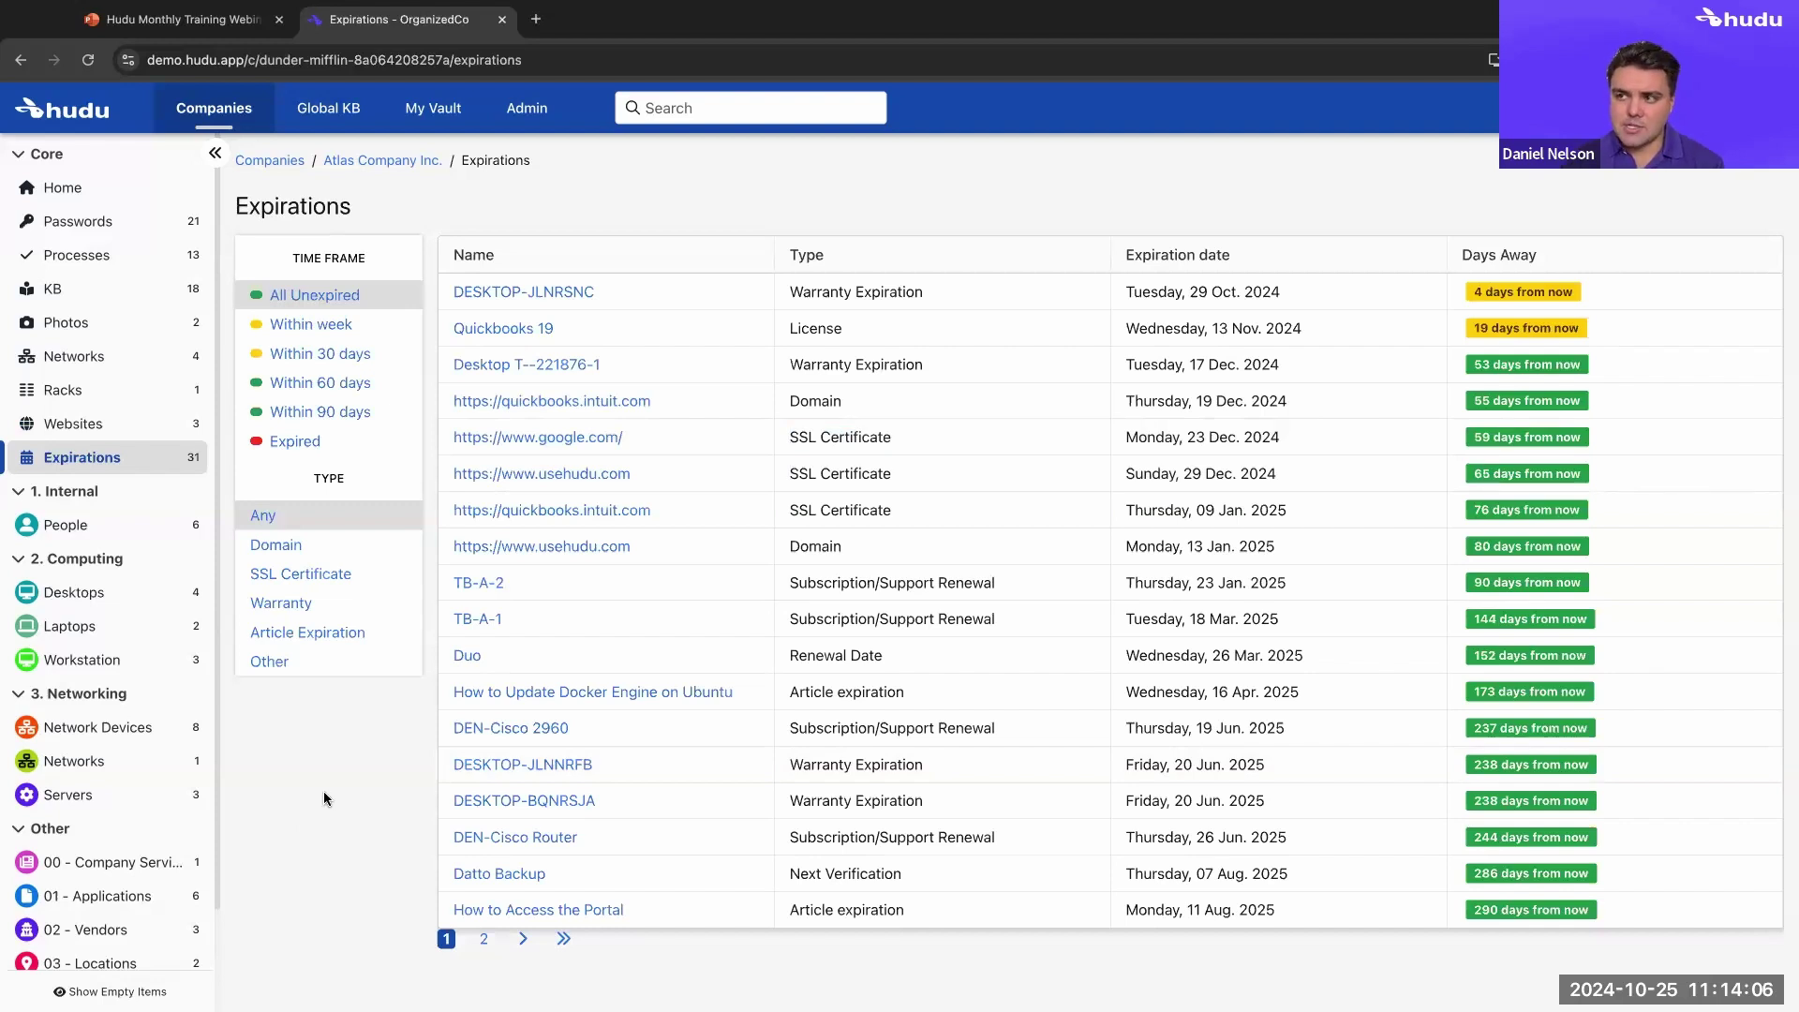
{"action": "left_click_drag", "start_coordinate": [793, 909], "coordinate": [920, 913]}
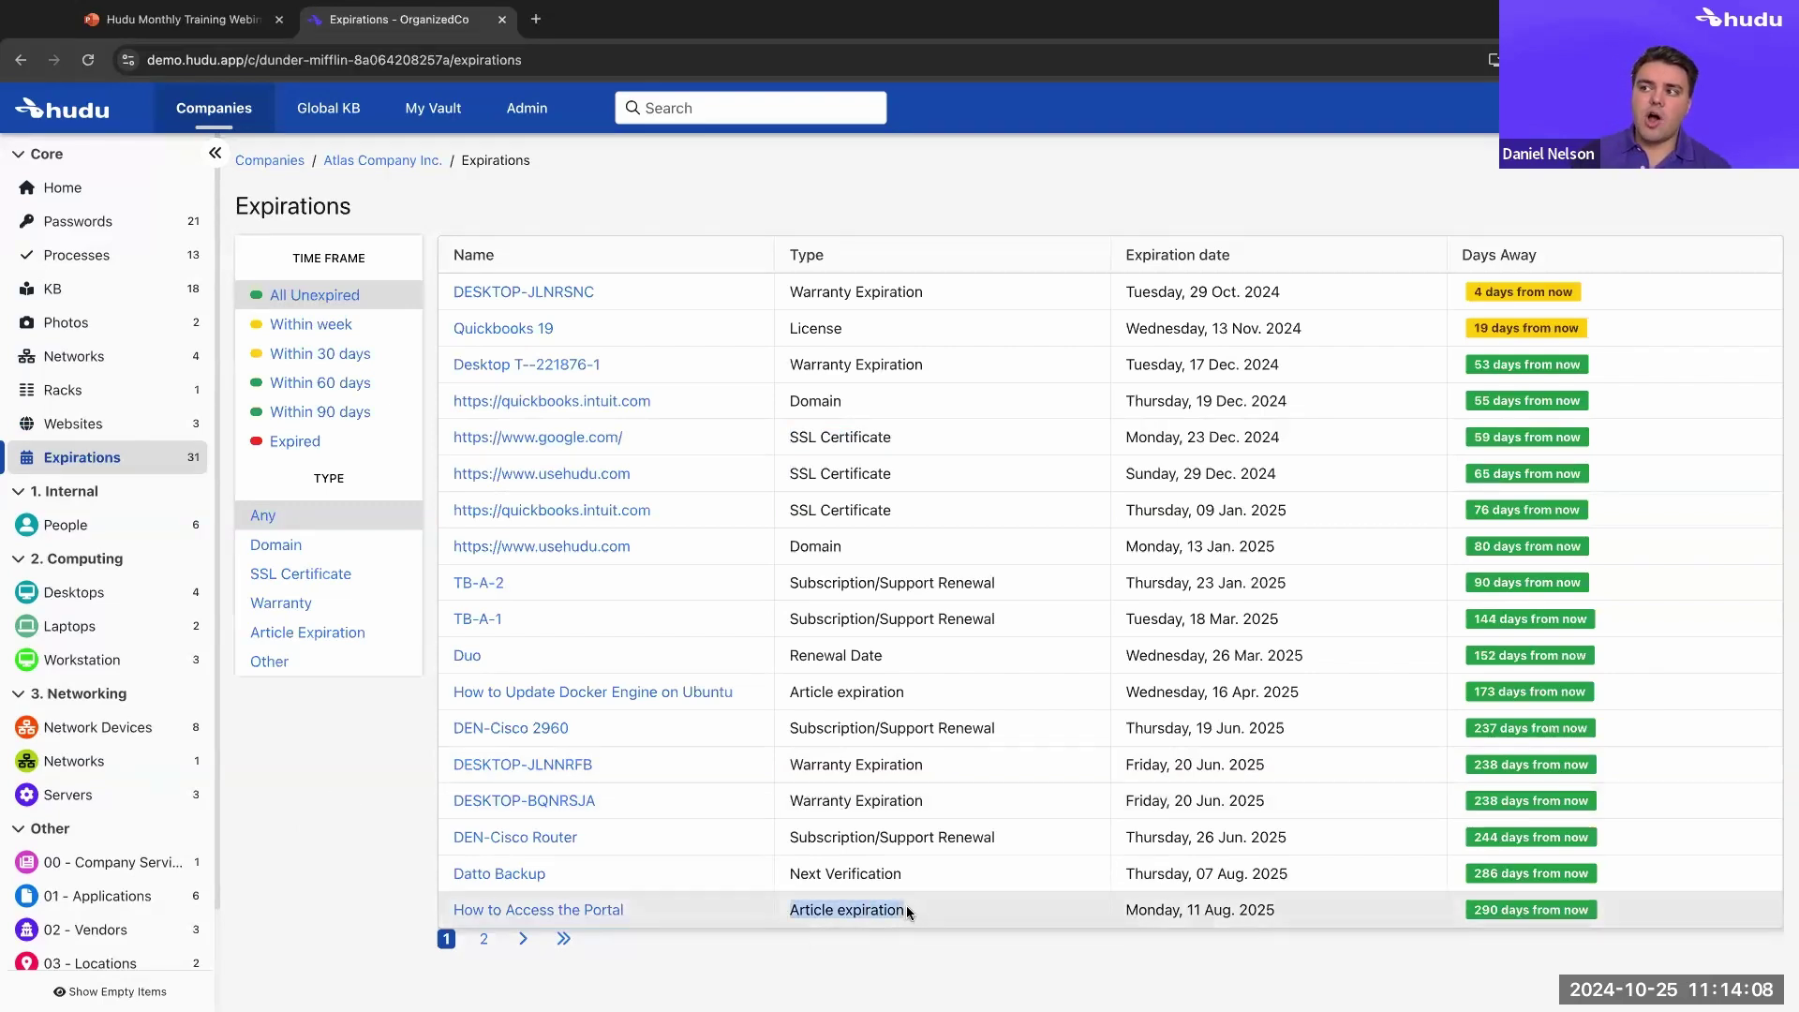
{"action": "left_click_drag", "start_coordinate": [792, 802], "coordinate": [928, 806]}
{"action": "left_click_drag", "start_coordinate": [790, 729], "coordinate": [372, 760]}
{"action": "left_click", "coordinate": [372, 760]}
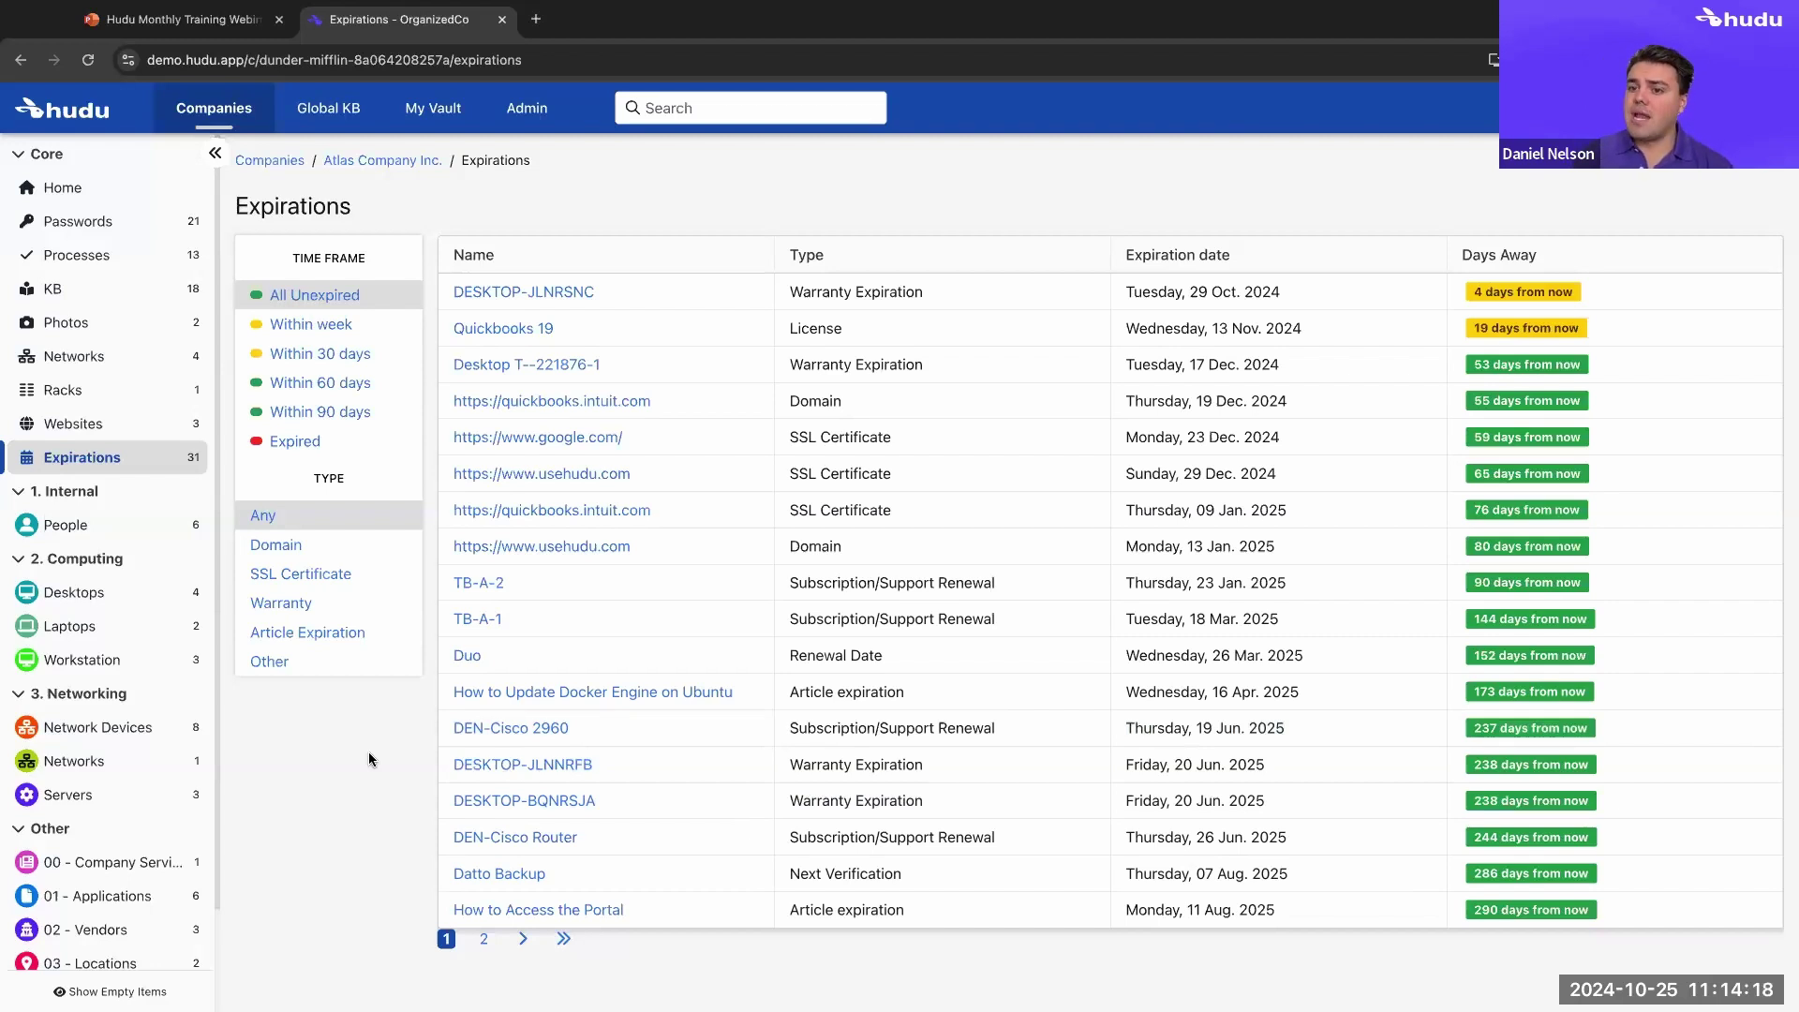
{"action": "scroll", "coordinate": [131, 562], "scroll_direction": "down", "scroll_amount": 2}
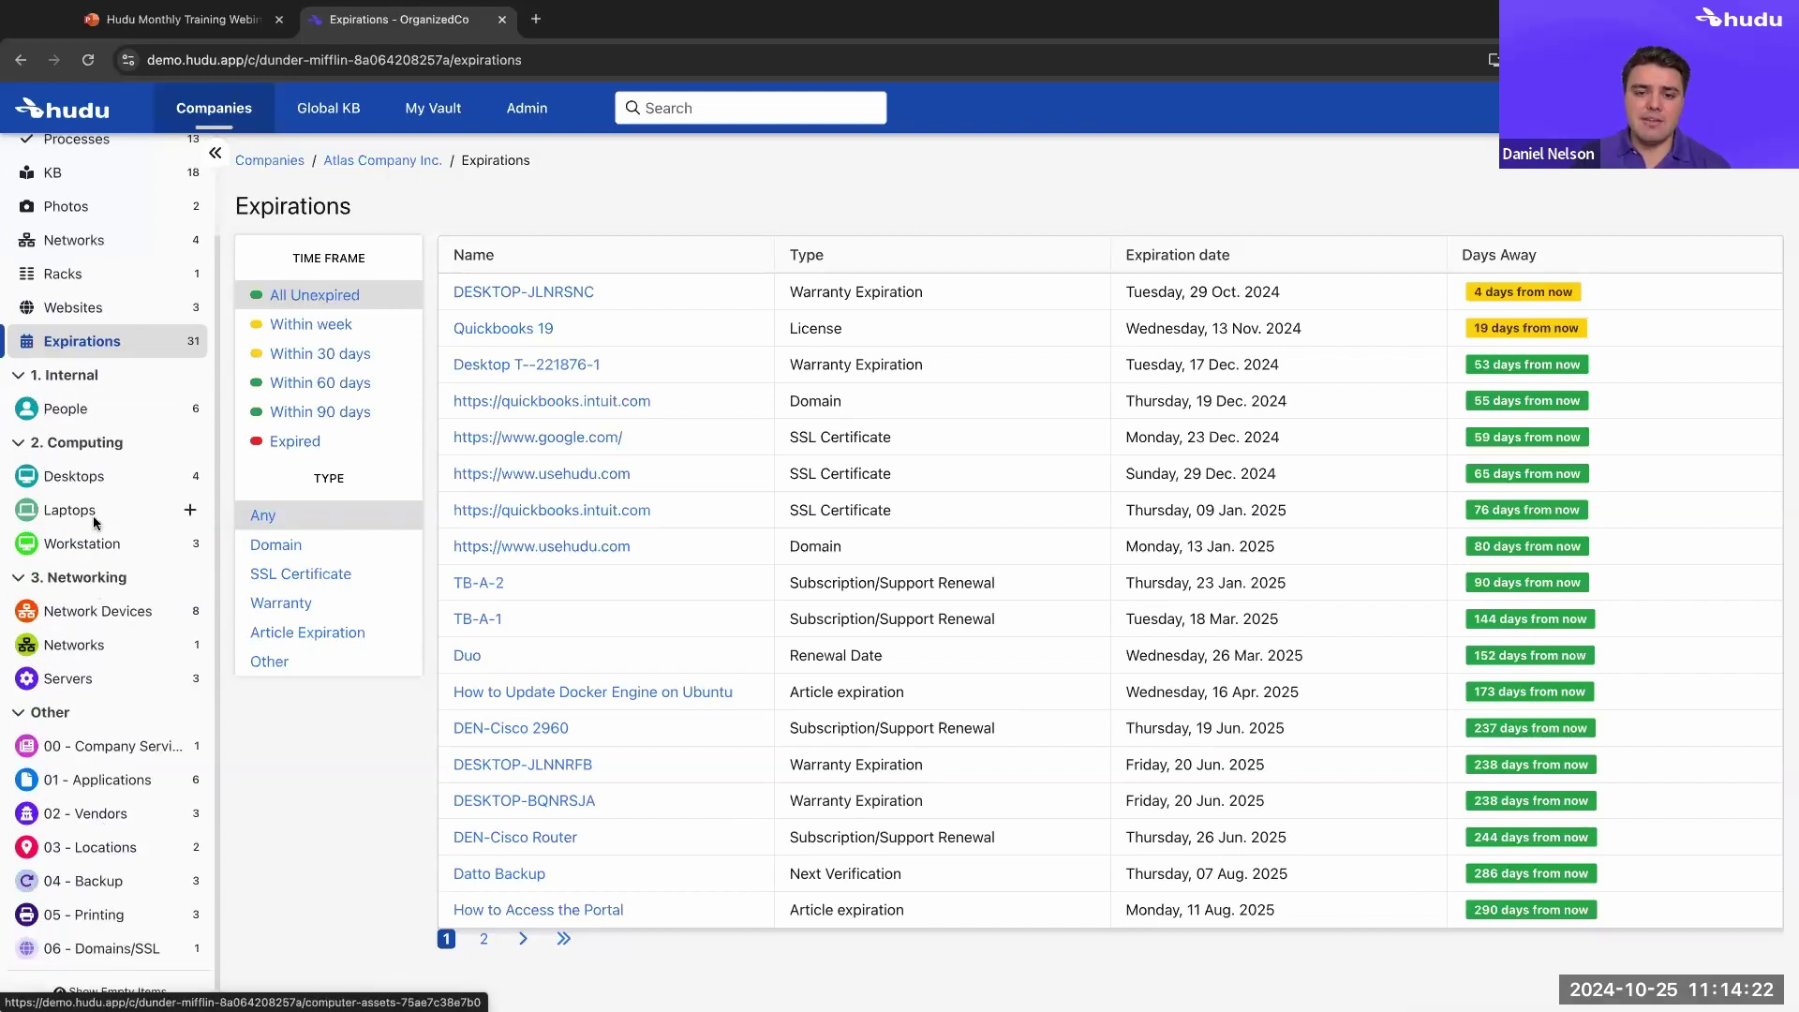
Filter the company's expirations by Expired, Within 90 days and All Unexpired, and by the Article Expiration type
{"action": "scroll", "coordinate": [94, 520], "scroll_direction": "up", "scroll_amount": 1}
{"action": "scroll", "coordinate": [92, 515], "scroll_direction": "up", "scroll_amount": 2}
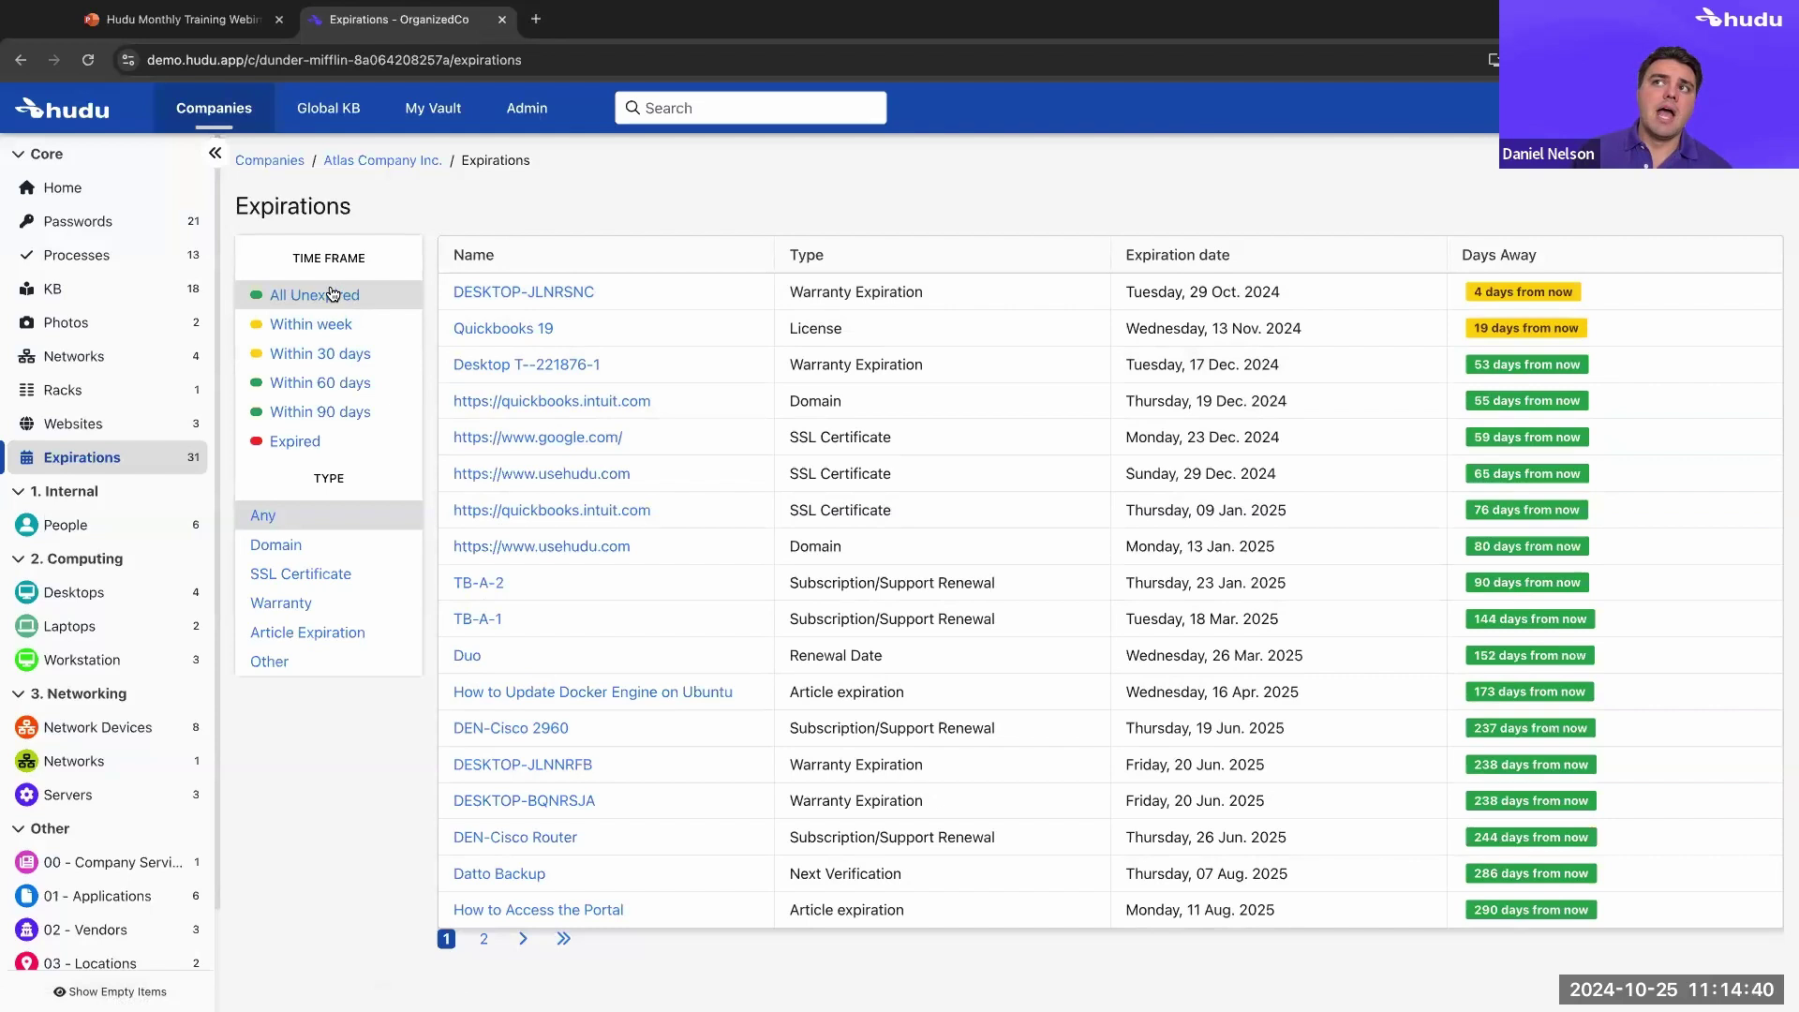
{"action": "left_click", "coordinate": [314, 453]}
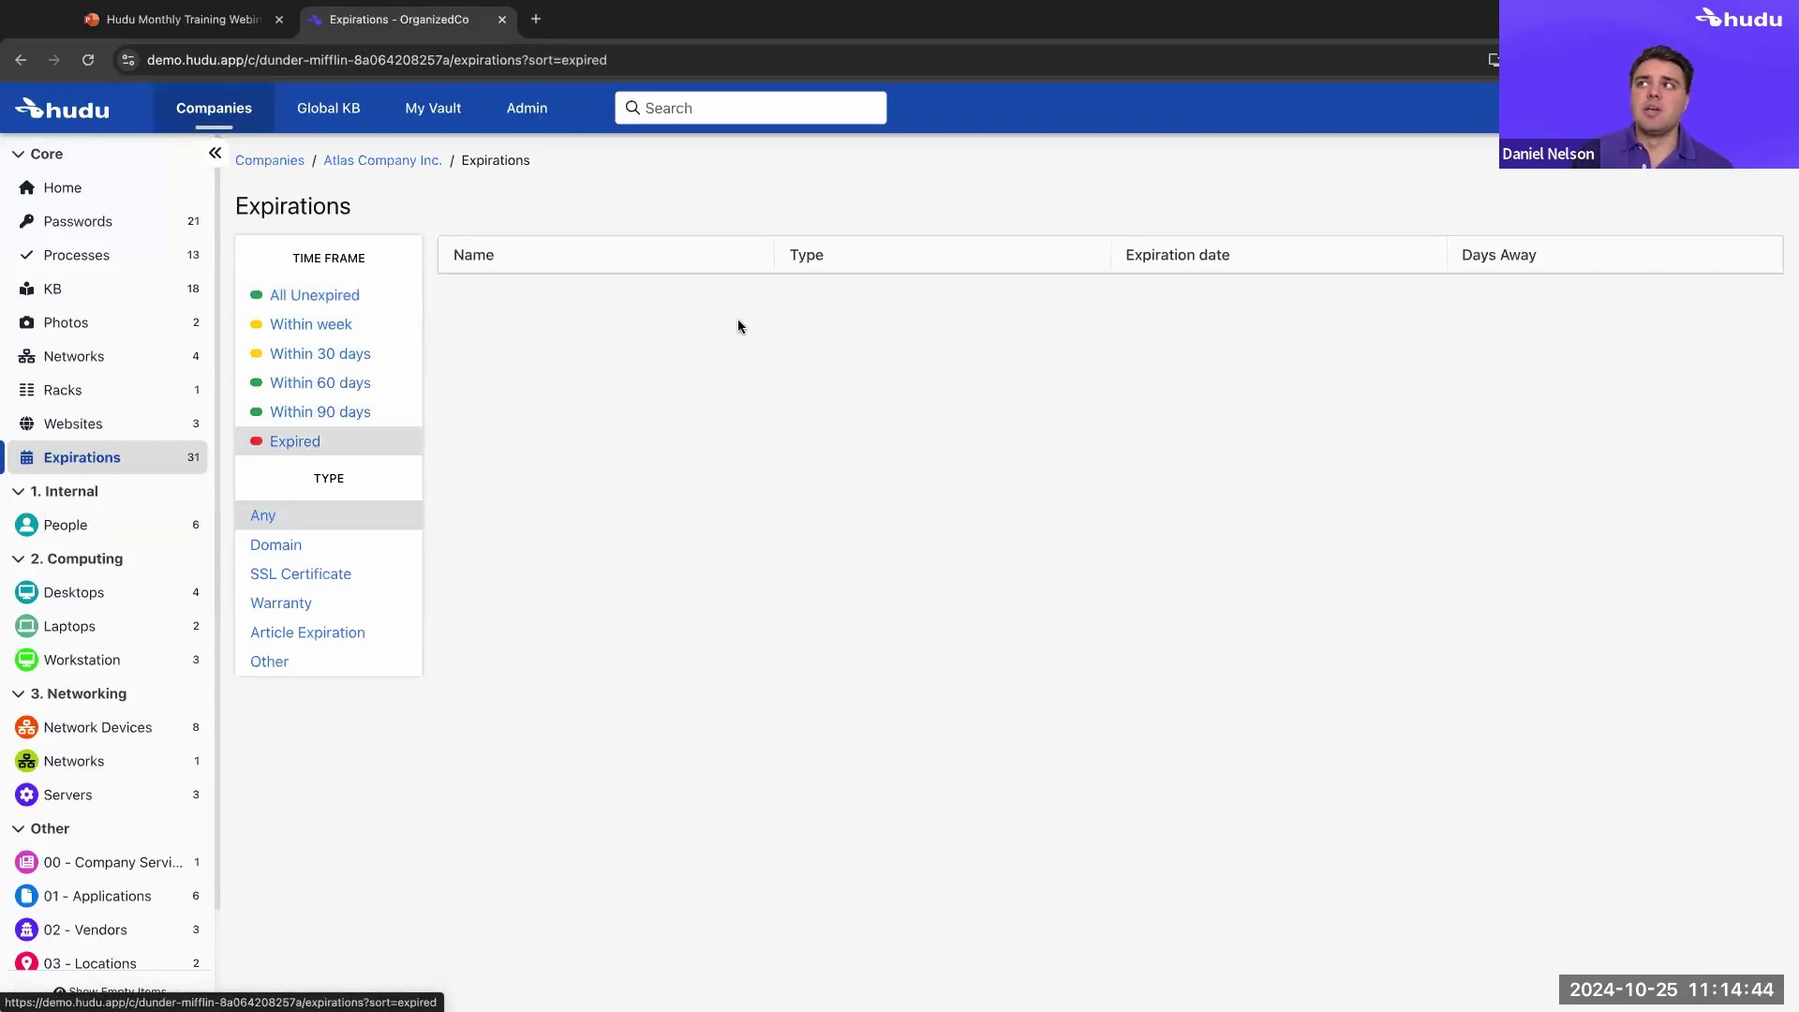
{"action": "left_click", "coordinate": [342, 415]}
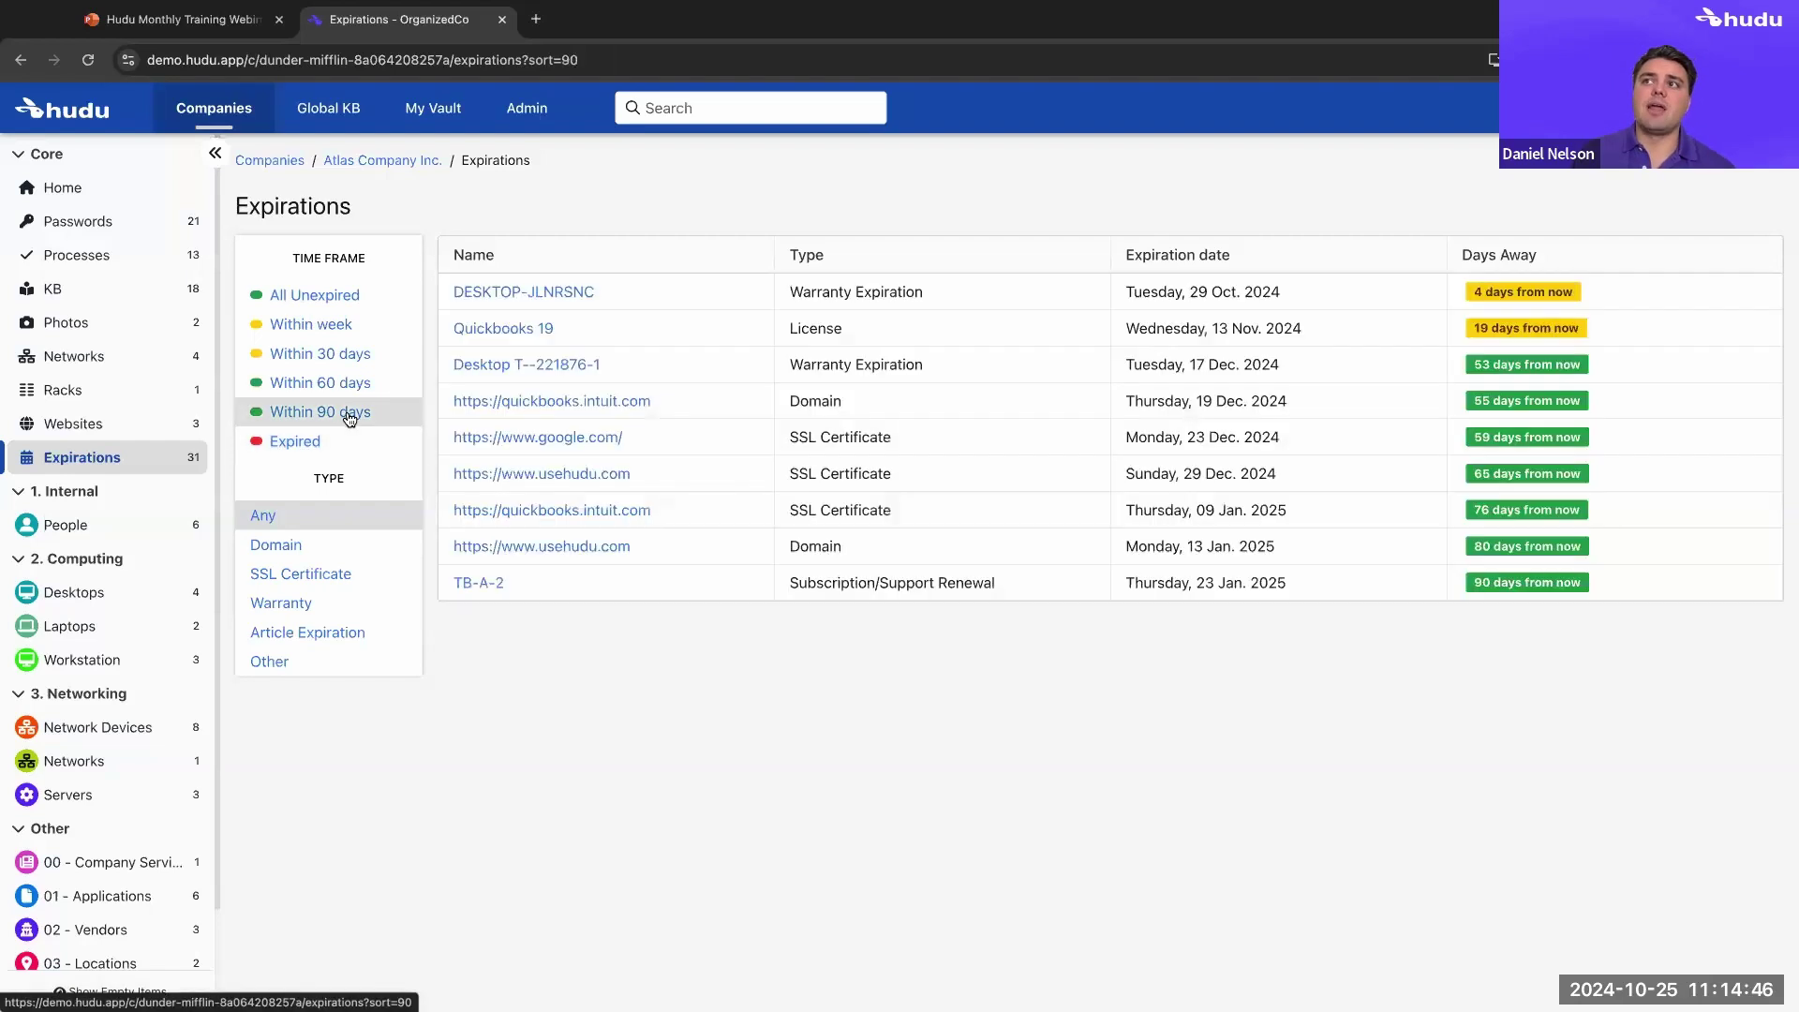
{"action": "left_click", "coordinate": [323, 296]}
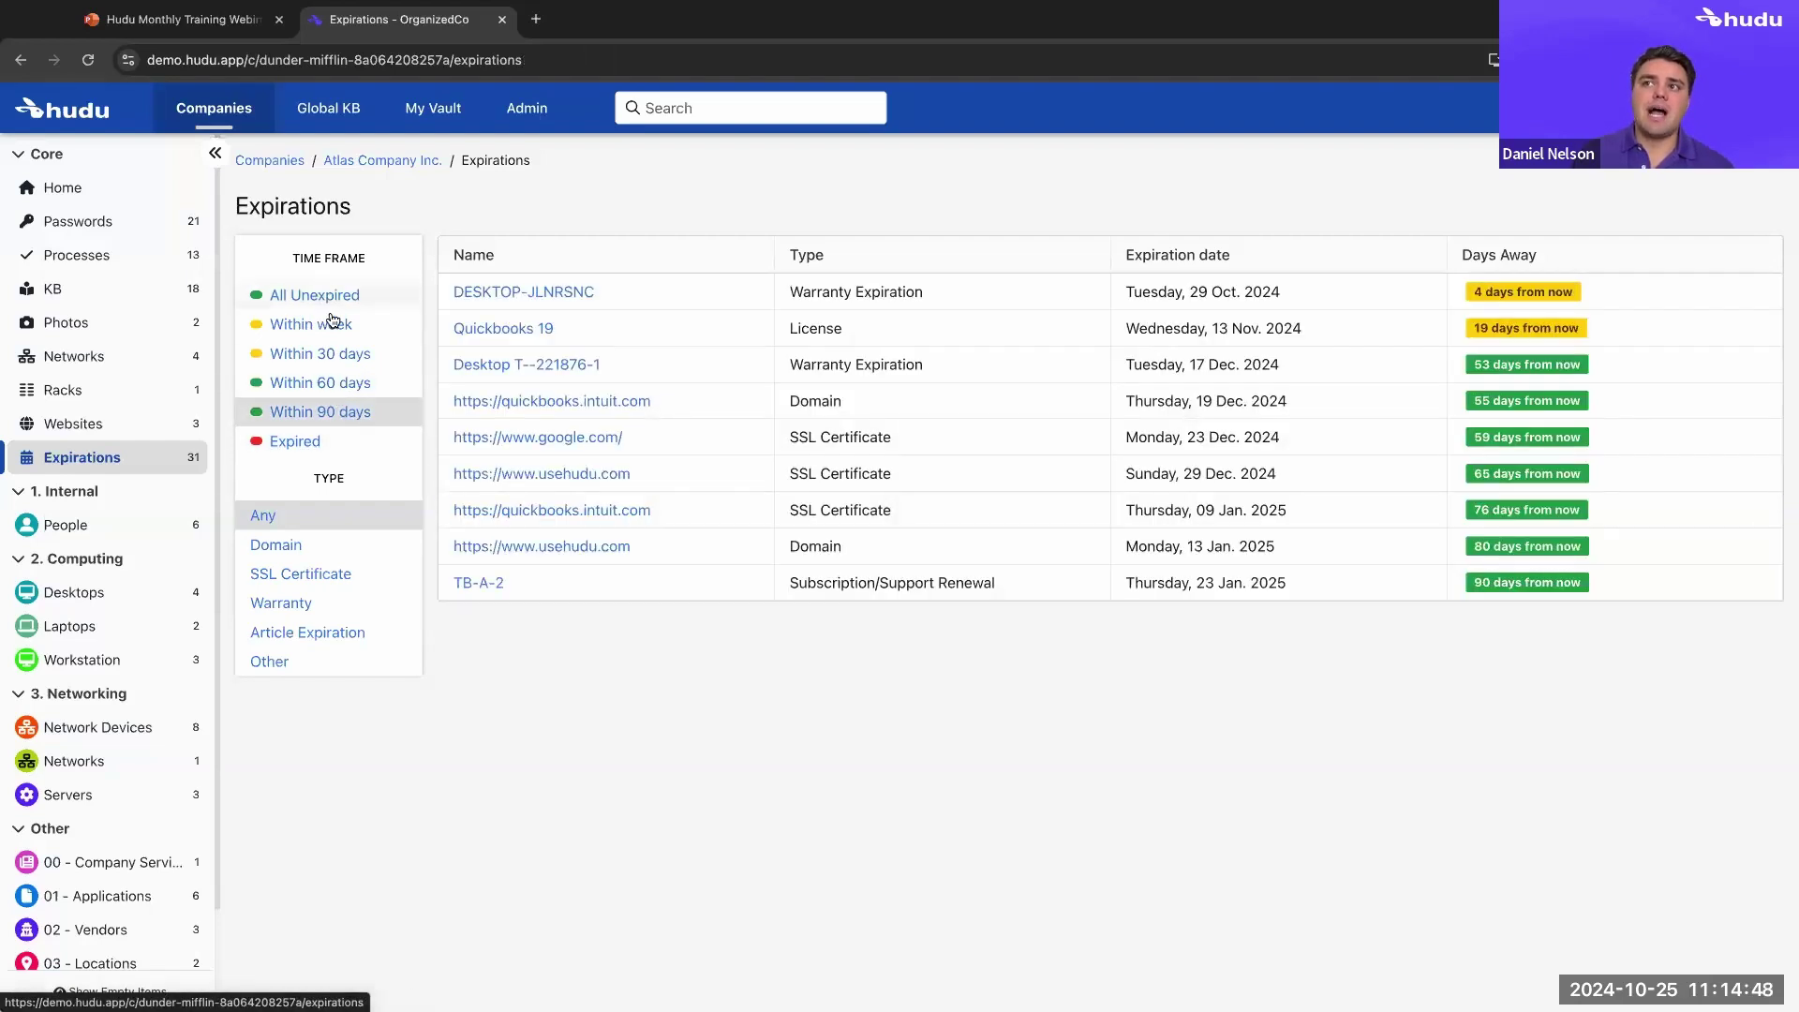
{"action": "left_click", "coordinate": [316, 637]}
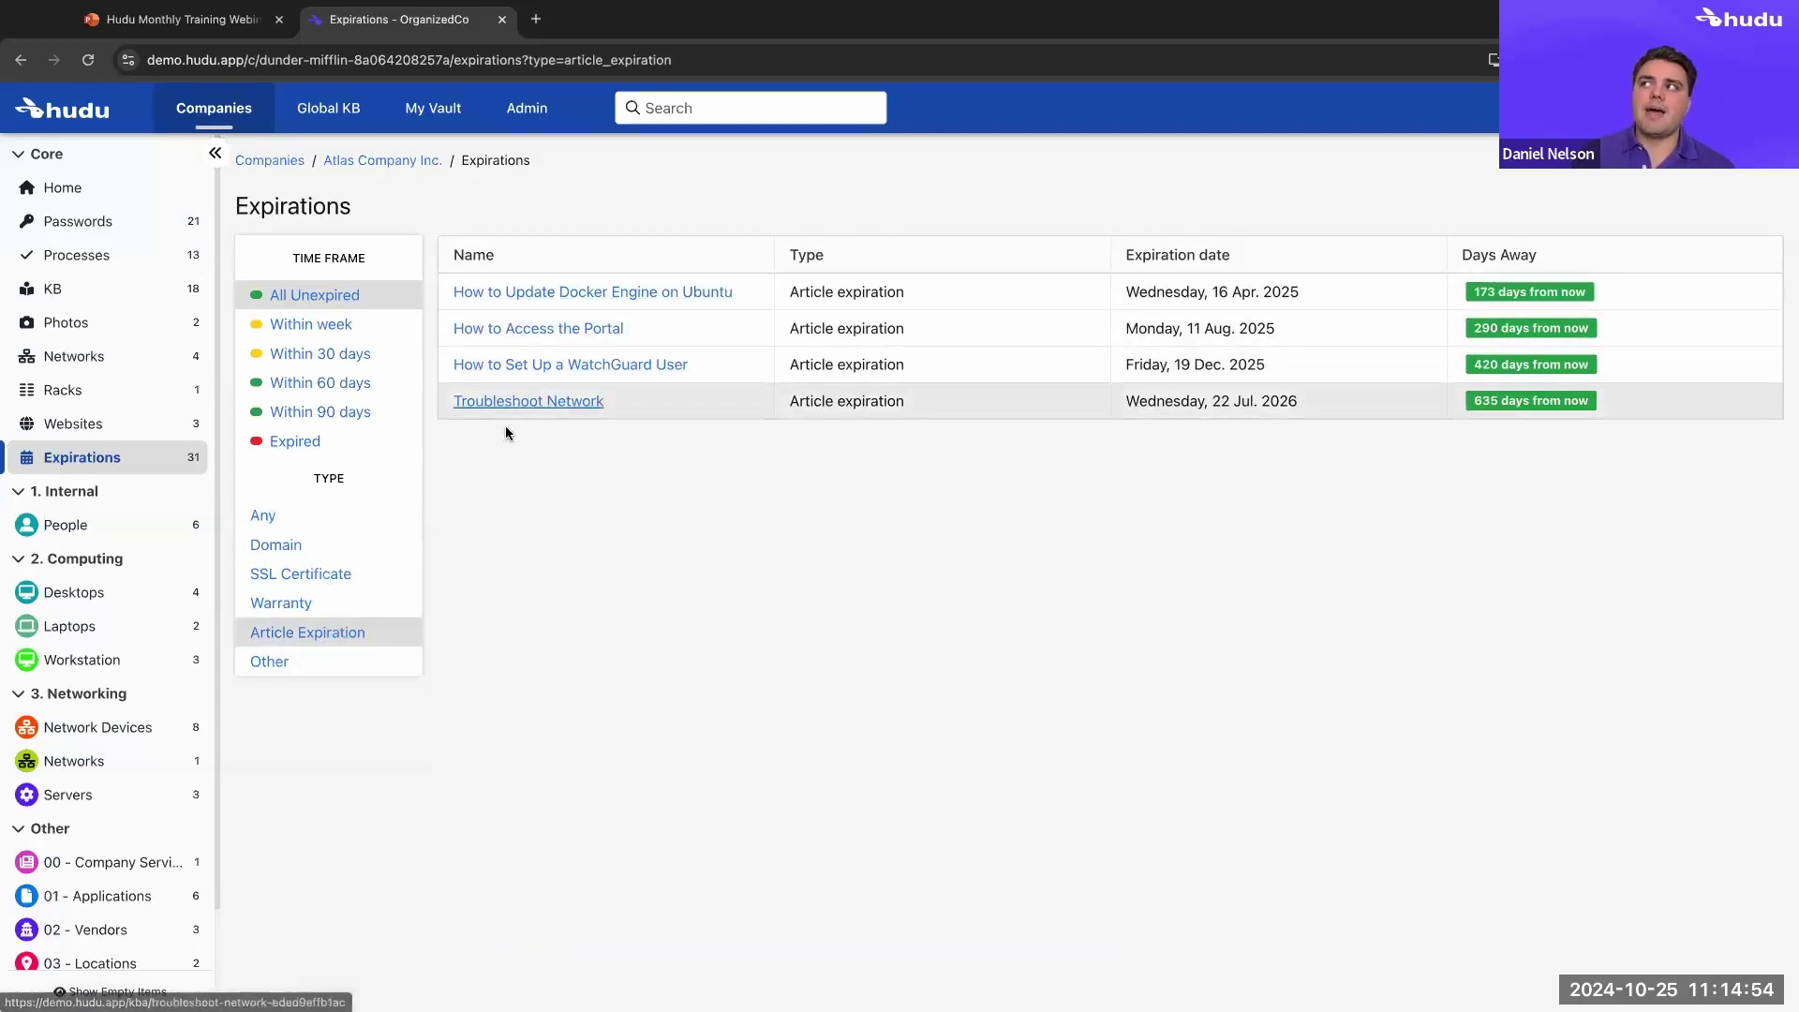
Open the Expirations documentation tool in the admin area and review the expirations across all companies
{"action": "left_click", "coordinate": [518, 113]}
{"action": "scroll", "coordinate": [608, 698], "scroll_direction": "down", "scroll_amount": 4}
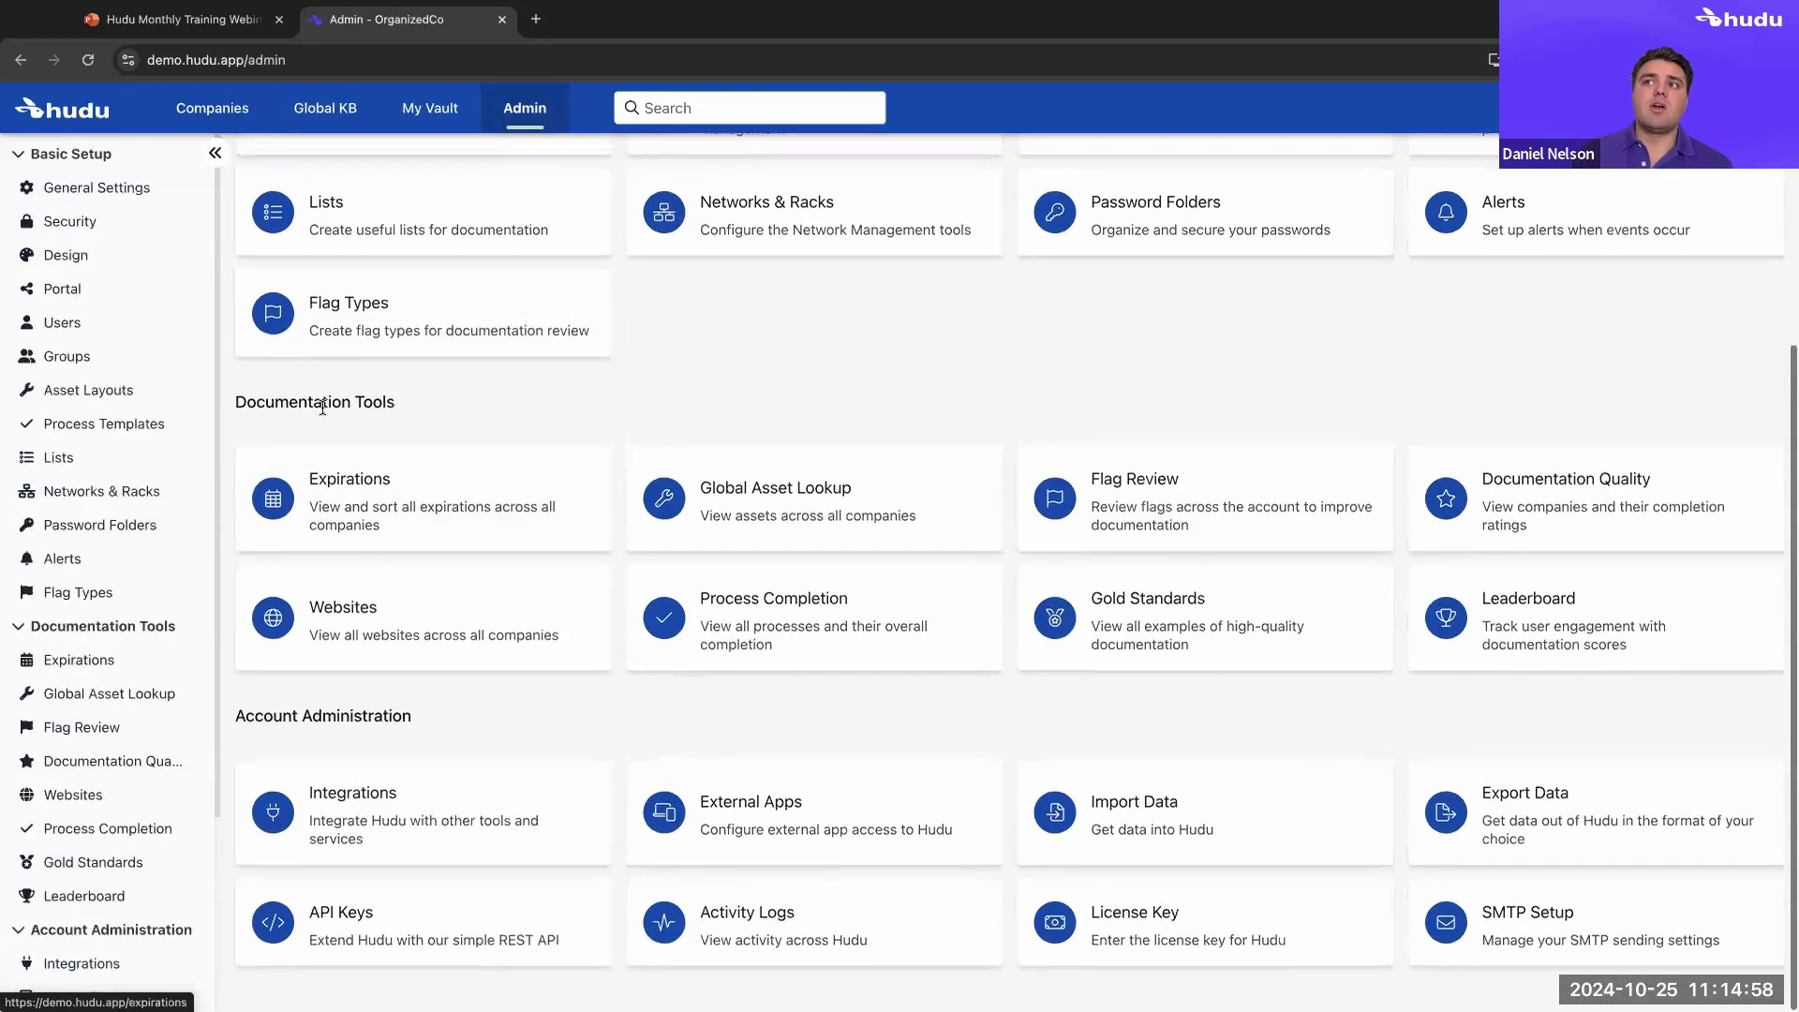
{"action": "left_click_drag", "start_coordinate": [234, 404], "coordinate": [451, 413]}
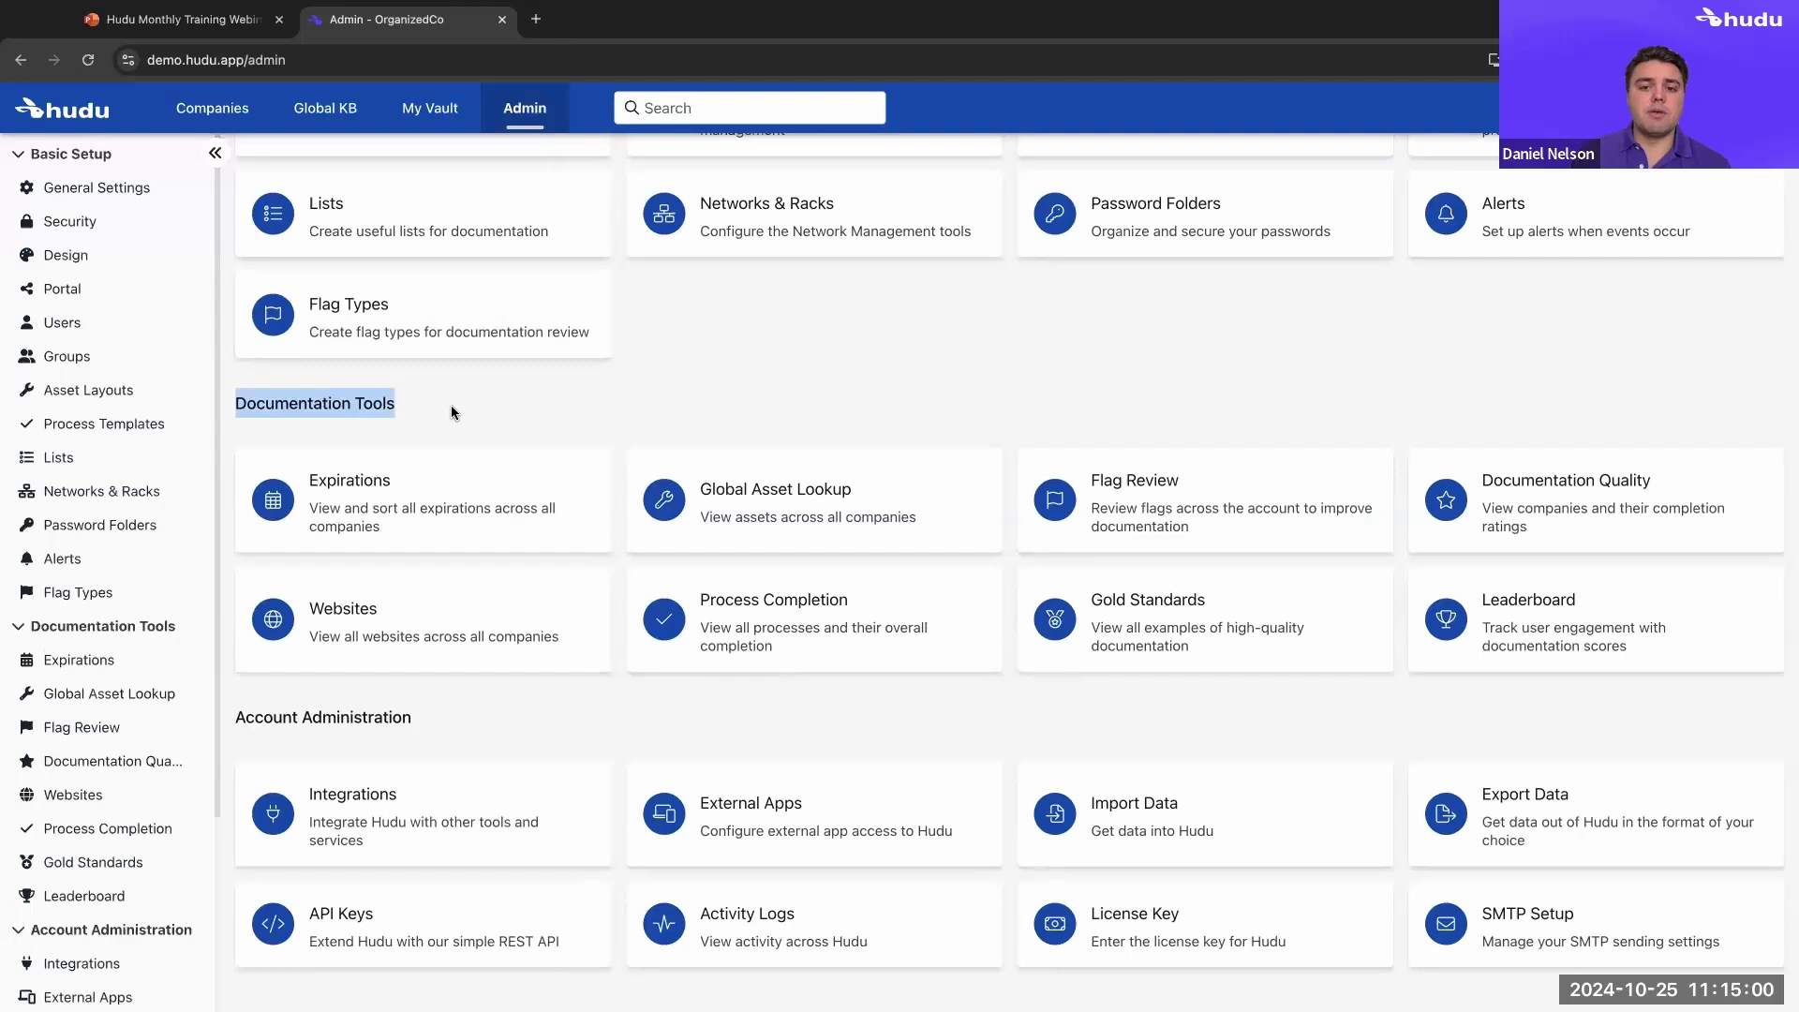
{"action": "left_click", "coordinate": [452, 412]}
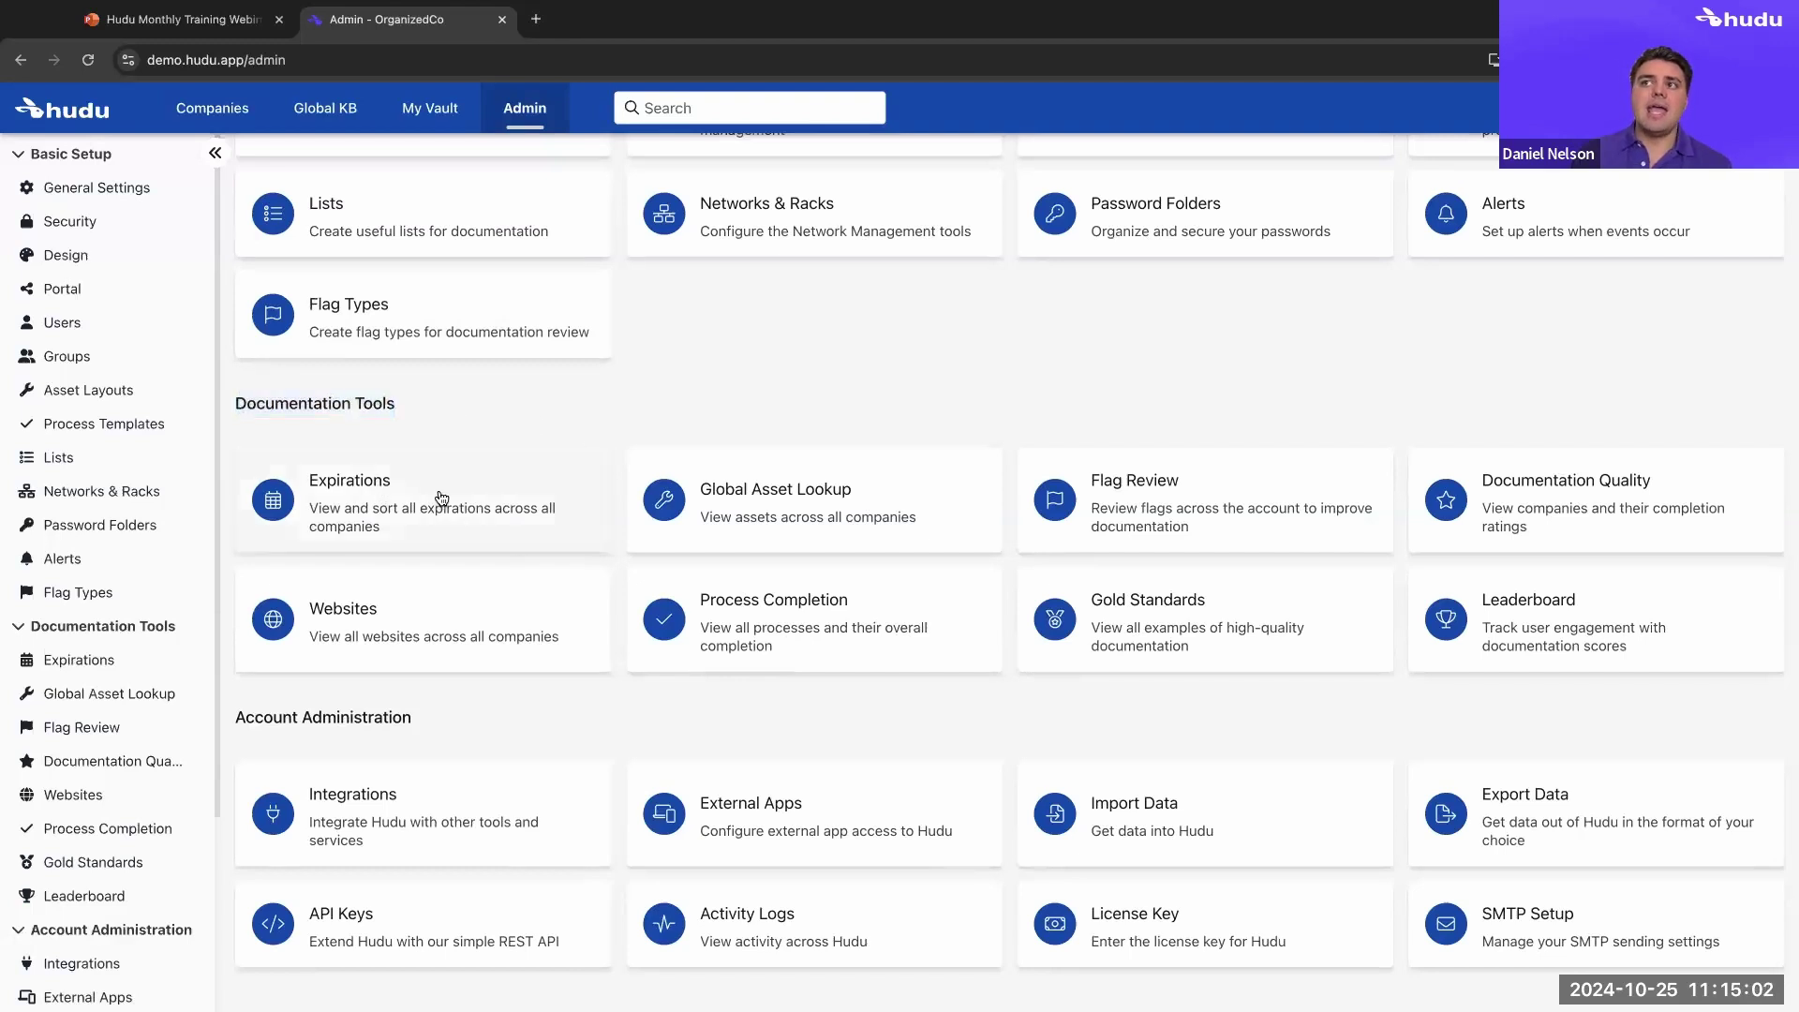
{"action": "left_click", "coordinate": [398, 497]}
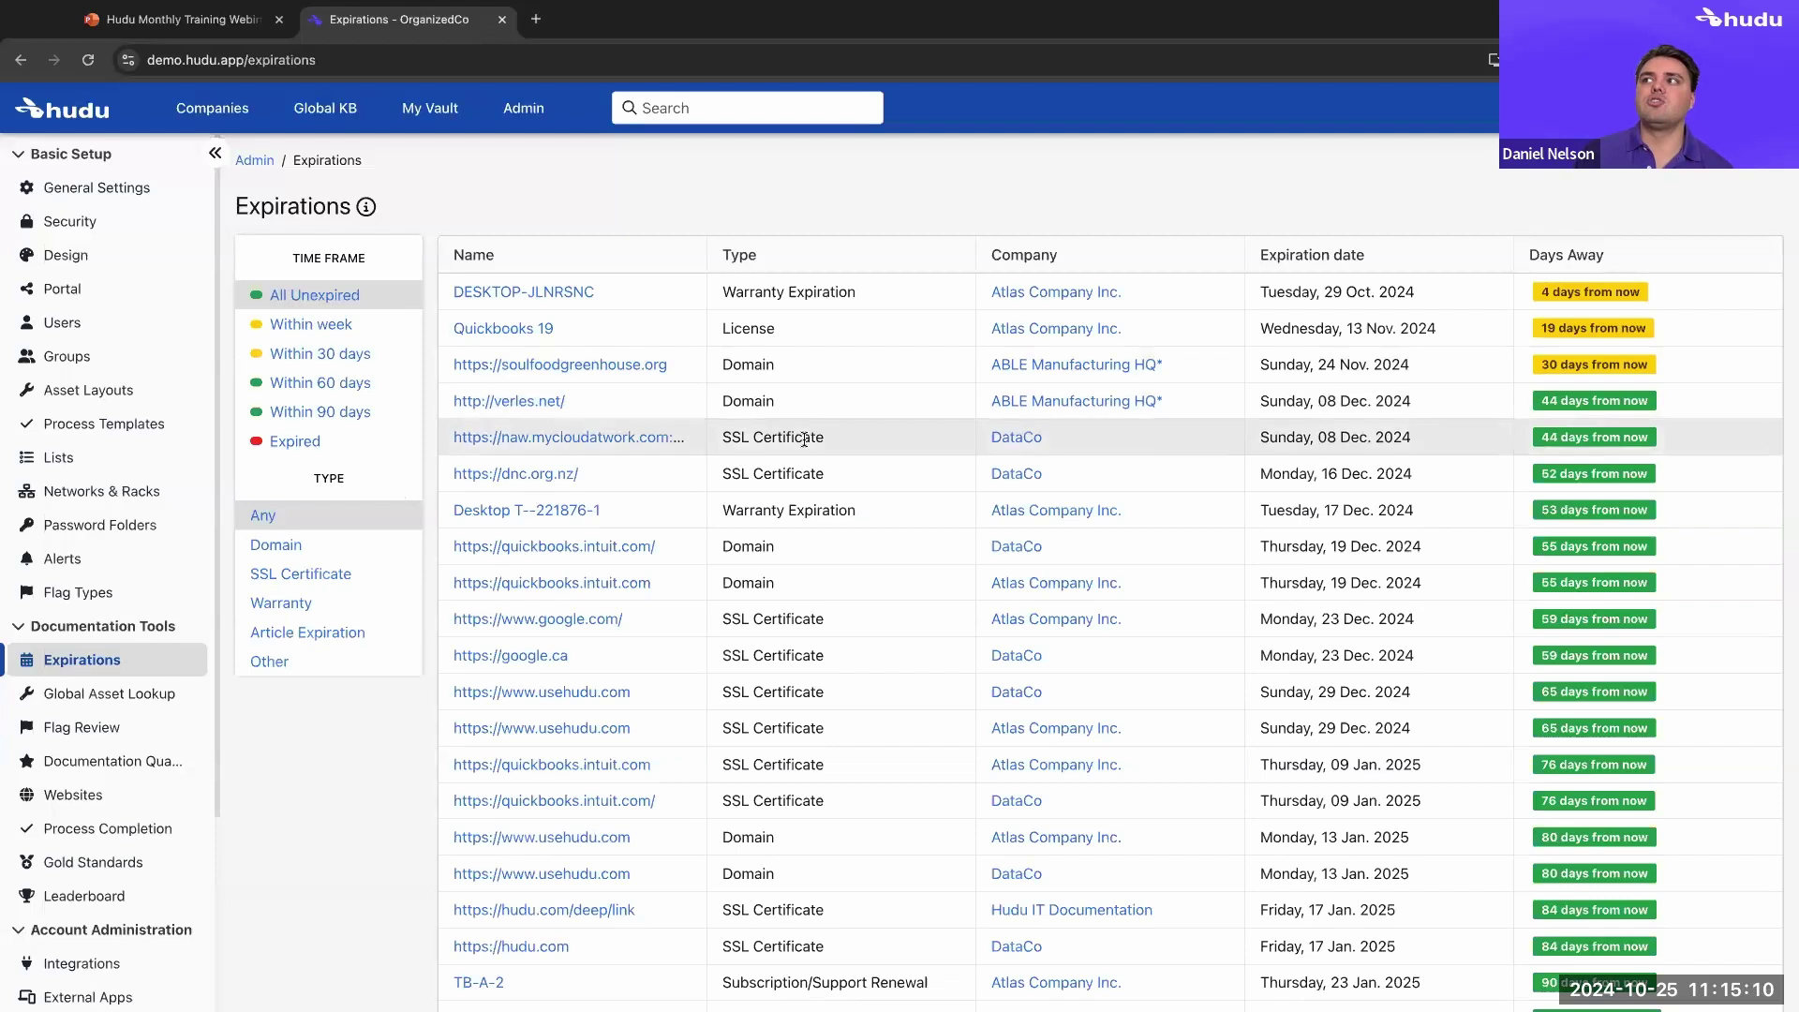
{"action": "scroll", "coordinate": [780, 446], "scroll_direction": "down", "scroll_amount": 1}
{"action": "scroll", "coordinate": [699, 405], "scroll_direction": "up", "scroll_amount": 1}
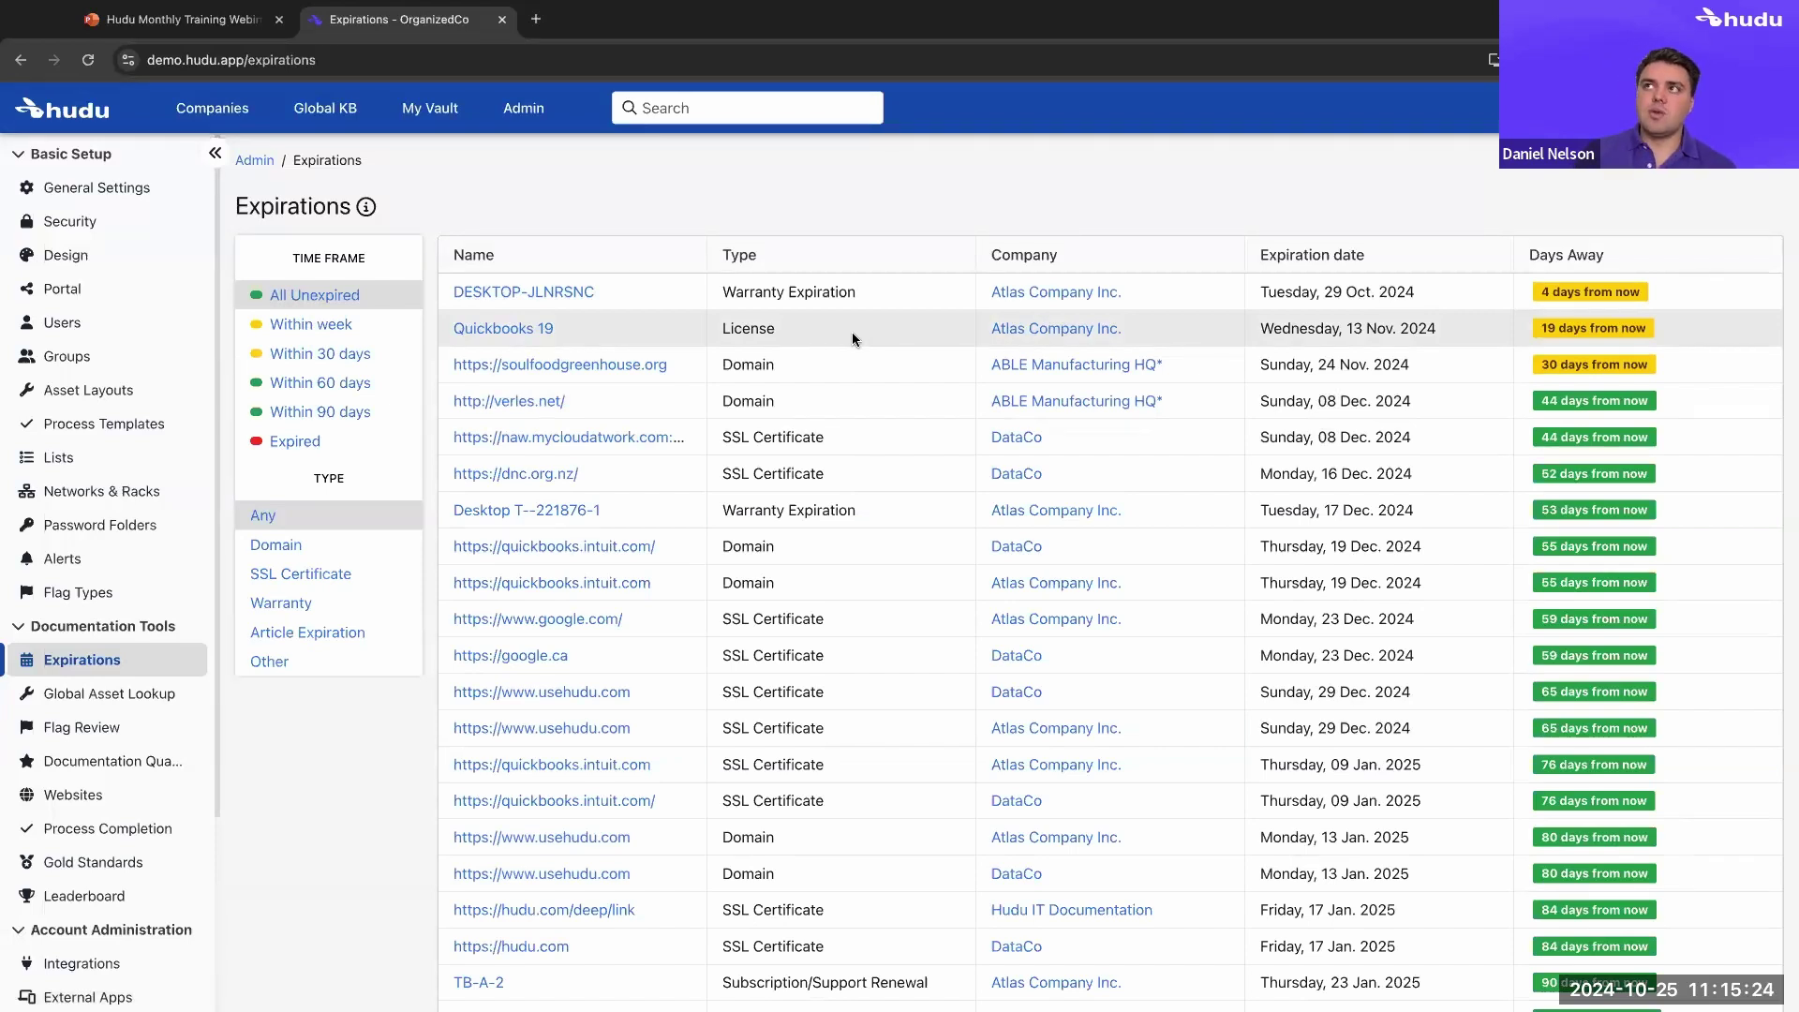
Start a new alert in the admin area with the Expiration List event and a trigger of 5 days before expiring
{"action": "left_click", "coordinate": [543, 121]}
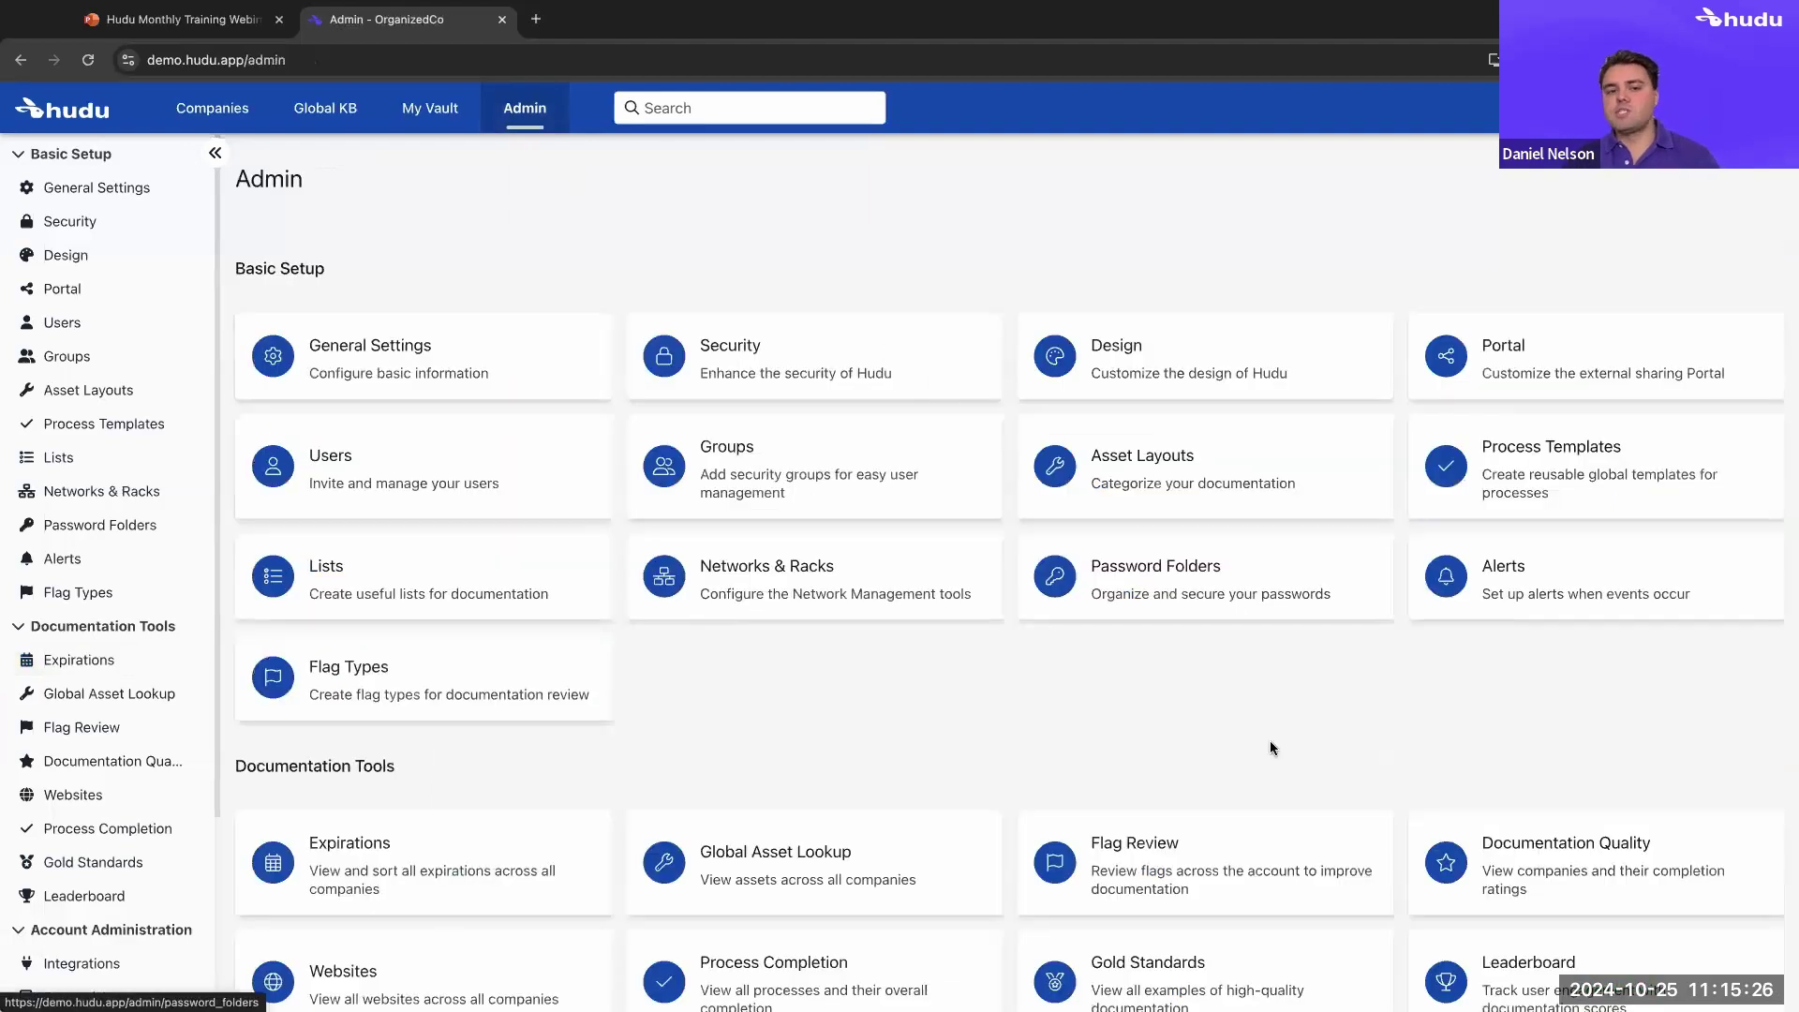
{"action": "left_click", "coordinate": [1569, 598]}
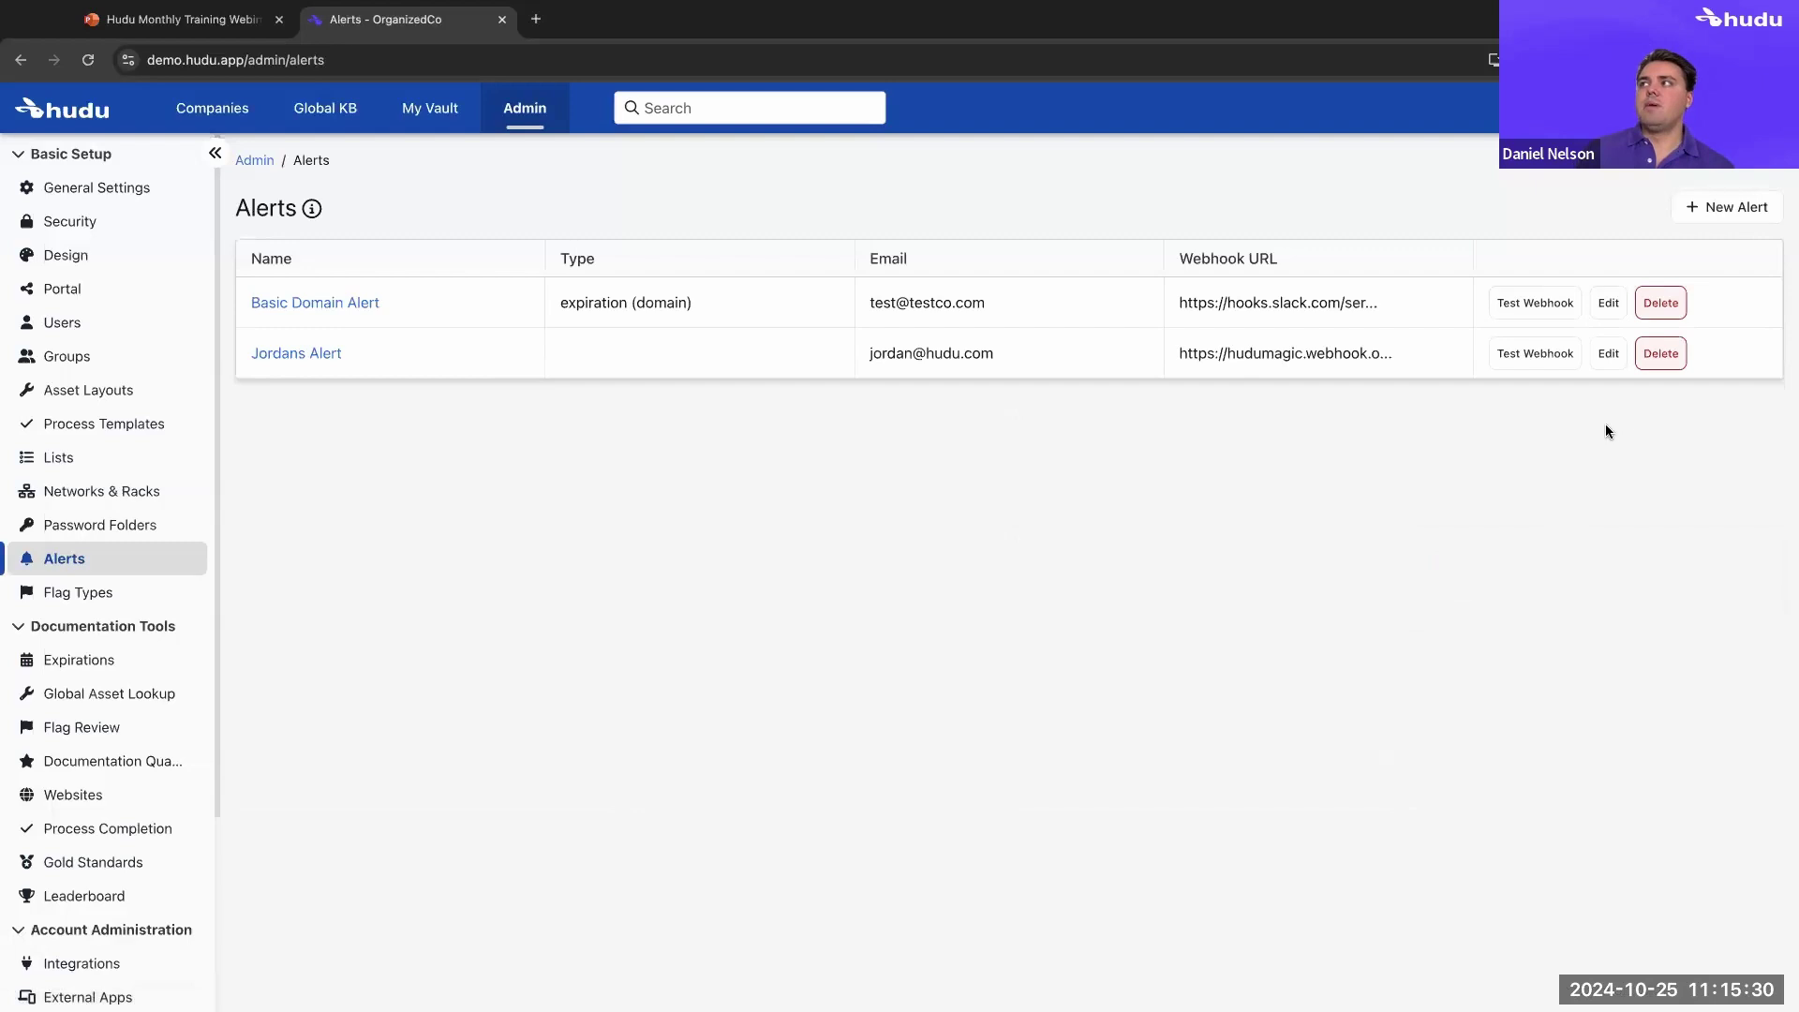
{"action": "left_click", "coordinate": [1736, 203]}
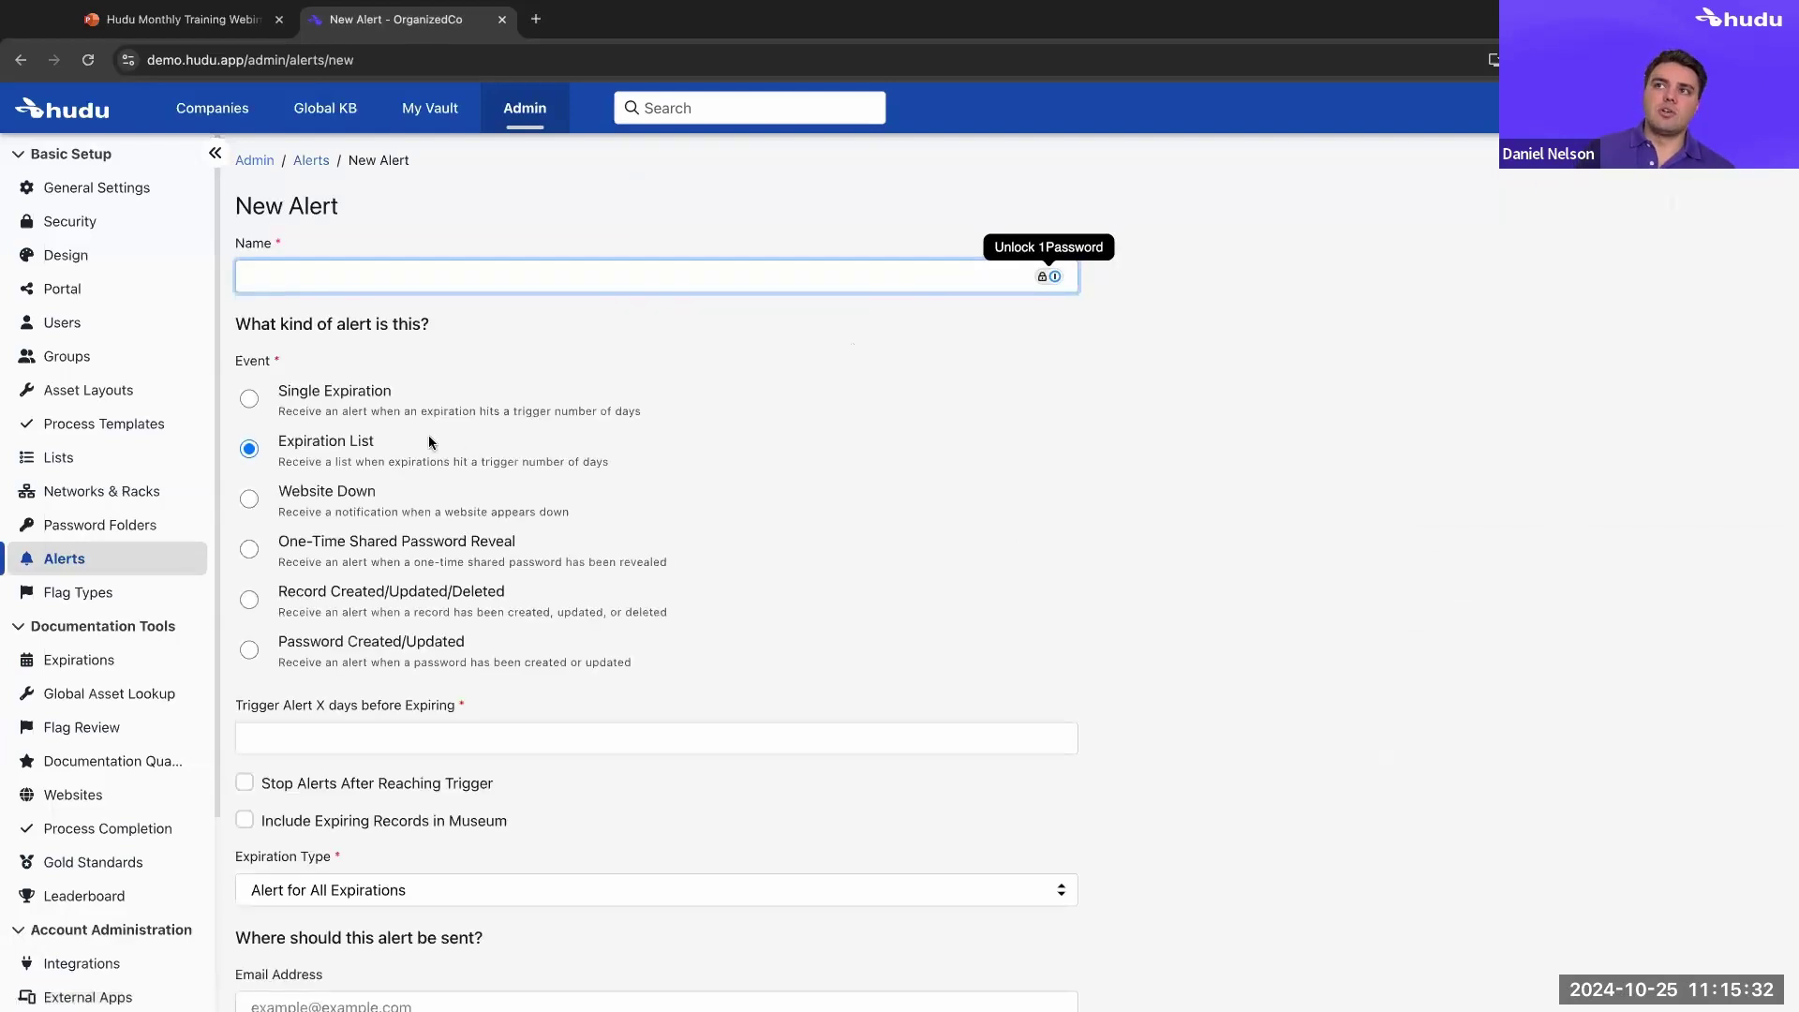
{"action": "left_click", "coordinate": [248, 401]}
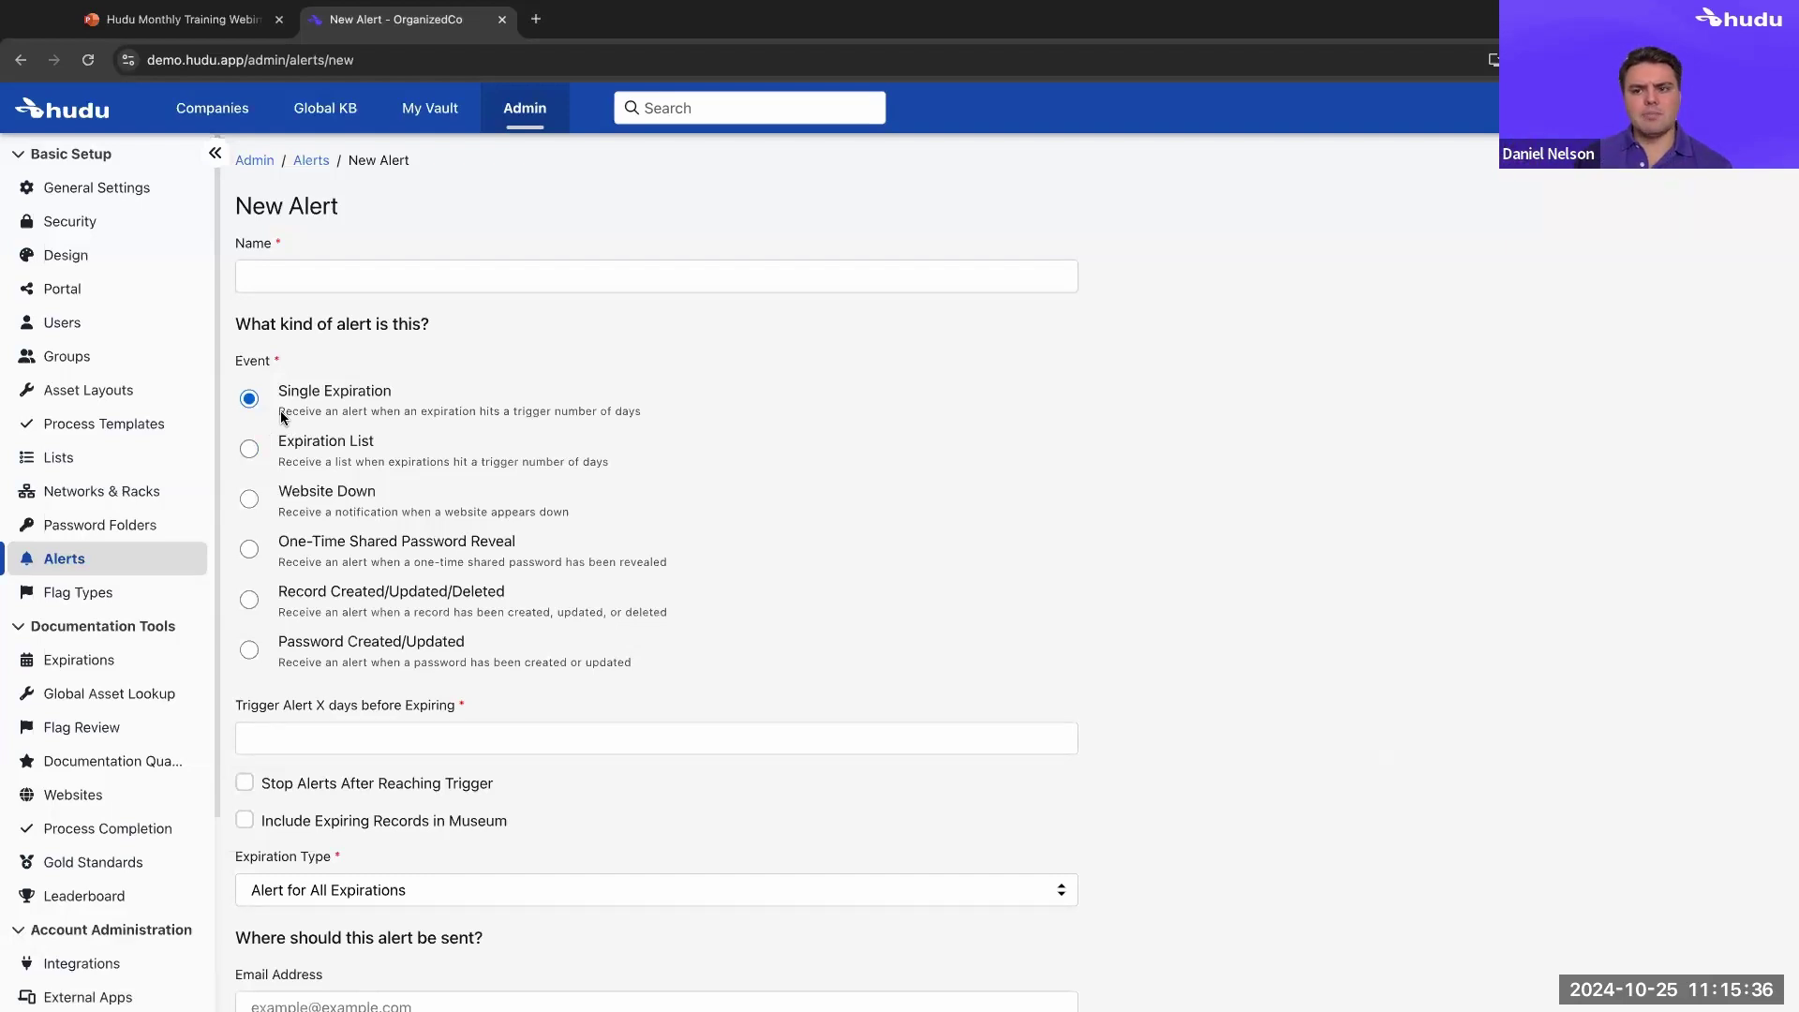
{"action": "left_click", "coordinate": [251, 449]}
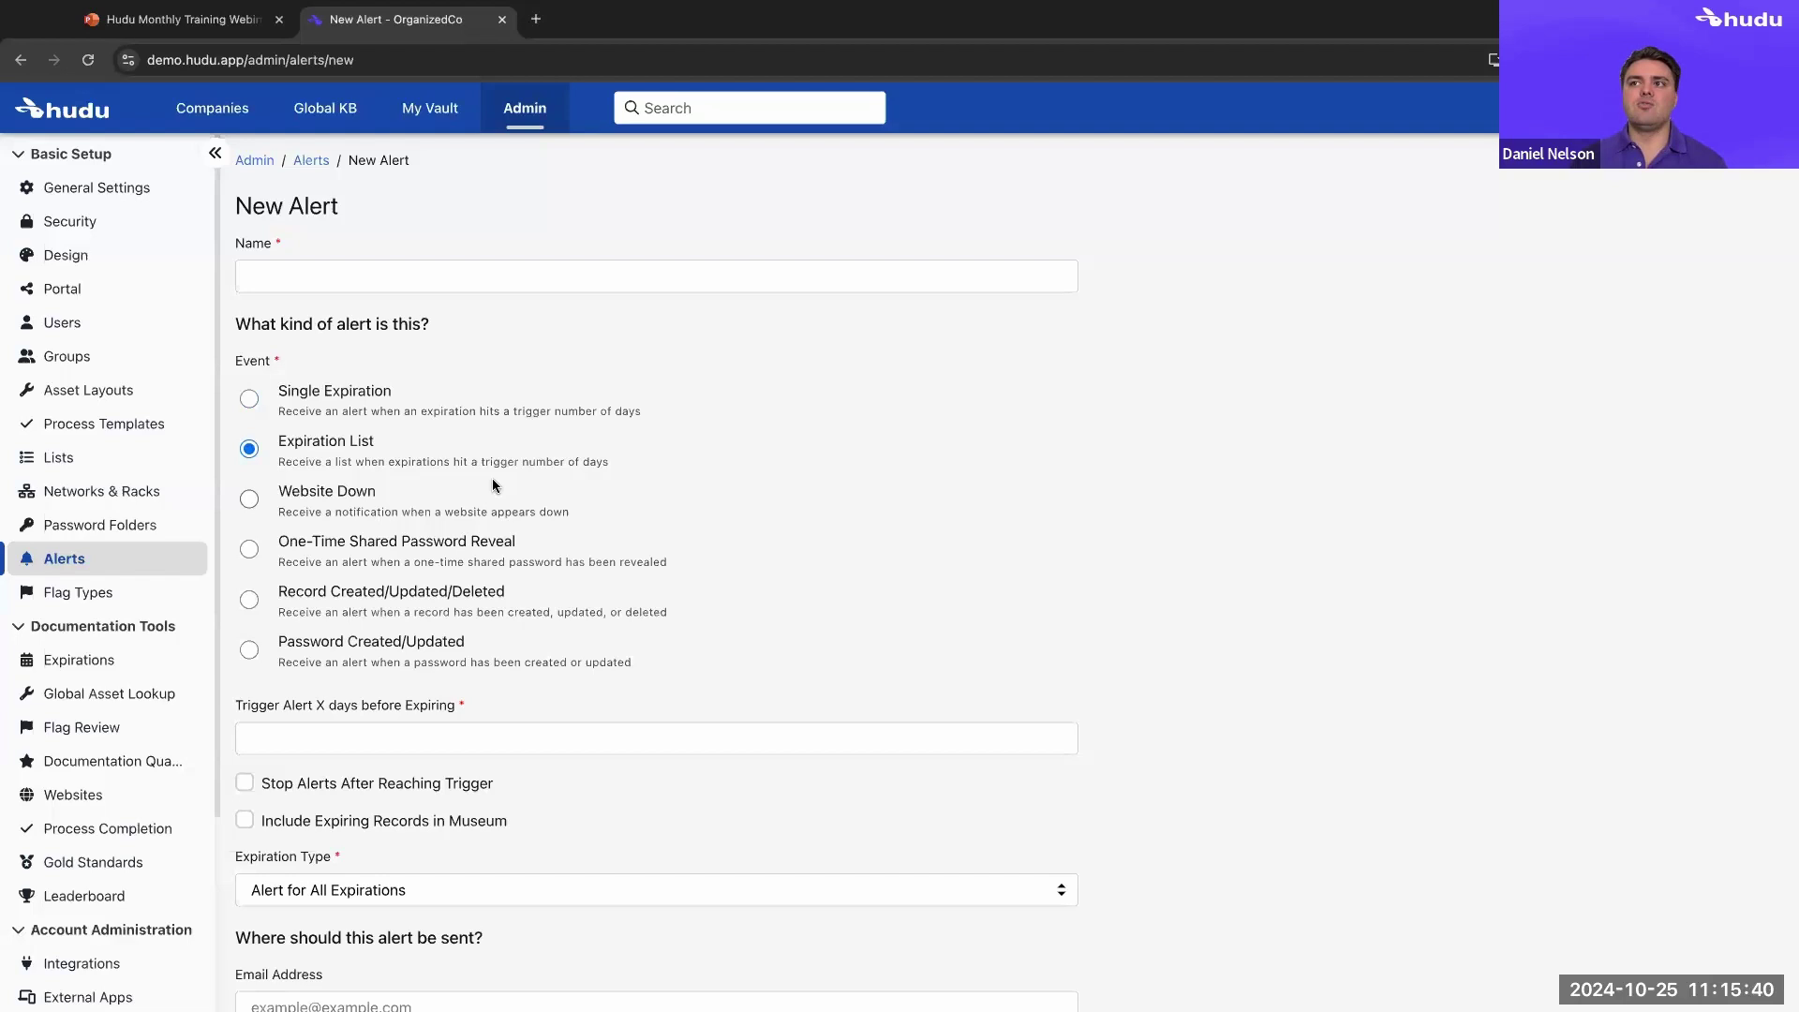
{"action": "left_click", "coordinate": [384, 742]}
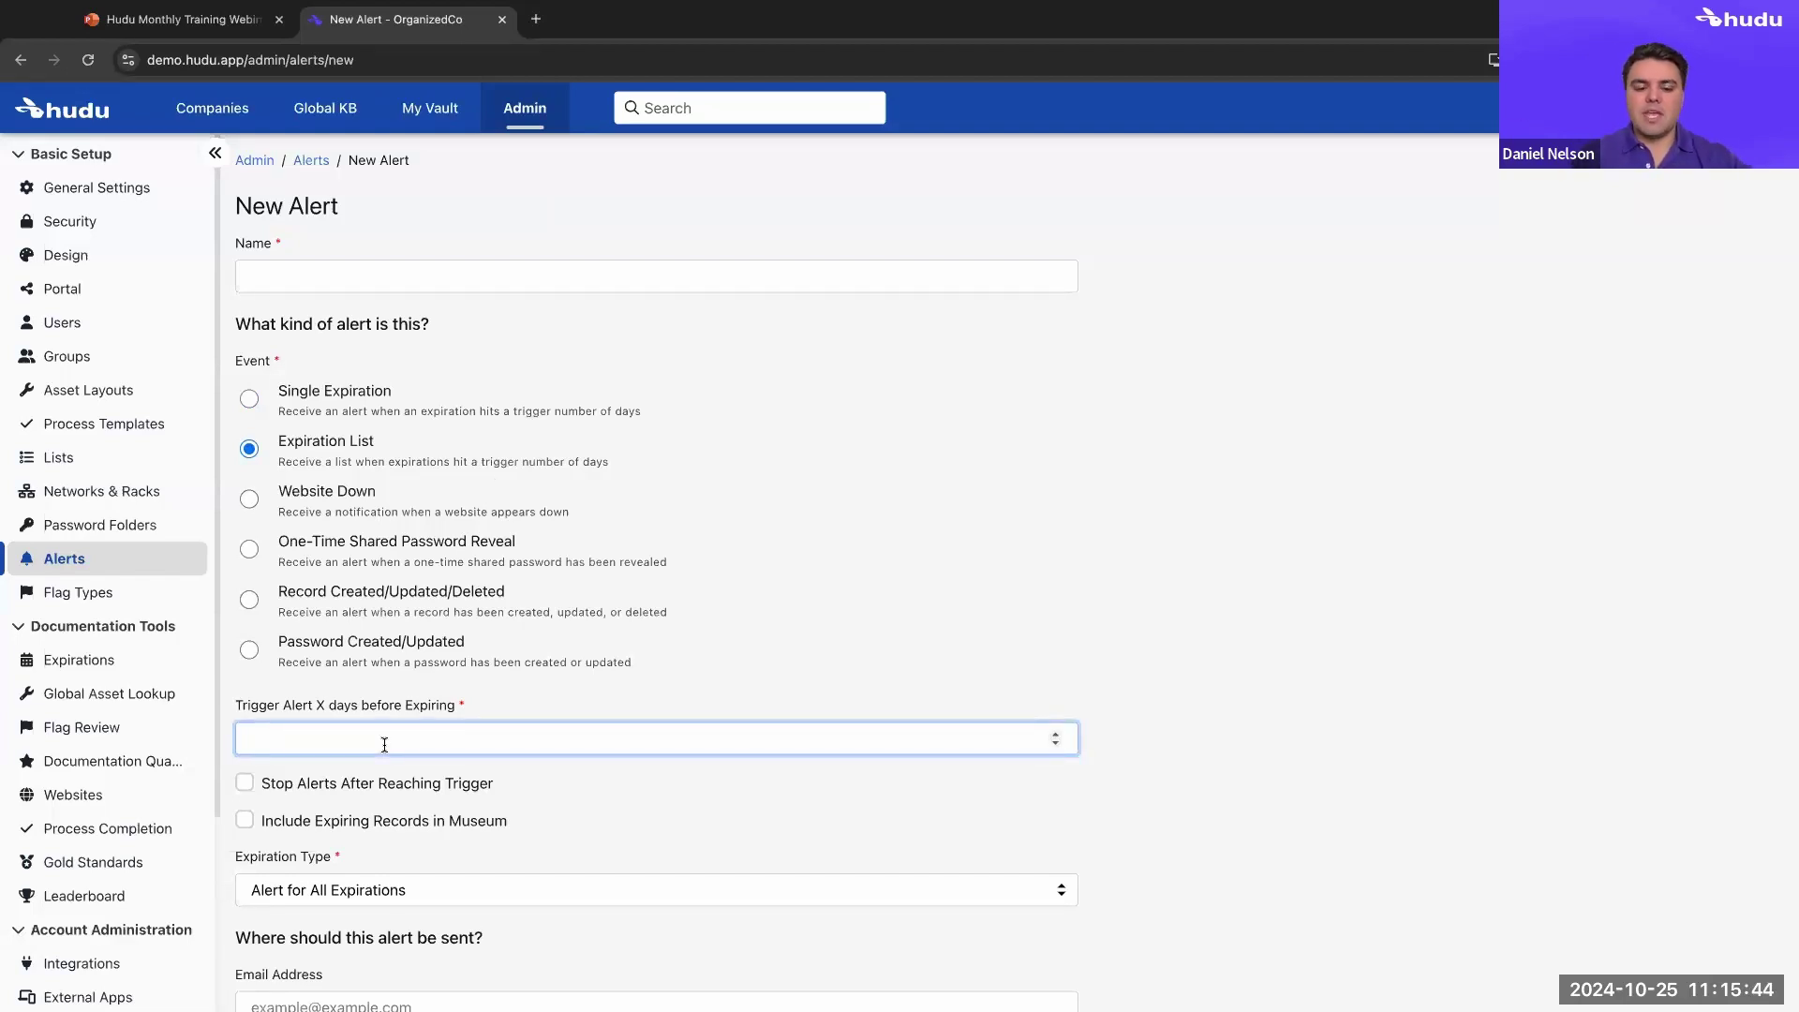
{"action": "type", "text": "30"}
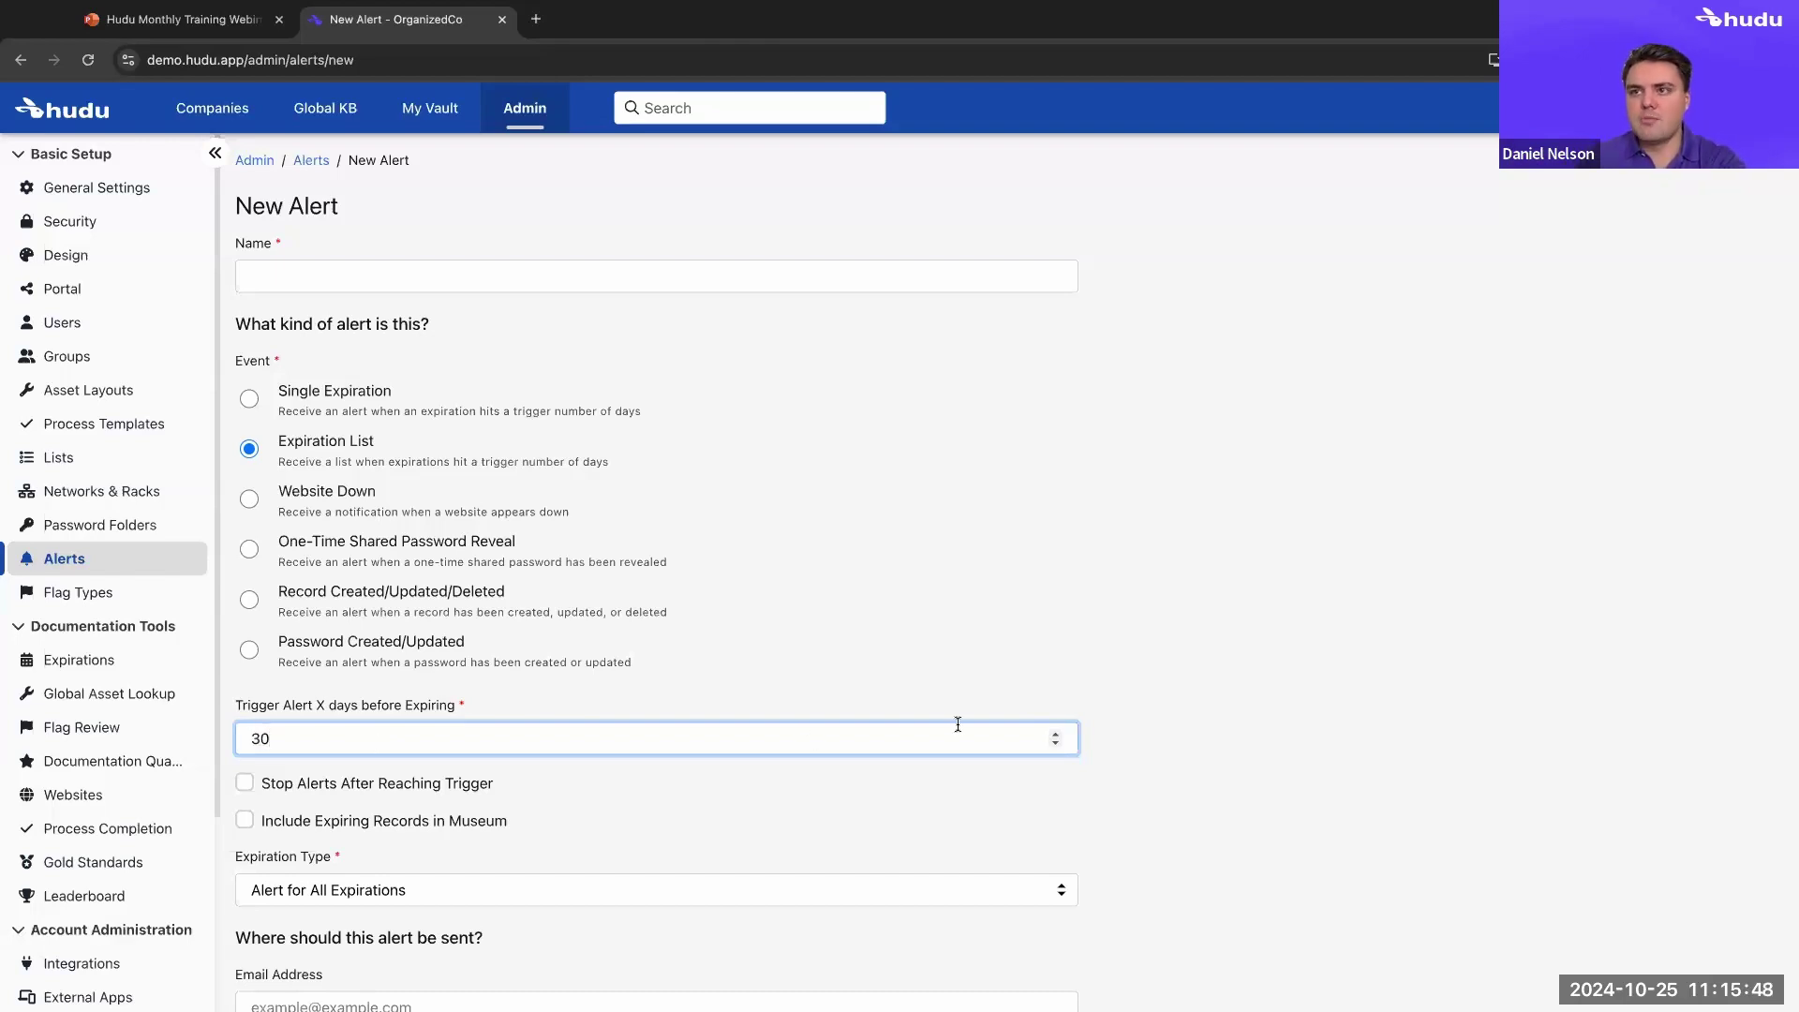
{"action": "key", "text": "BackSpace"}
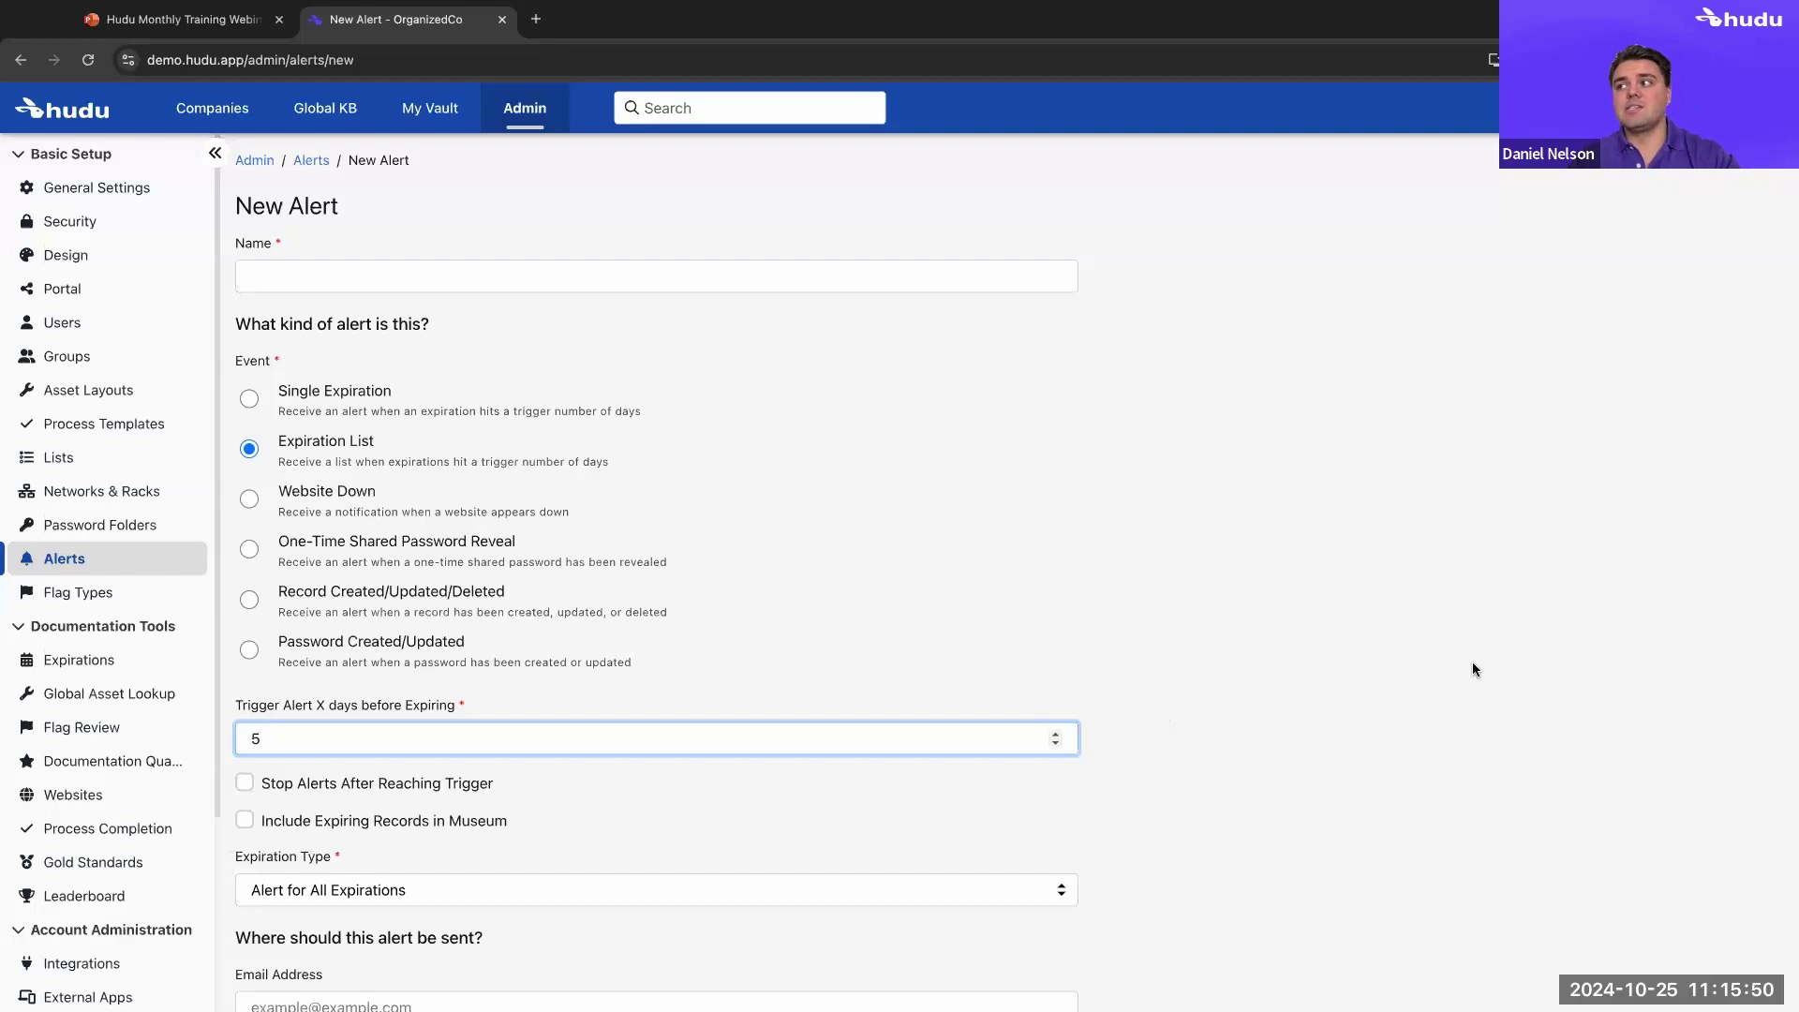
{"action": "left_click", "coordinate": [1284, 656]}
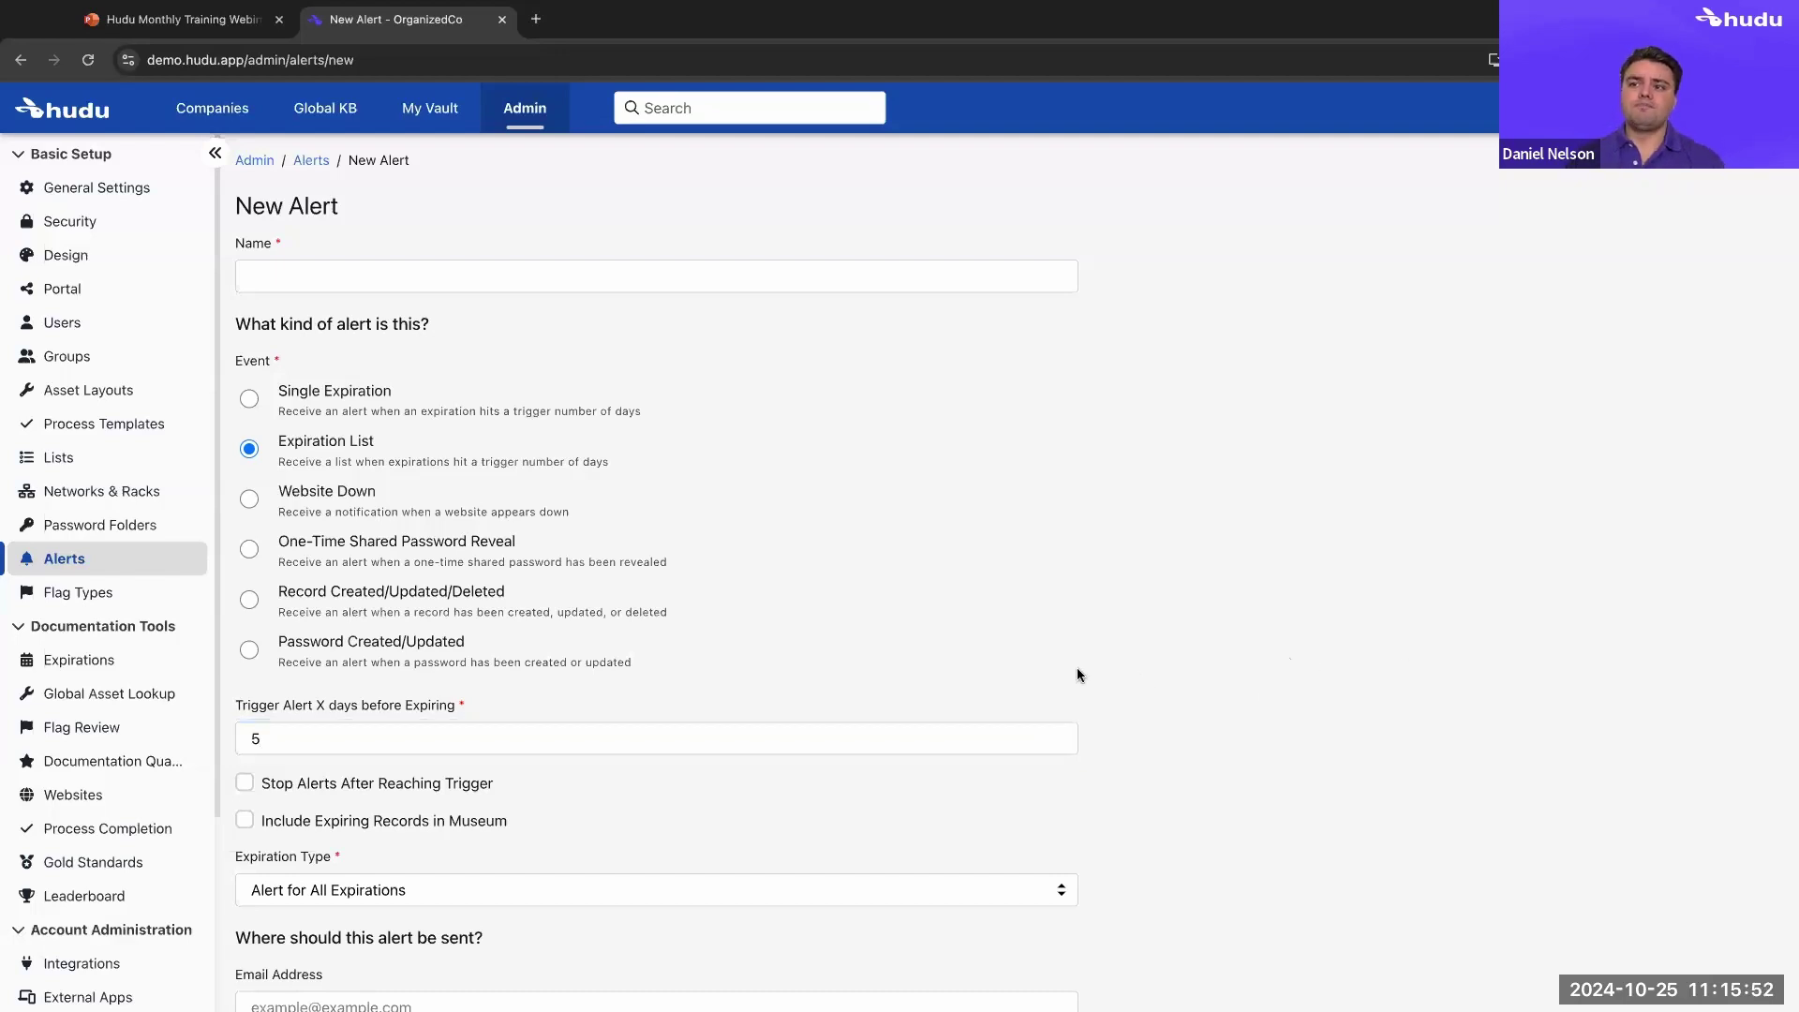
Enable the optional webhook configuration for the alert and review its URL, payload, variables and setup guides
{"action": "scroll", "coordinate": [824, 717], "scroll_direction": "down", "scroll_amount": 2}
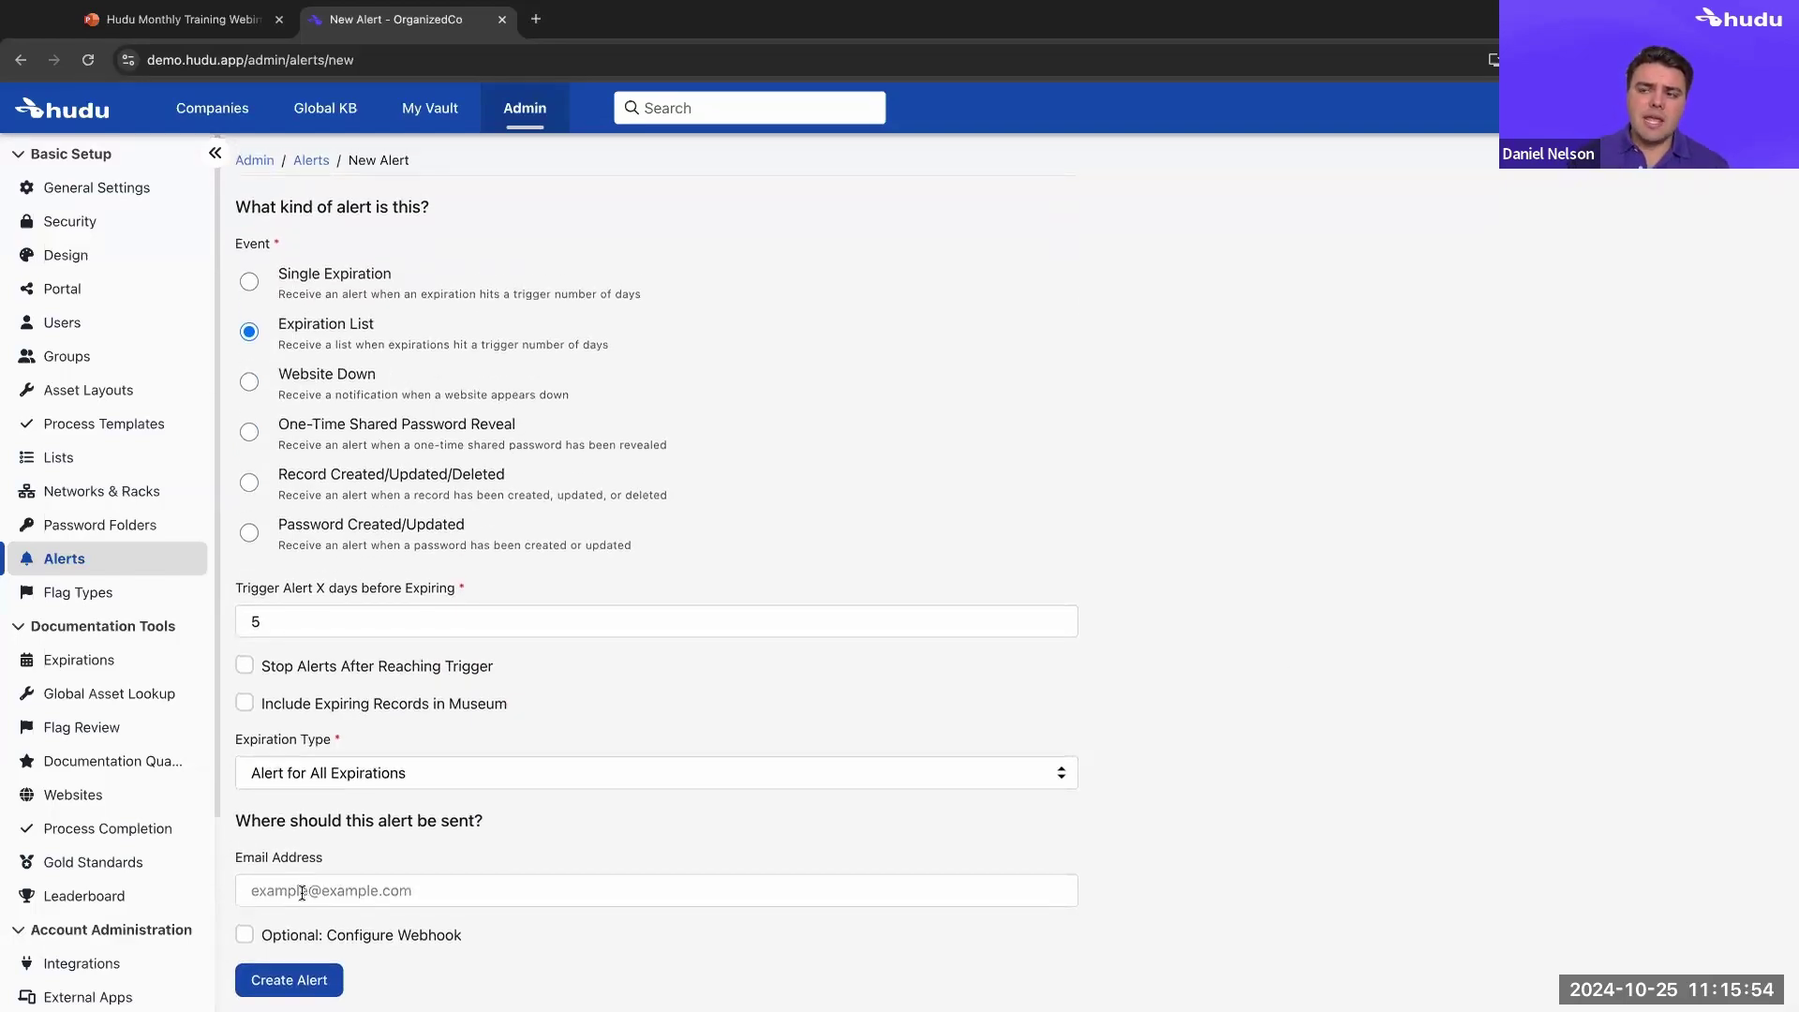
{"action": "left_click", "coordinate": [245, 932]}
{"action": "scroll", "coordinate": [537, 876], "scroll_direction": "down", "scroll_amount": 5}
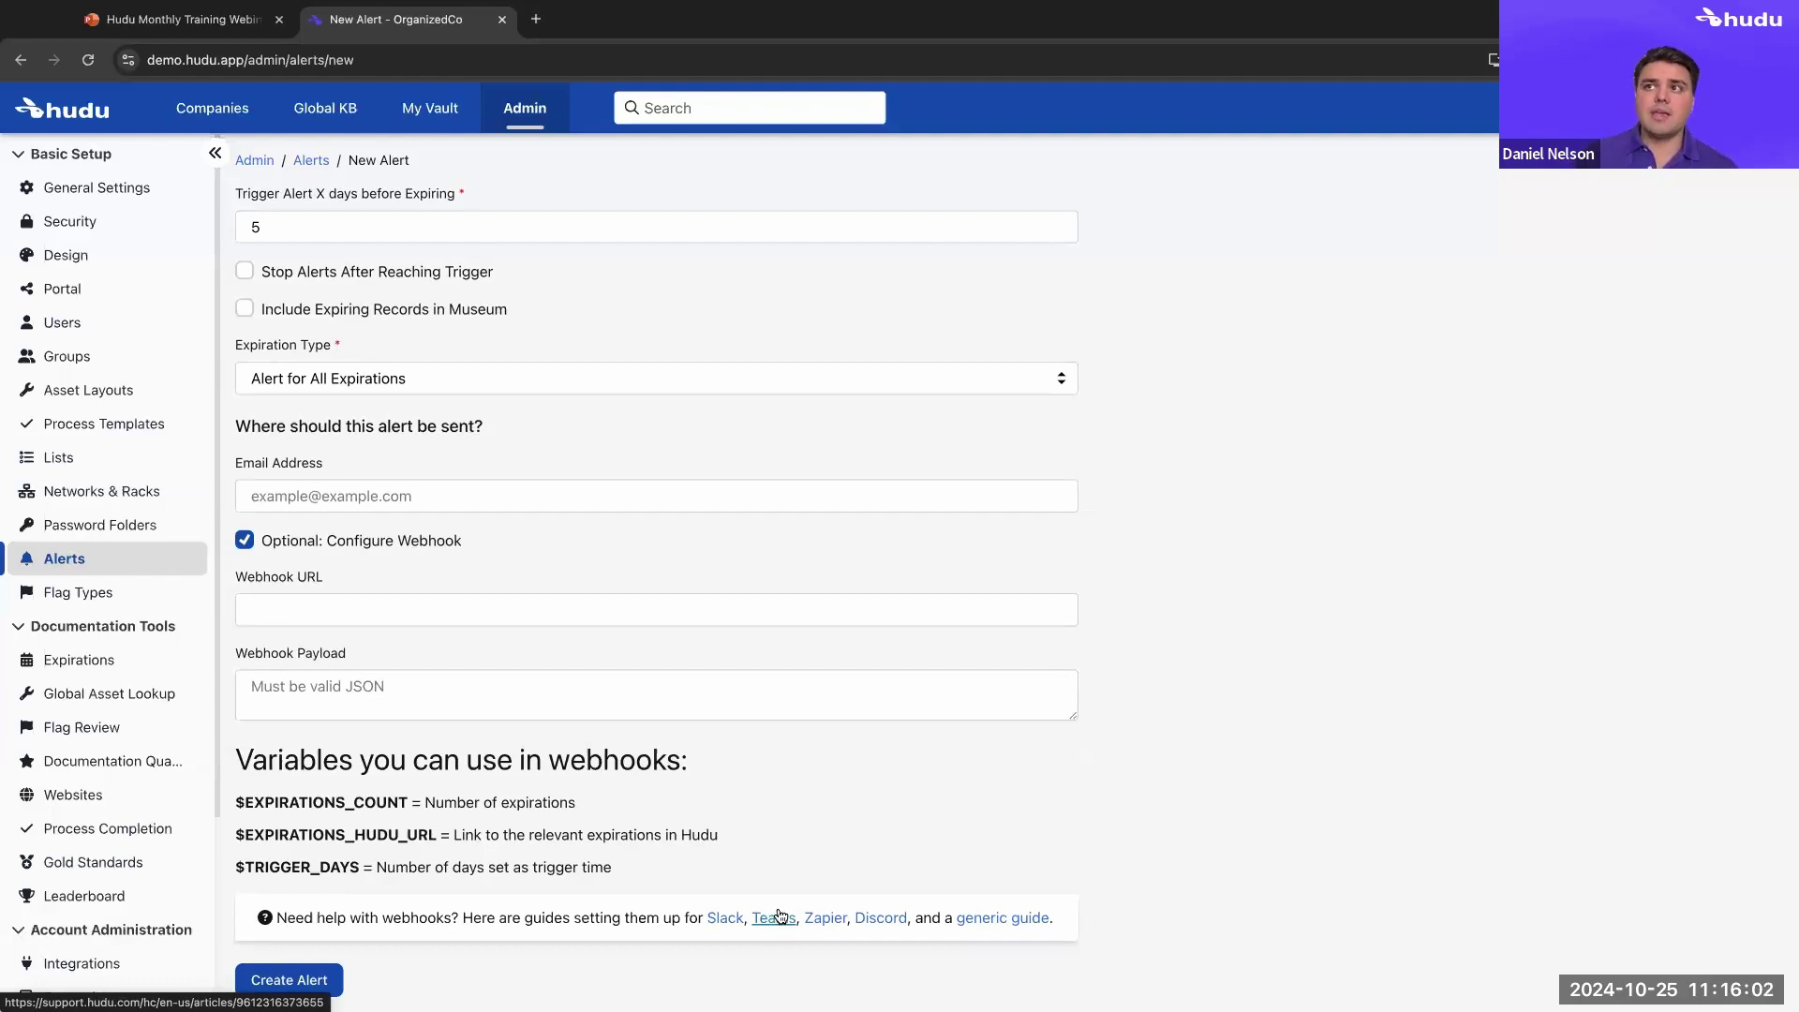
{"action": "scroll", "coordinate": [766, 884], "scroll_direction": "up", "scroll_amount": 5}
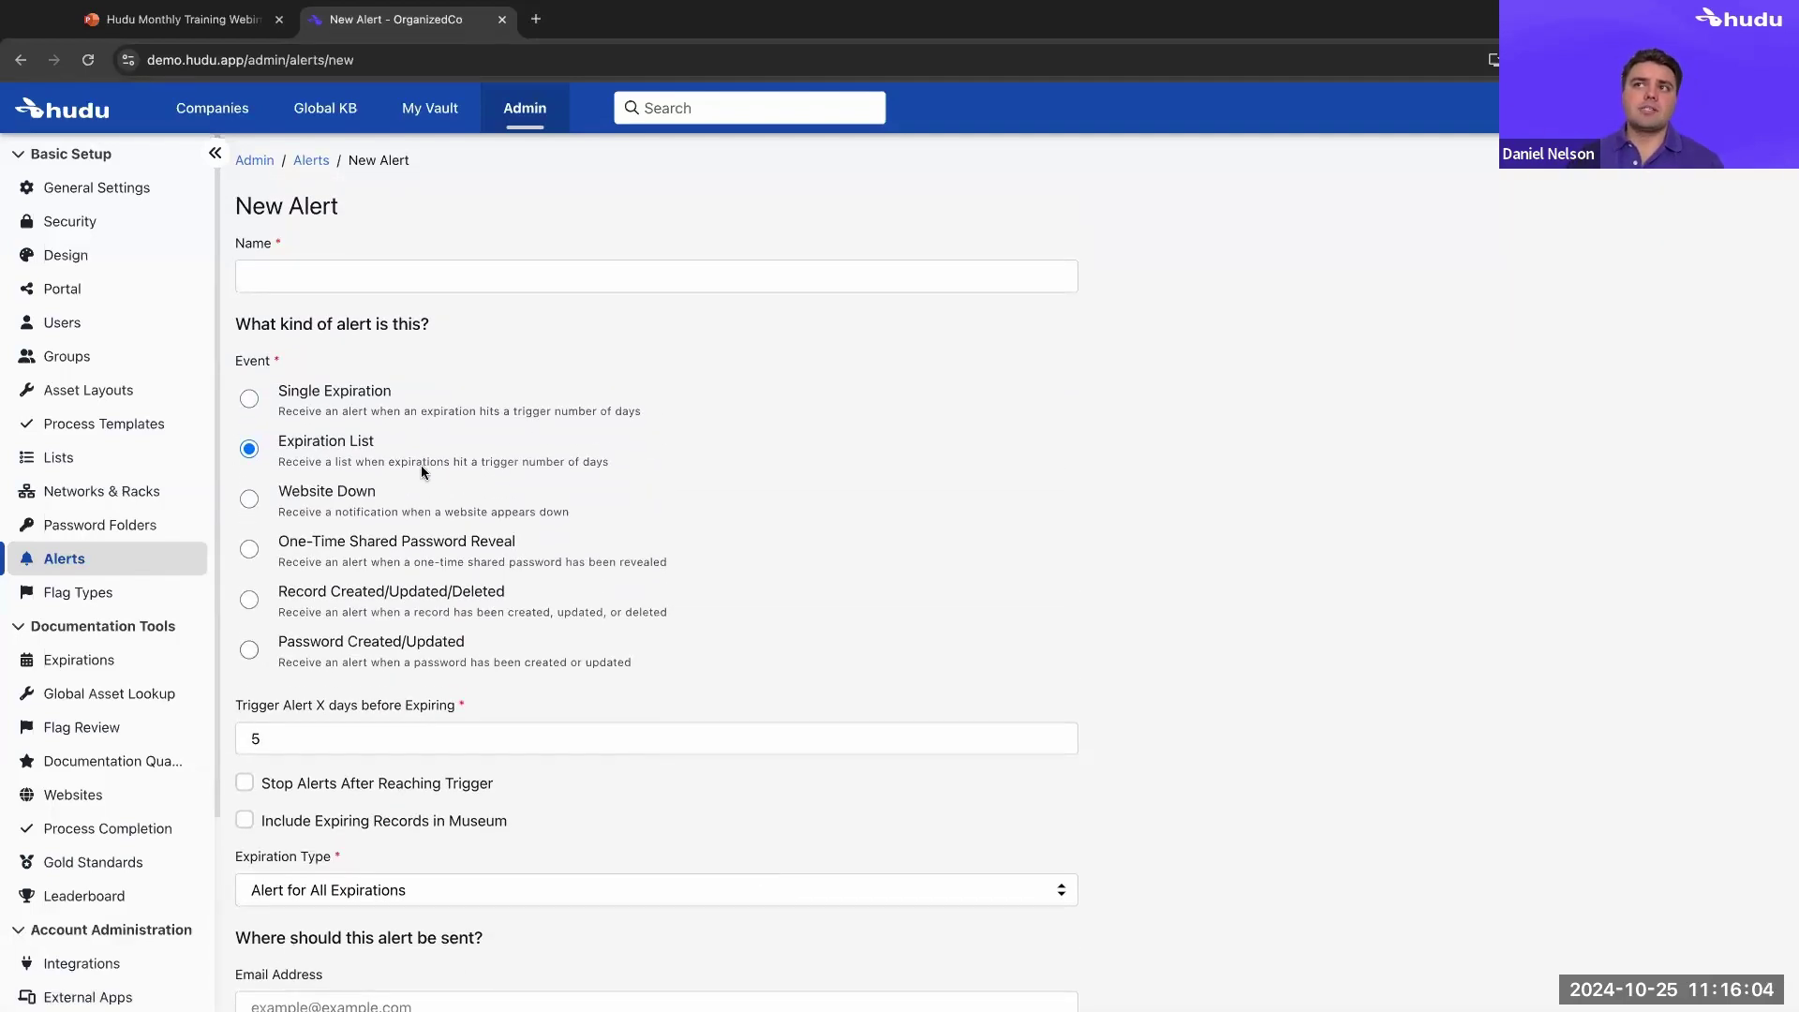
Change the alert's event to Record Created/Updated/Deleted and set the record type to Alert for only Passwords
{"action": "left_click", "coordinate": [249, 599]}
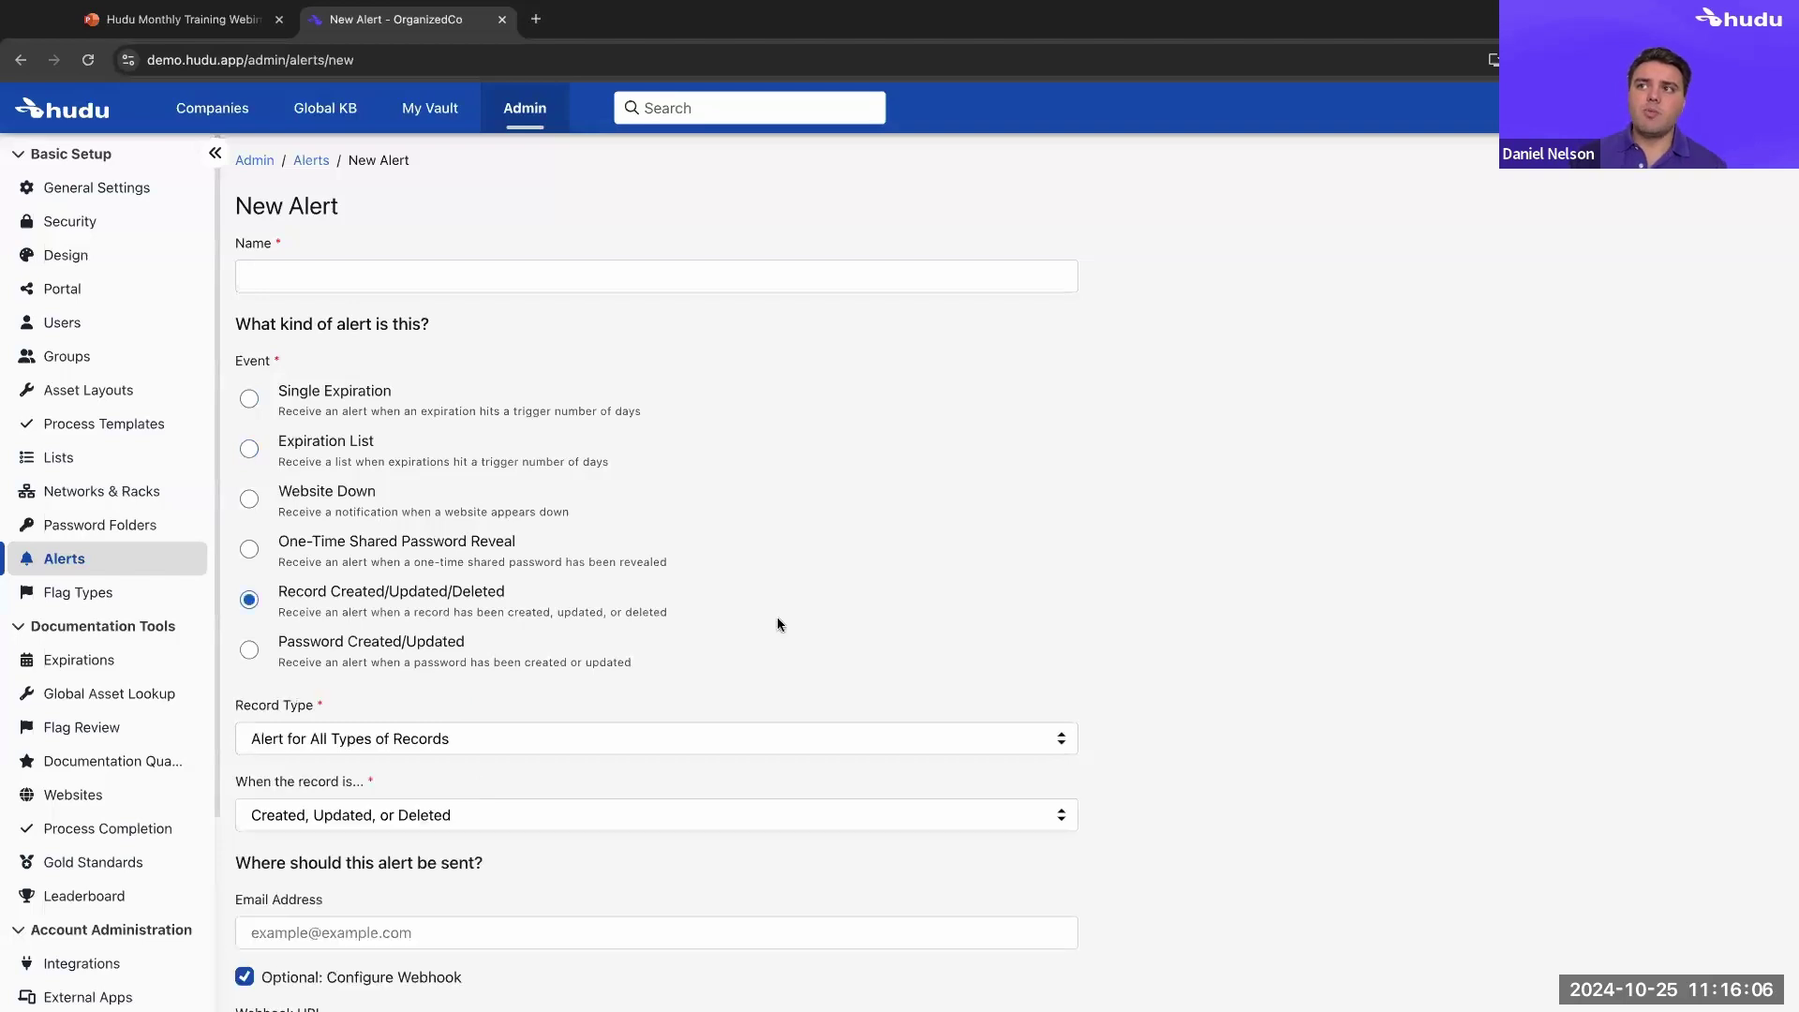
{"action": "scroll", "coordinate": [843, 619], "scroll_direction": "down", "scroll_amount": 4}
{"action": "scroll", "coordinate": [783, 594], "scroll_direction": "up", "scroll_amount": 1}
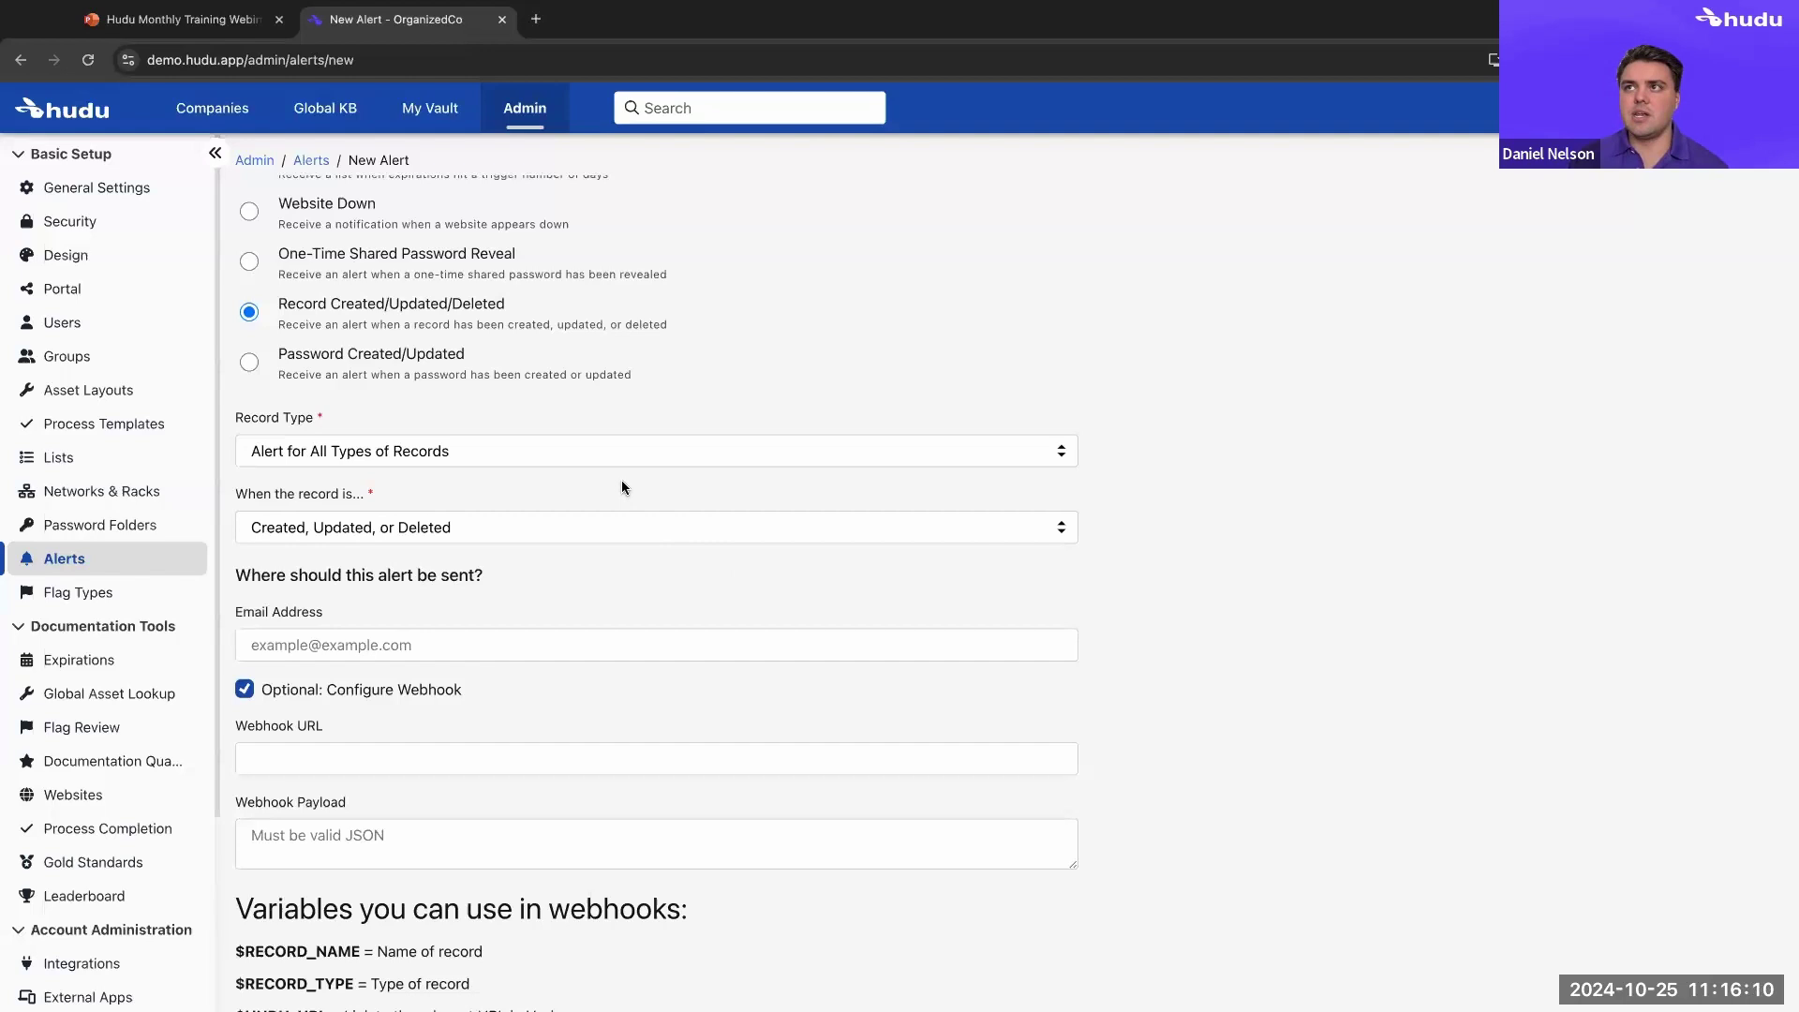
{"action": "left_click", "coordinate": [566, 525]}
{"action": "left_click", "coordinate": [564, 447]}
{"action": "left_click", "coordinate": [565, 450]}
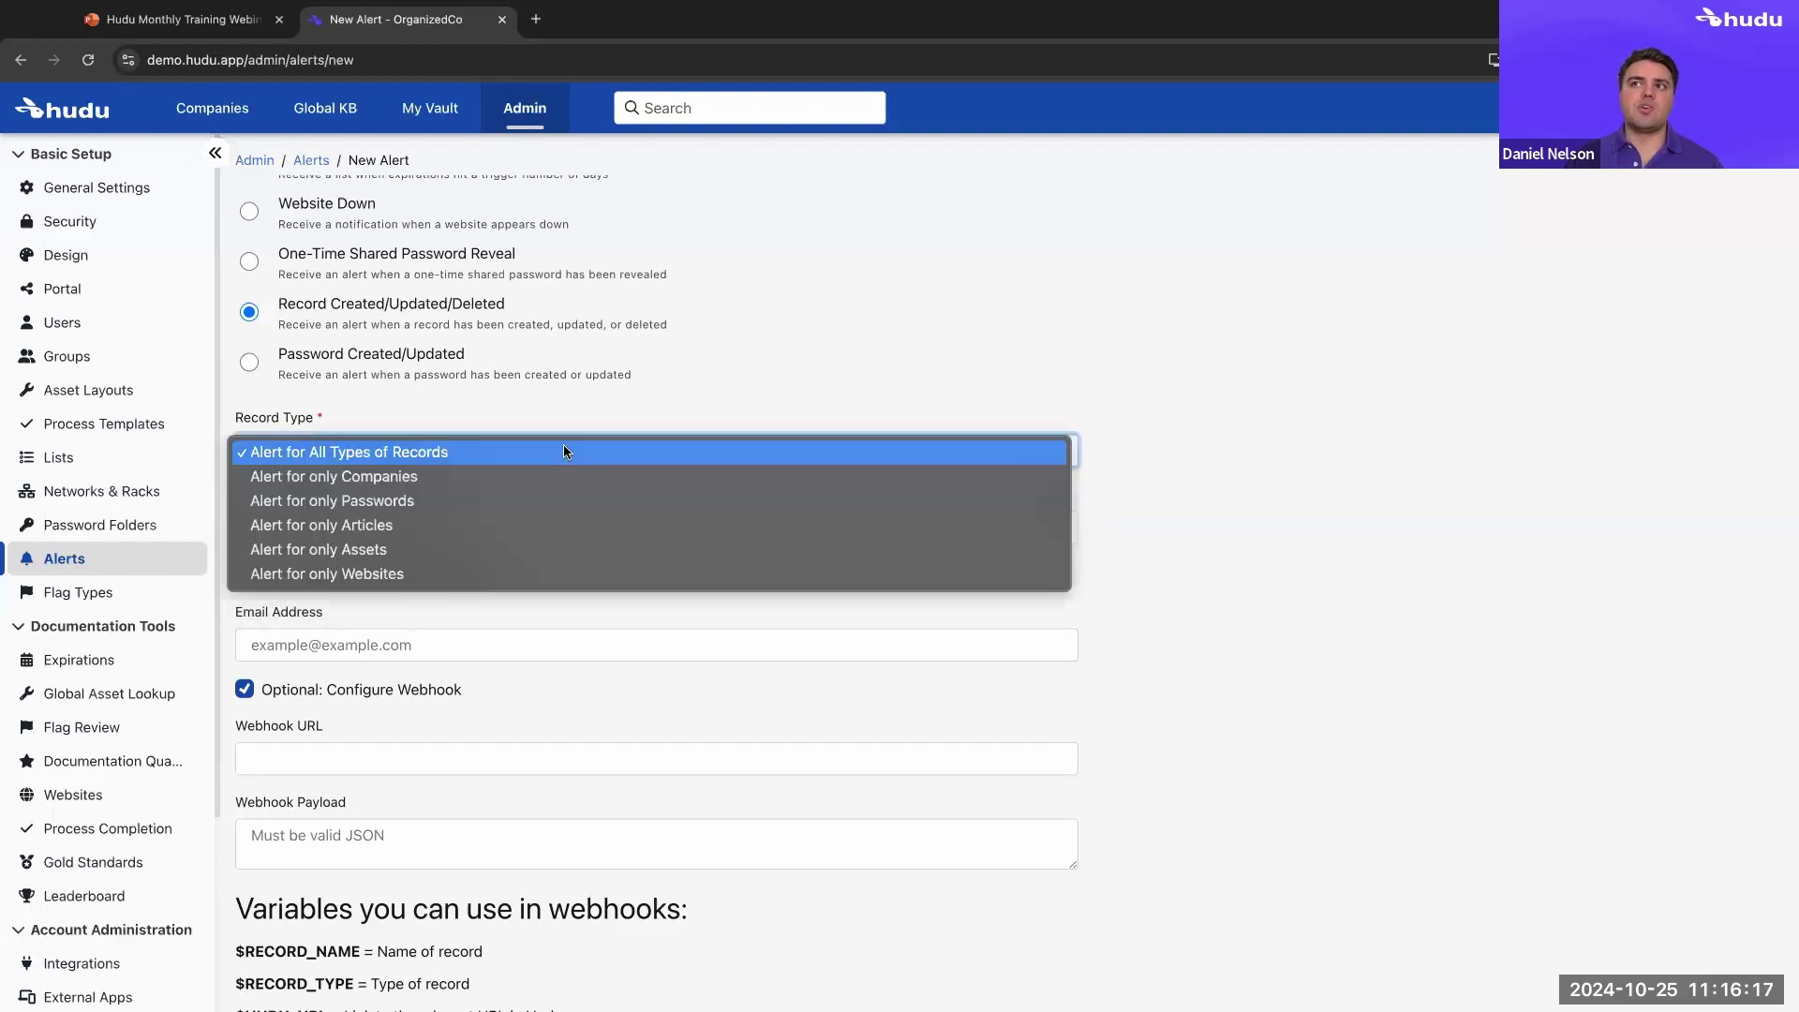
{"action": "left_click", "coordinate": [539, 506]}
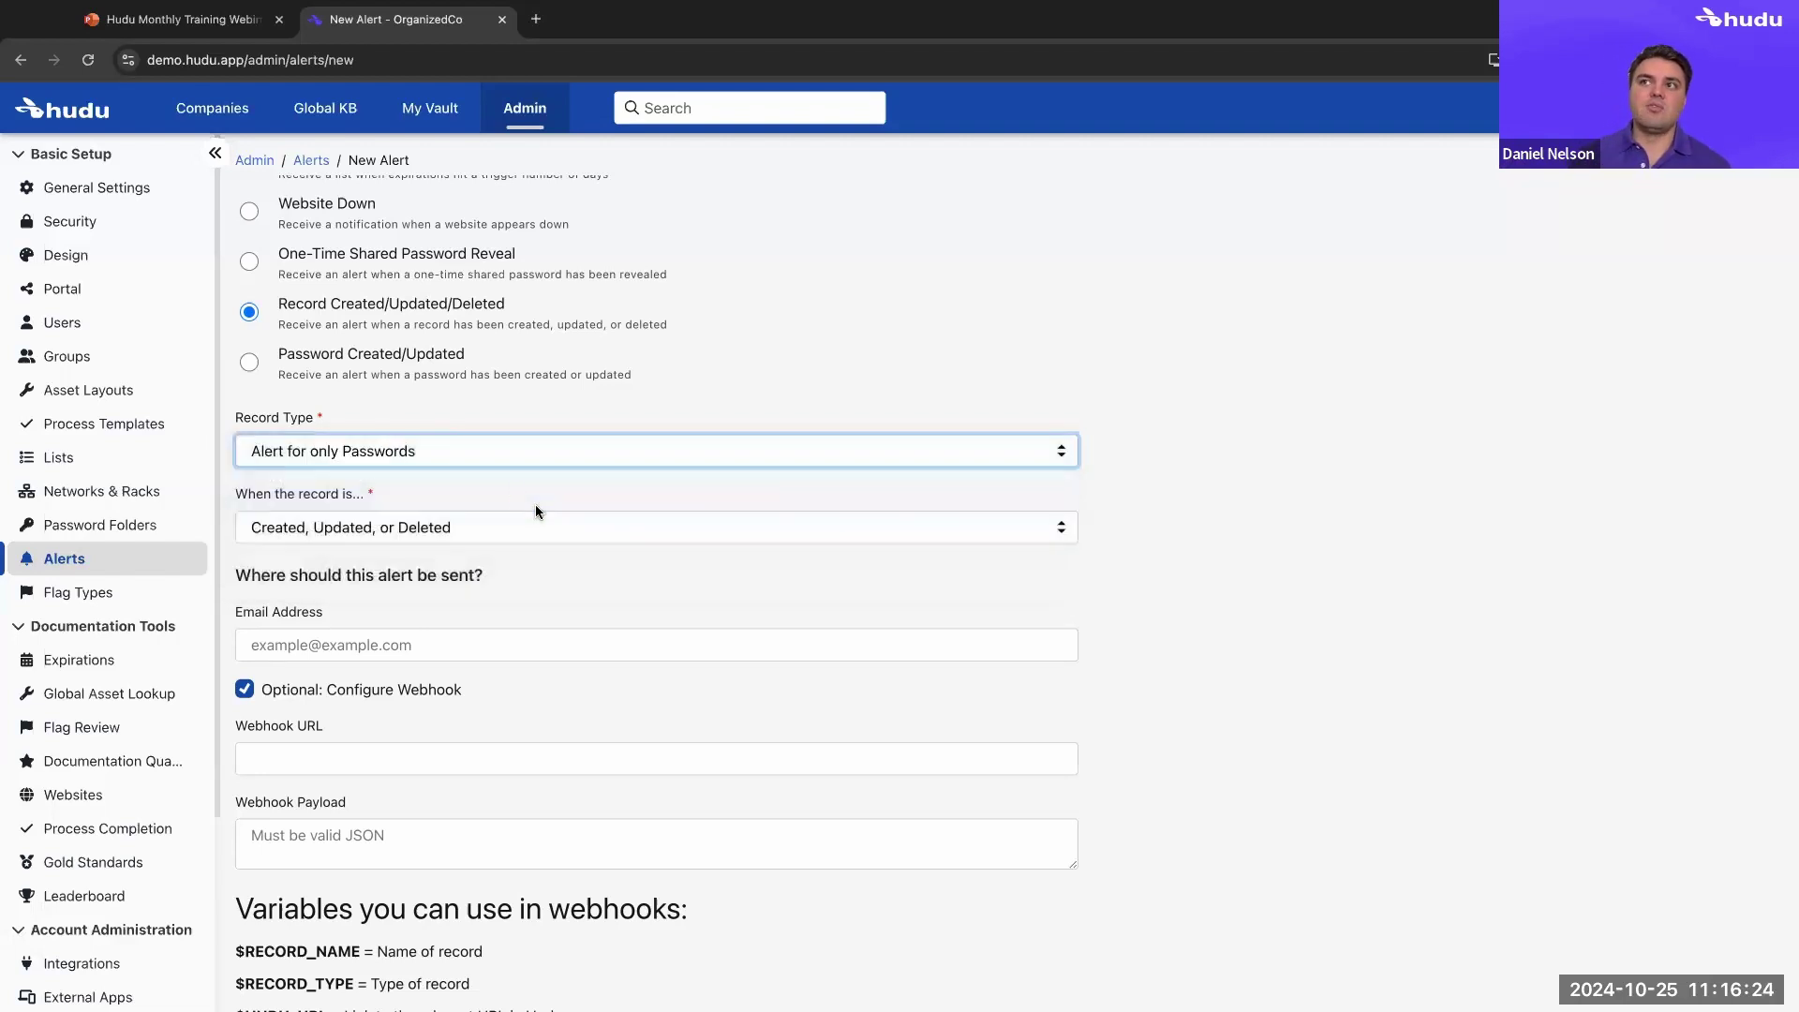
Set the password alert to fire when the record is Updated and turn off the optional webhook configuration
{"action": "left_click", "coordinate": [389, 530]}
{"action": "left_click", "coordinate": [386, 572]}
{"action": "left_click", "coordinate": [1231, 555]}
{"action": "scroll", "coordinate": [1122, 583], "scroll_direction": "down", "scroll_amount": 1}
{"action": "left_click", "coordinate": [341, 569]}
{"action": "left_click", "coordinate": [246, 611]}
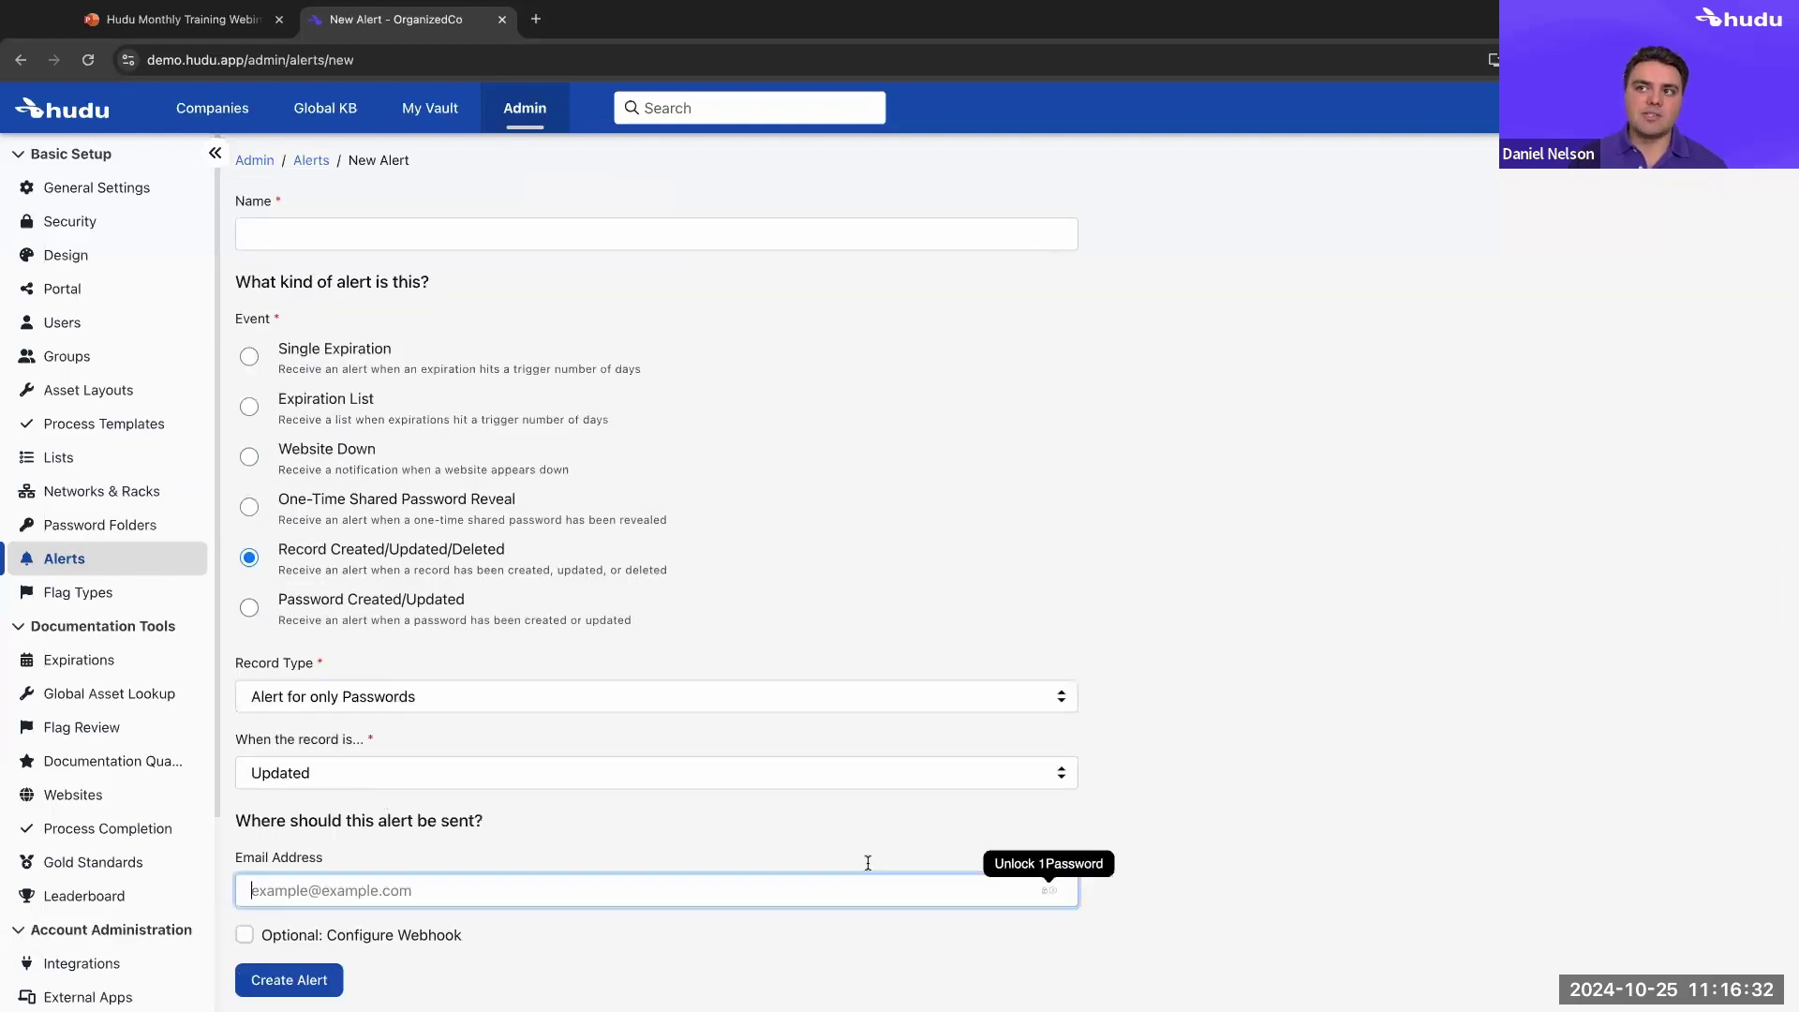
{"action": "scroll", "coordinate": [1318, 667], "scroll_direction": "up", "scroll_amount": 1}
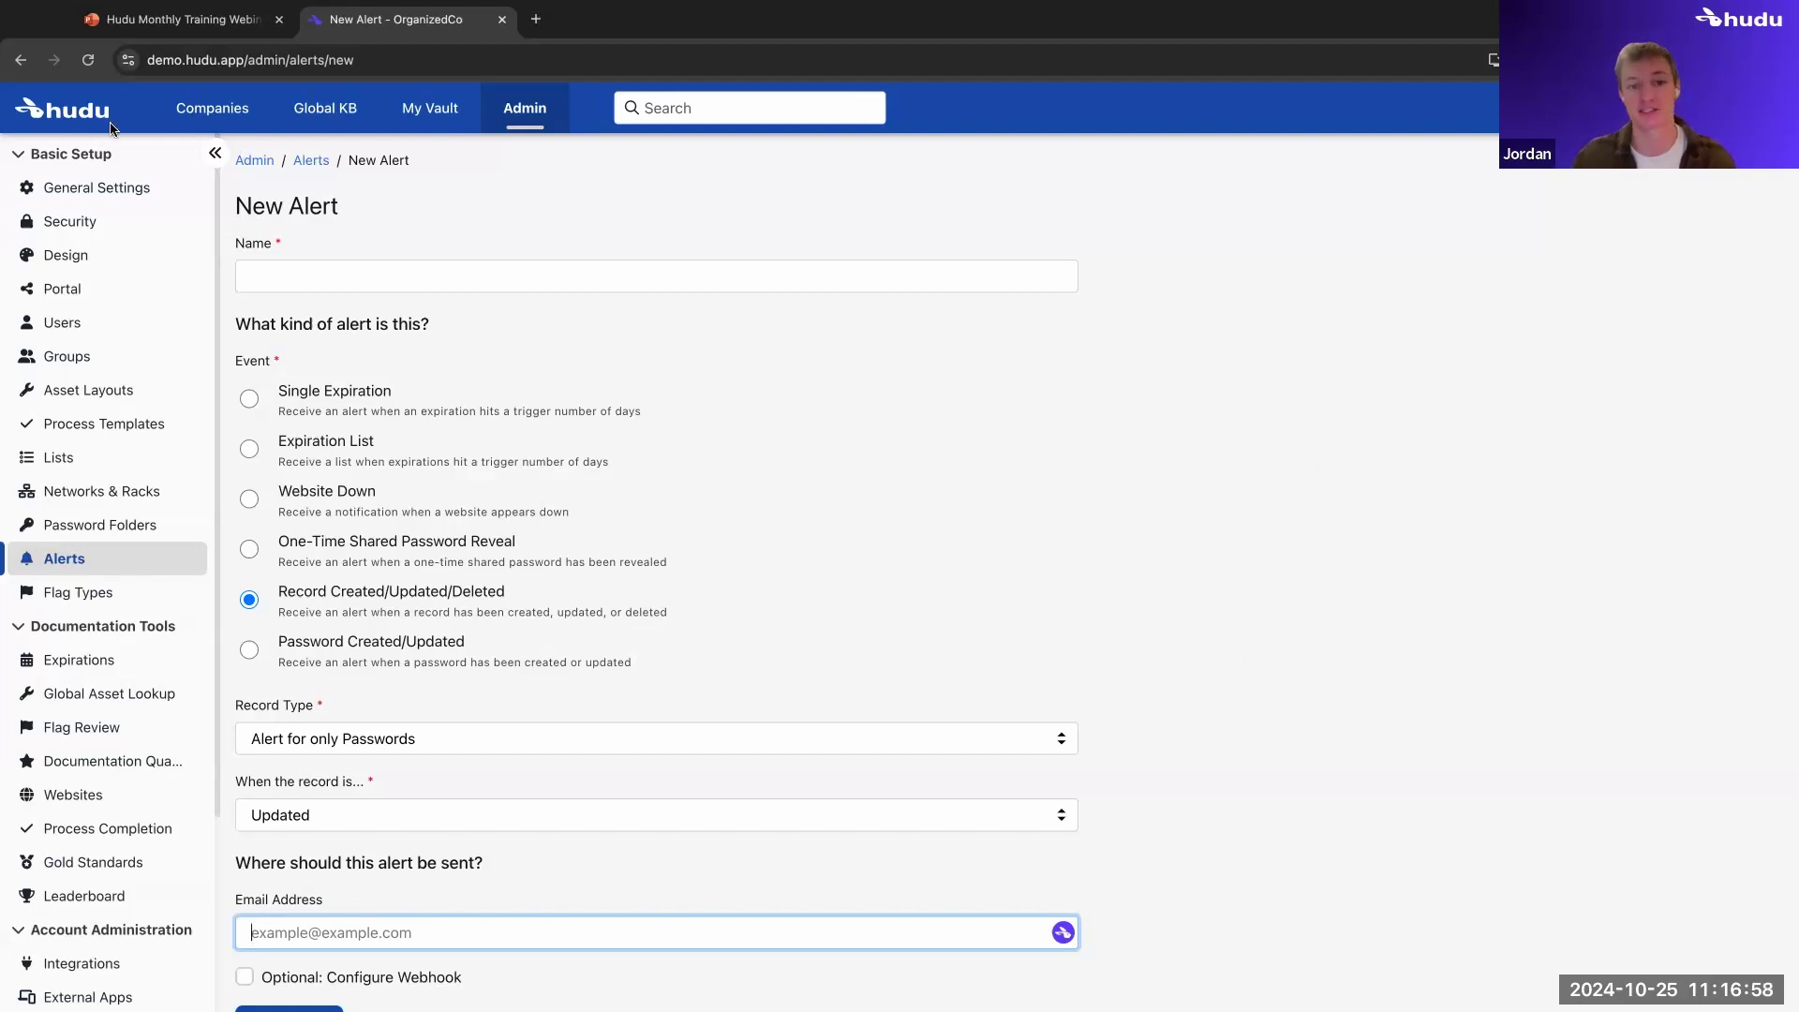
Open the profile settings from the dashboard, review the expiration notifications trigger days preference, and close the profile page
{"action": "left_click", "coordinate": [75, 117]}
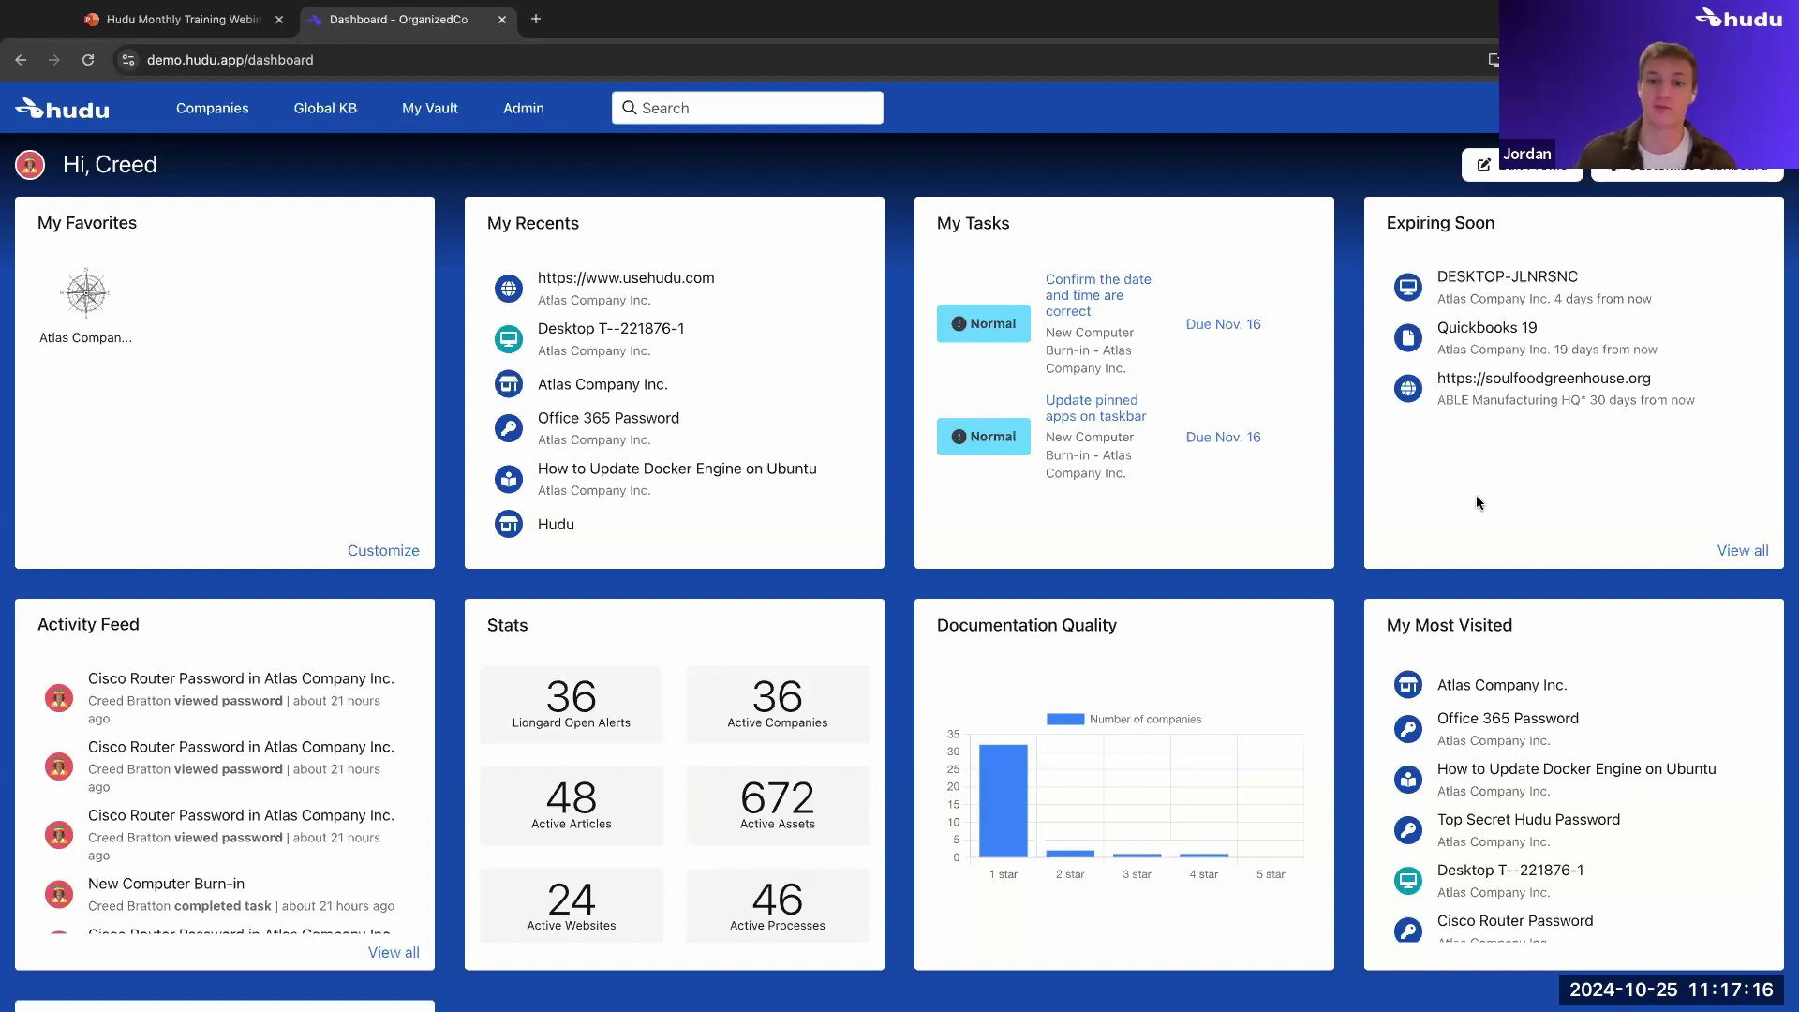
{"action": "left_click", "coordinate": [1763, 108]}
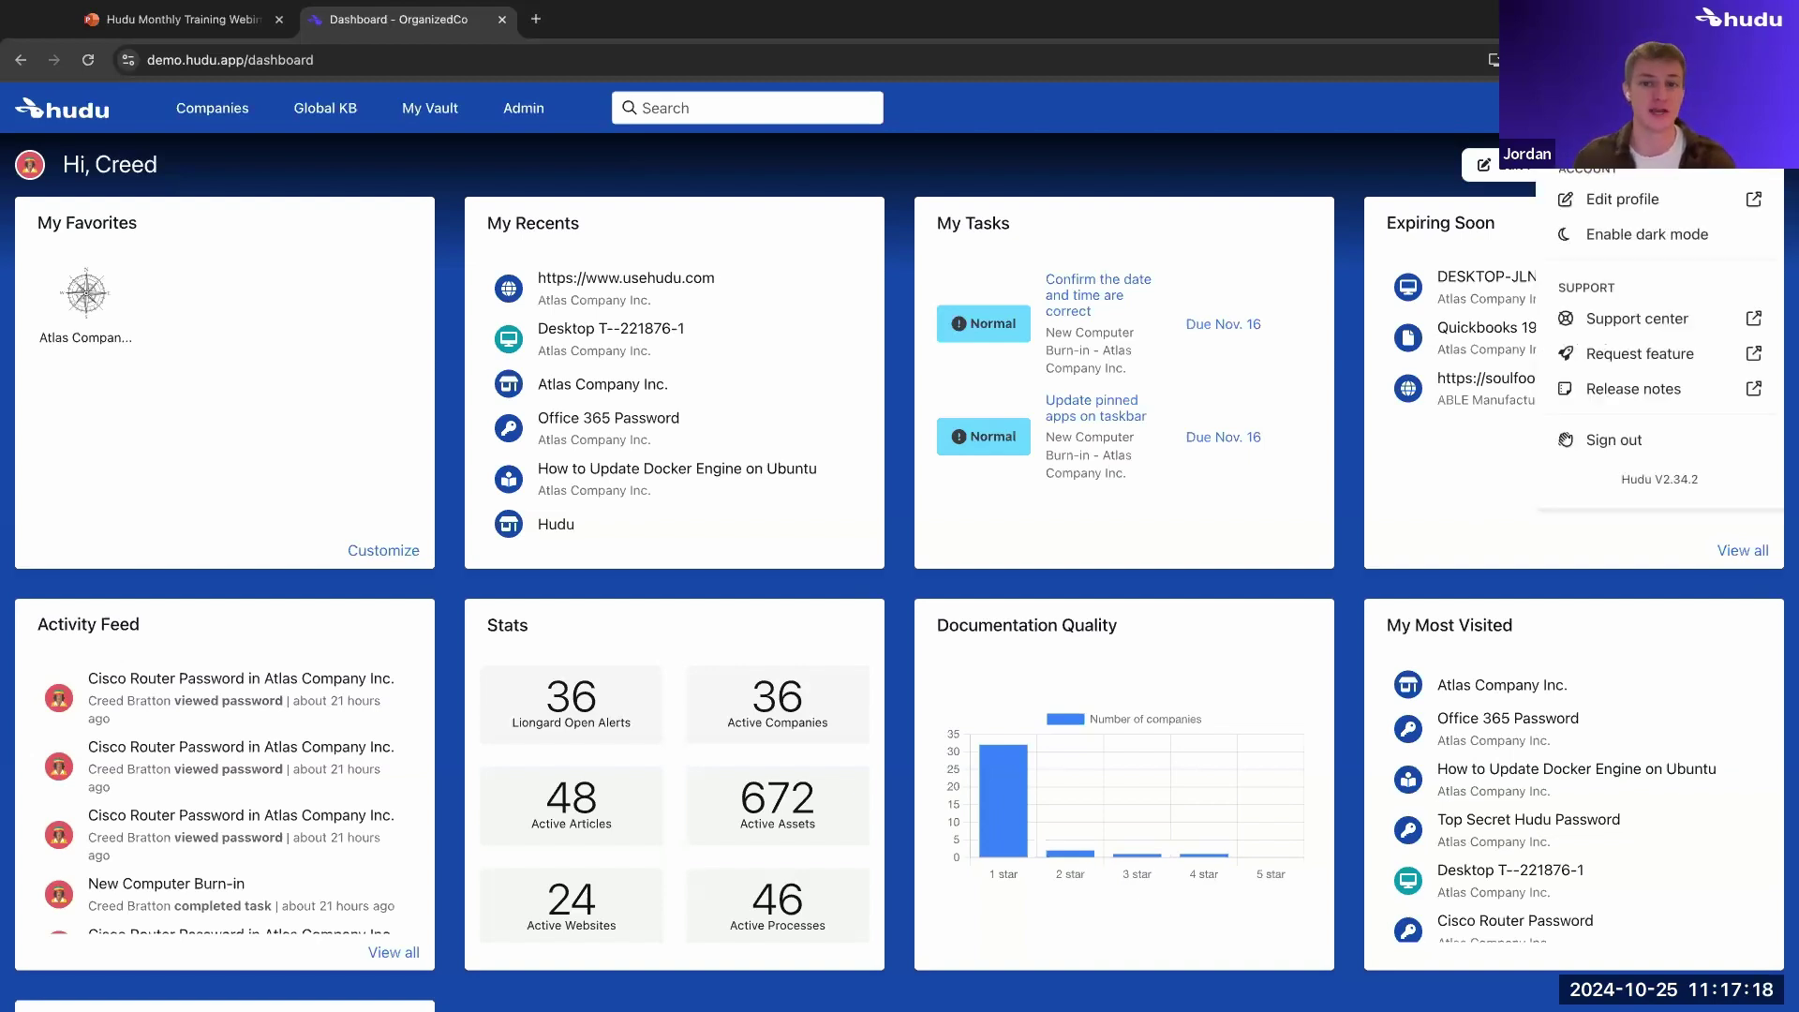
{"action": "left_click", "coordinate": [1658, 195]}
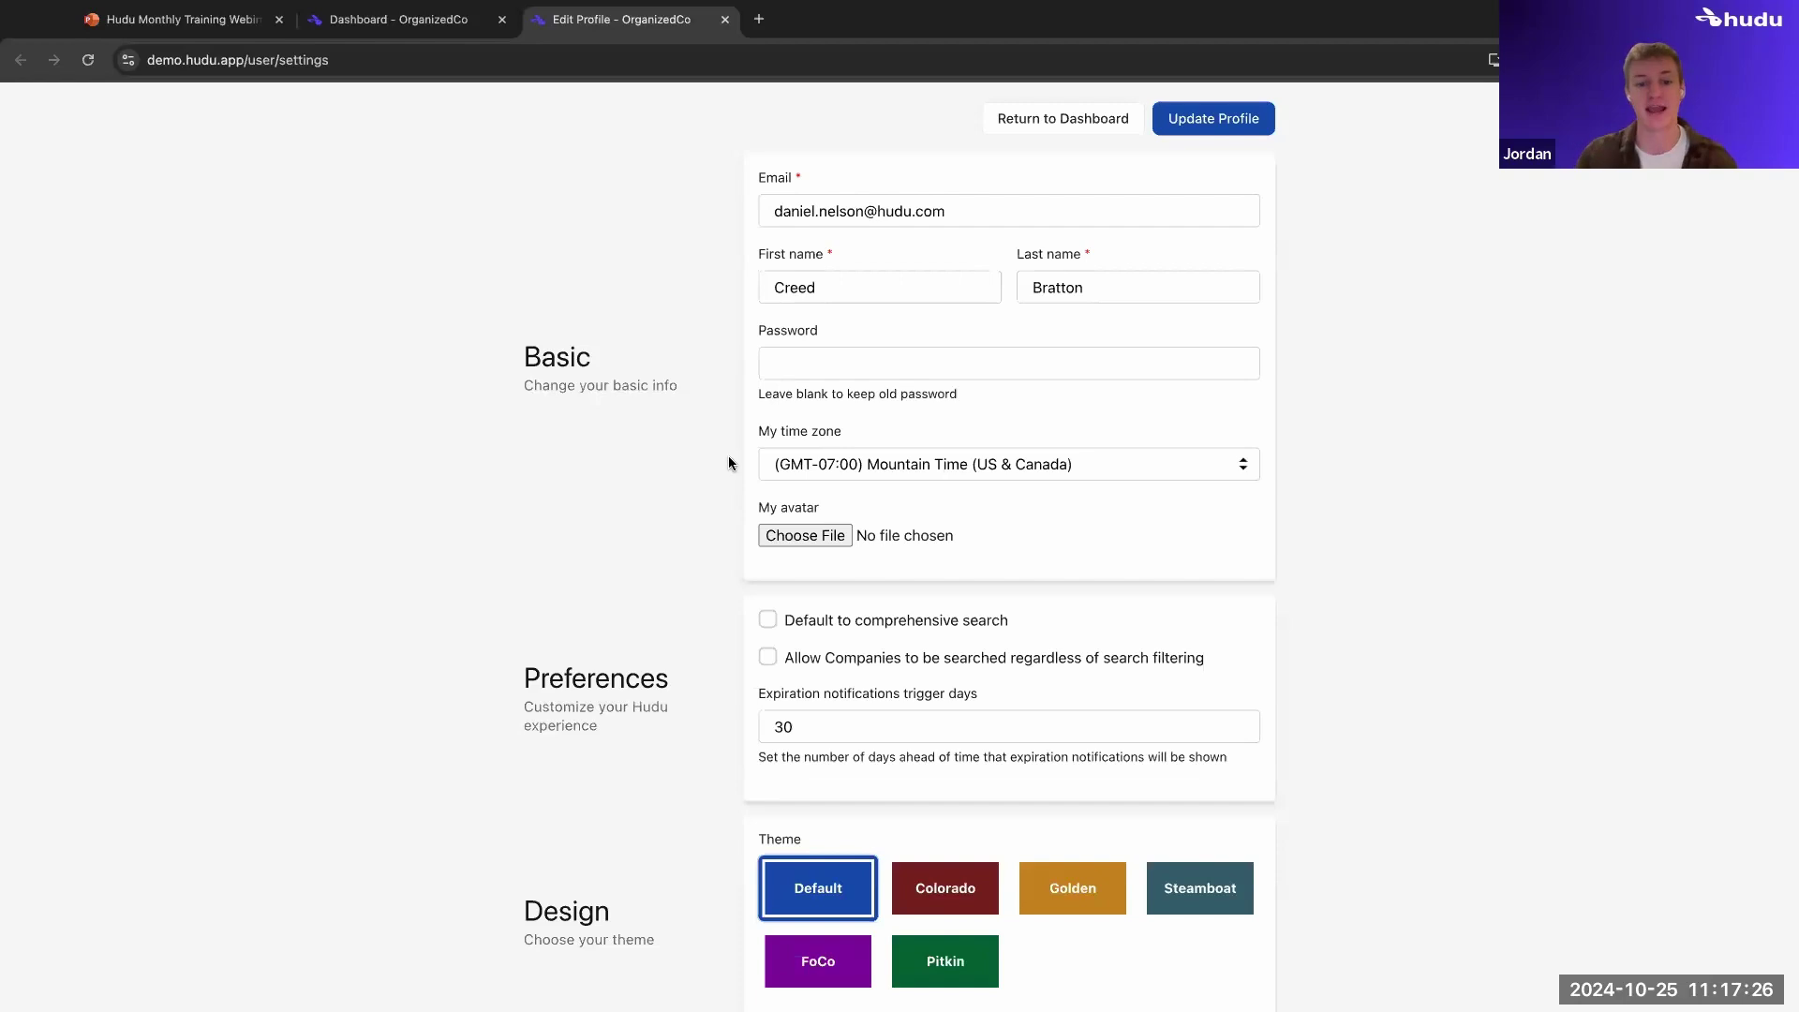
{"action": "scroll", "coordinate": [769, 506], "scroll_direction": "down", "scroll_amount": 3}
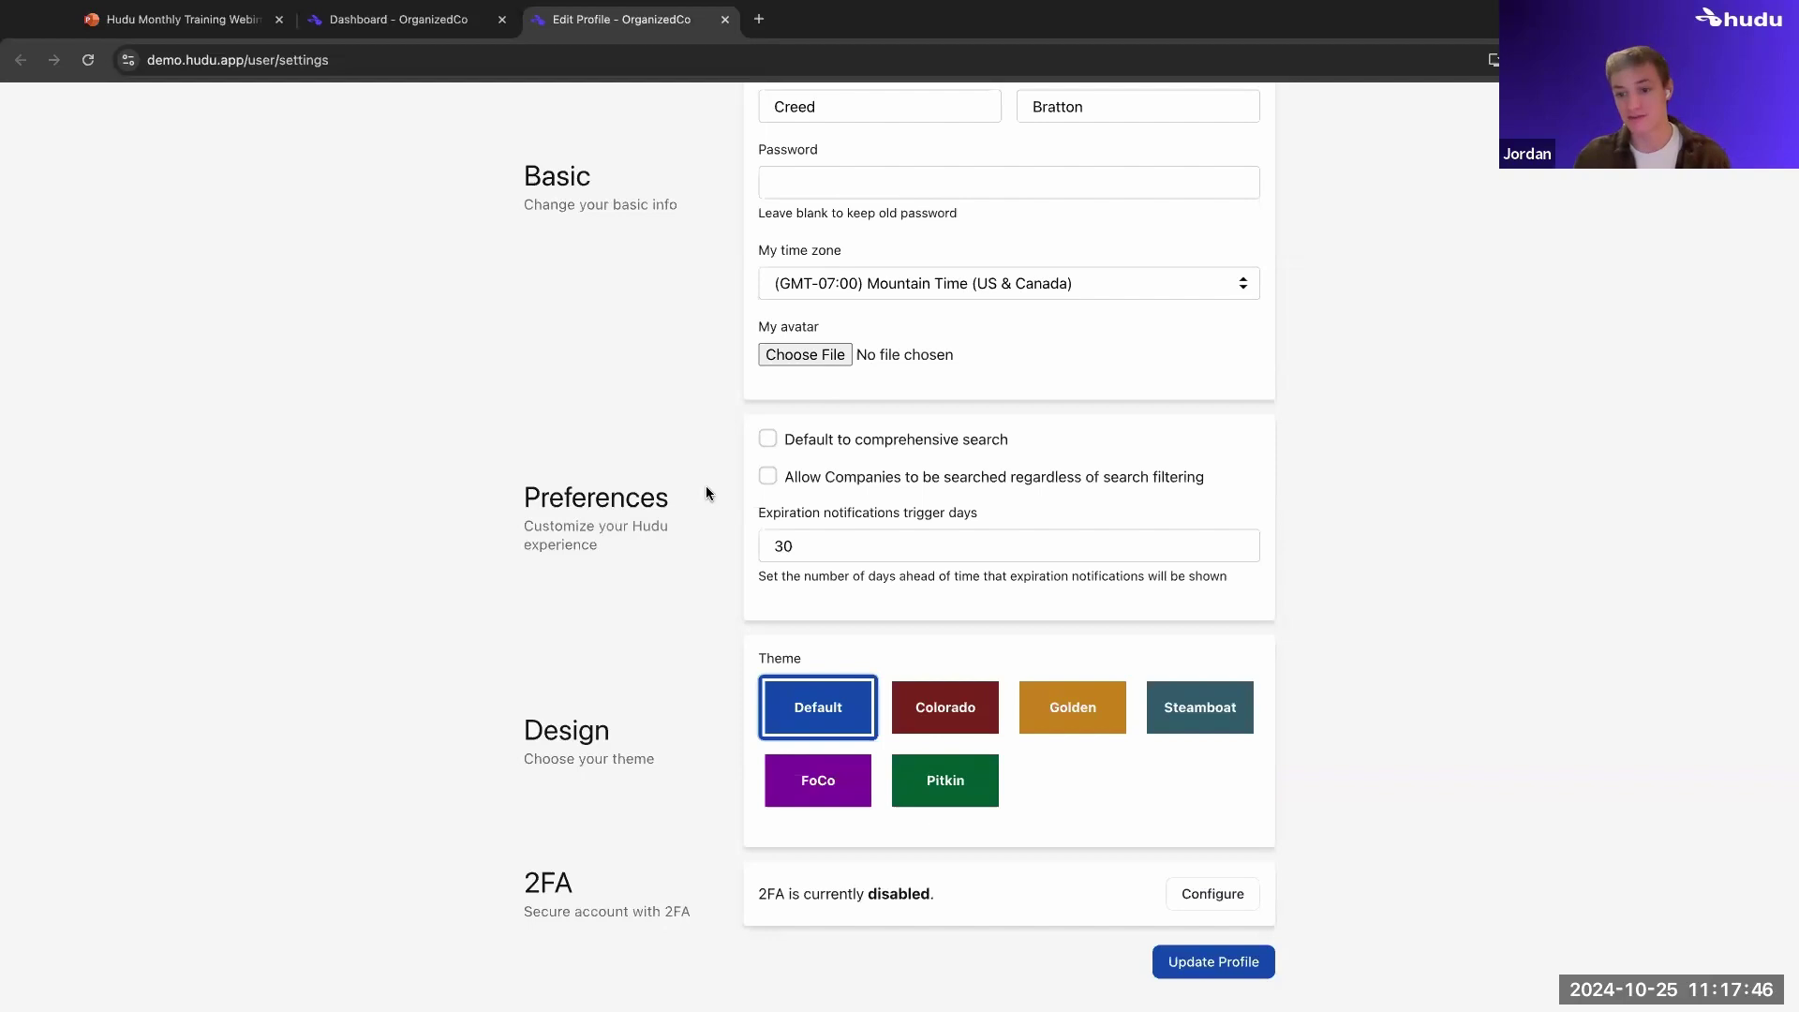
{"action": "scroll", "coordinate": [711, 461], "scroll_direction": "up", "scroll_amount": 3}
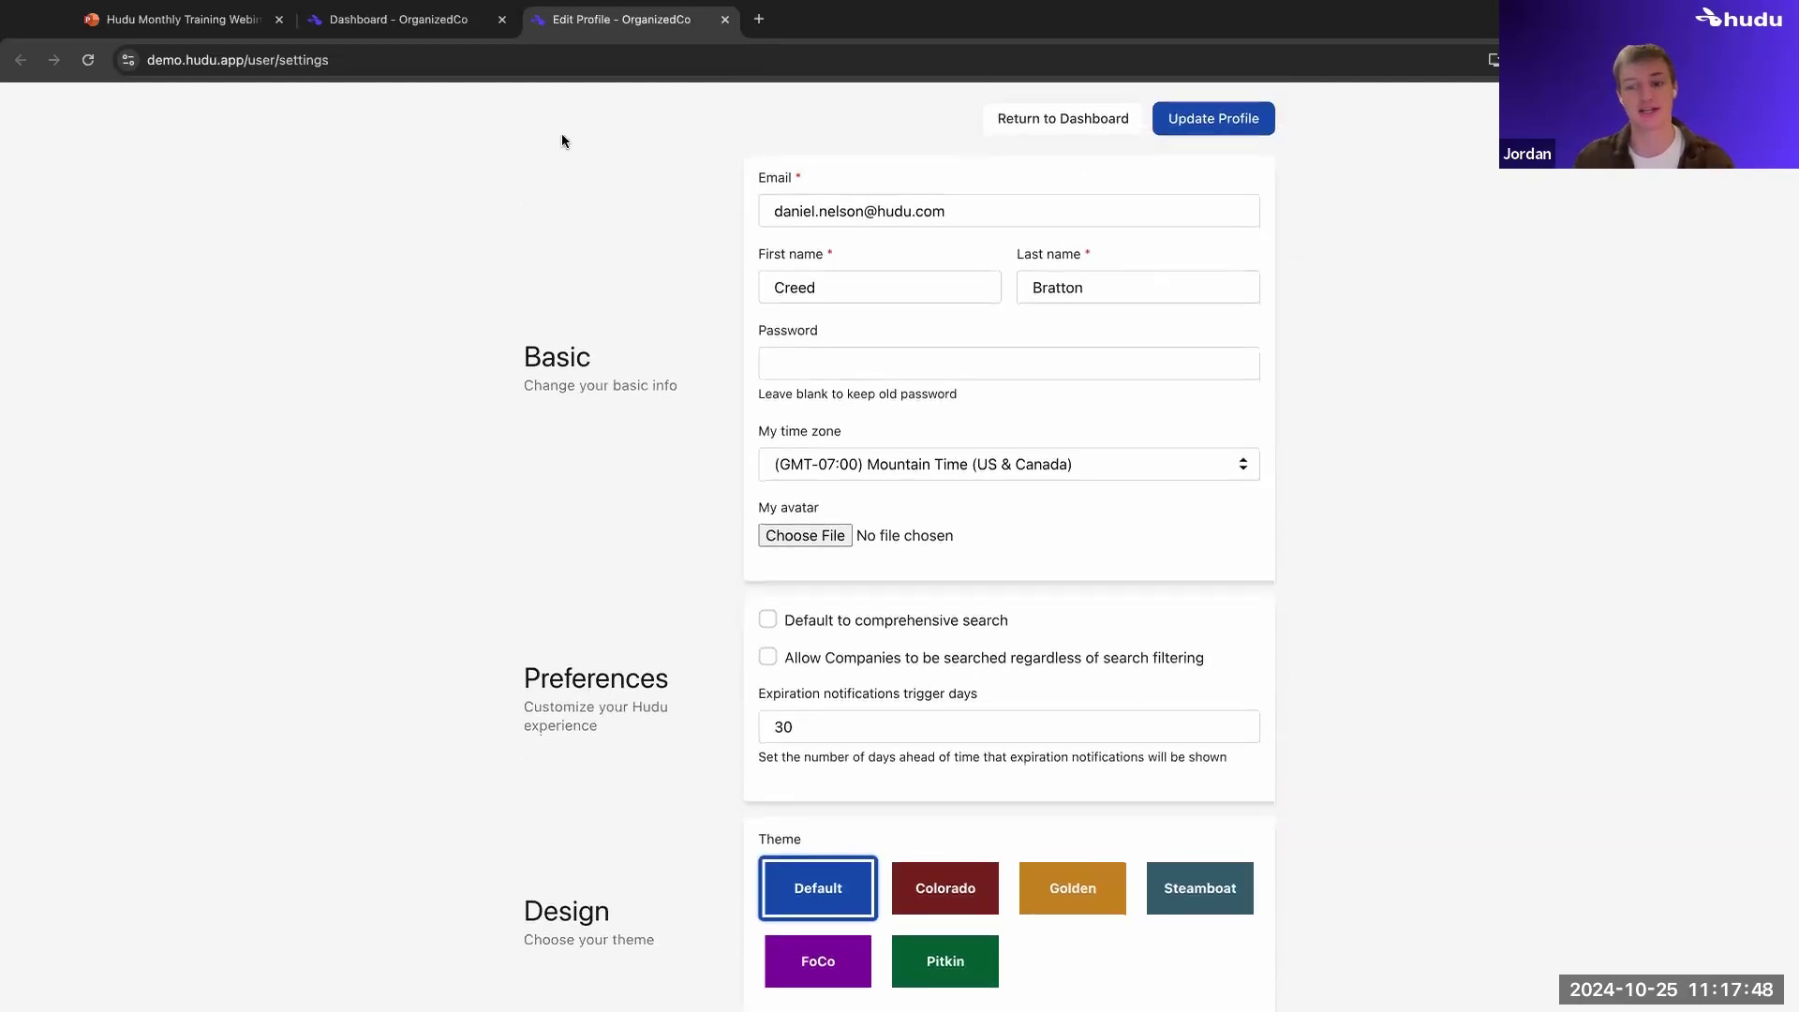
{"action": "left_click", "coordinate": [724, 18]}
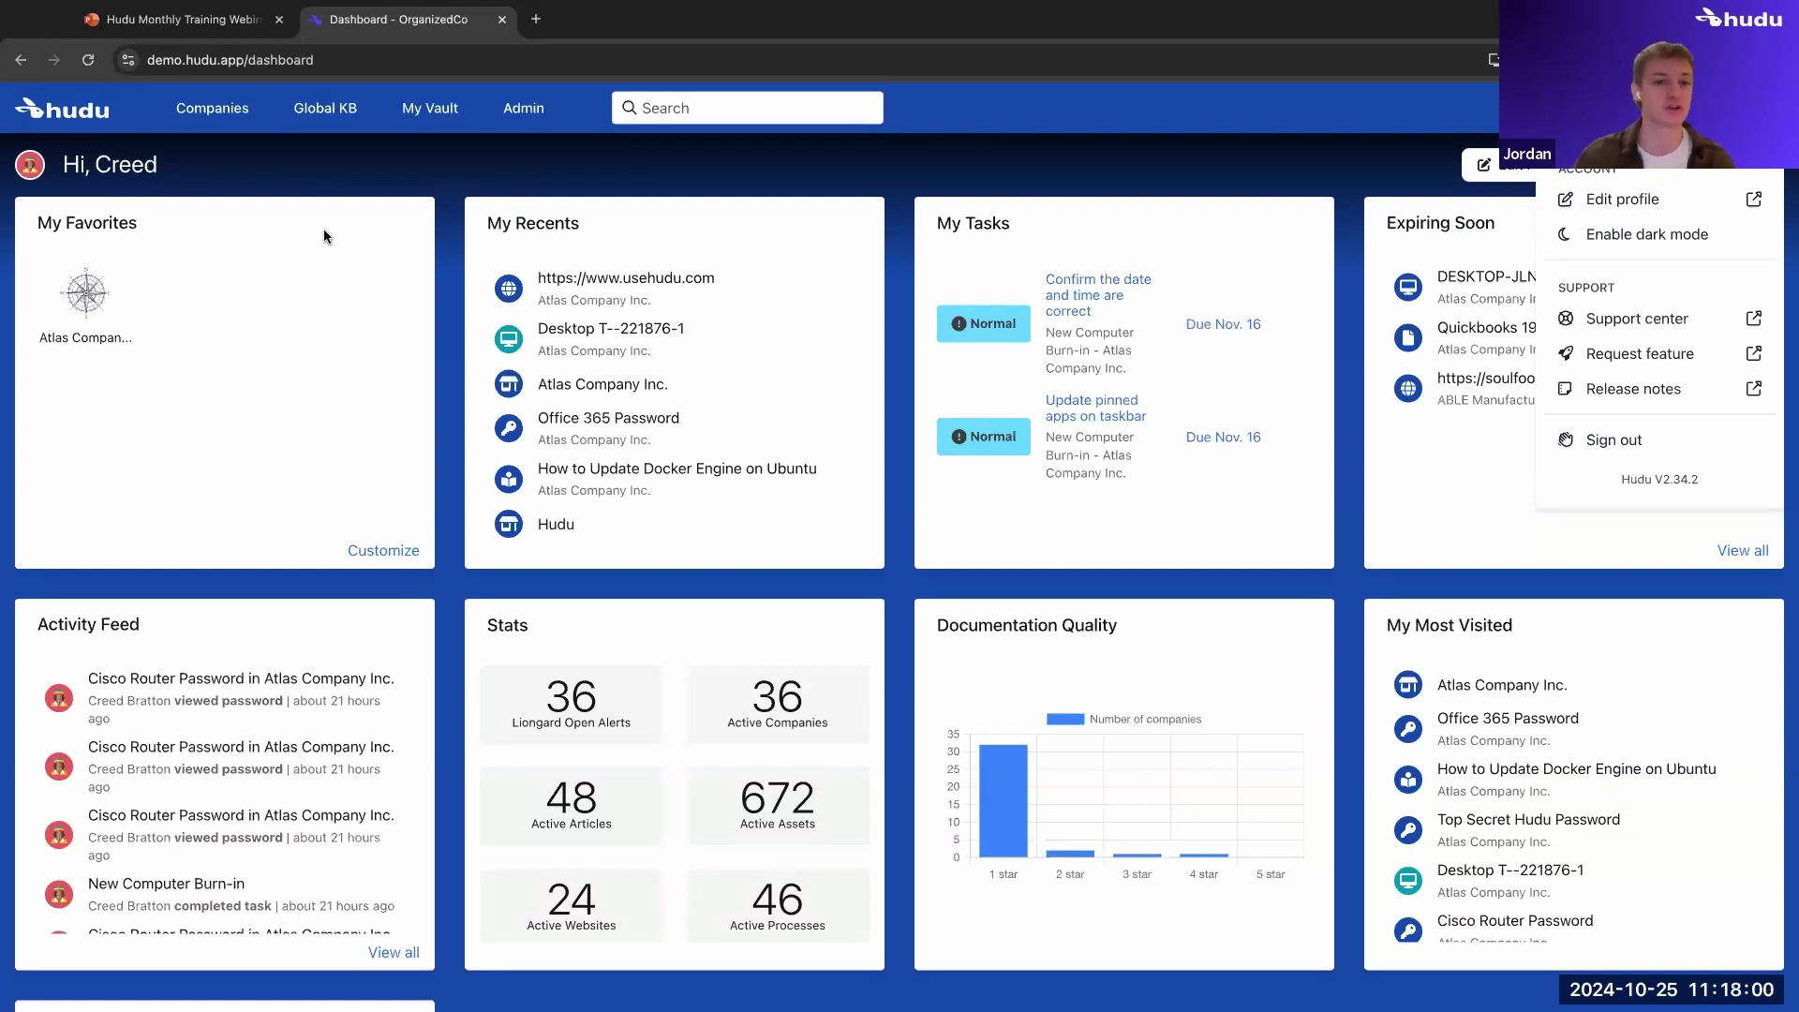
Open the Expirations list of Atlas Company Inc. and view it by the Other, Warranty and Any types
{"action": "left_click", "coordinate": [235, 117]}
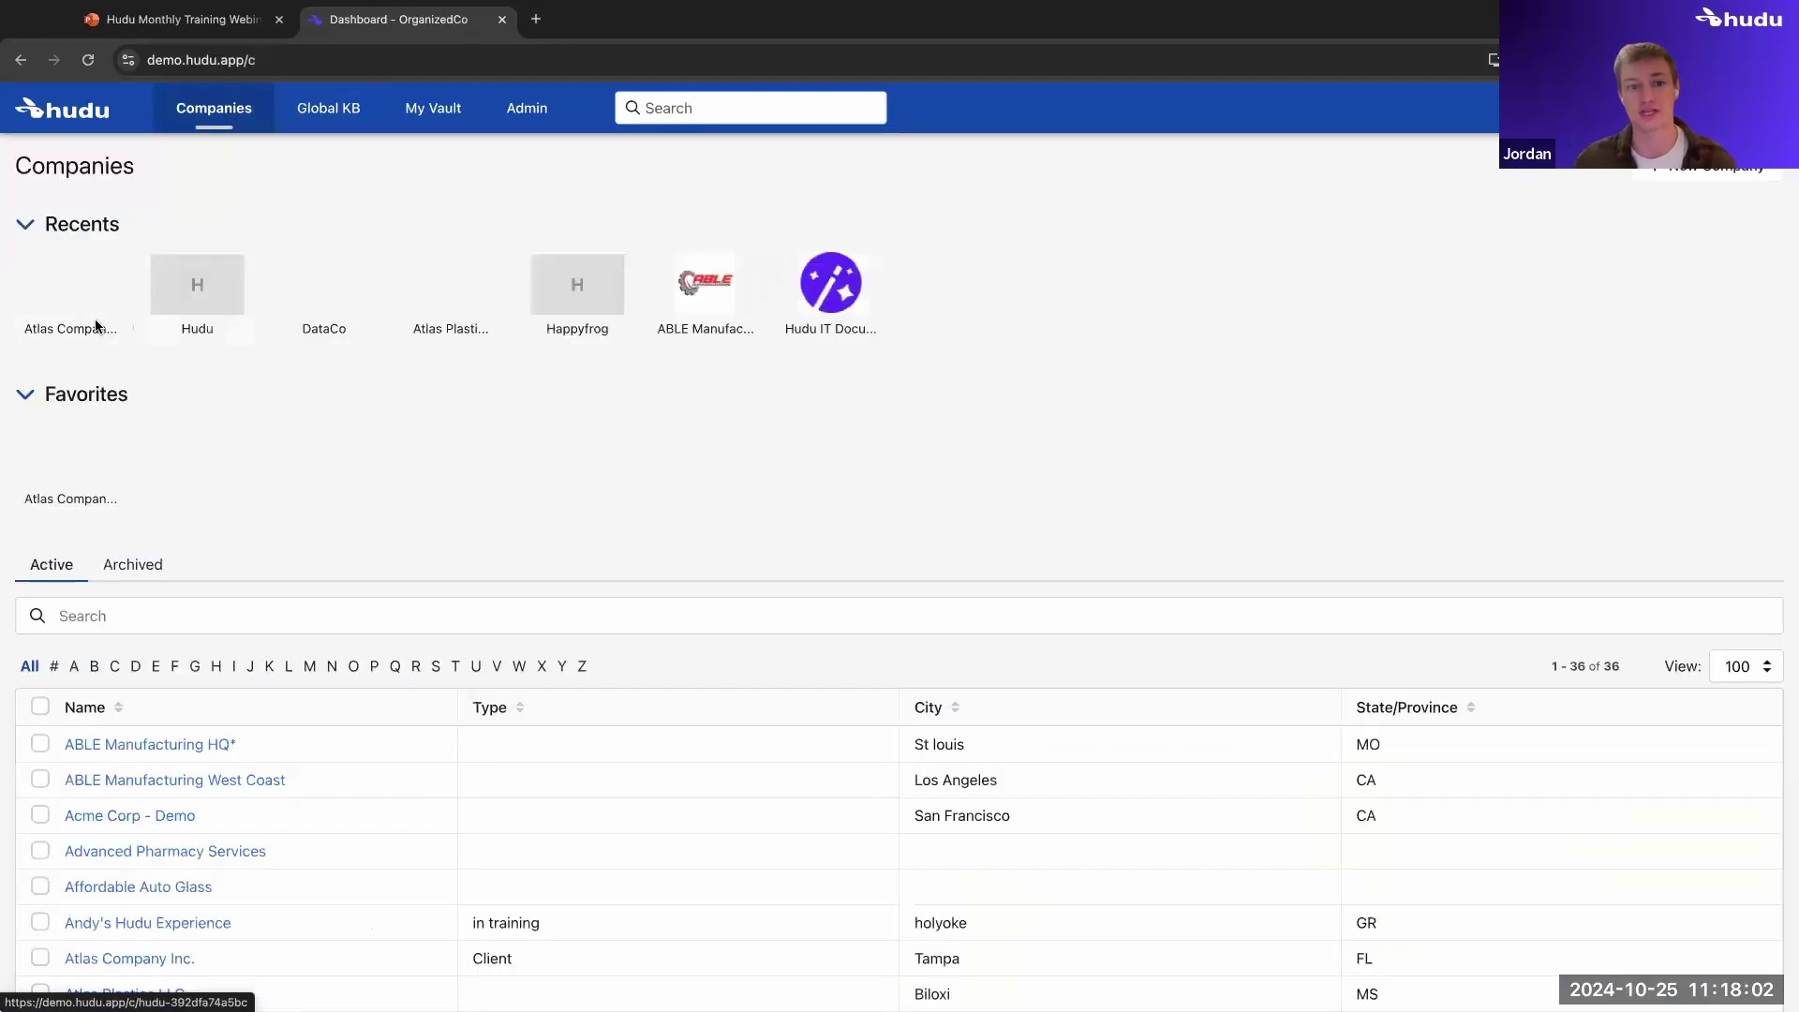
{"action": "left_click", "coordinate": [98, 336]}
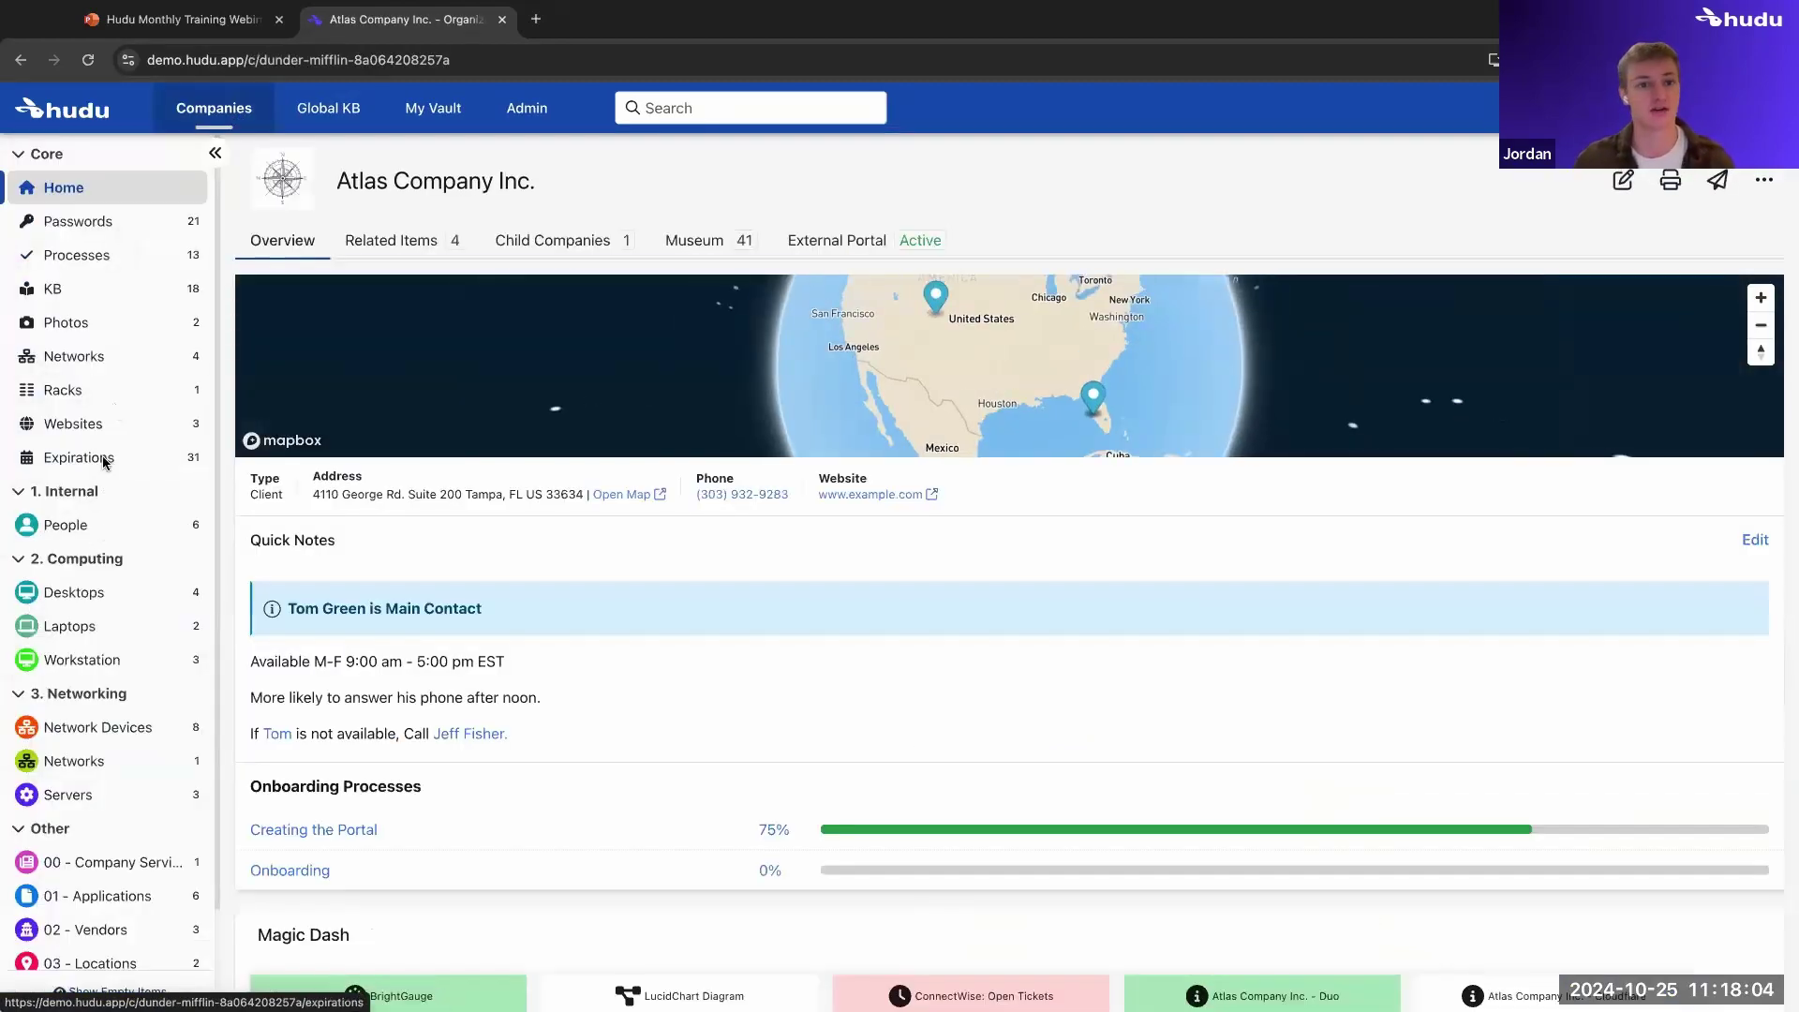
{"action": "left_click", "coordinate": [103, 457]}
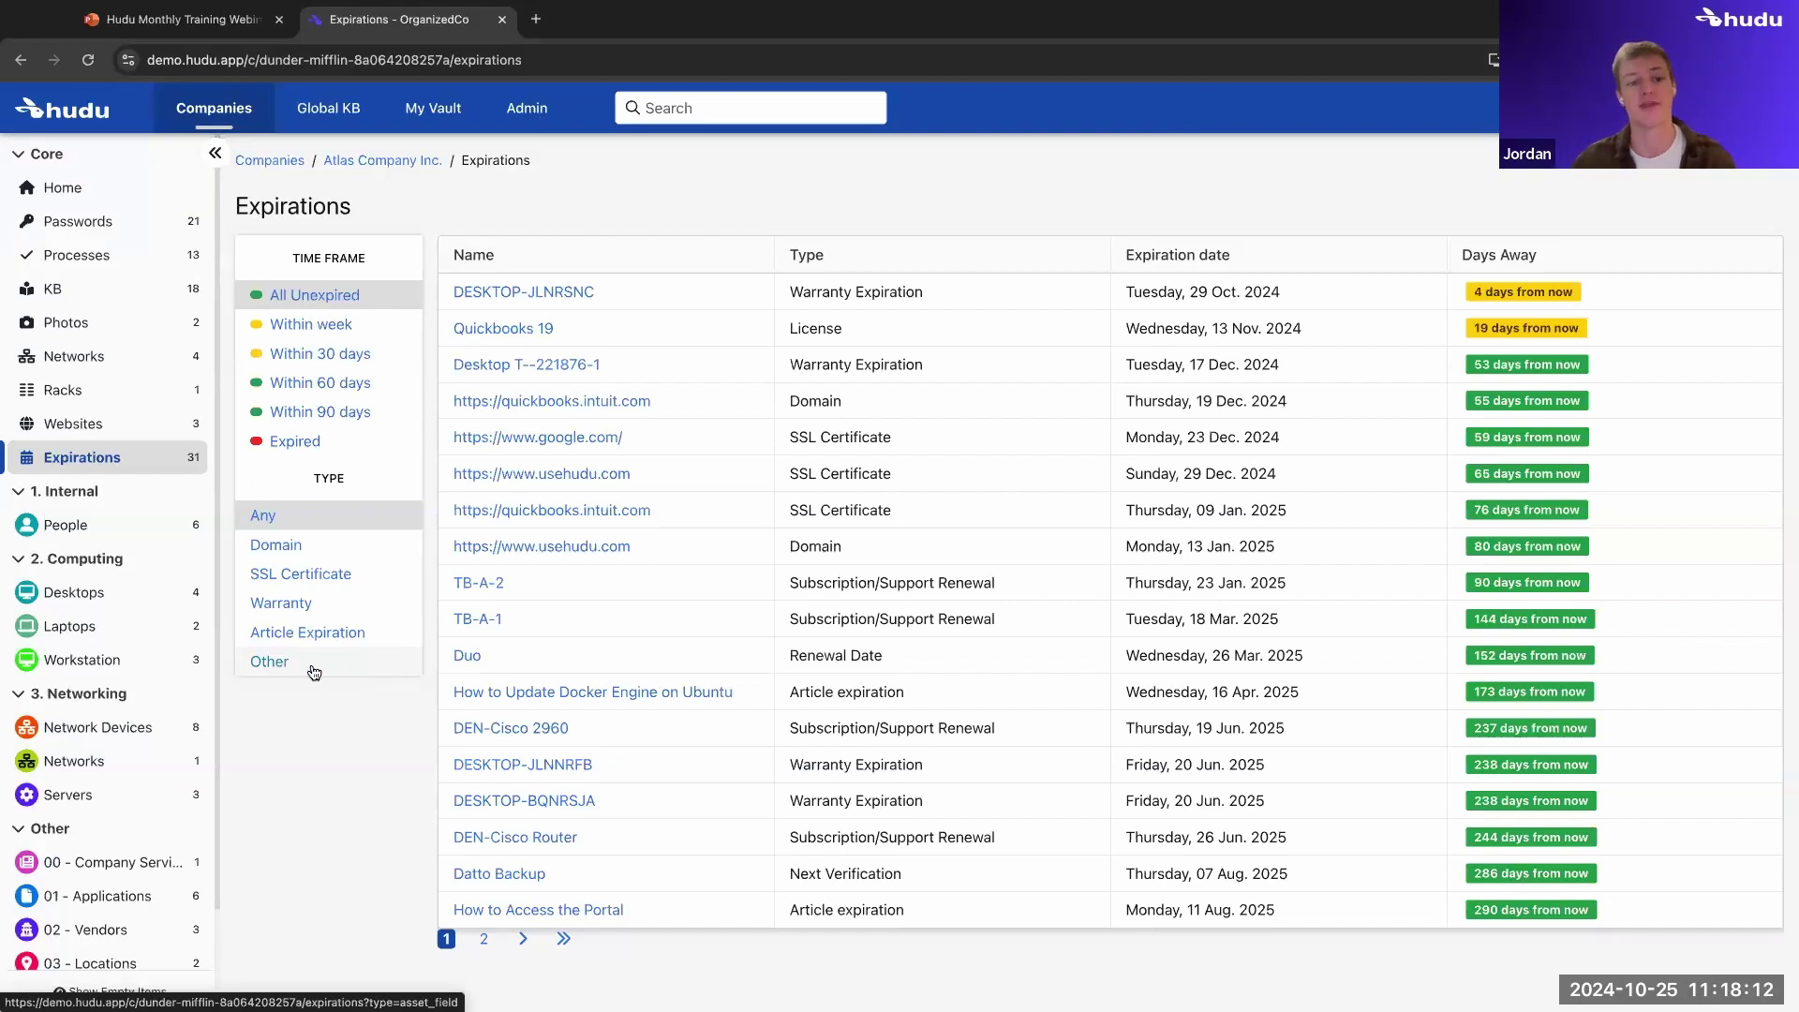
{"action": "left_click", "coordinate": [314, 672]}
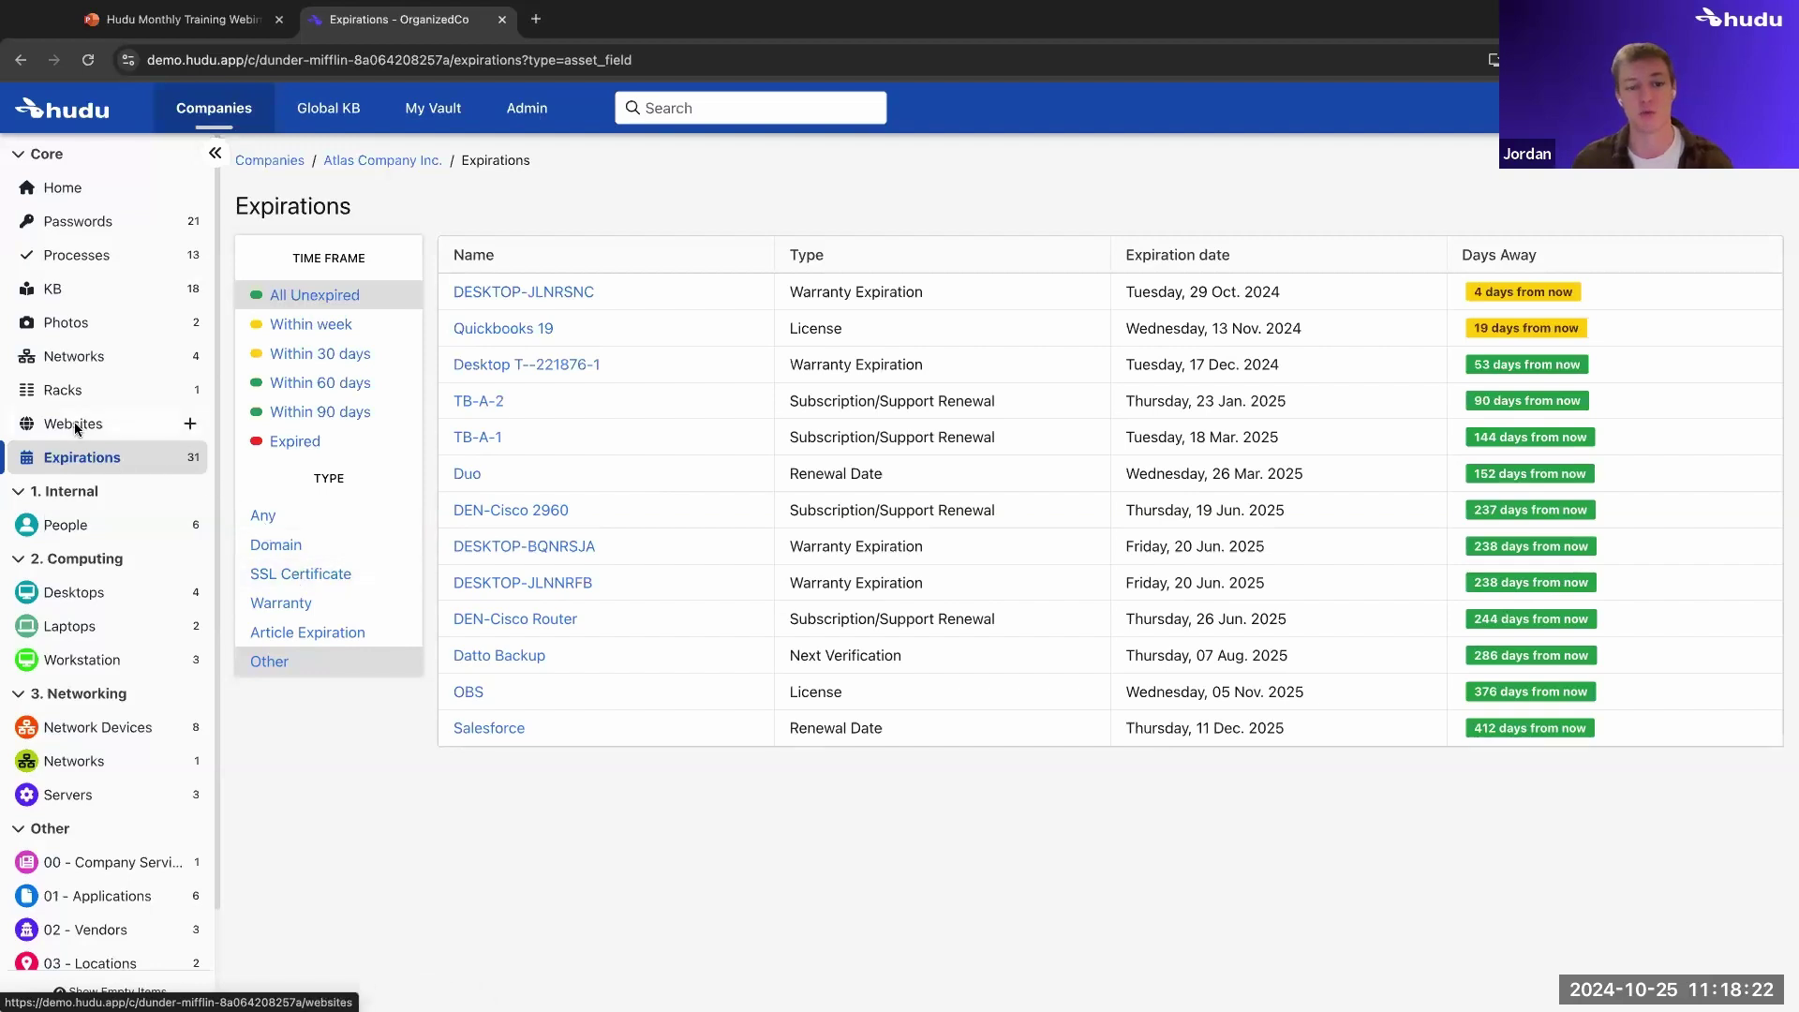
{"action": "left_click", "coordinate": [305, 610]}
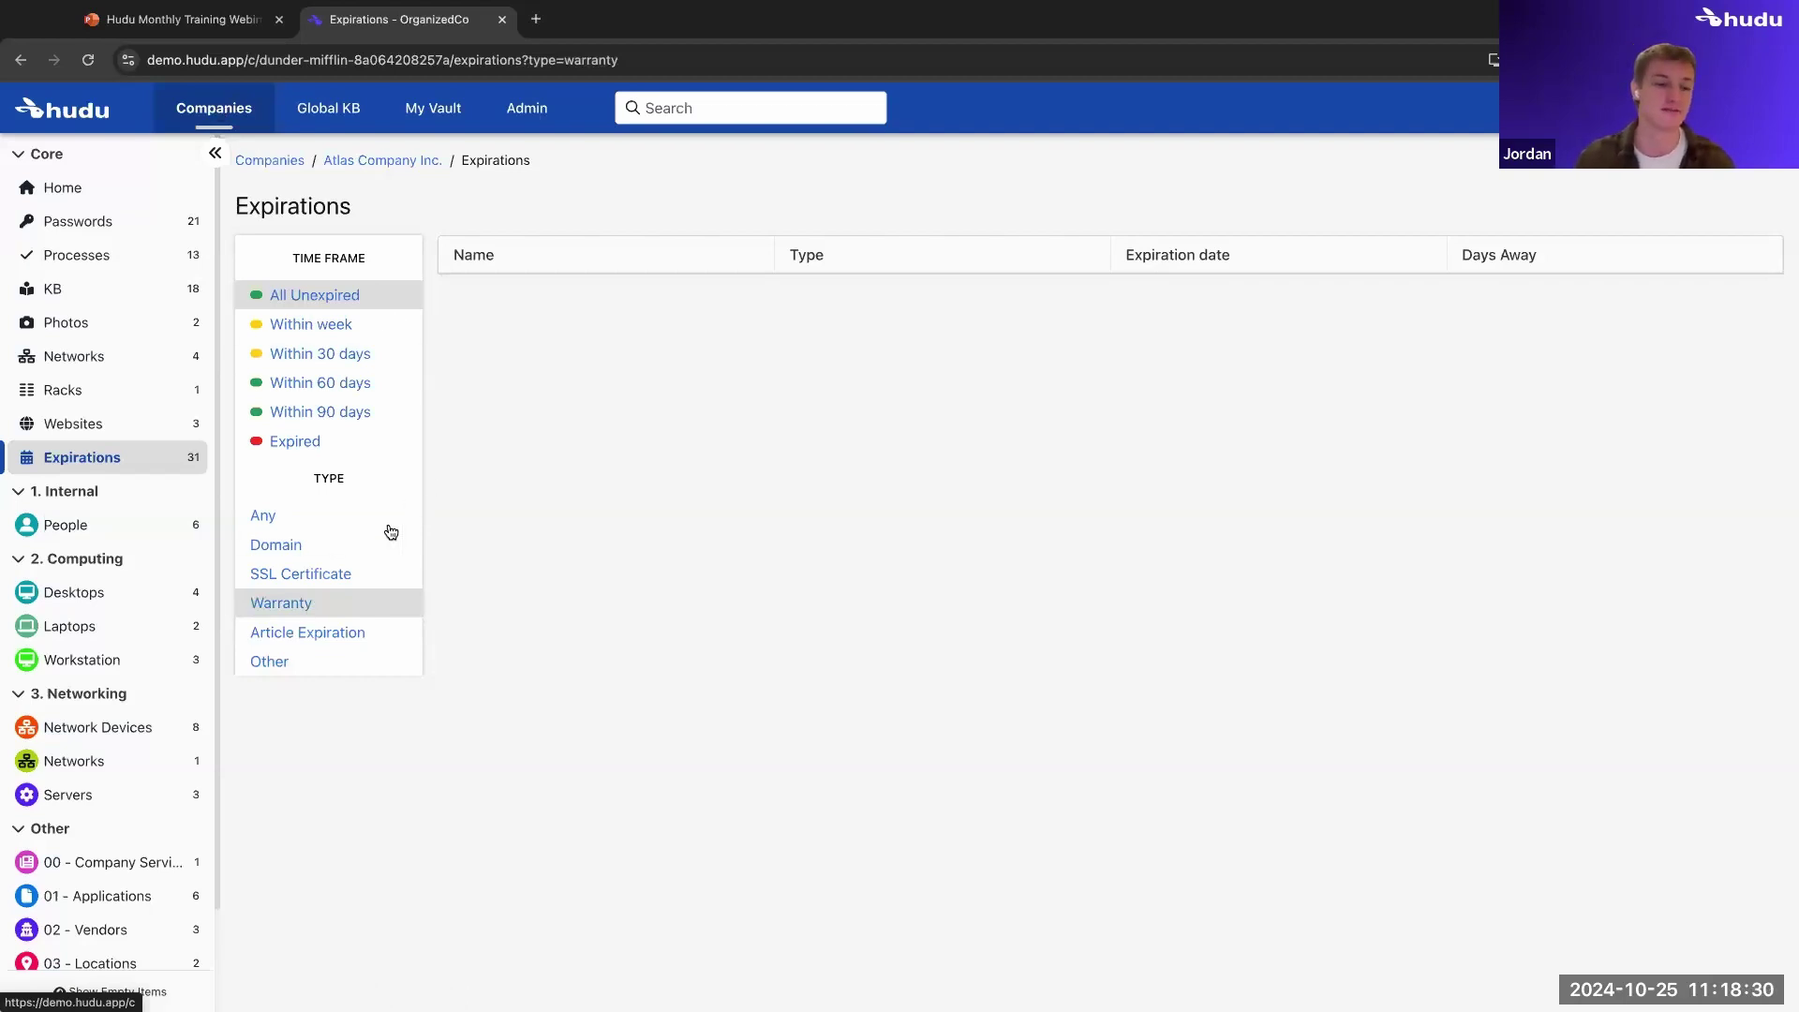
{"action": "left_click", "coordinate": [327, 513]}
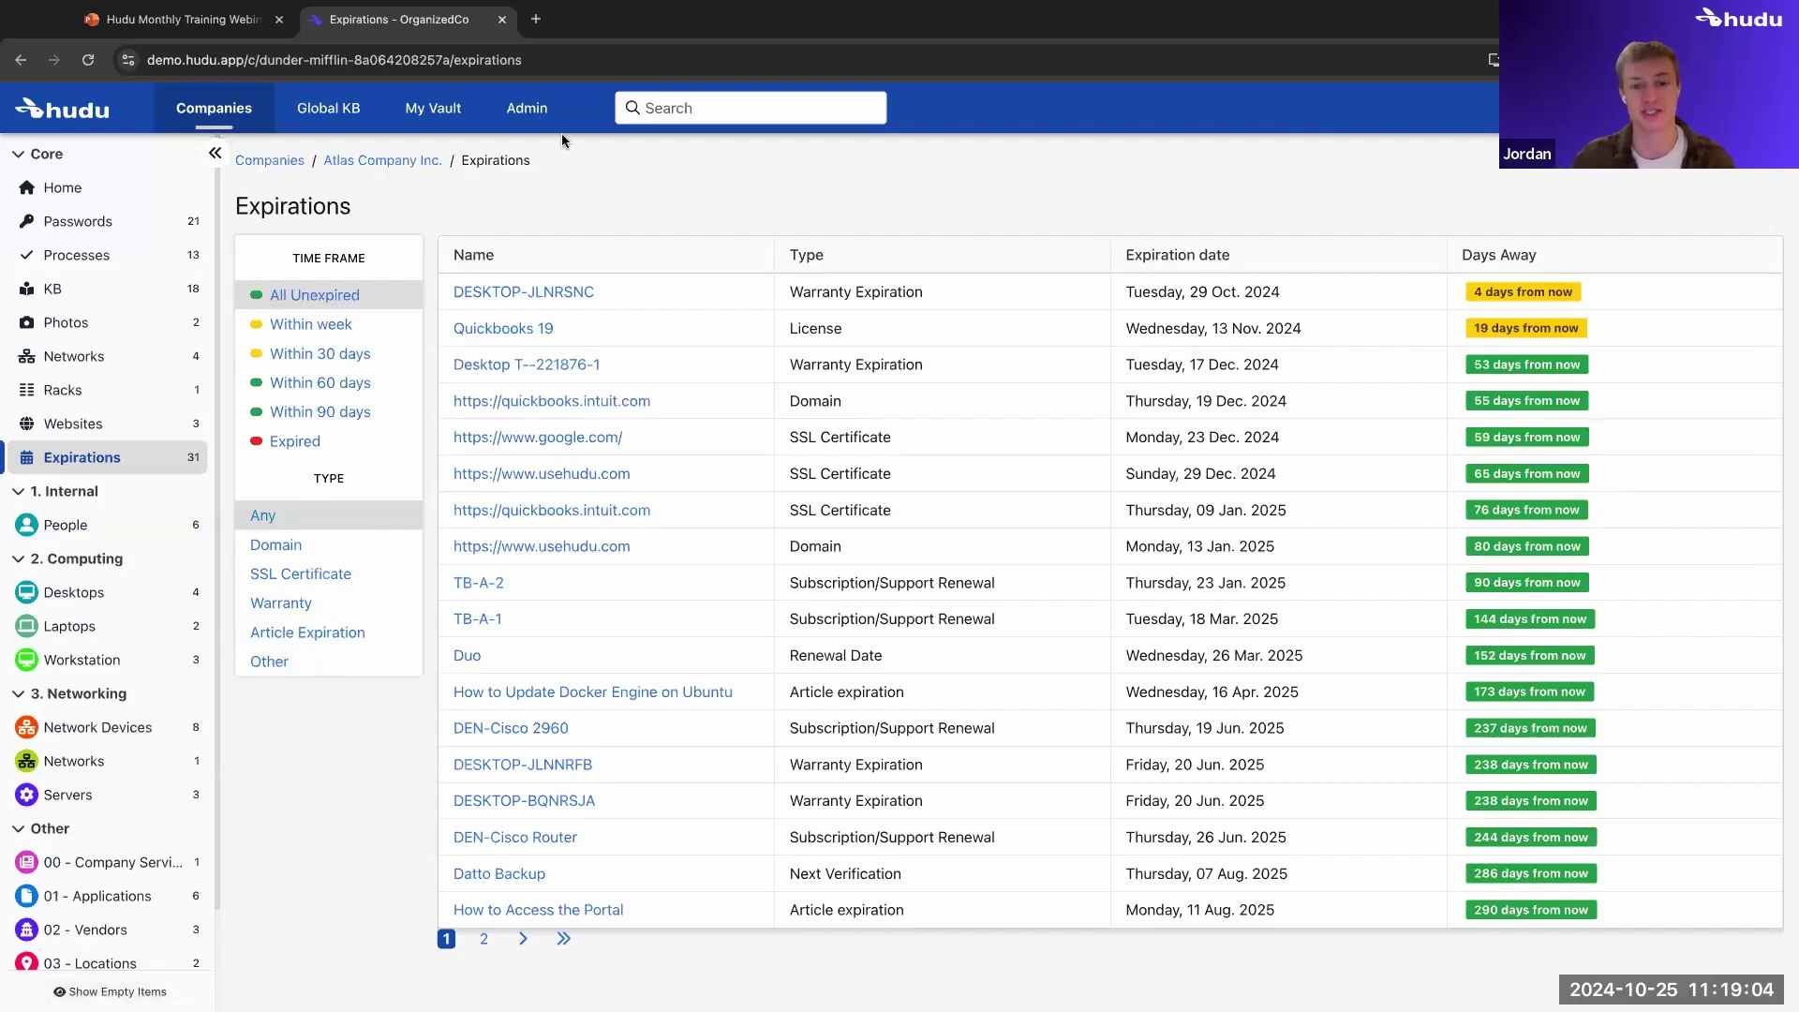
Open the admin area and examine the tools offered under Documentation Tools
{"action": "left_click", "coordinate": [526, 111]}
{"action": "scroll", "coordinate": [762, 653], "scroll_direction": "down", "scroll_amount": 4}
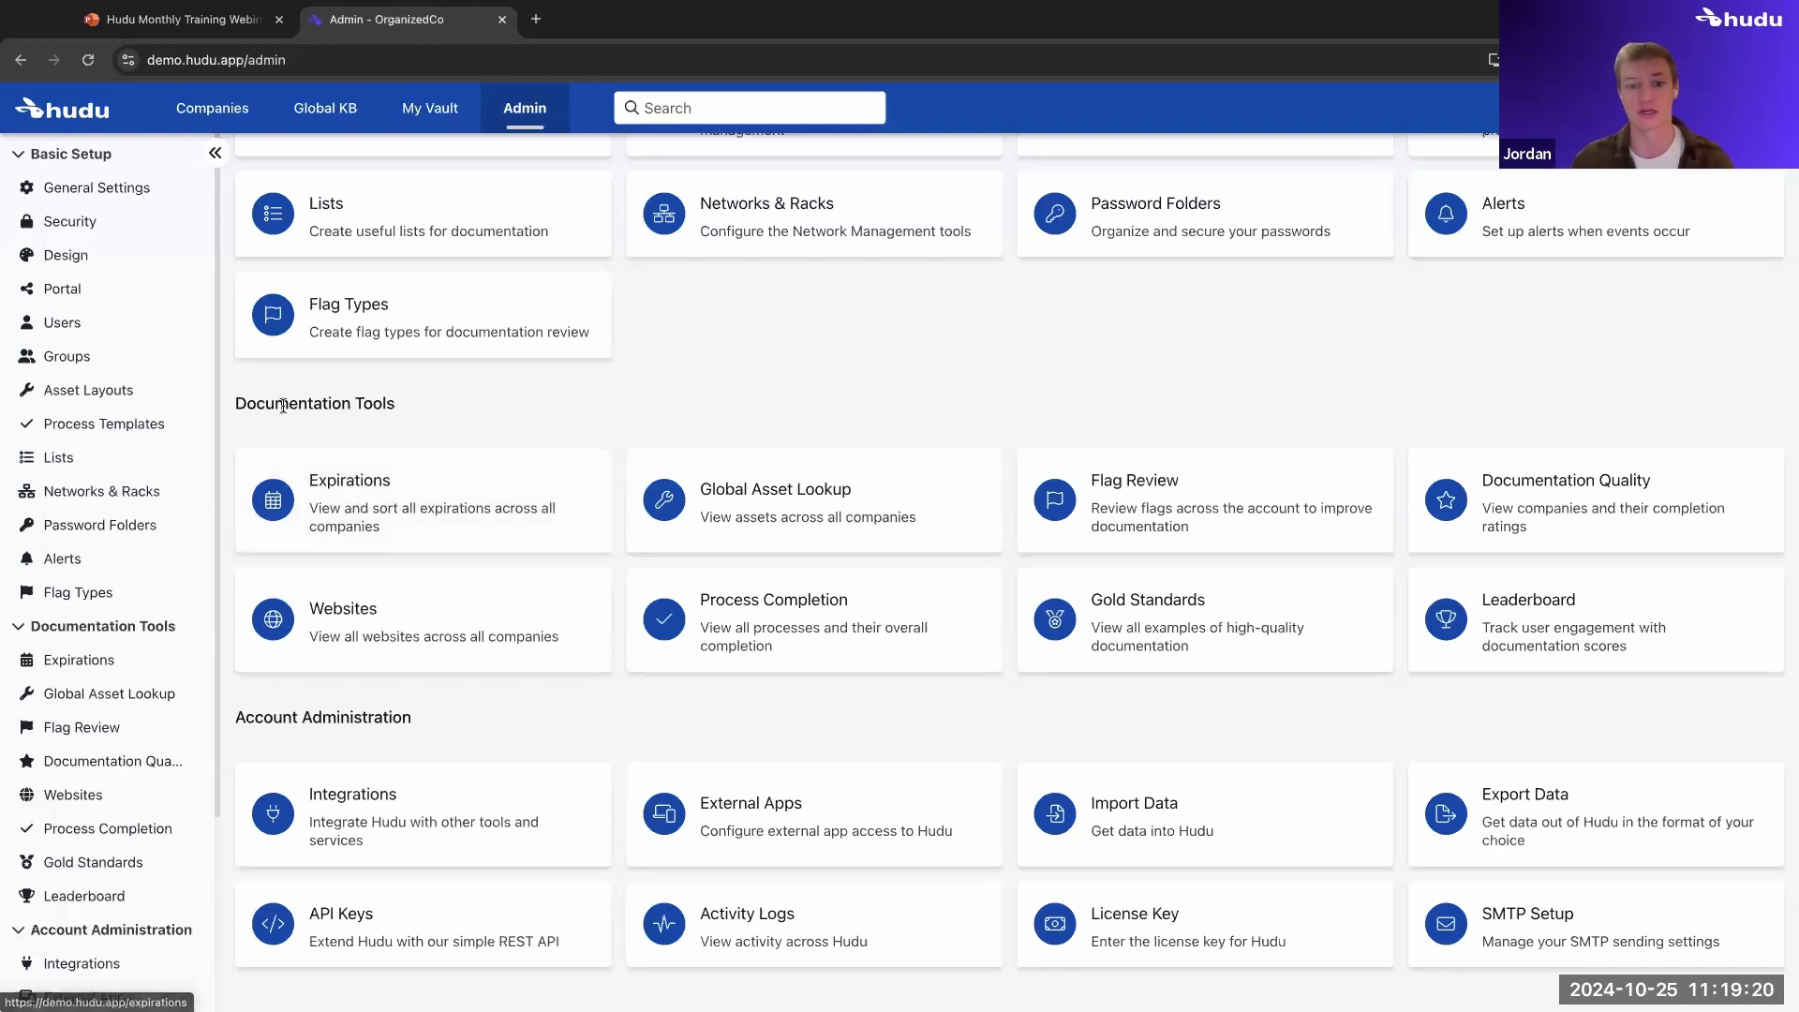
{"action": "left_click_drag", "start_coordinate": [230, 412], "coordinate": [739, 394]}
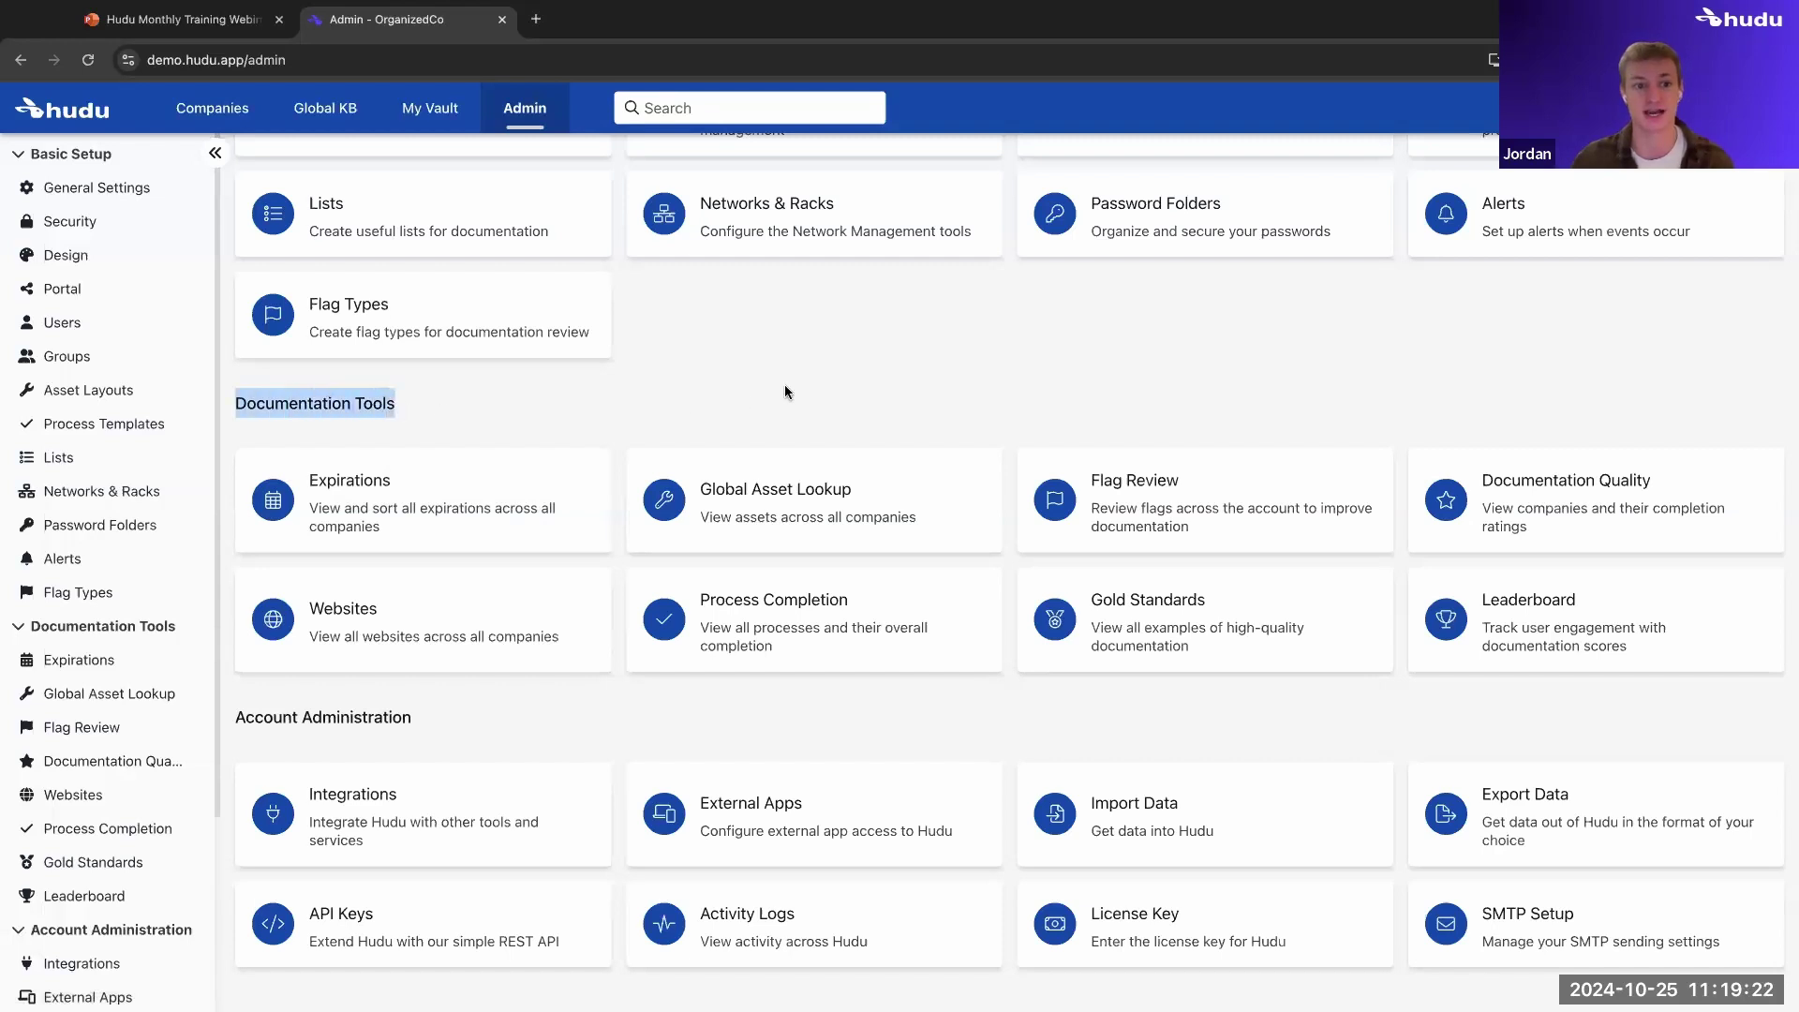
{"action": "left_click", "coordinate": [785, 392]}
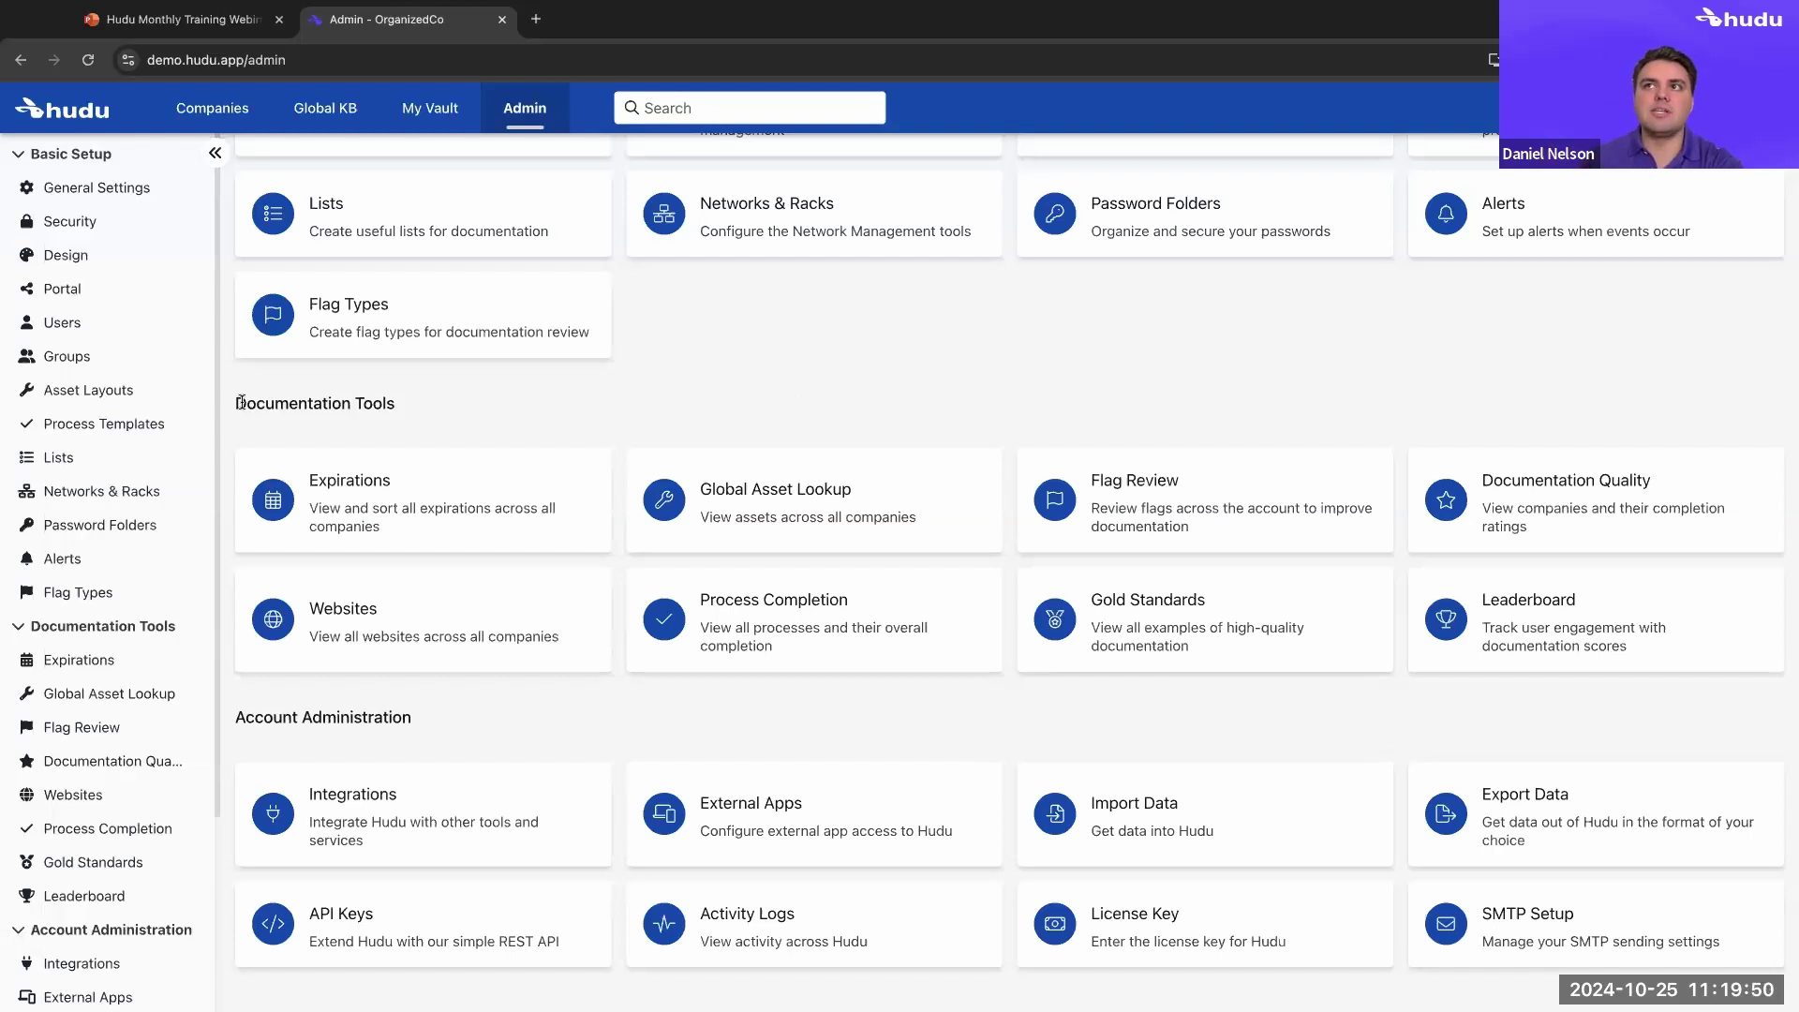
{"action": "left_click_drag", "start_coordinate": [234, 401], "coordinate": [494, 414]}
{"action": "left_click", "coordinate": [516, 410]}
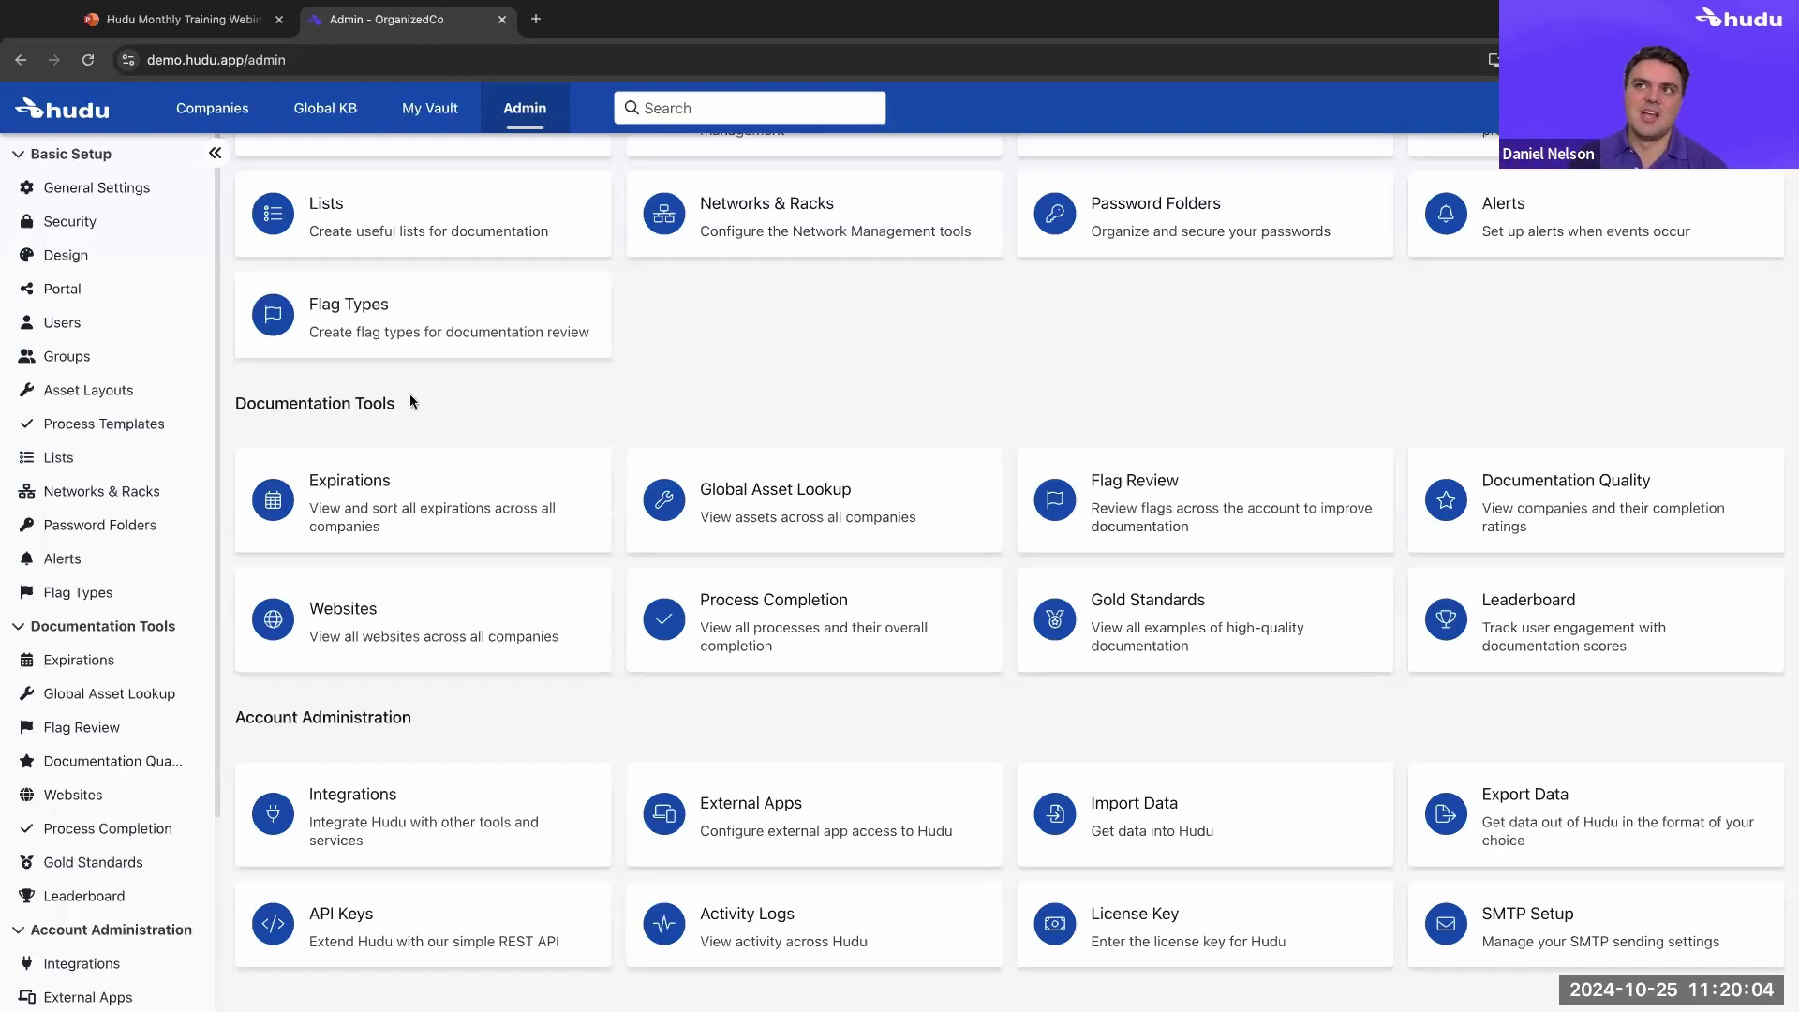
{"action": "triple_click", "coordinate": [320, 403]}
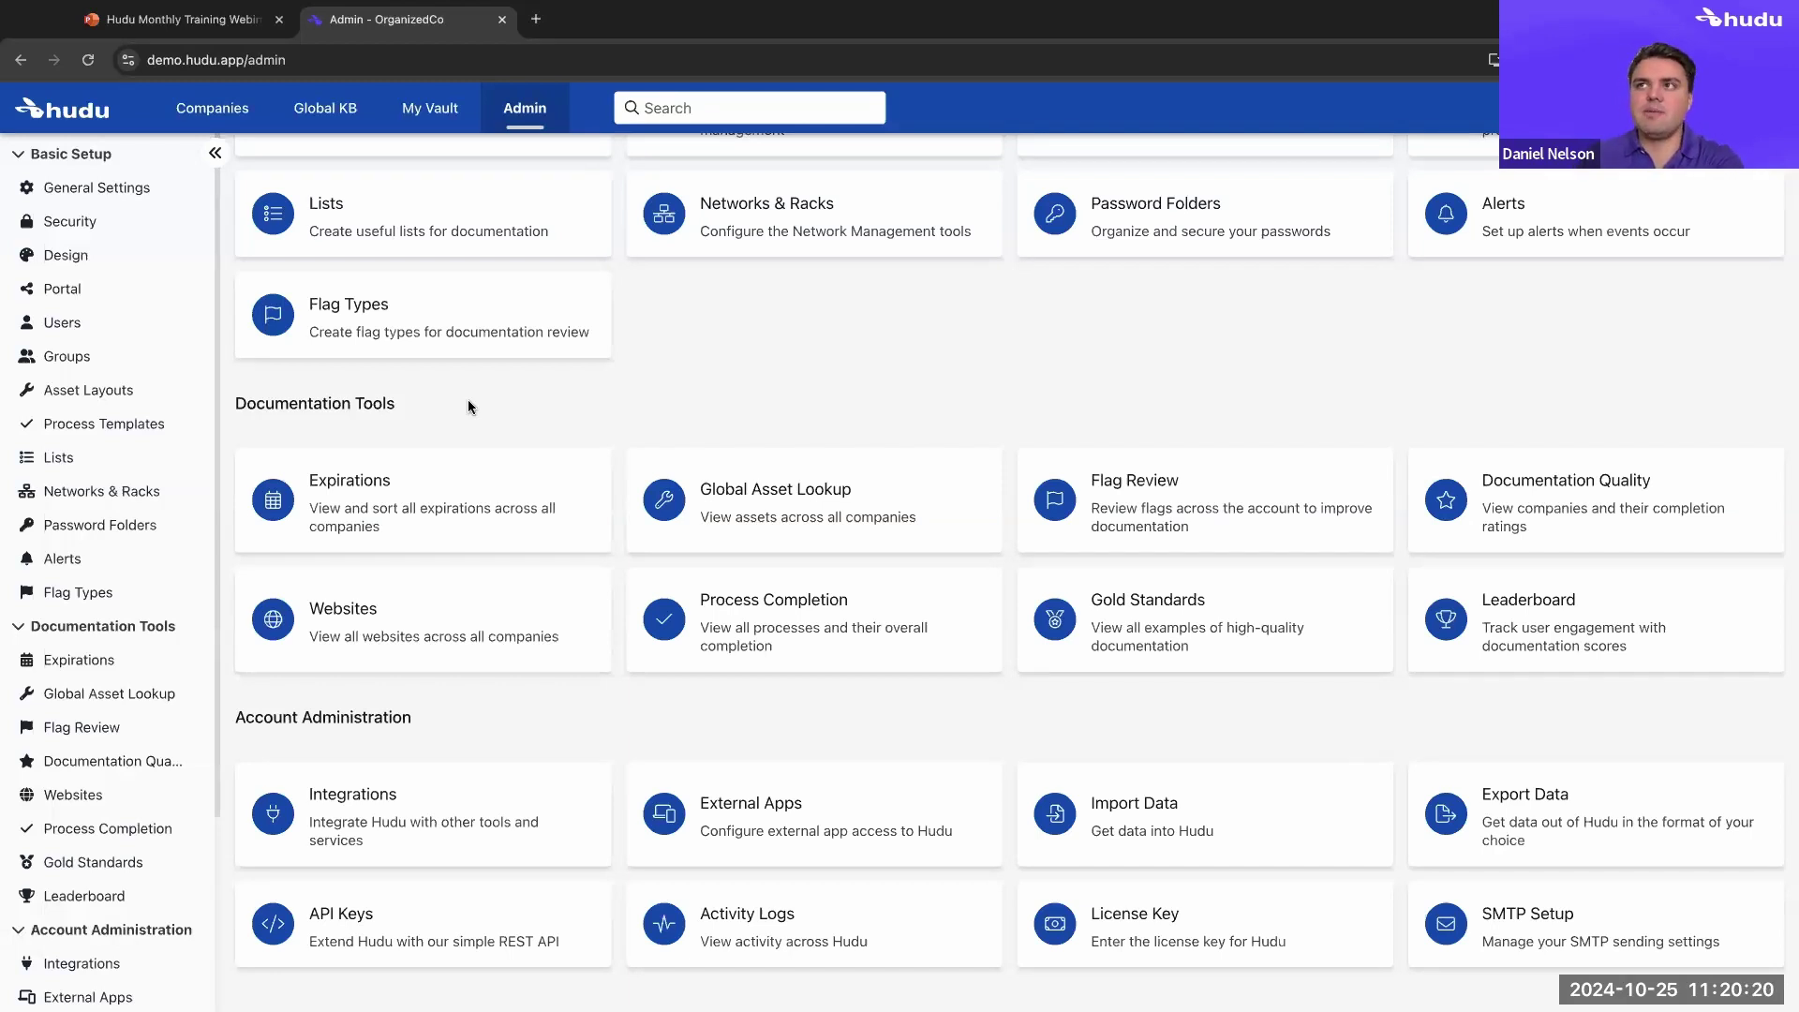
Look over the Basic Setup options in the admin area and open the Flag Types list
{"action": "scroll", "coordinate": [467, 403], "scroll_direction": "up", "scroll_amount": 4}
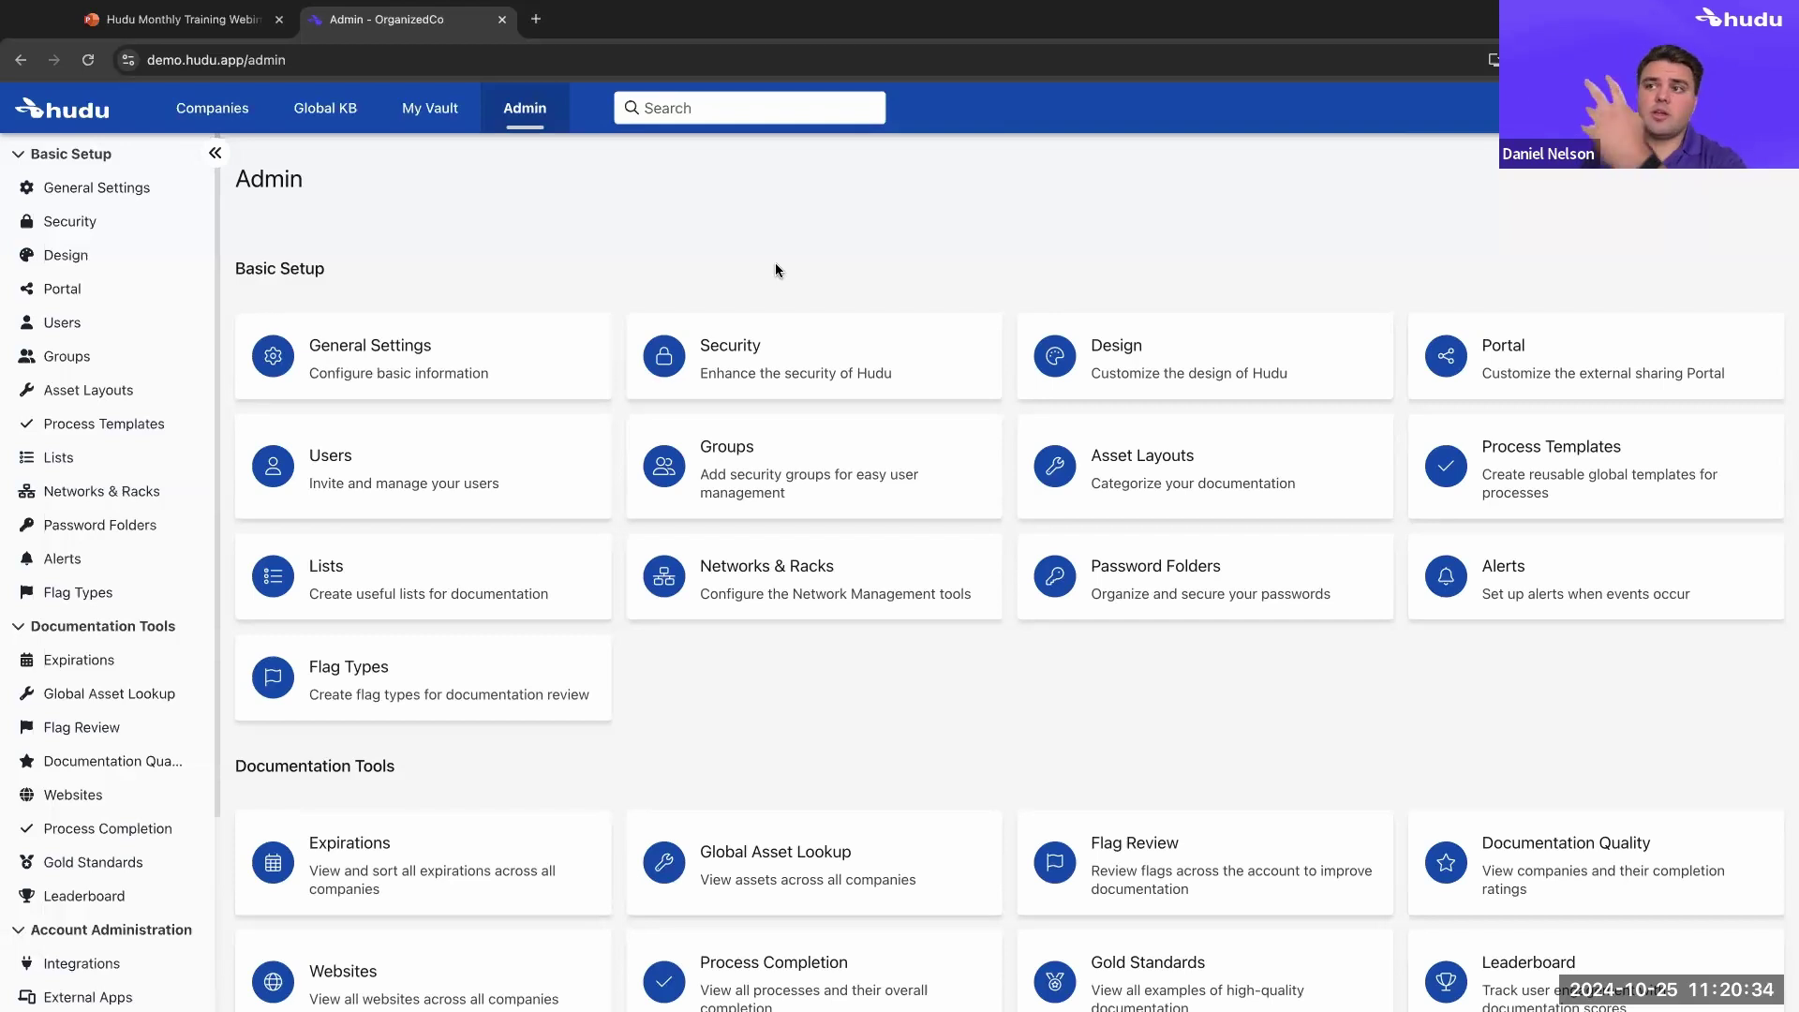
{"action": "scroll", "coordinate": [774, 263], "scroll_direction": "down", "scroll_amount": 4}
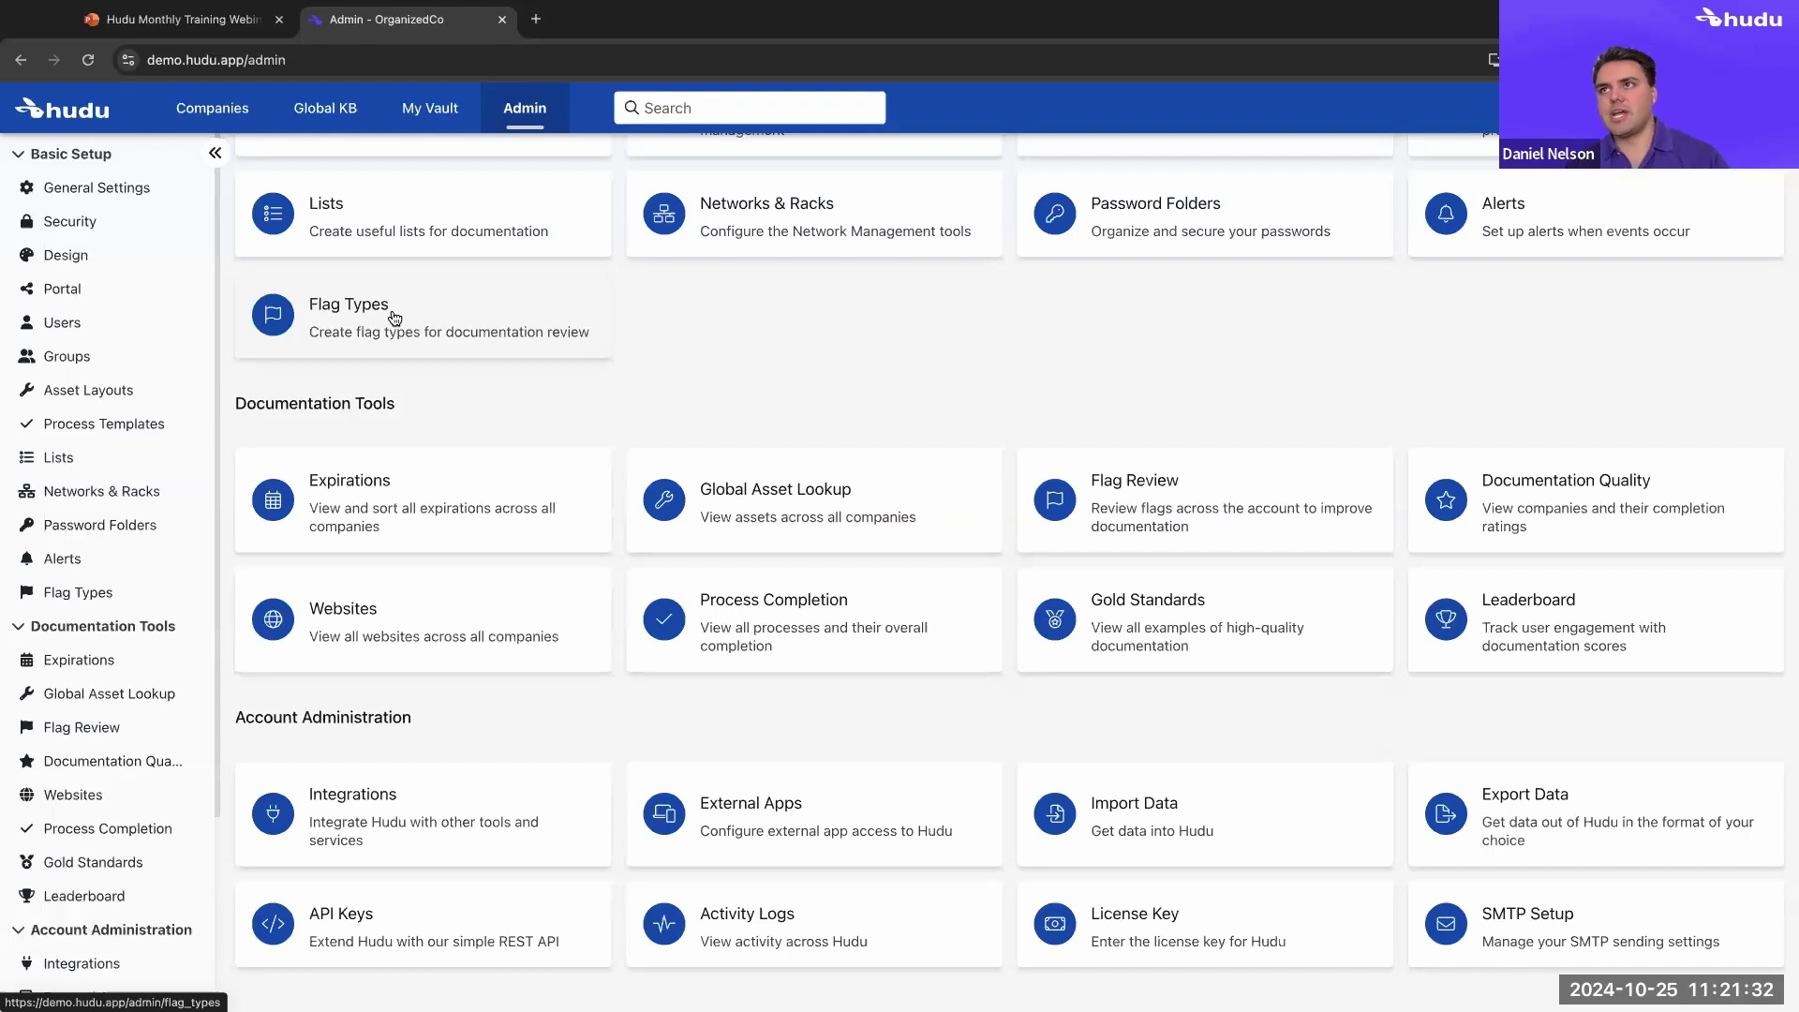
{"action": "scroll", "coordinate": [496, 534], "scroll_direction": "up", "scroll_amount": 2}
{"action": "scroll", "coordinate": [496, 534], "scroll_direction": "up", "scroll_amount": 2}
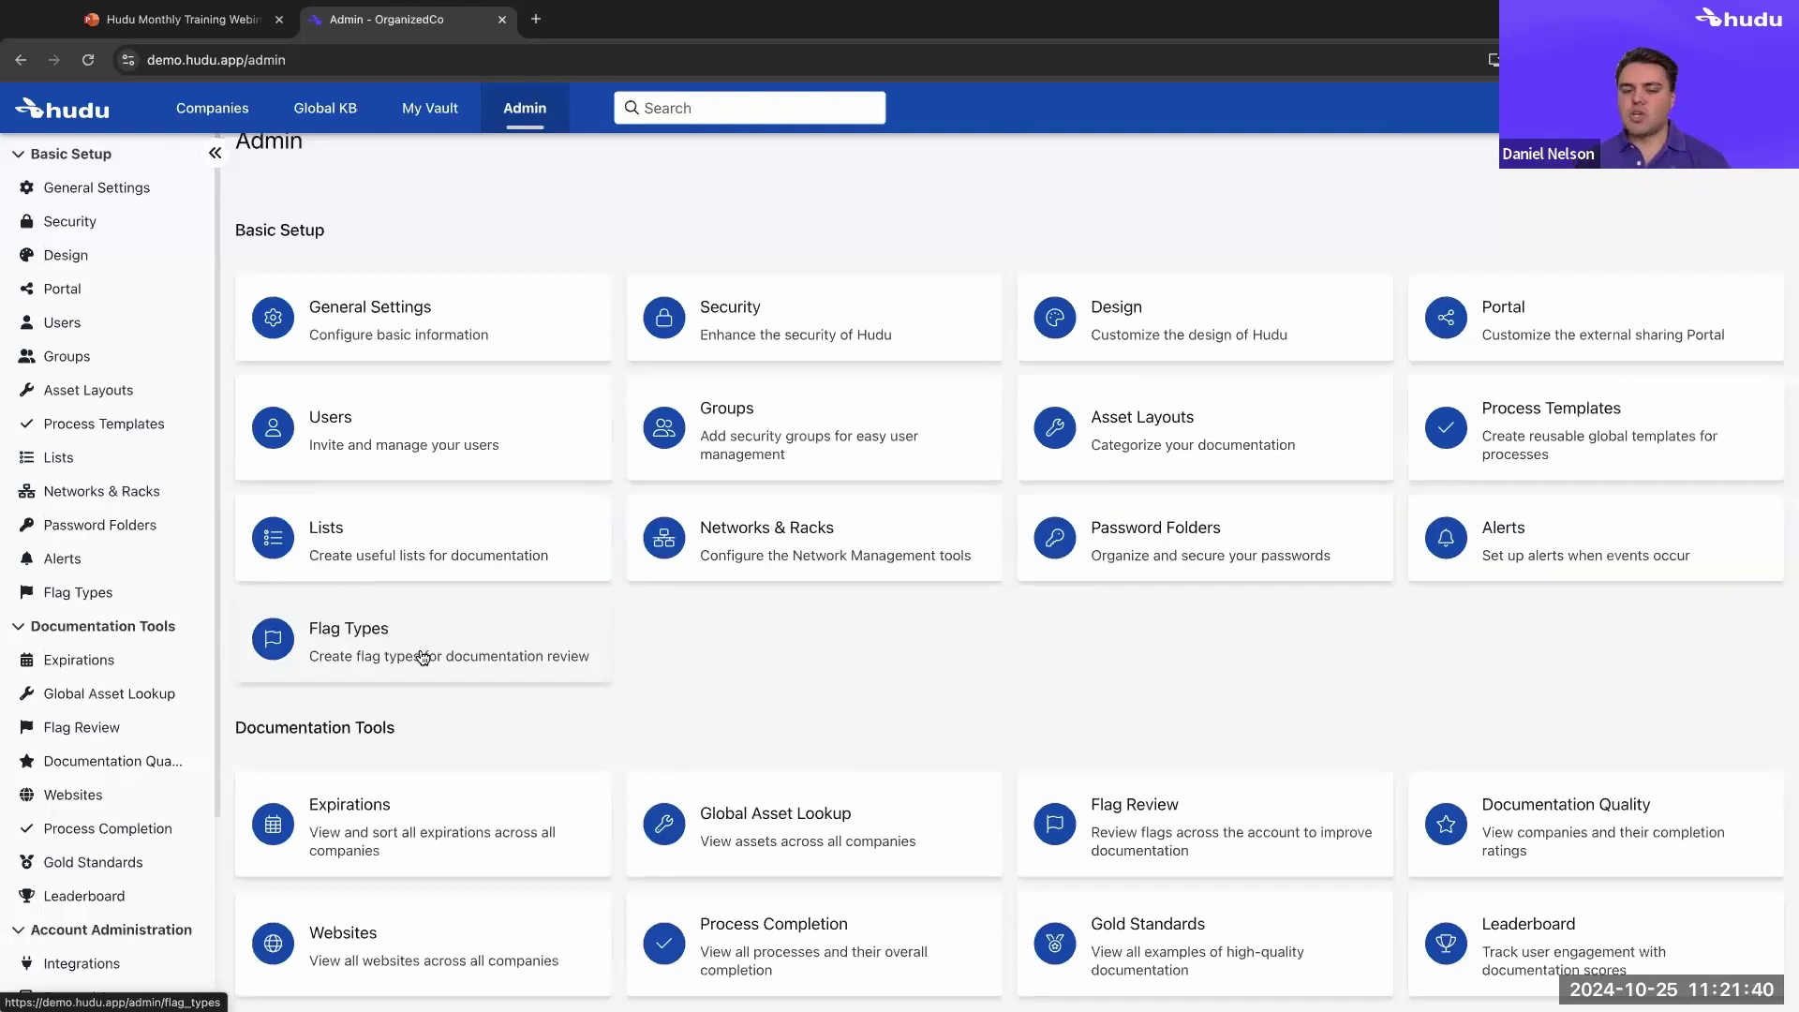
{"action": "left_click", "coordinate": [420, 654]}
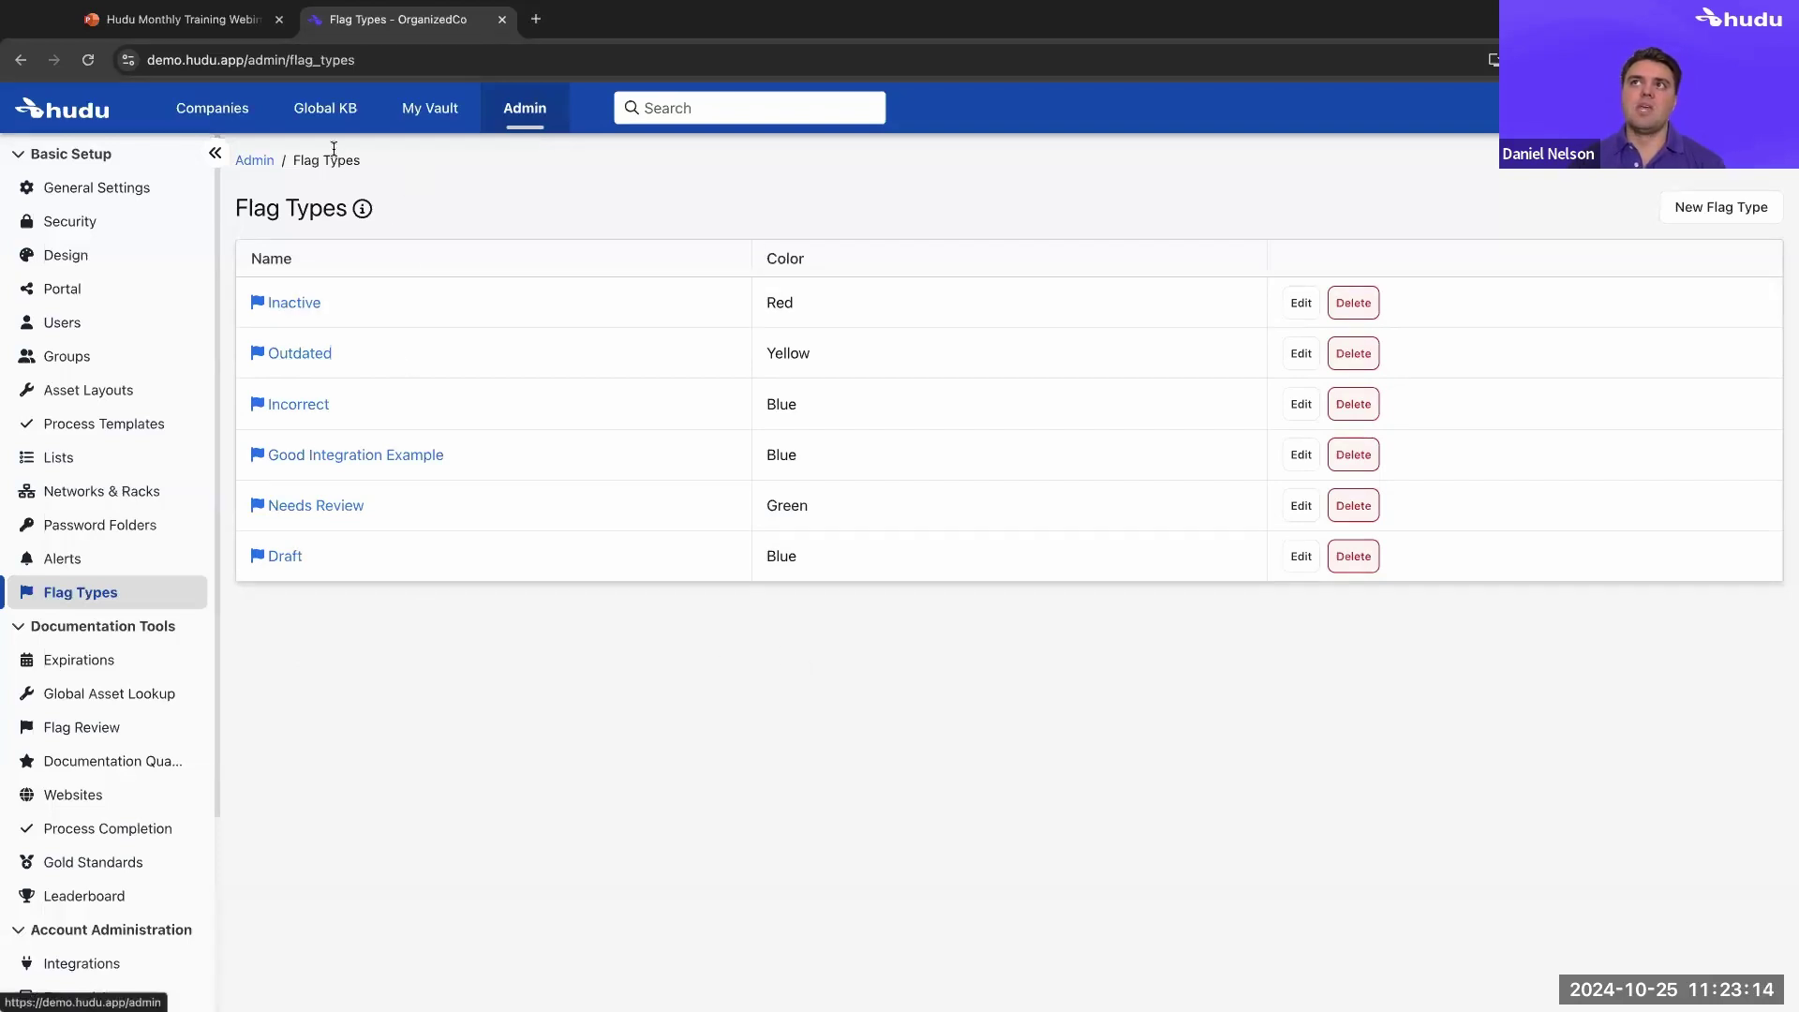
Open the article How to Update Docker Engine on Ubuntu in the Atlas Company Inc. knowledge base
{"action": "left_click", "coordinate": [255, 160]}
{"action": "scroll", "coordinate": [658, 493], "scroll_direction": "down", "scroll_amount": 4}
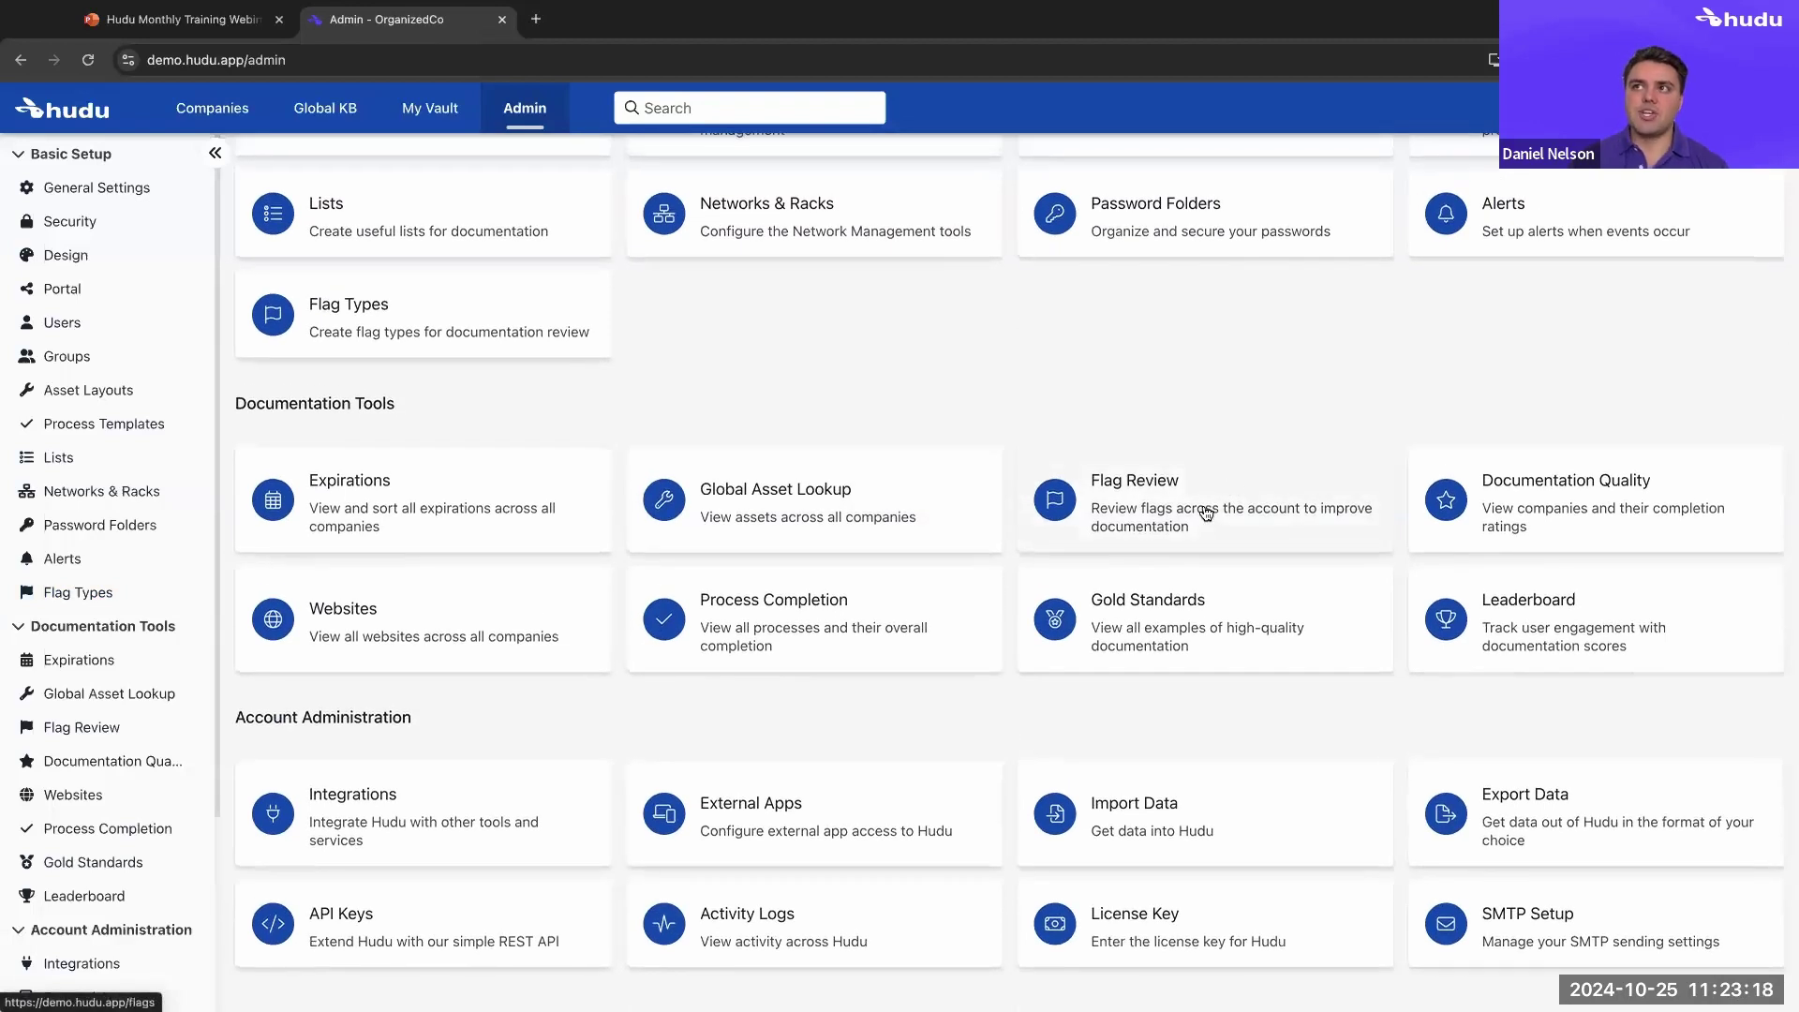
{"action": "left_click", "coordinate": [217, 116]}
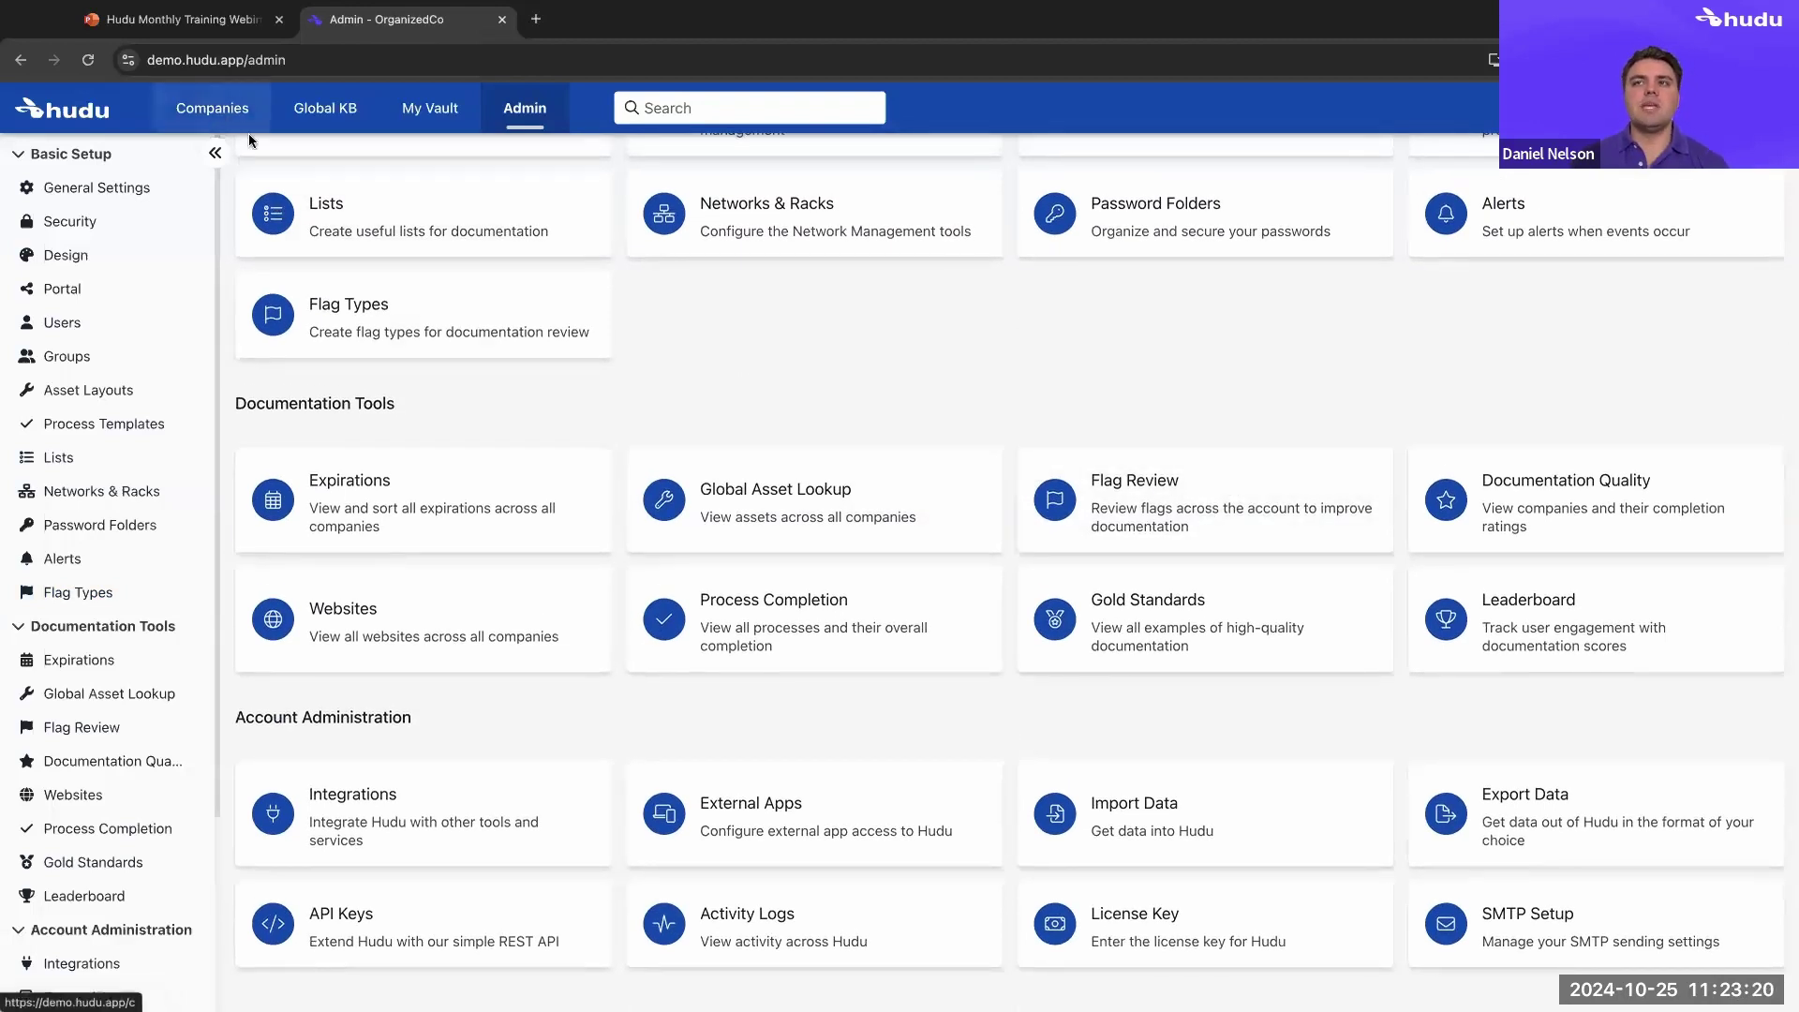
{"action": "left_click", "coordinate": [71, 294]}
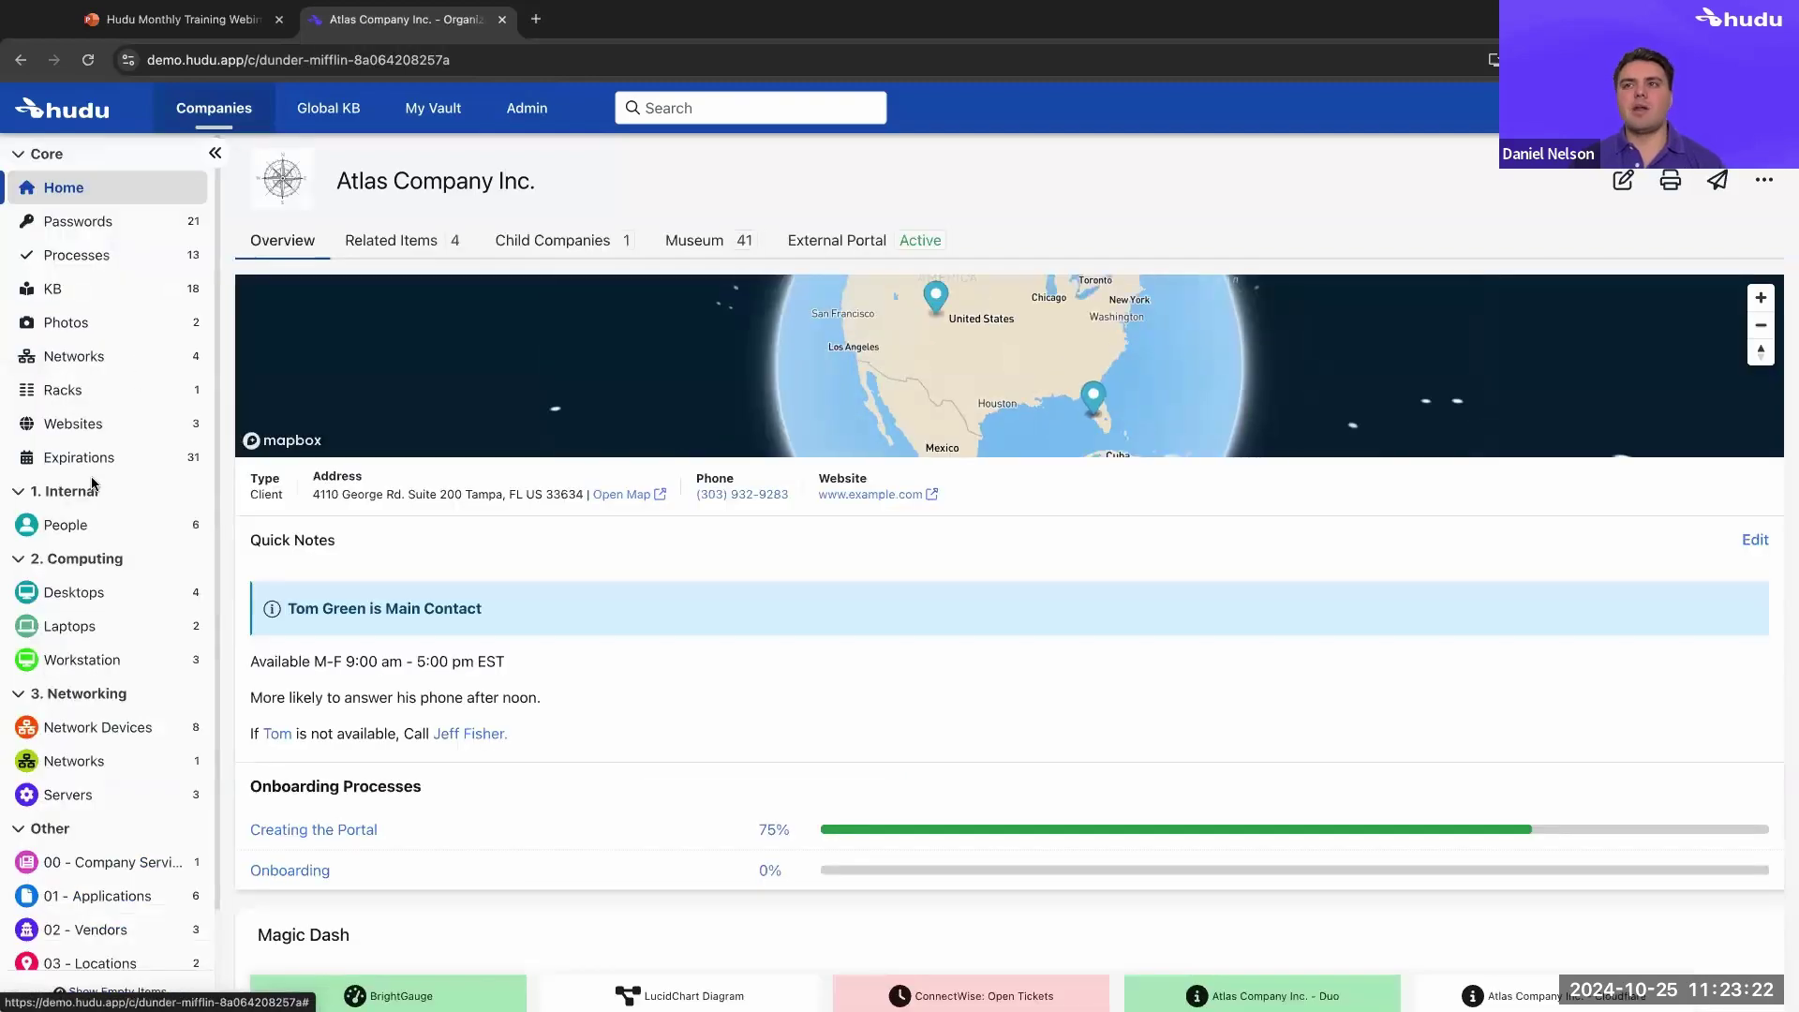
{"action": "left_click", "coordinate": [89, 292]}
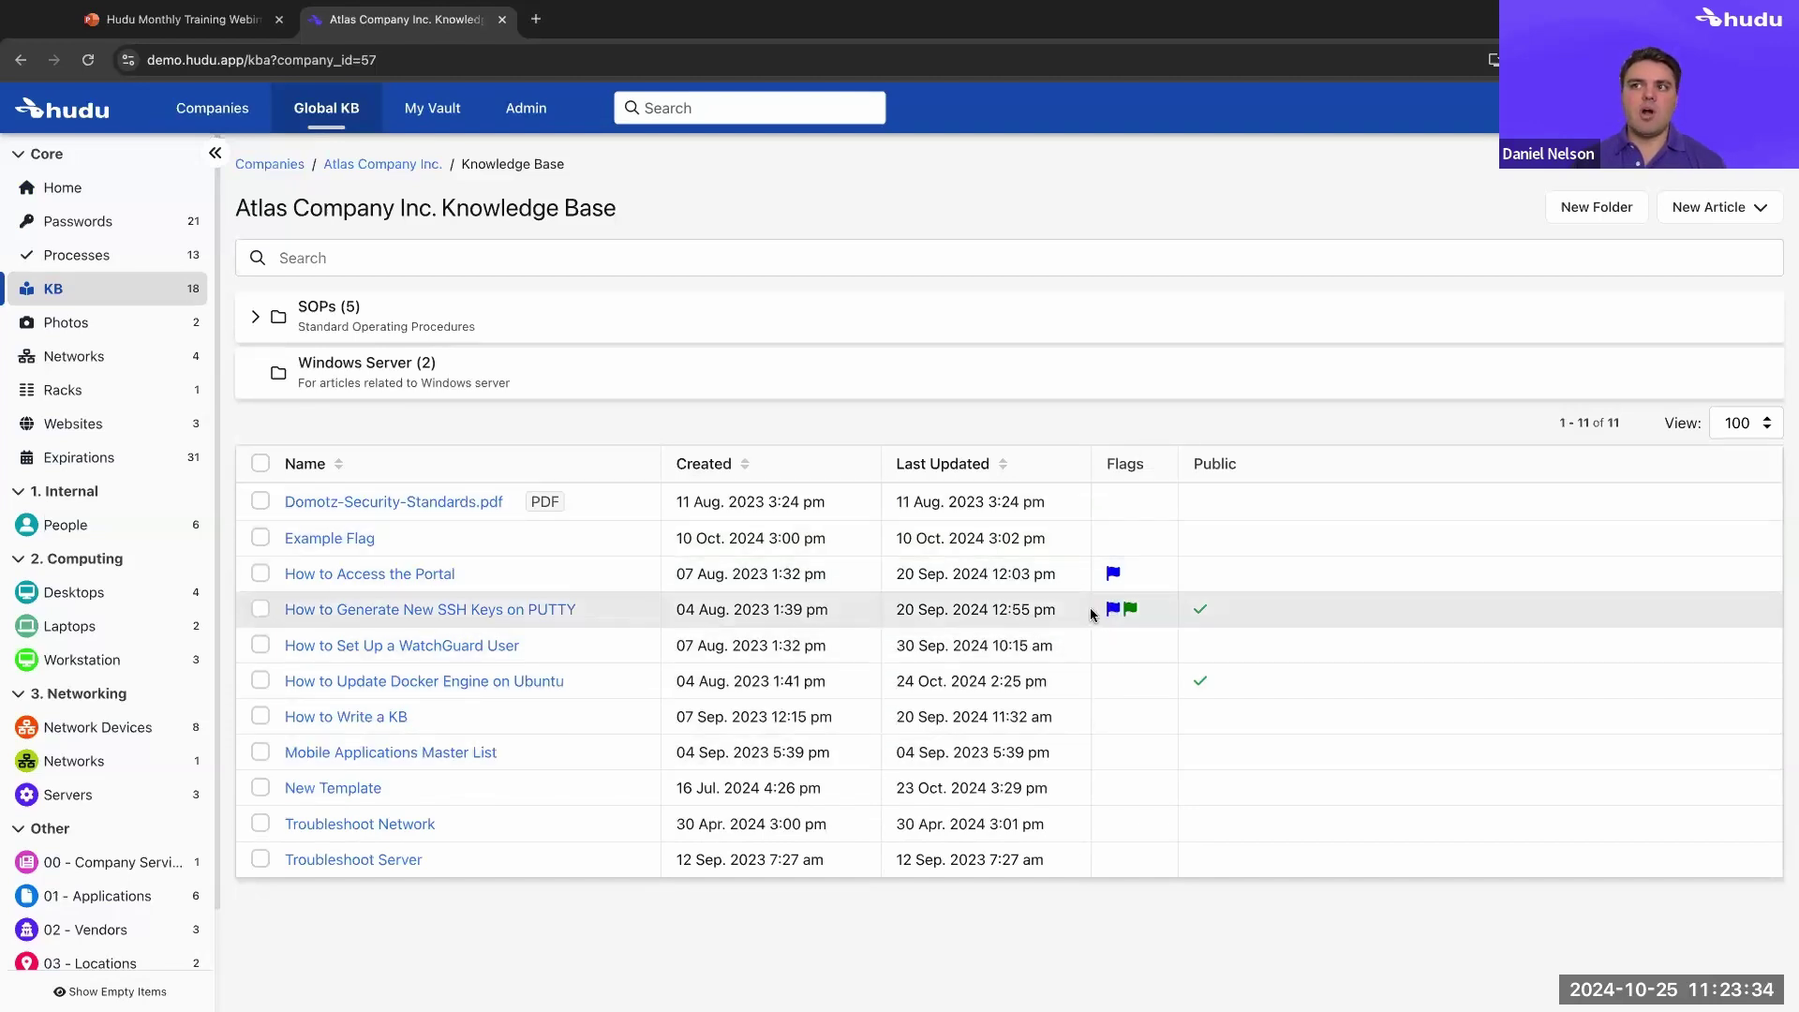
{"action": "left_click", "coordinate": [470, 682]}
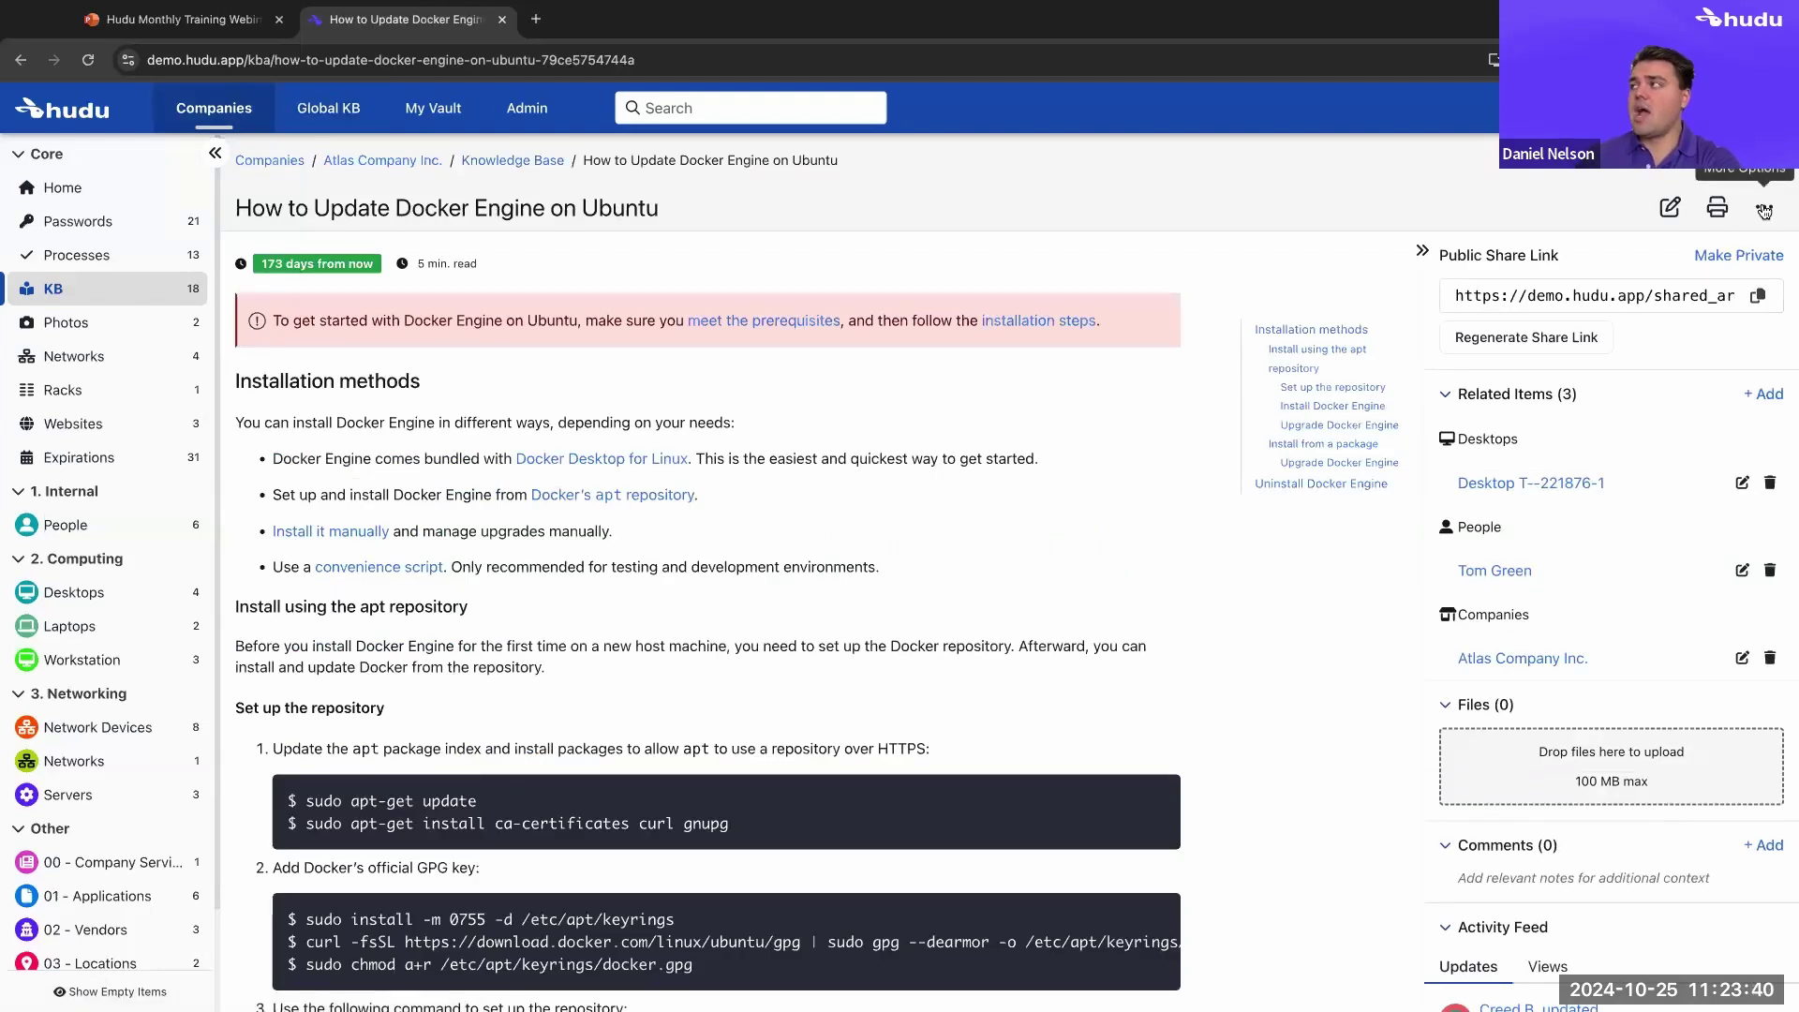
Start flagging the Docker Engine article for review and select the Needs Review flag
{"action": "left_click", "coordinate": [1764, 211]}
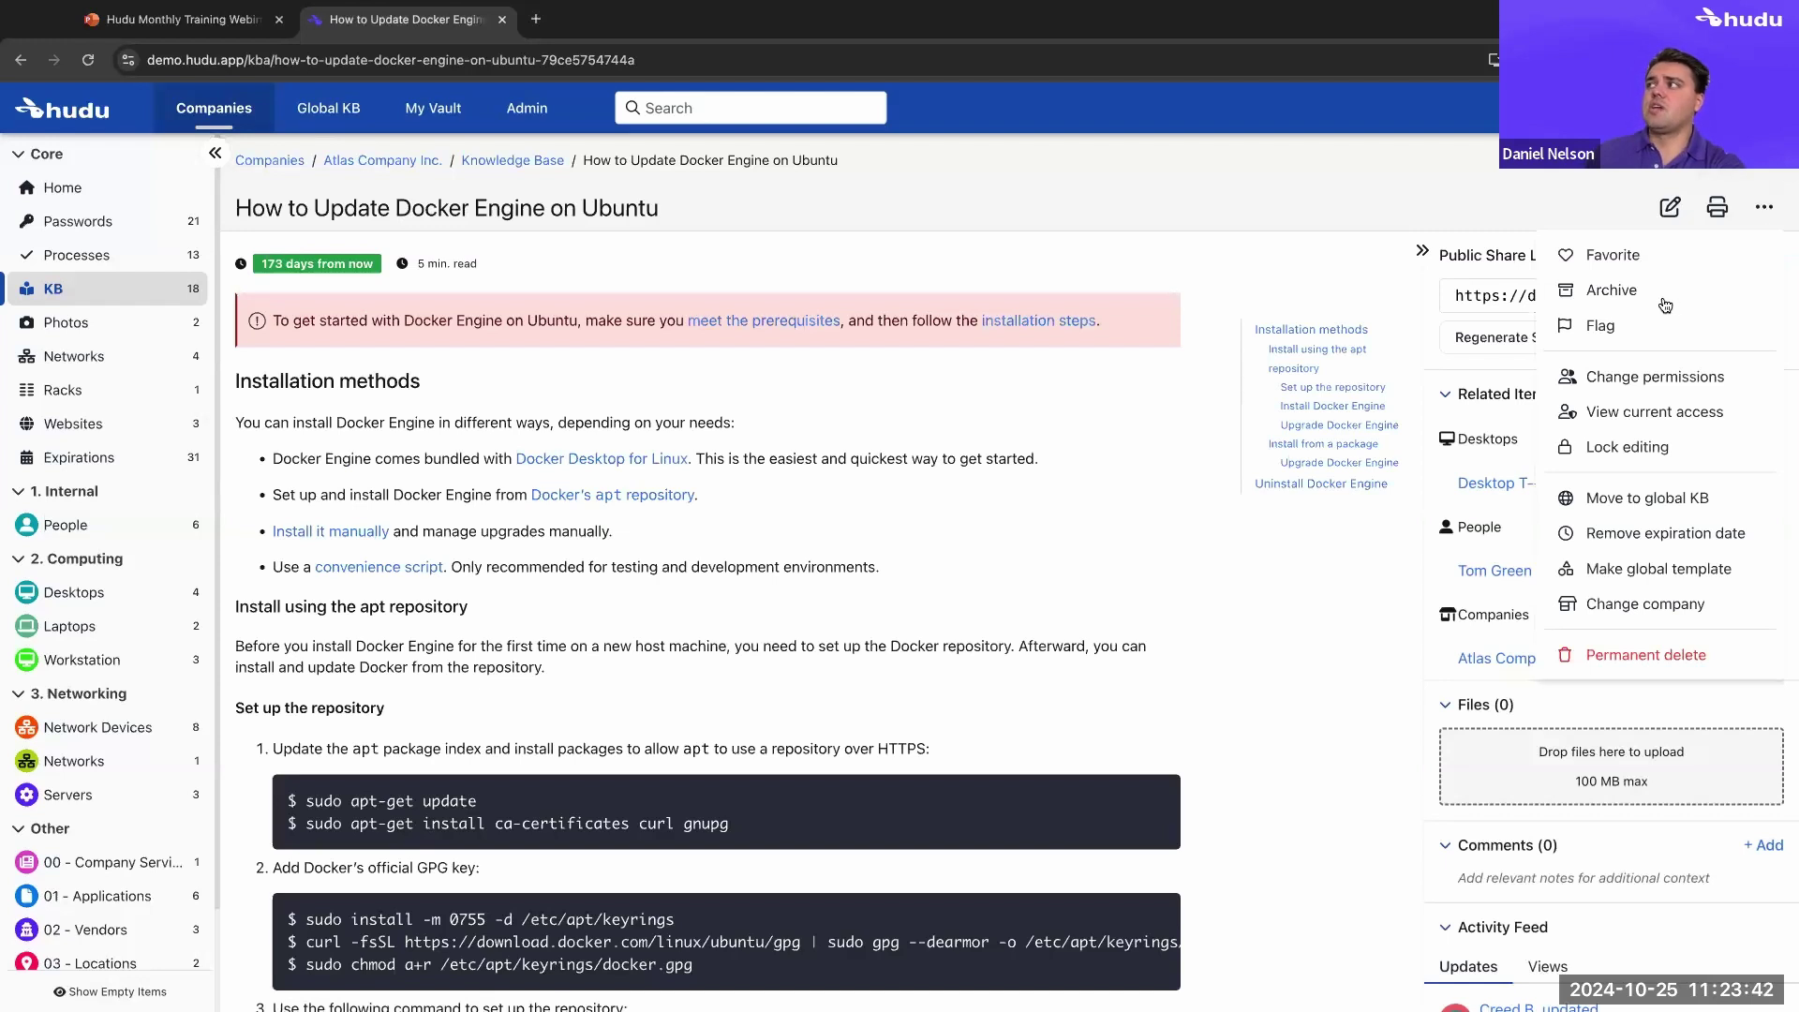
{"action": "left_click", "coordinate": [1631, 340]}
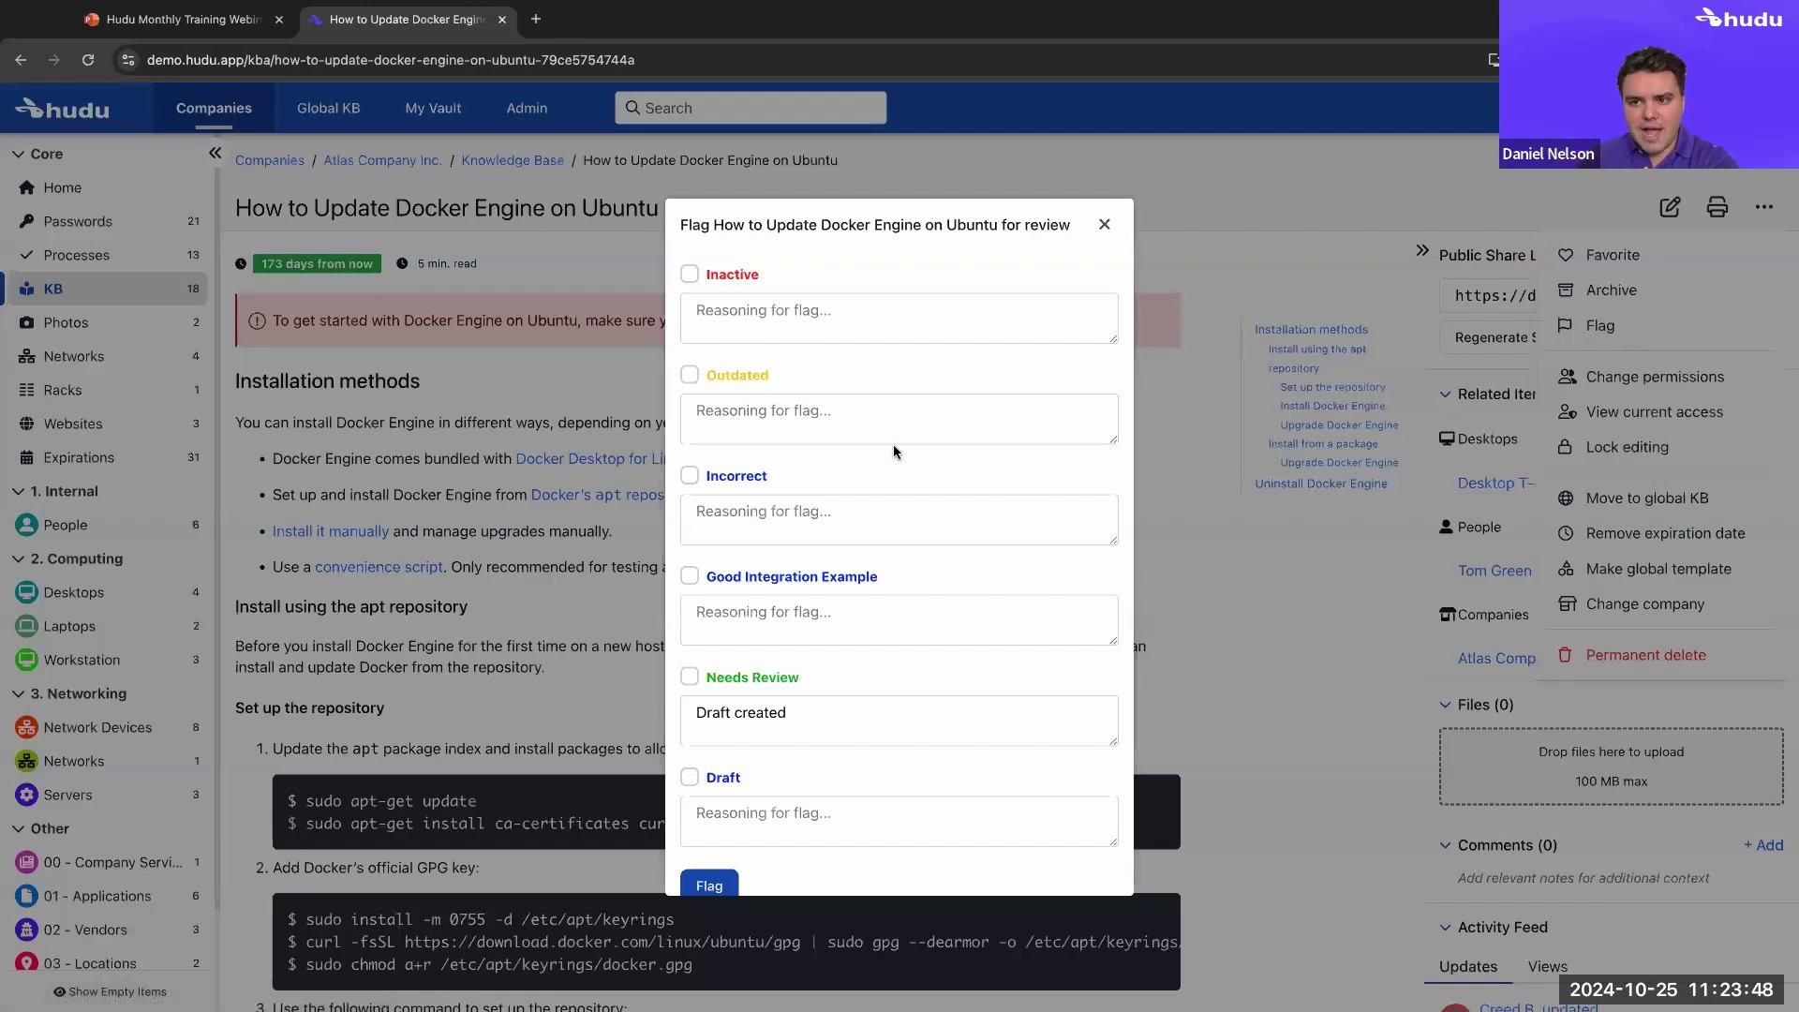
{"action": "scroll", "coordinate": [892, 448], "scroll_direction": "down", "scroll_amount": 1}
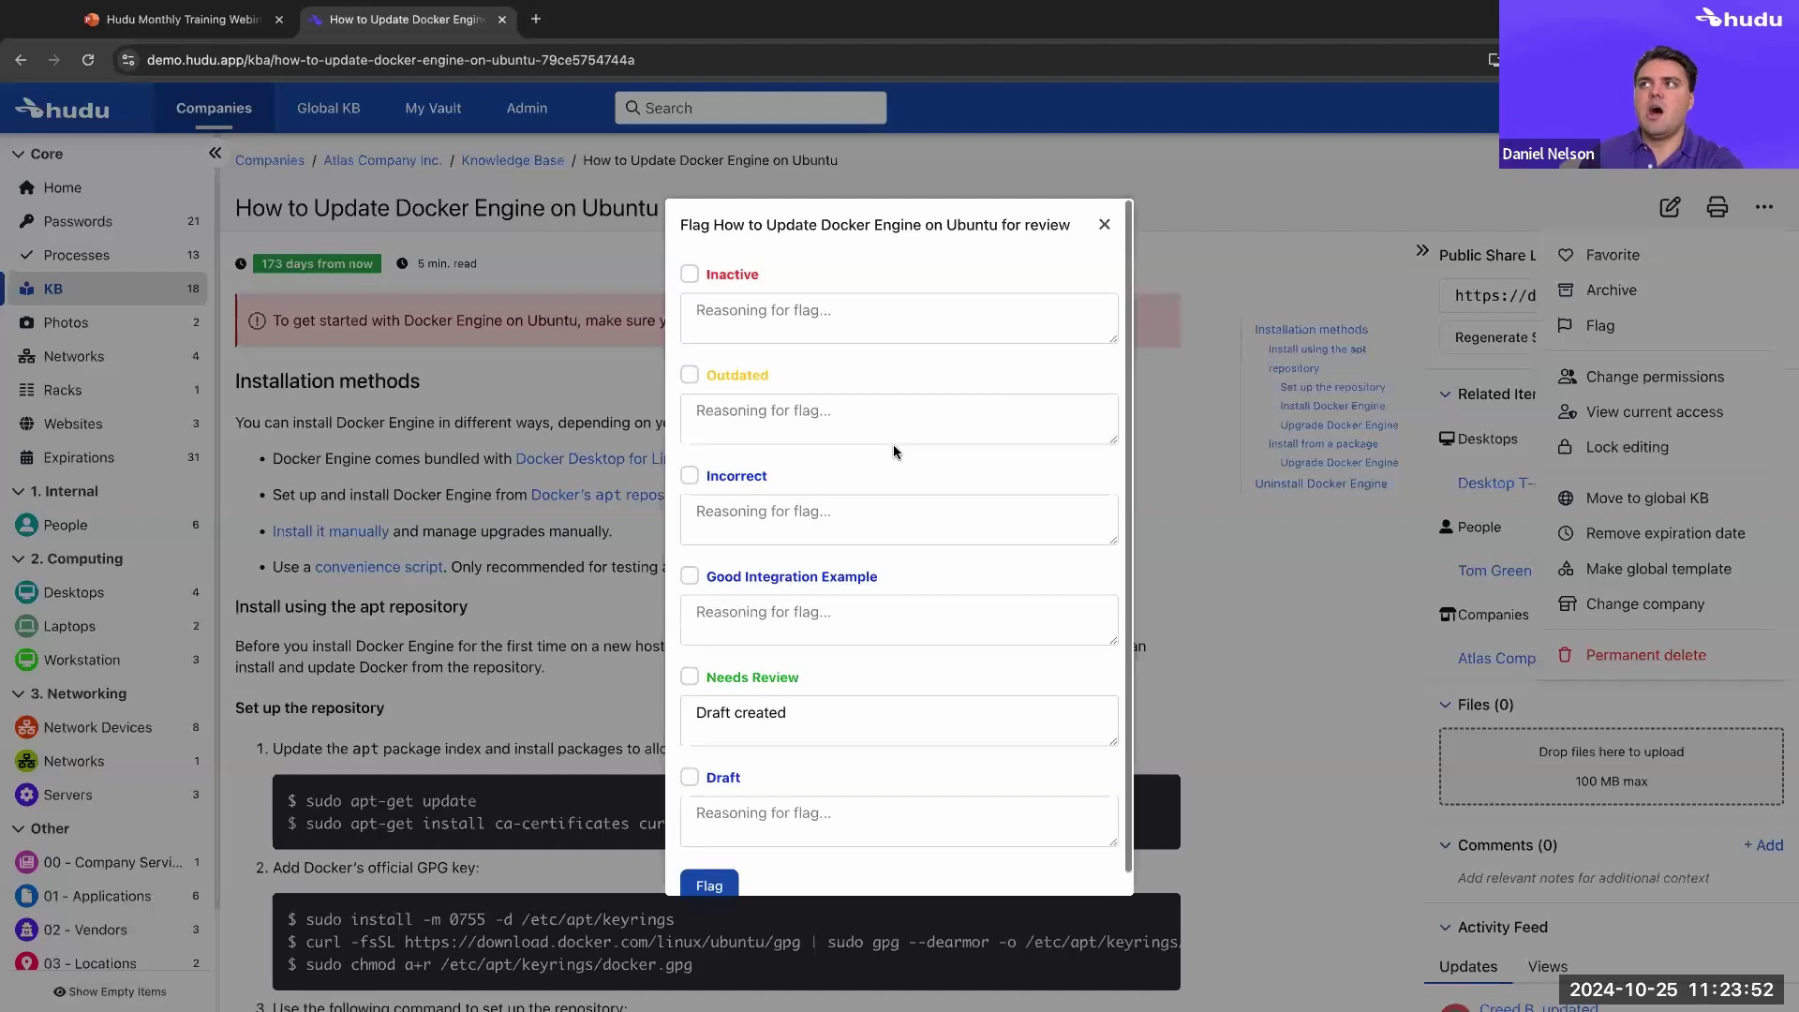
{"action": "left_click", "coordinate": [690, 655]}
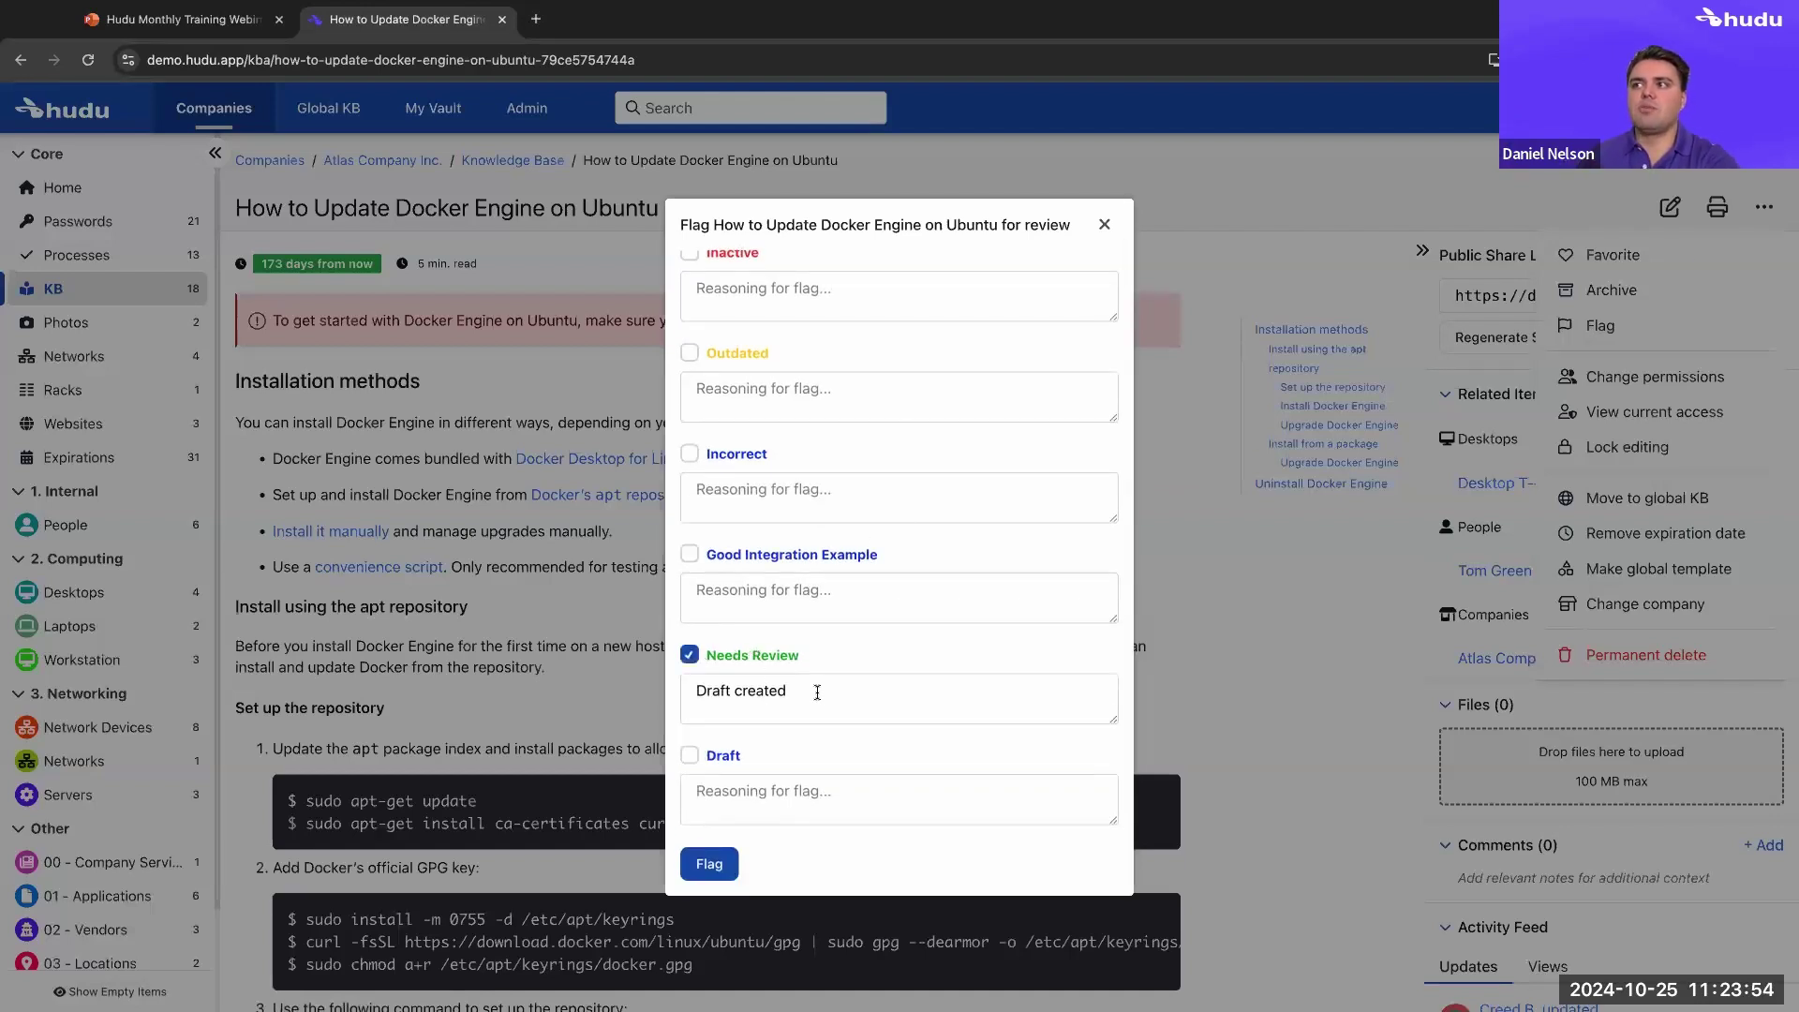
Replace the Needs Review flag's reasoning with "Draft is ready" and apply the flag to the article
{"action": "double_click", "coordinate": [823, 692]}
{"action": "key", "text": "BackSpace"}
{"action": "key", "text": "BackSpace"}
{"action": "key", "text": "BackSpace"}
{"action": "key", "text": "BackSpace"}
{"action": "key", "text": "BackSpace"}
{"action": "key", "text": "BackSpace"}
{"action": "key", "text": "BackSpace"}
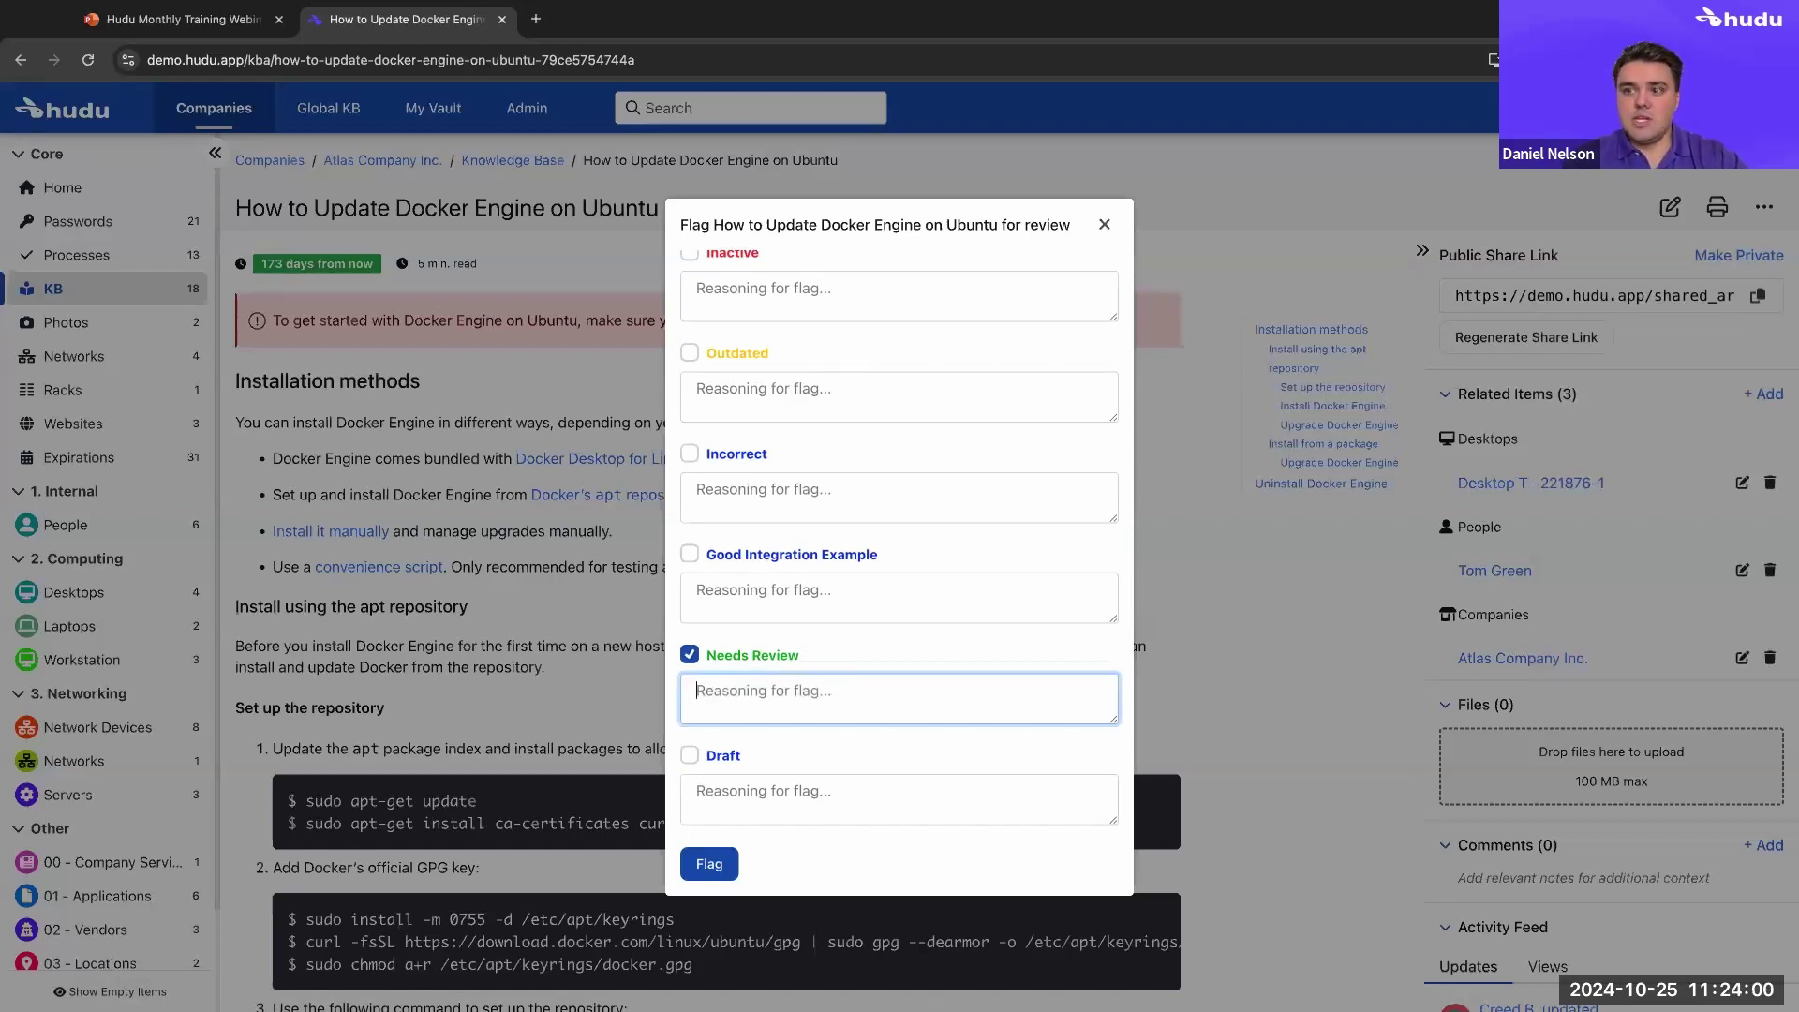
{"action": "type", "text": "Draft is "}
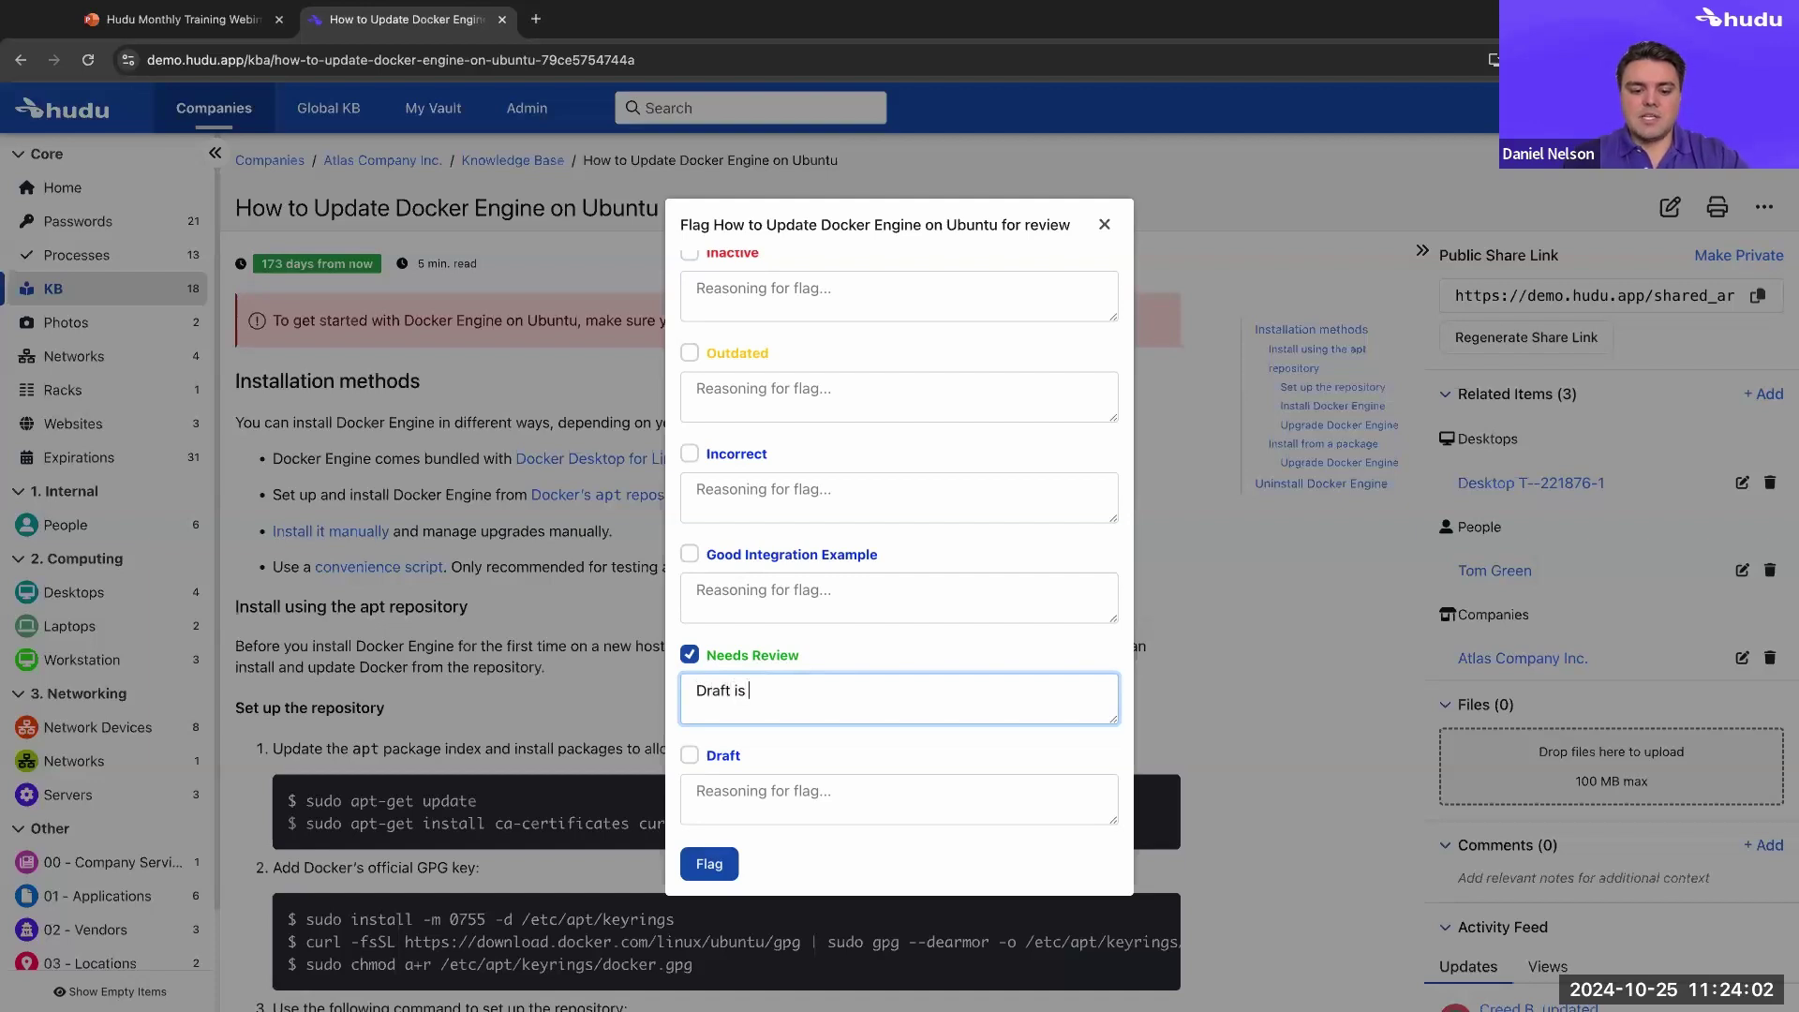
{"action": "type", "text": "ready"}
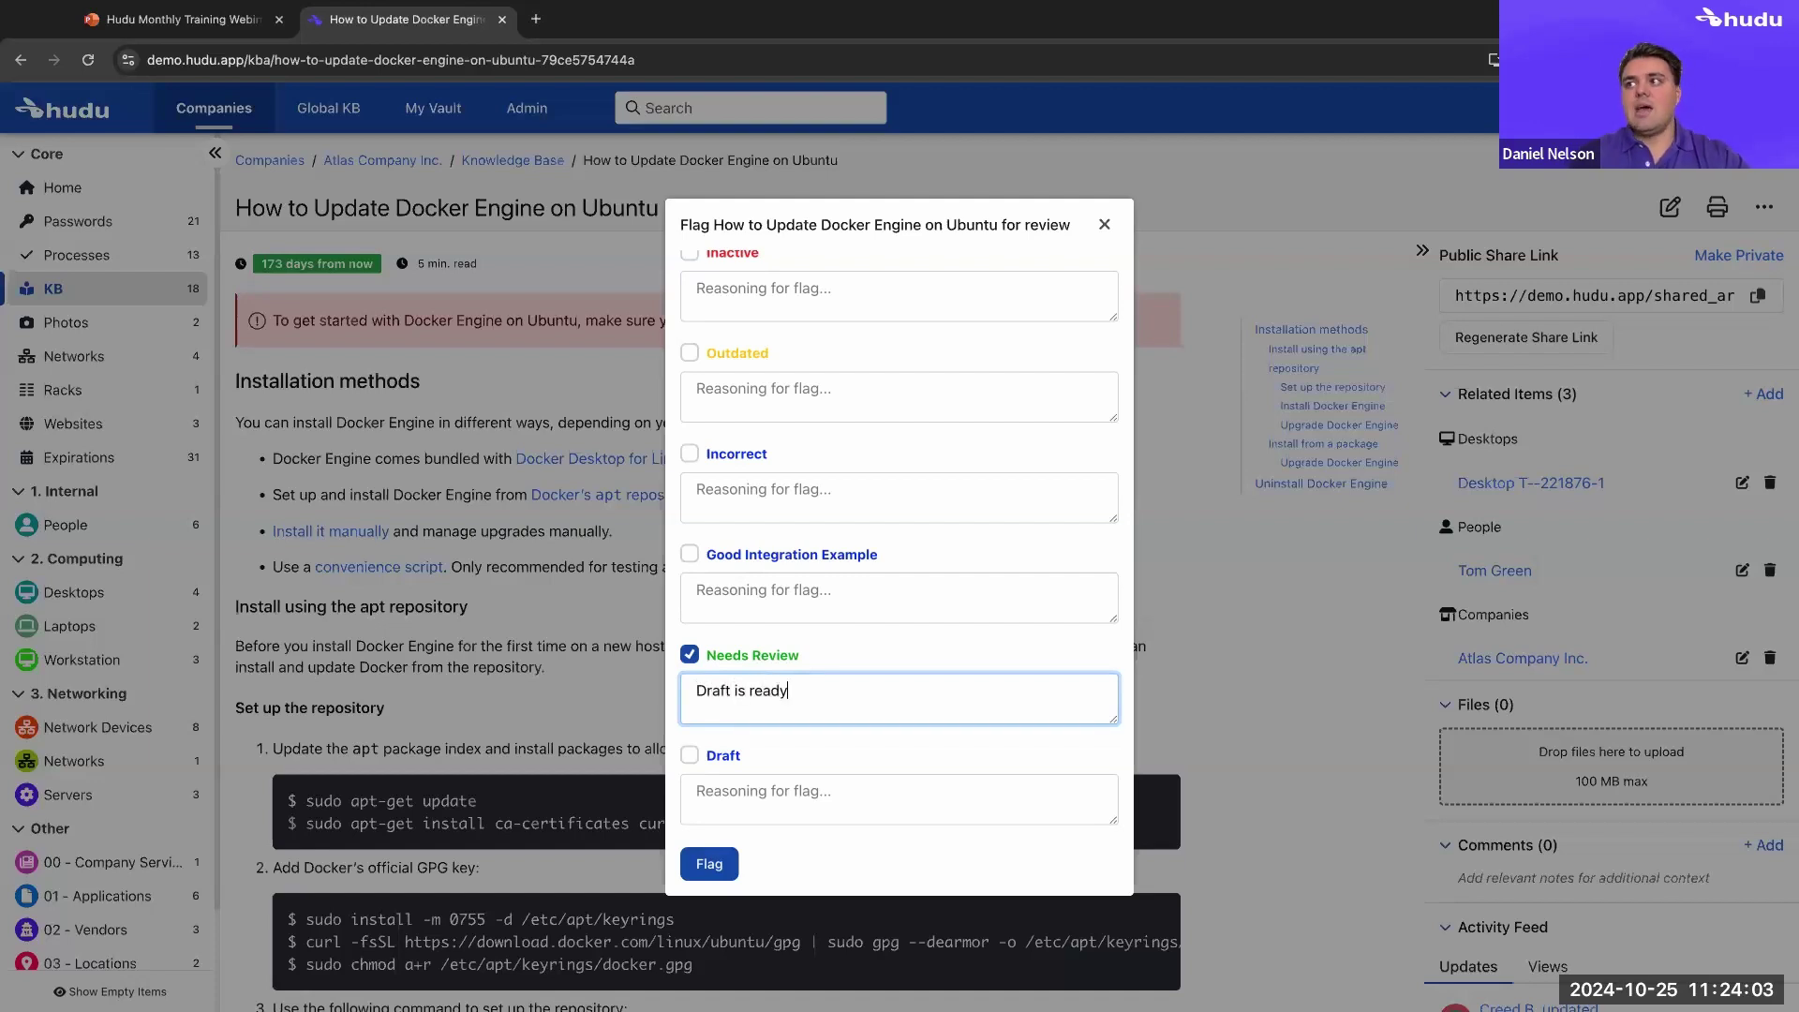
{"action": "left_click", "coordinate": [729, 867]}
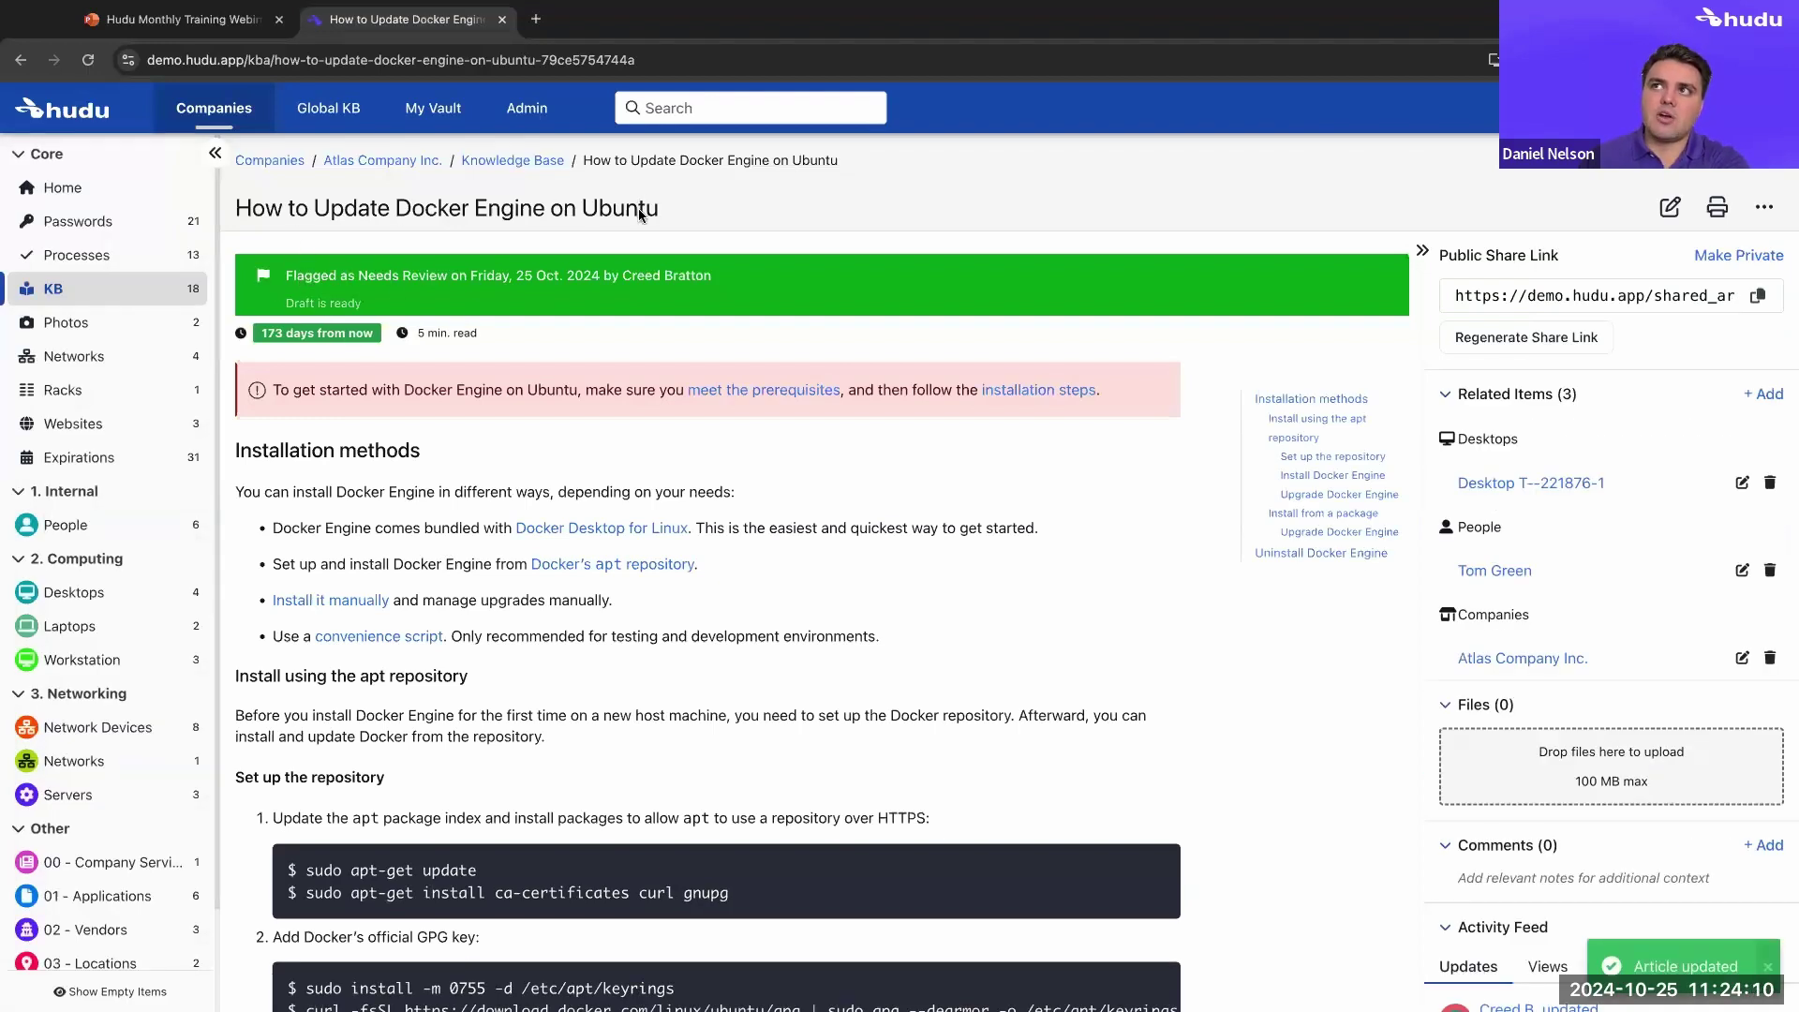
Open Flag Review in the admin area, filter the flags to Needs Review and check the Docker article's flag description
{"action": "left_click", "coordinate": [530, 113]}
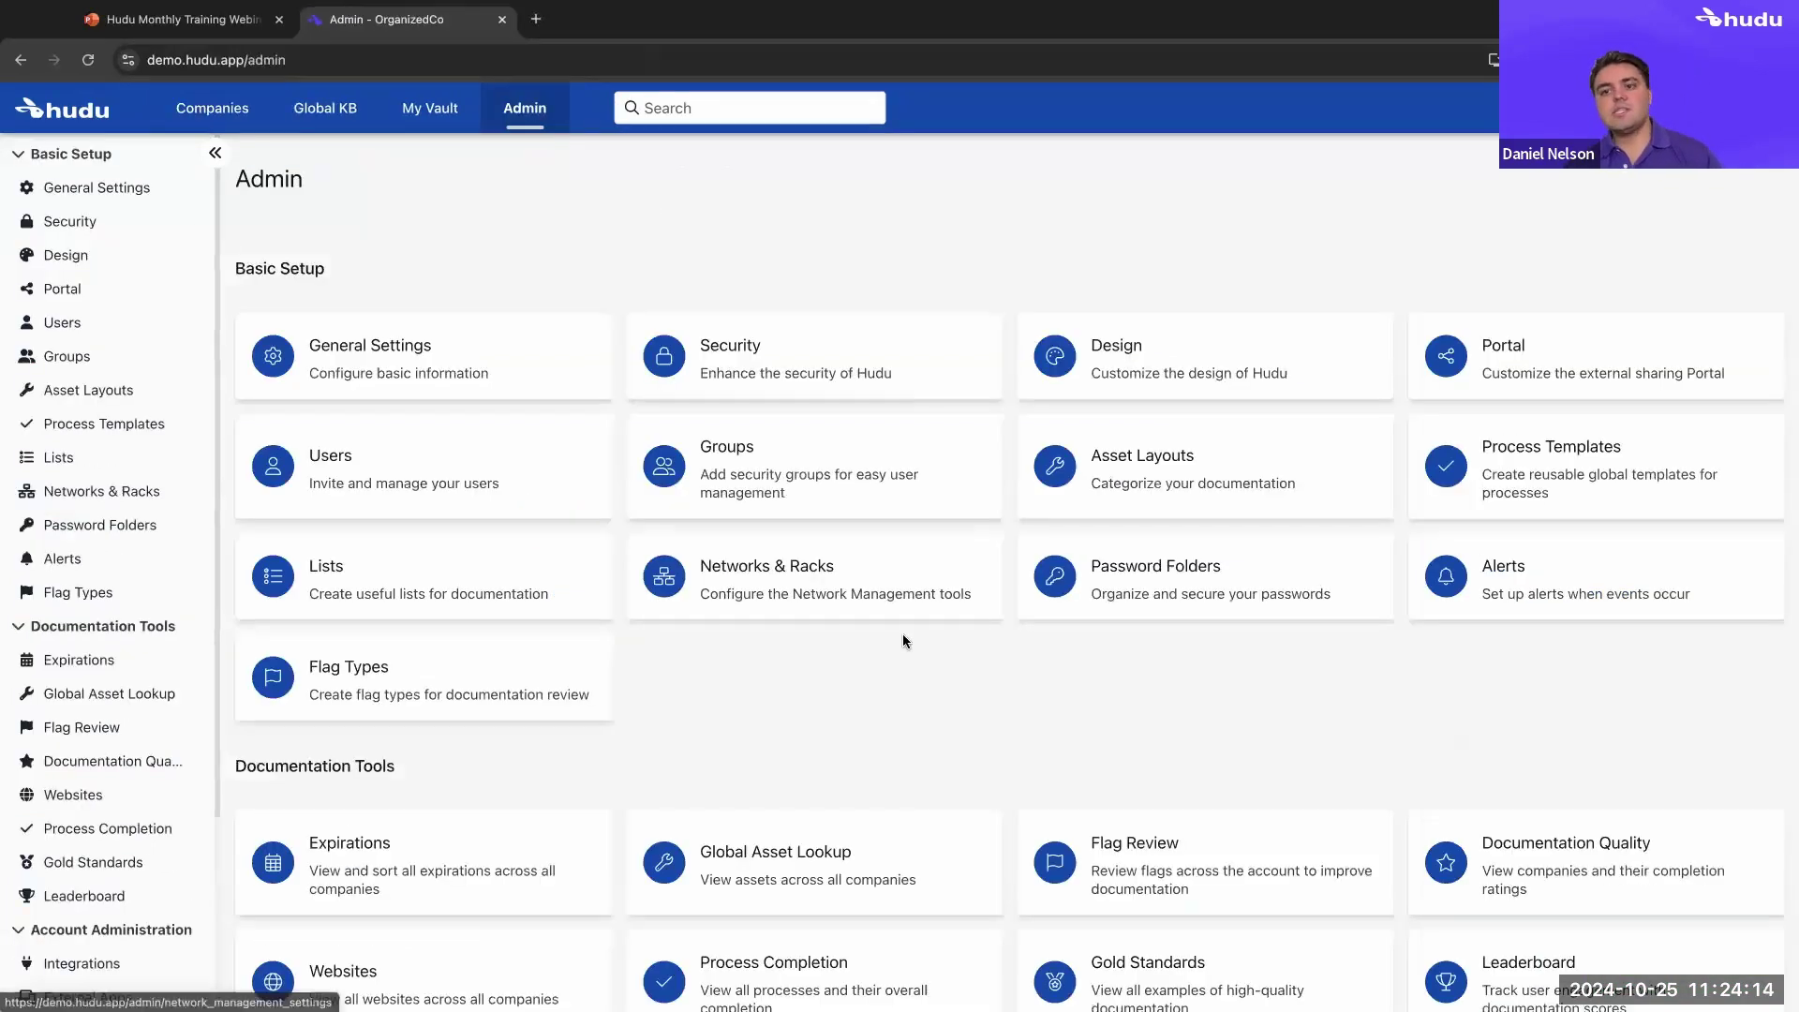
{"action": "scroll", "coordinate": [902, 633], "scroll_direction": "down", "scroll_amount": 4}
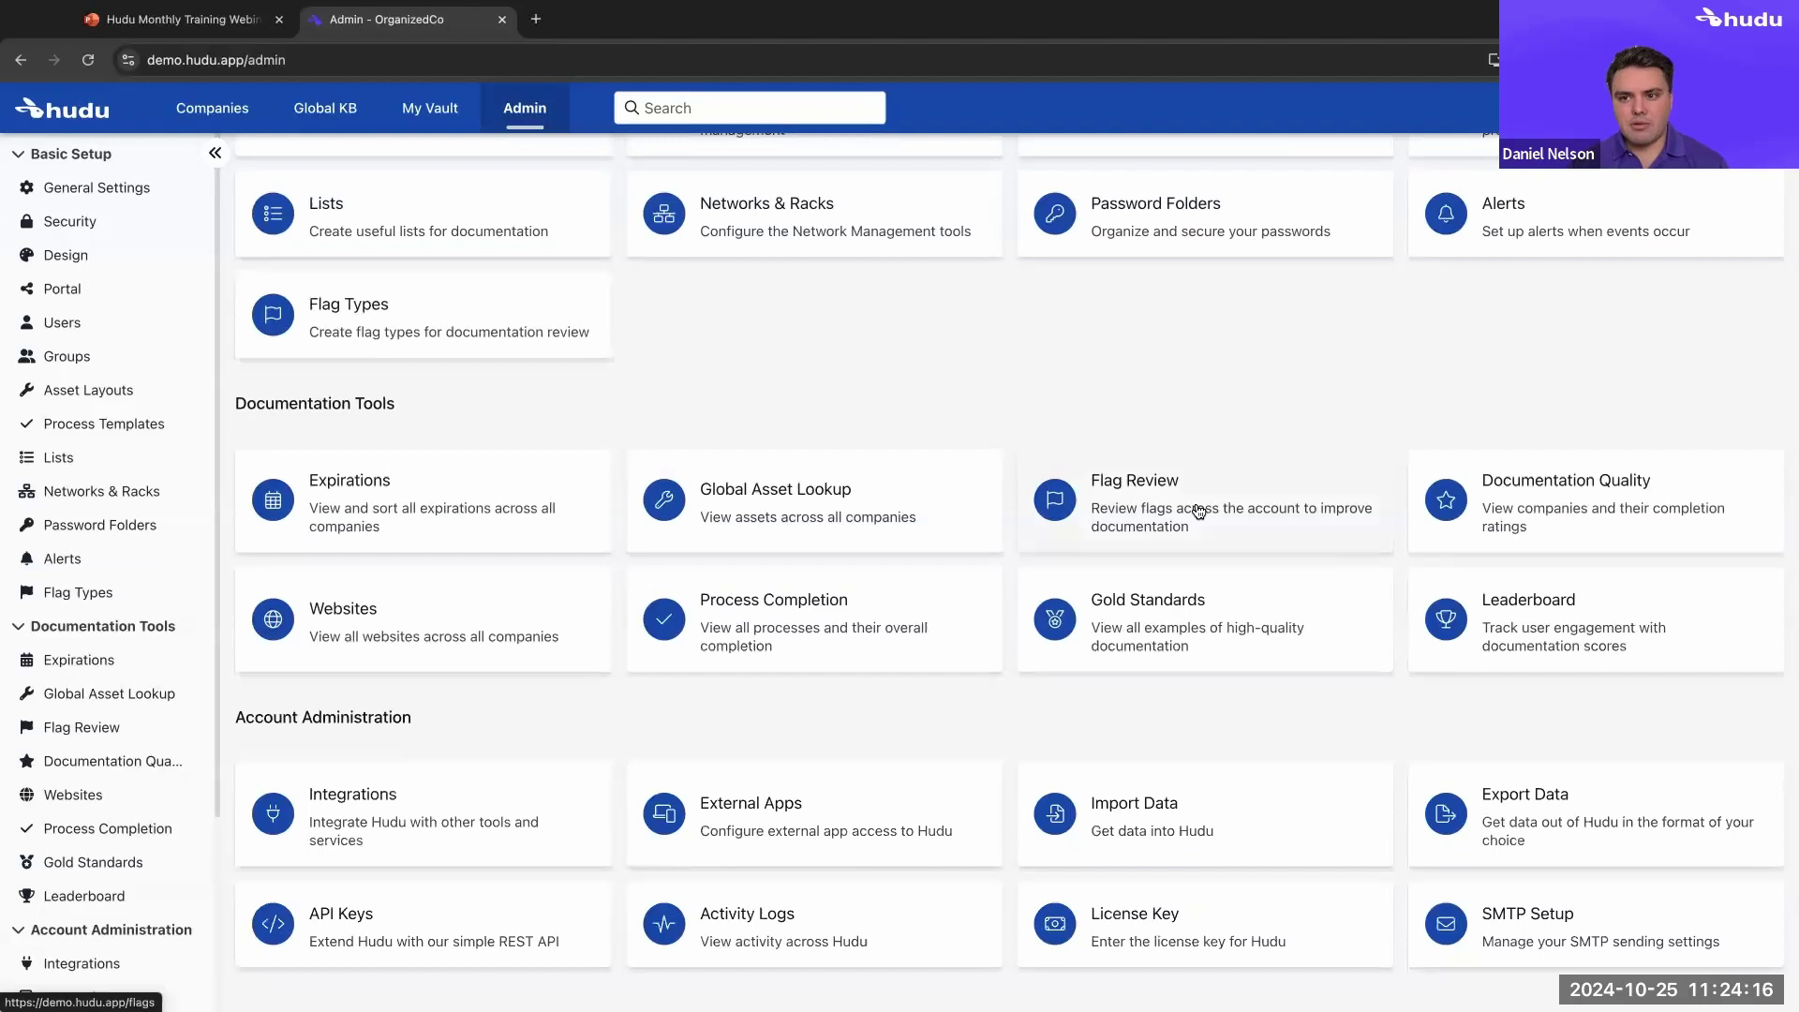
{"action": "left_click", "coordinate": [1200, 510]}
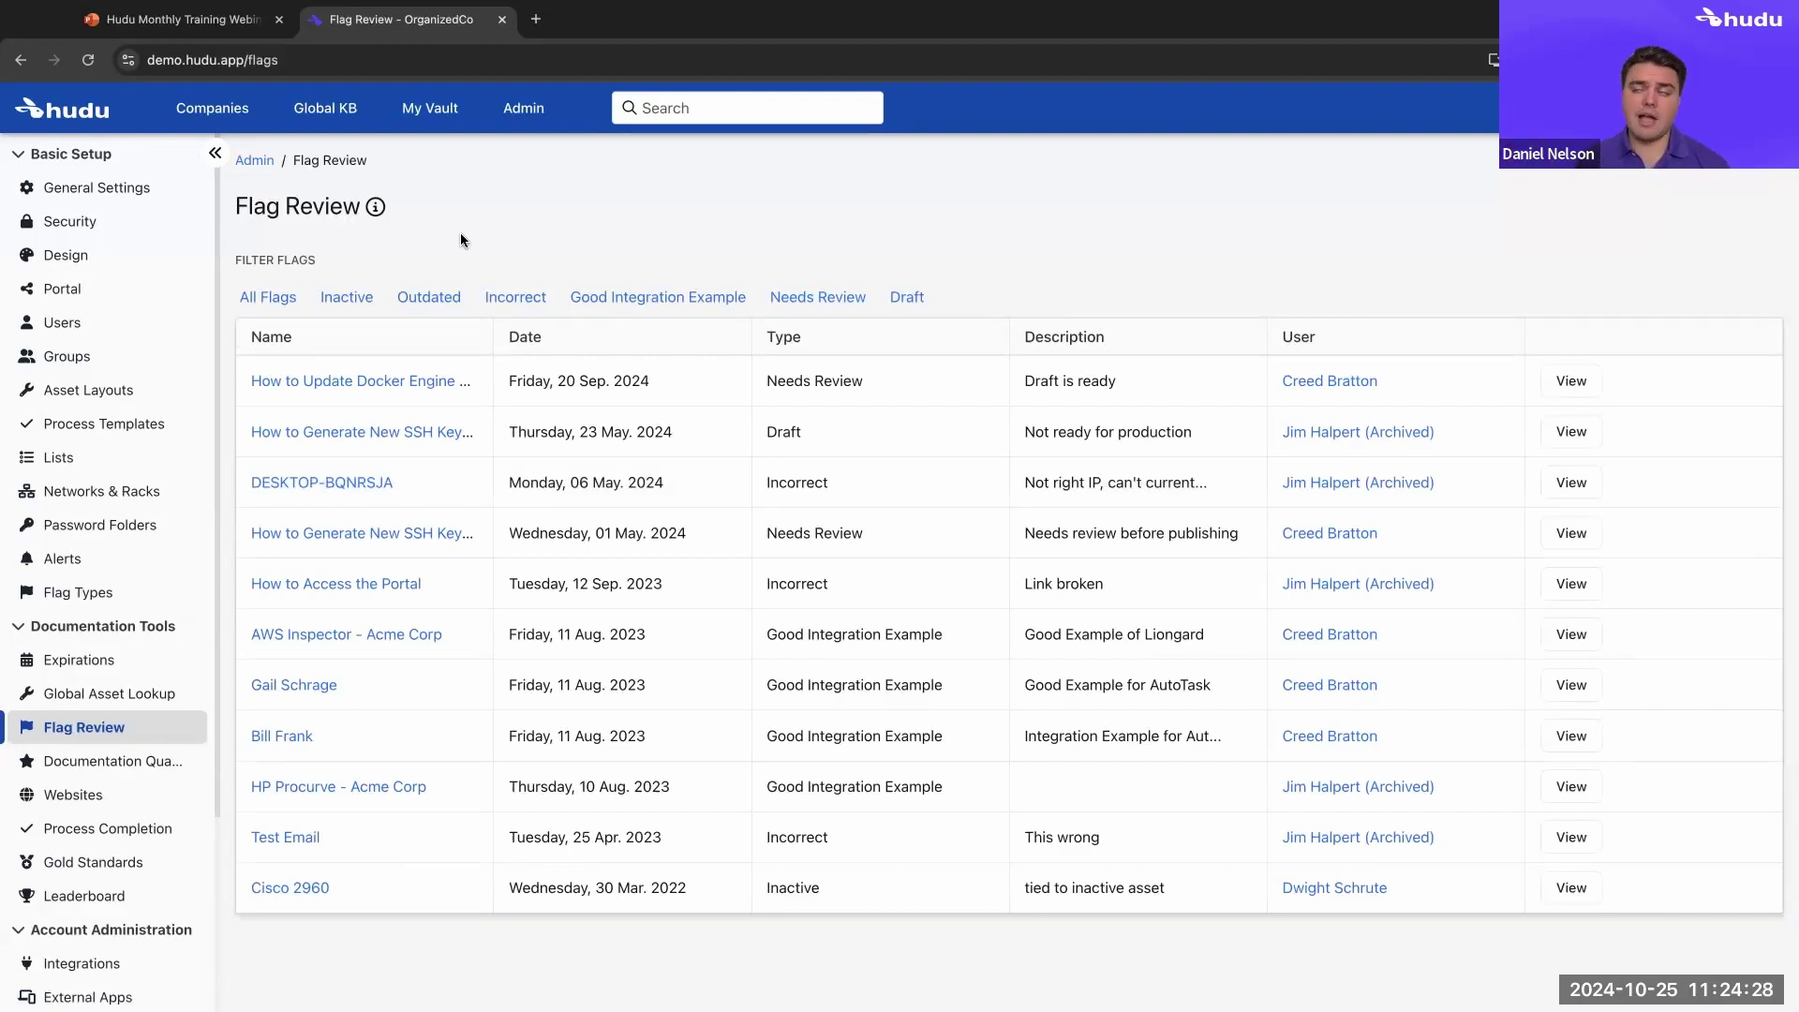
{"action": "left_click", "coordinate": [818, 298]}
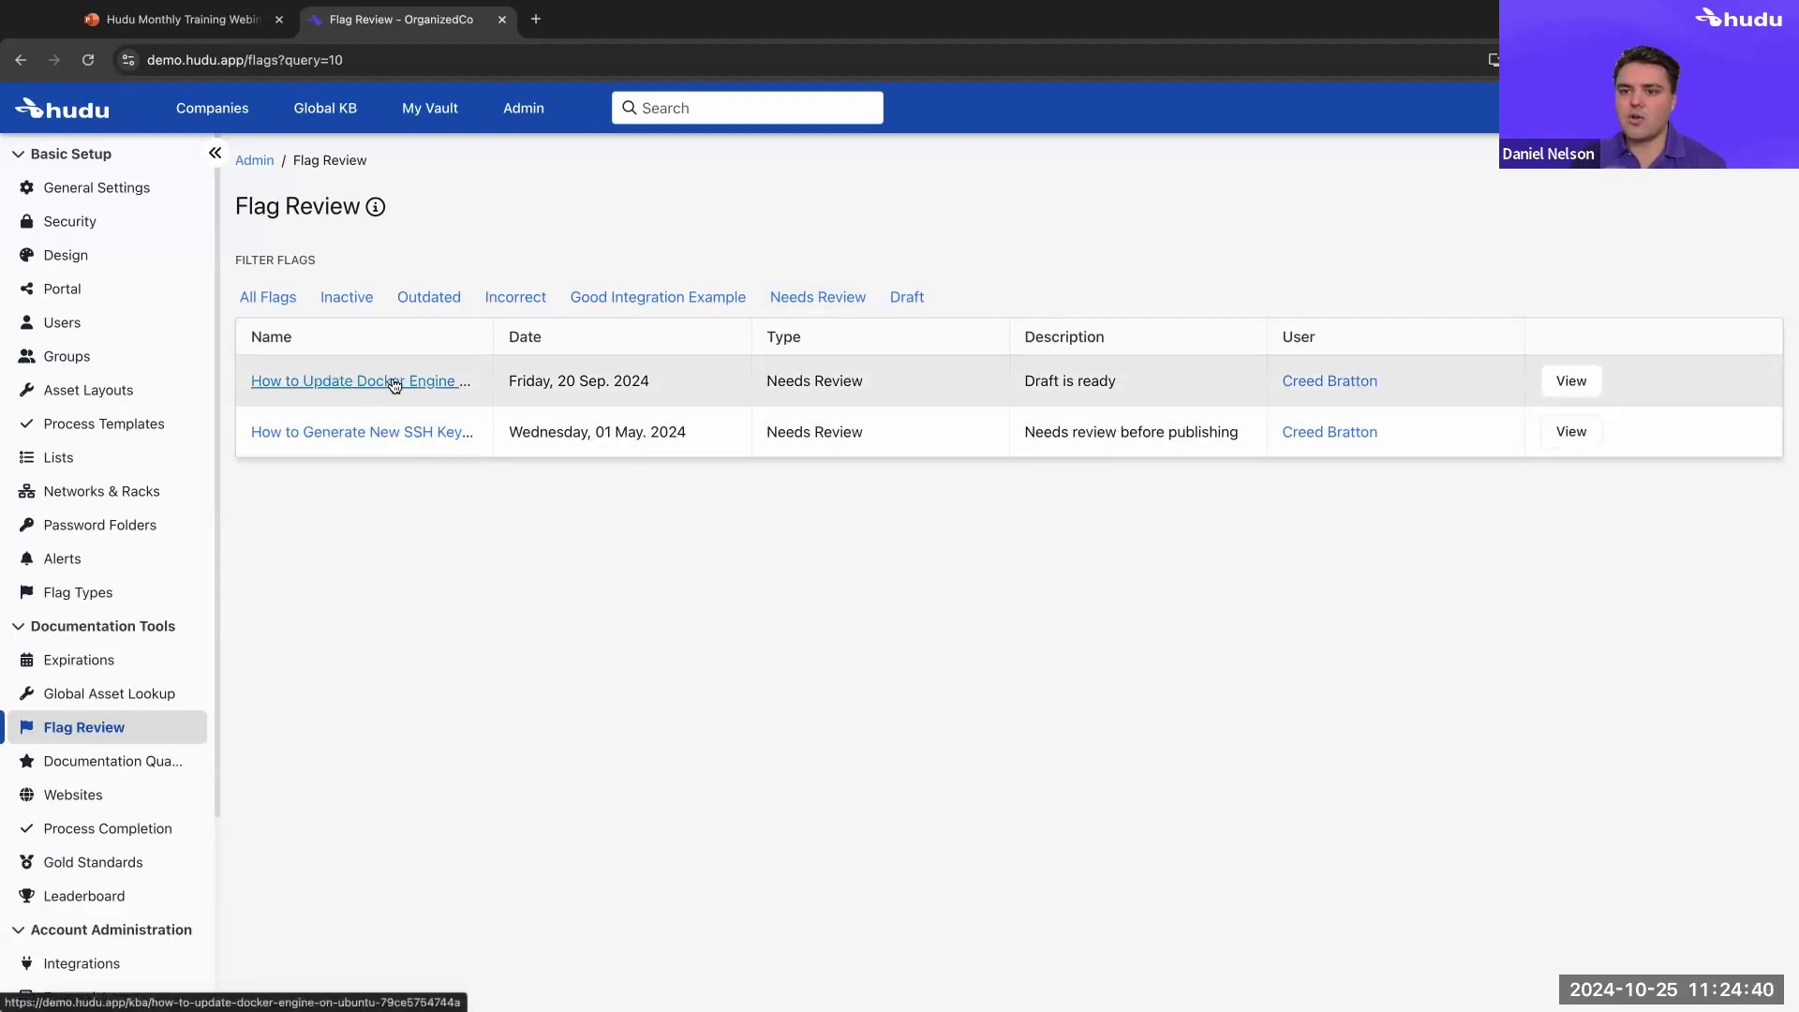
{"action": "left_click_drag", "start_coordinate": [1020, 379], "coordinate": [1129, 382]}
{"action": "left_click", "coordinate": [835, 512]}
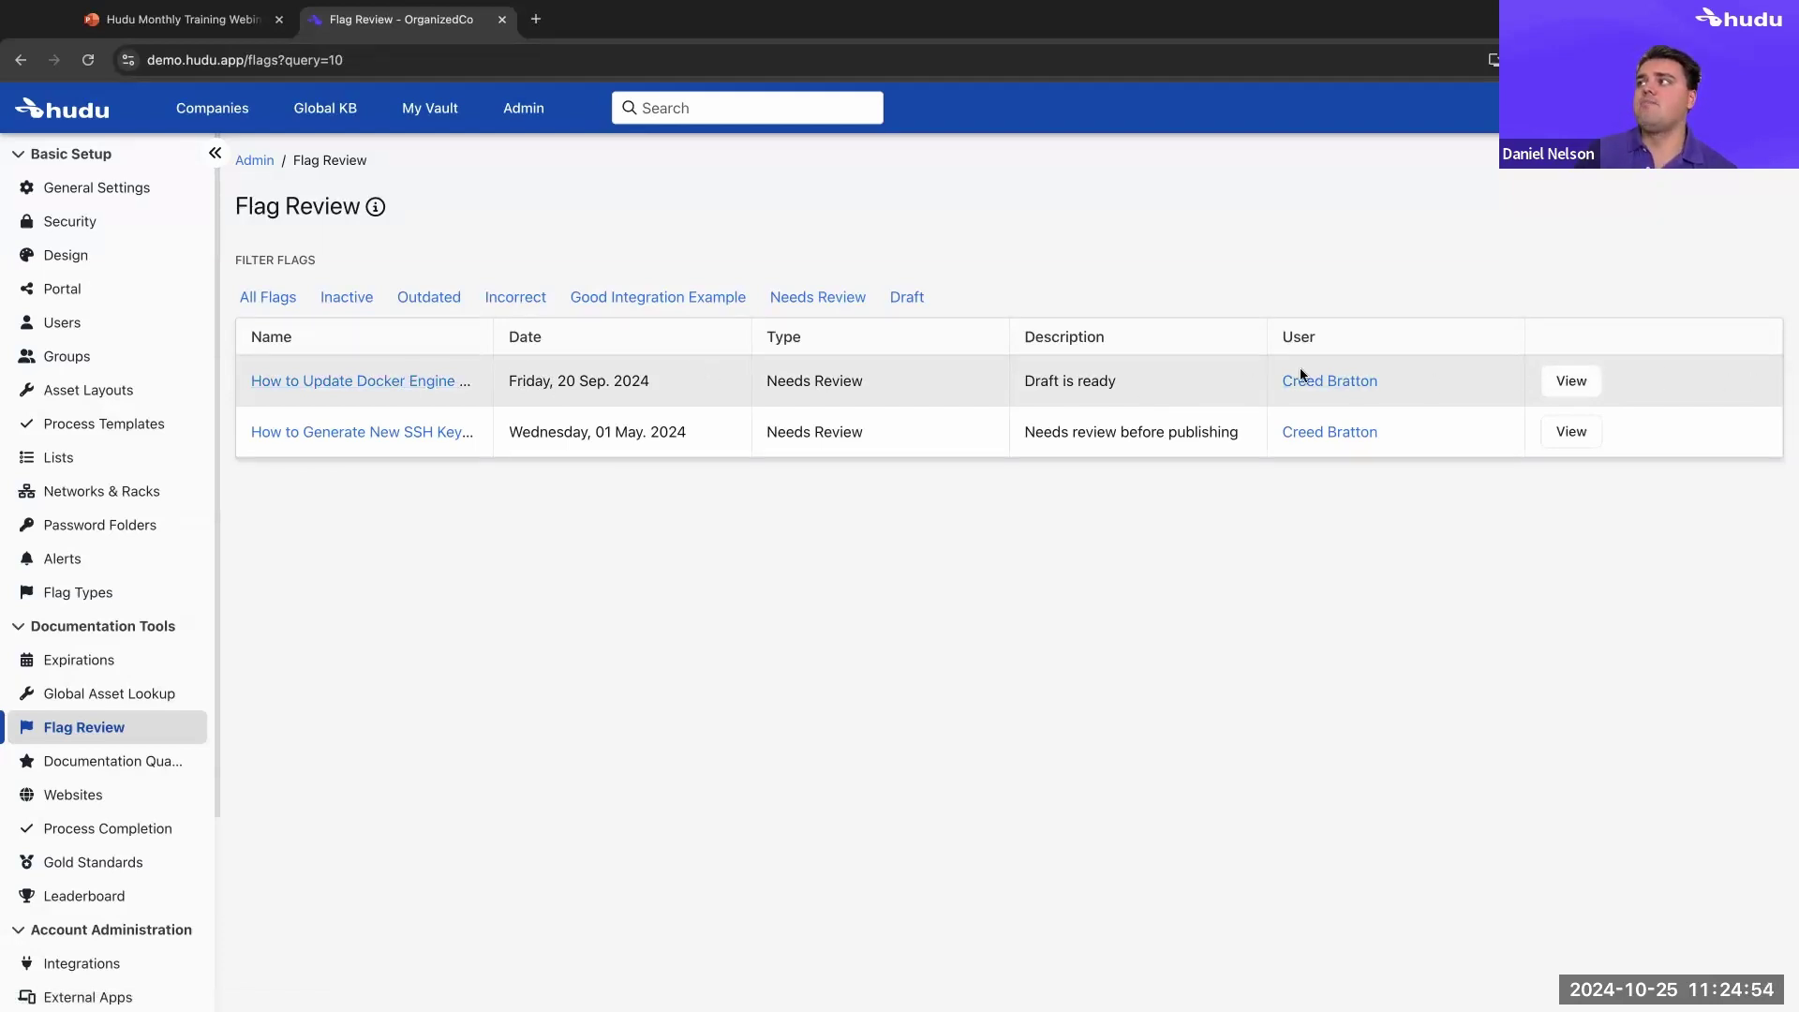
Open the flagged Docker Engine article from the flag review list and remove its Needs Review flag
{"action": "left_click", "coordinate": [1571, 382]}
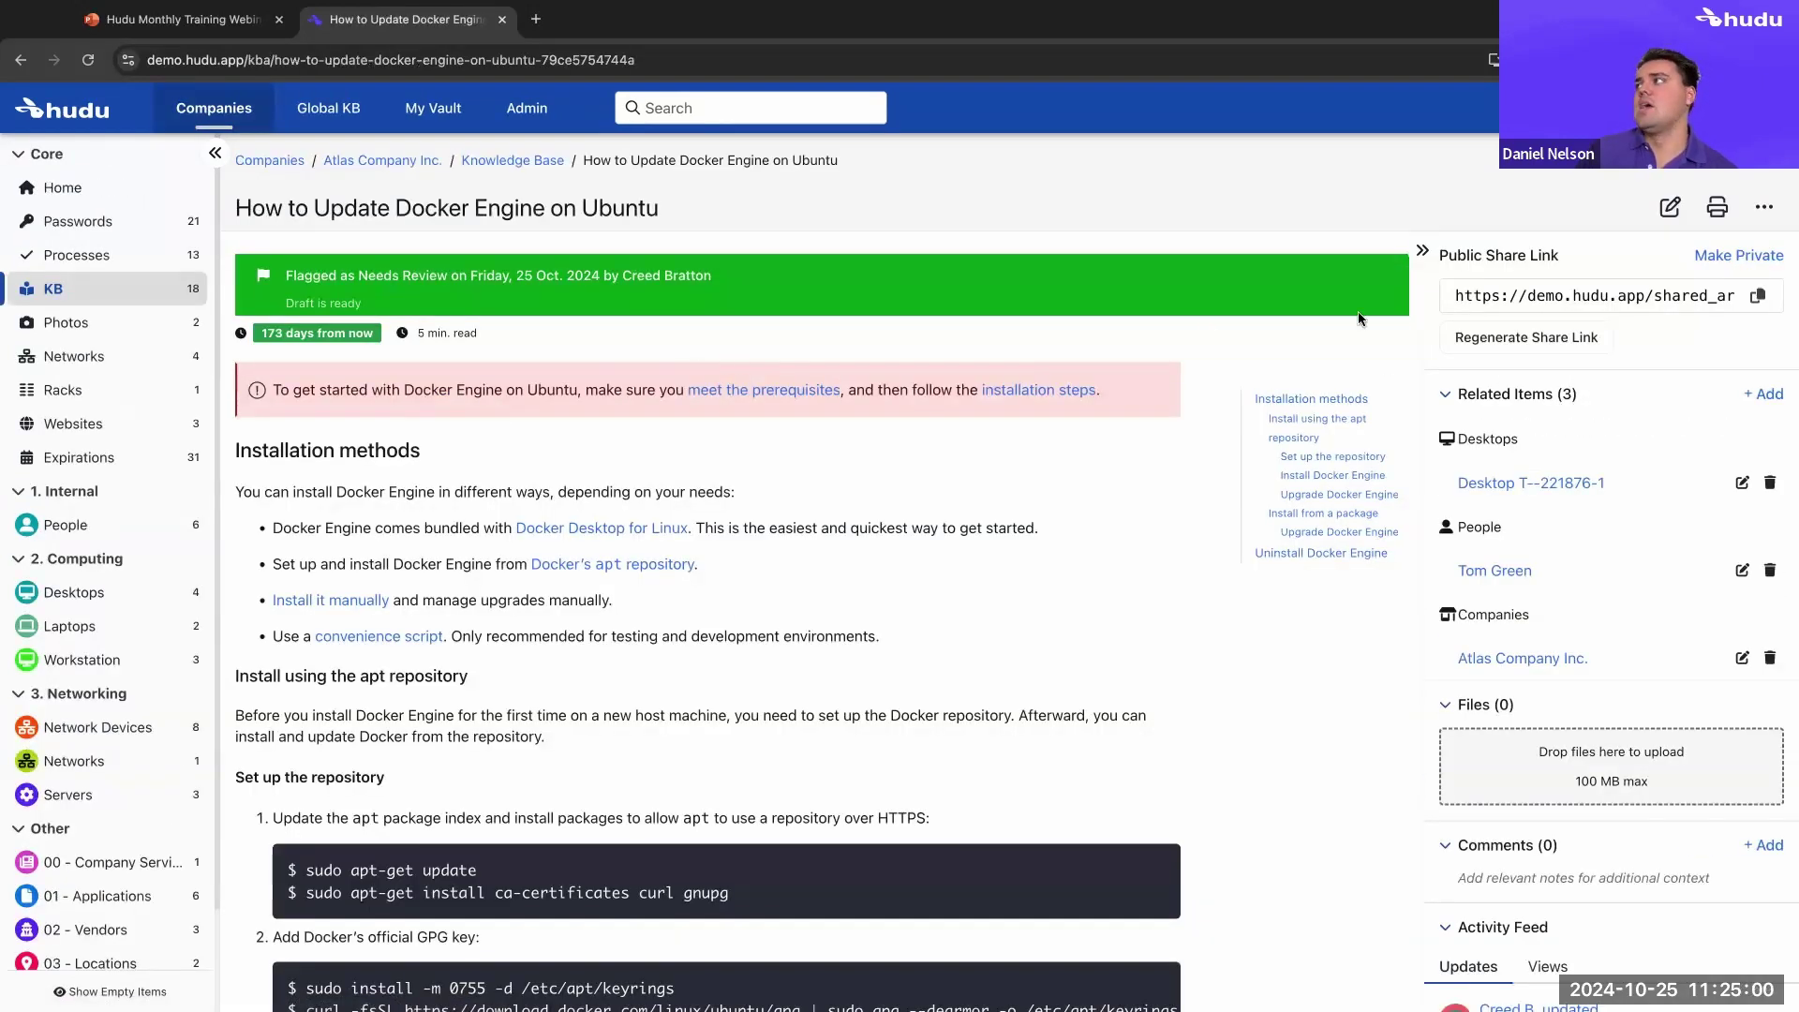
{"action": "left_click", "coordinate": [1763, 207]}
{"action": "left_click", "coordinate": [1672, 339]}
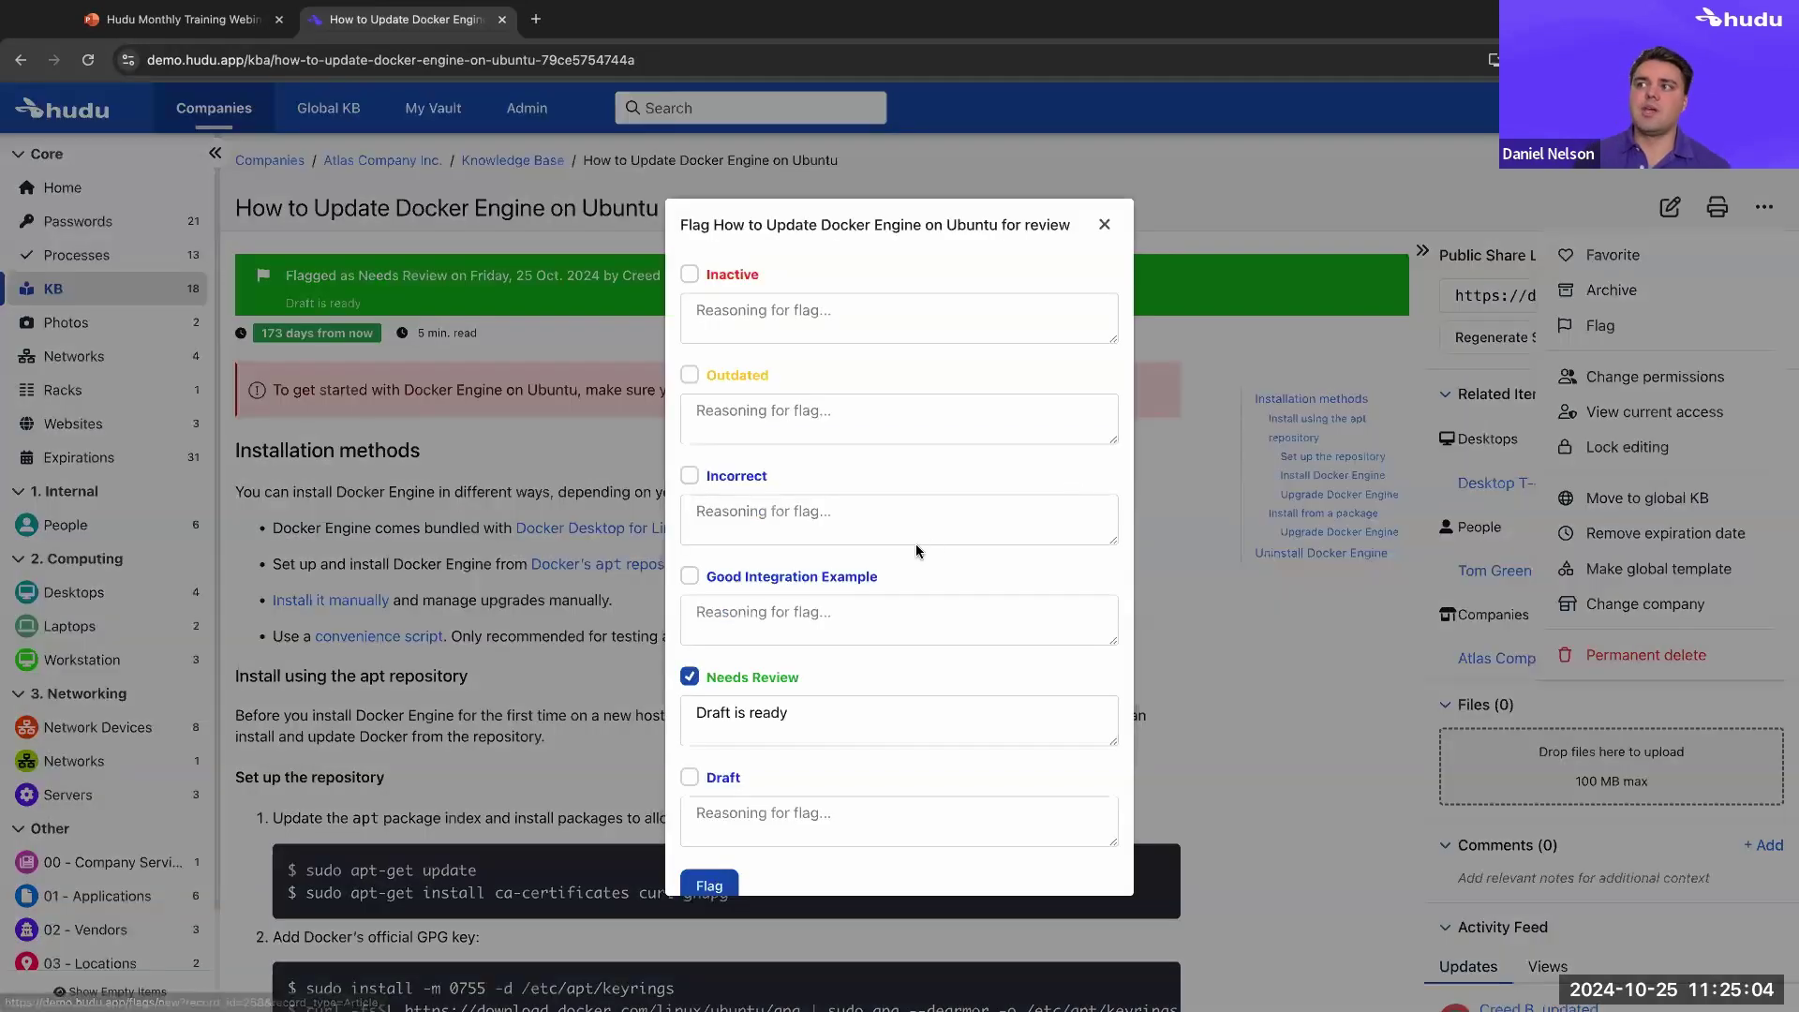
{"action": "left_click", "coordinate": [688, 655]}
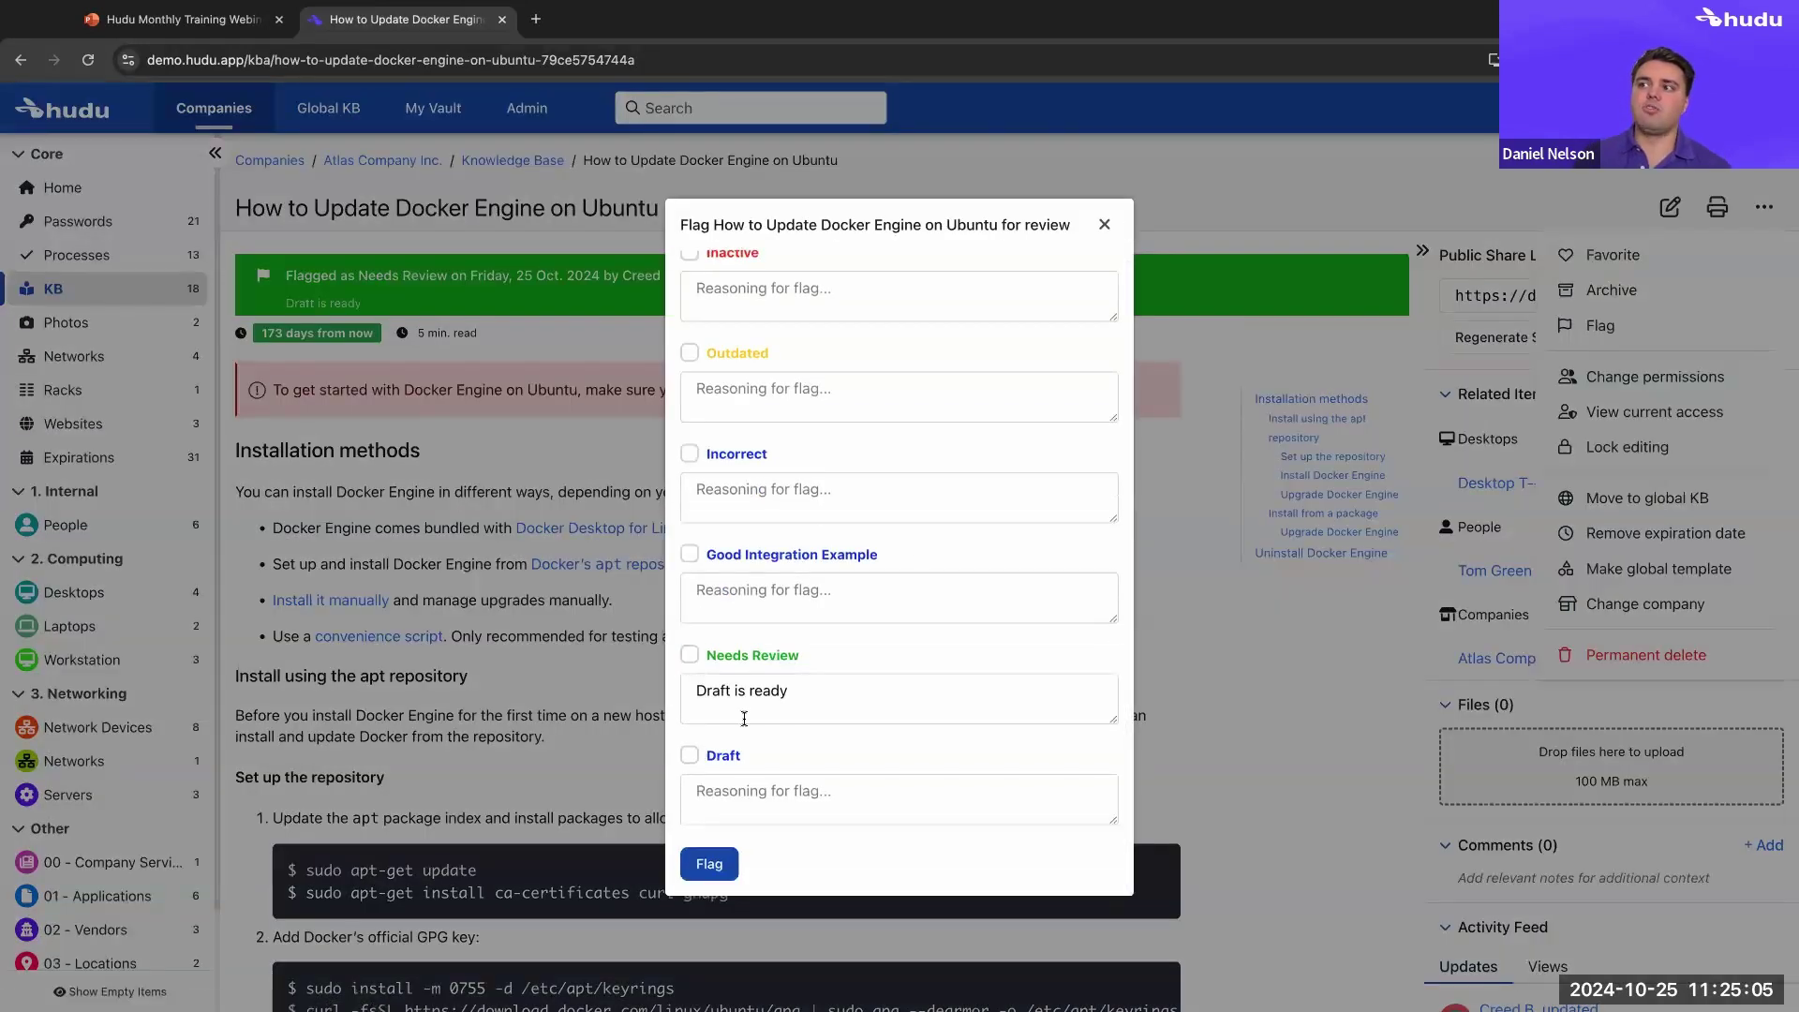
{"action": "left_click", "coordinate": [708, 864]}
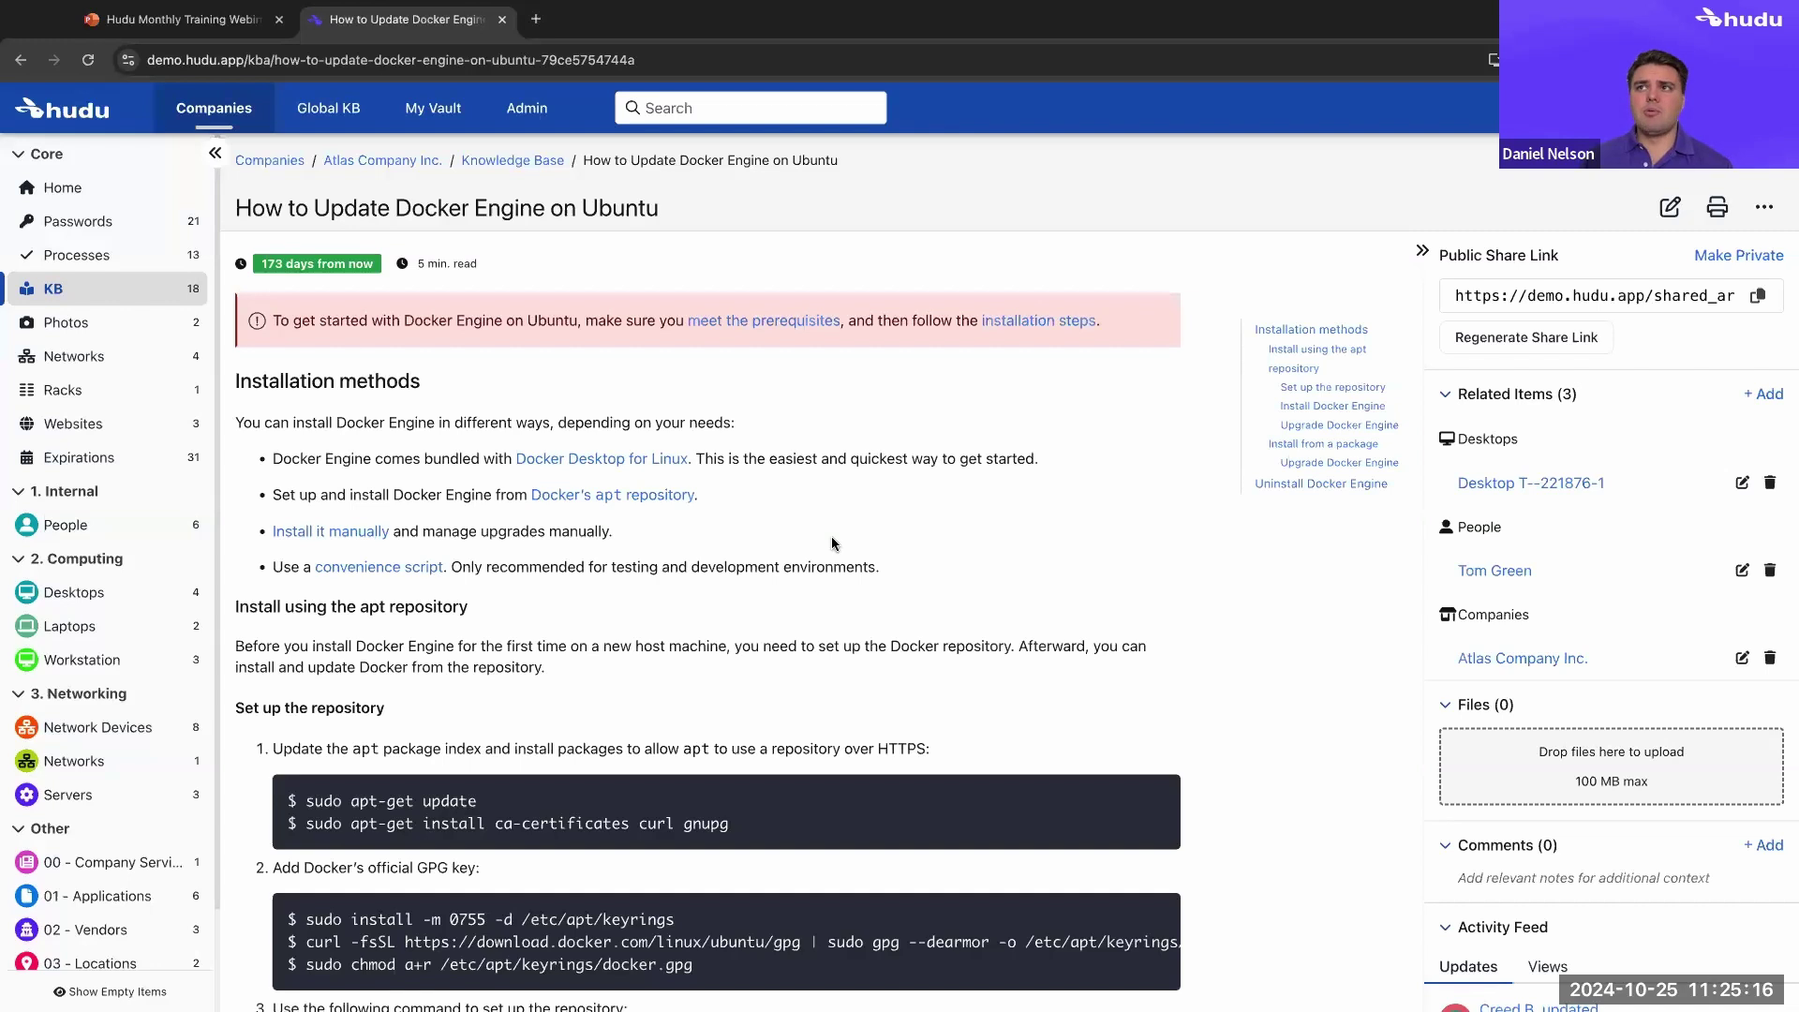
Open the desktop asset DESKTOP-BQNRSJA of Atlas Company Inc. and check its Incorrect flag's reasoning and its activity feed
{"action": "left_click", "coordinate": [58, 589]}
{"action": "left_click", "coordinate": [359, 398]}
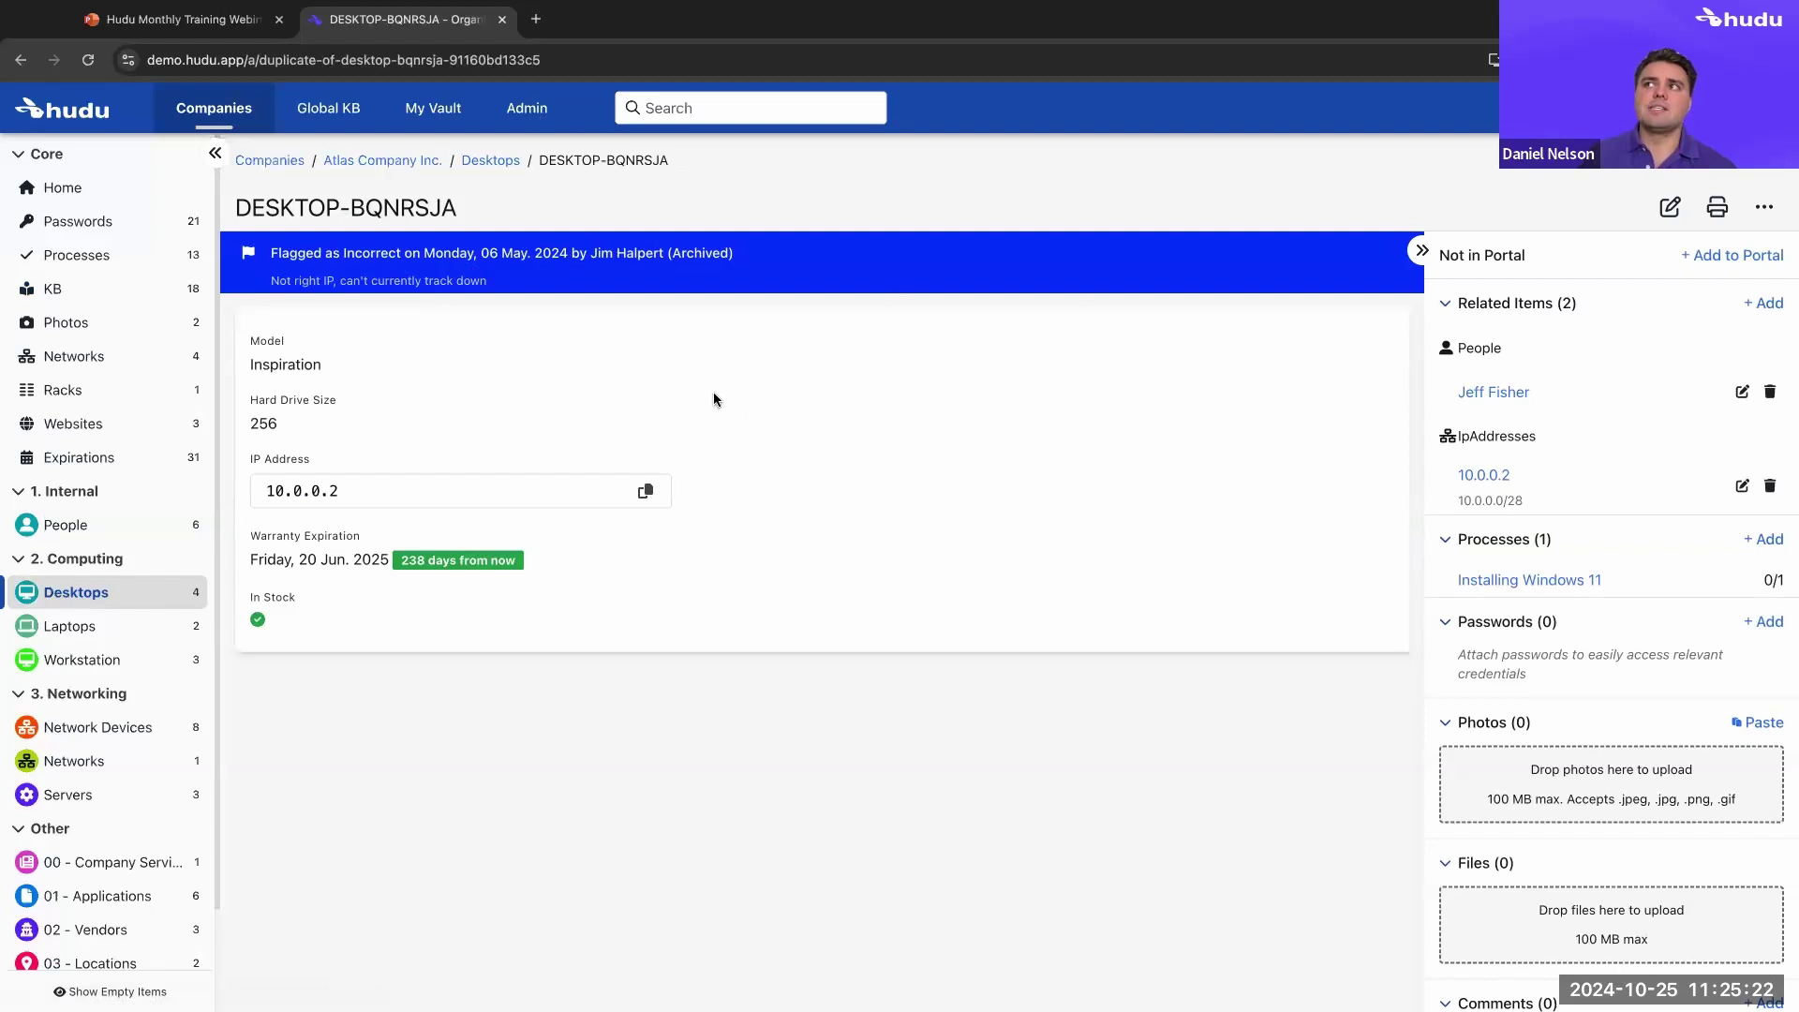
{"action": "left_click_drag", "start_coordinate": [269, 281], "coordinate": [506, 281]}
{"action": "left_click", "coordinate": [763, 384]}
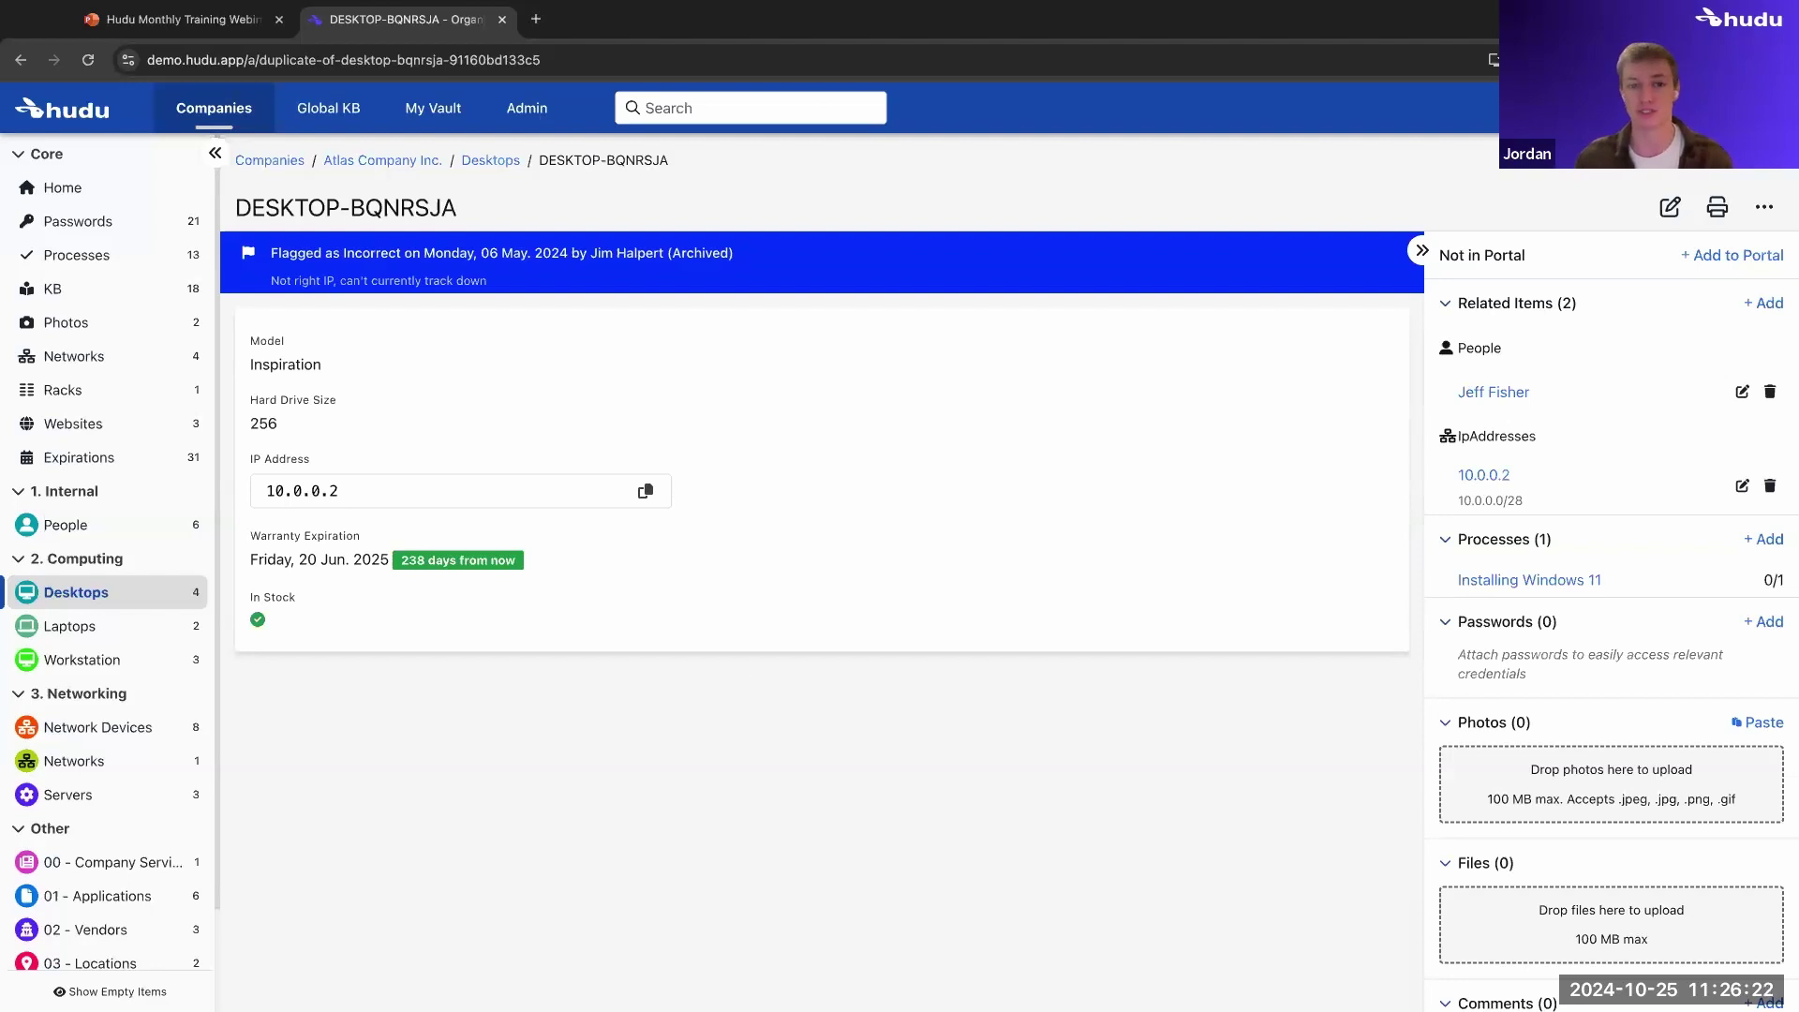
{"action": "scroll", "coordinate": [1502, 719], "scroll_direction": "down", "scroll_amount": 5}
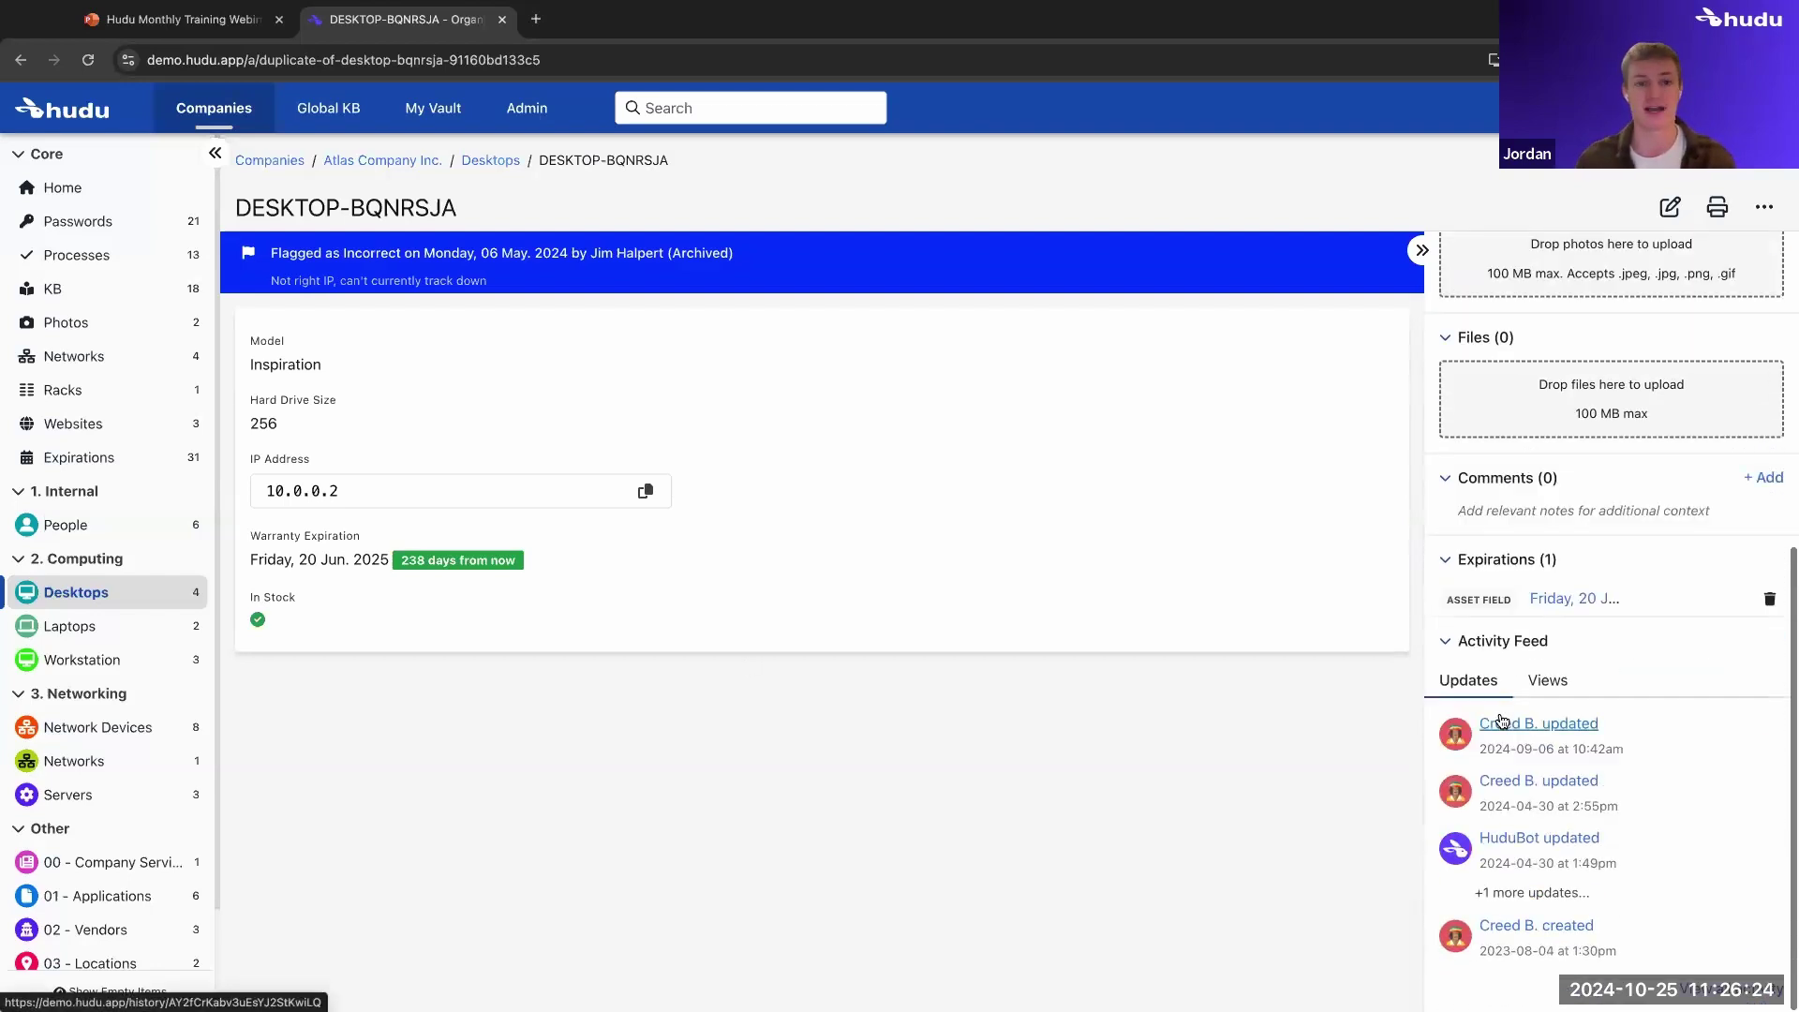
{"action": "scroll", "coordinate": [1536, 721], "scroll_direction": "up", "scroll_amount": 6}
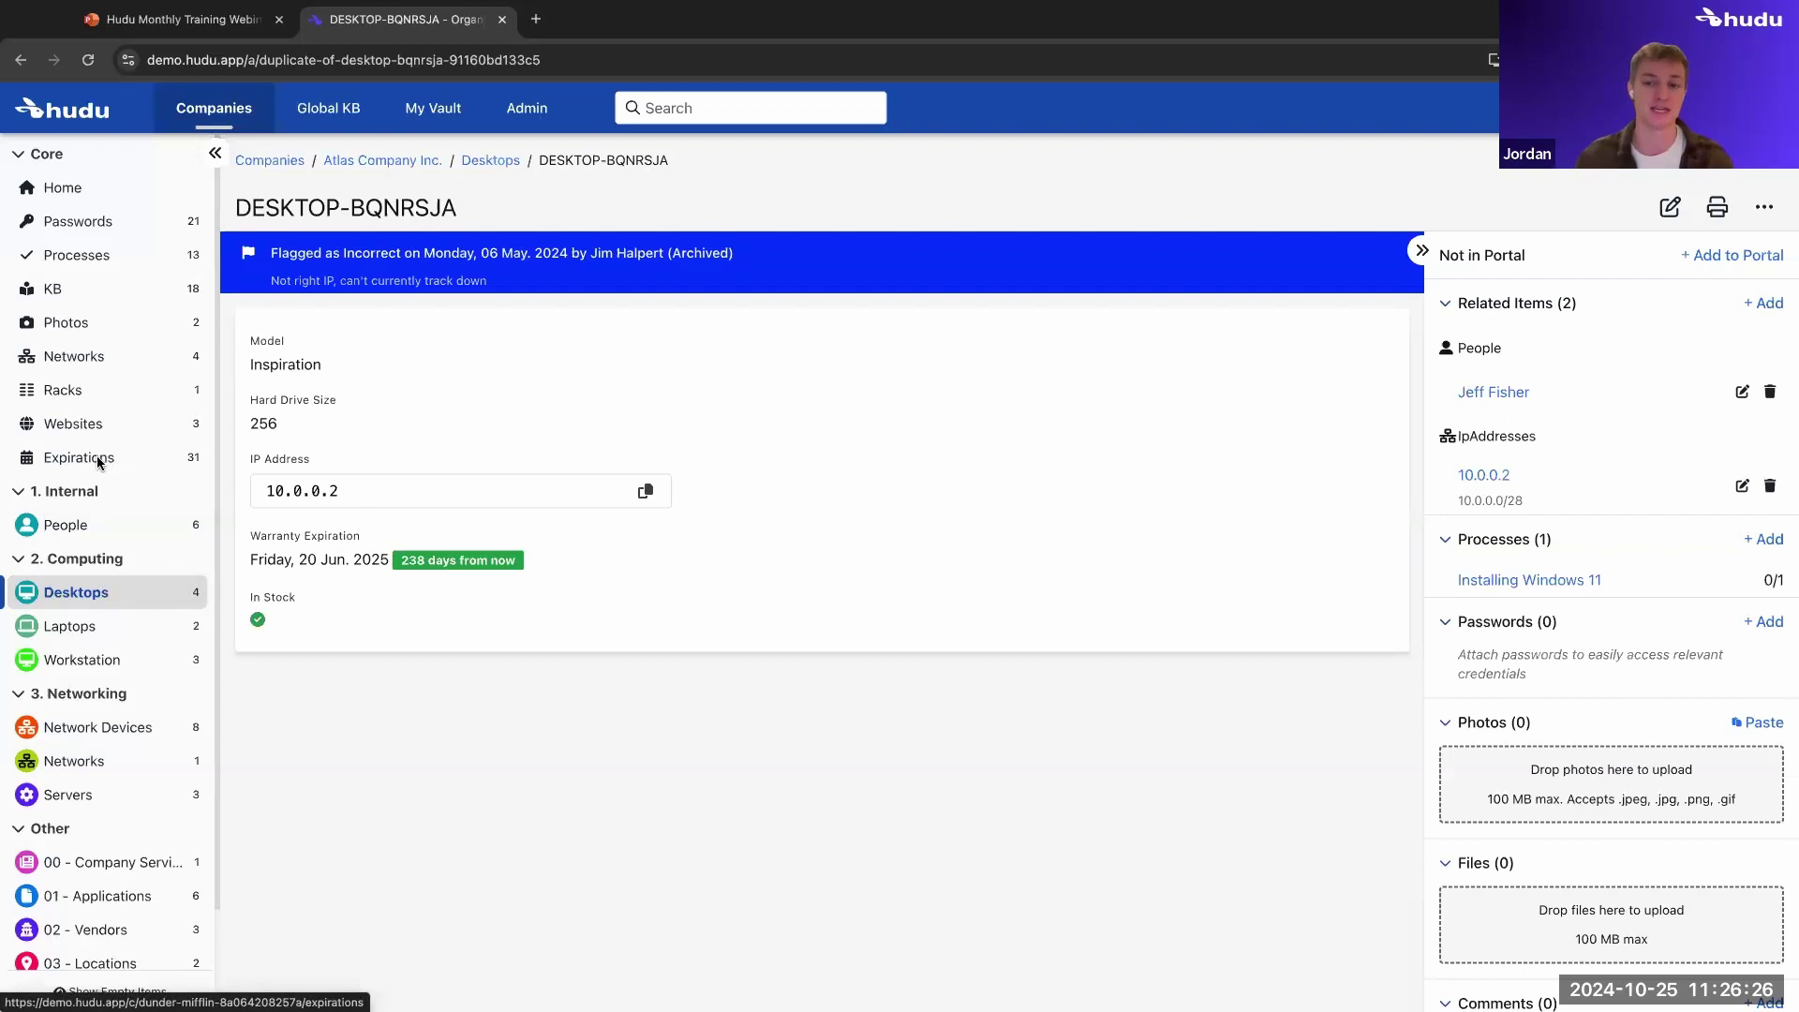
Open the Atlas Company Inc. knowledge base, and open the Documentation Quality report in the admin area
{"action": "left_click", "coordinate": [68, 288]}
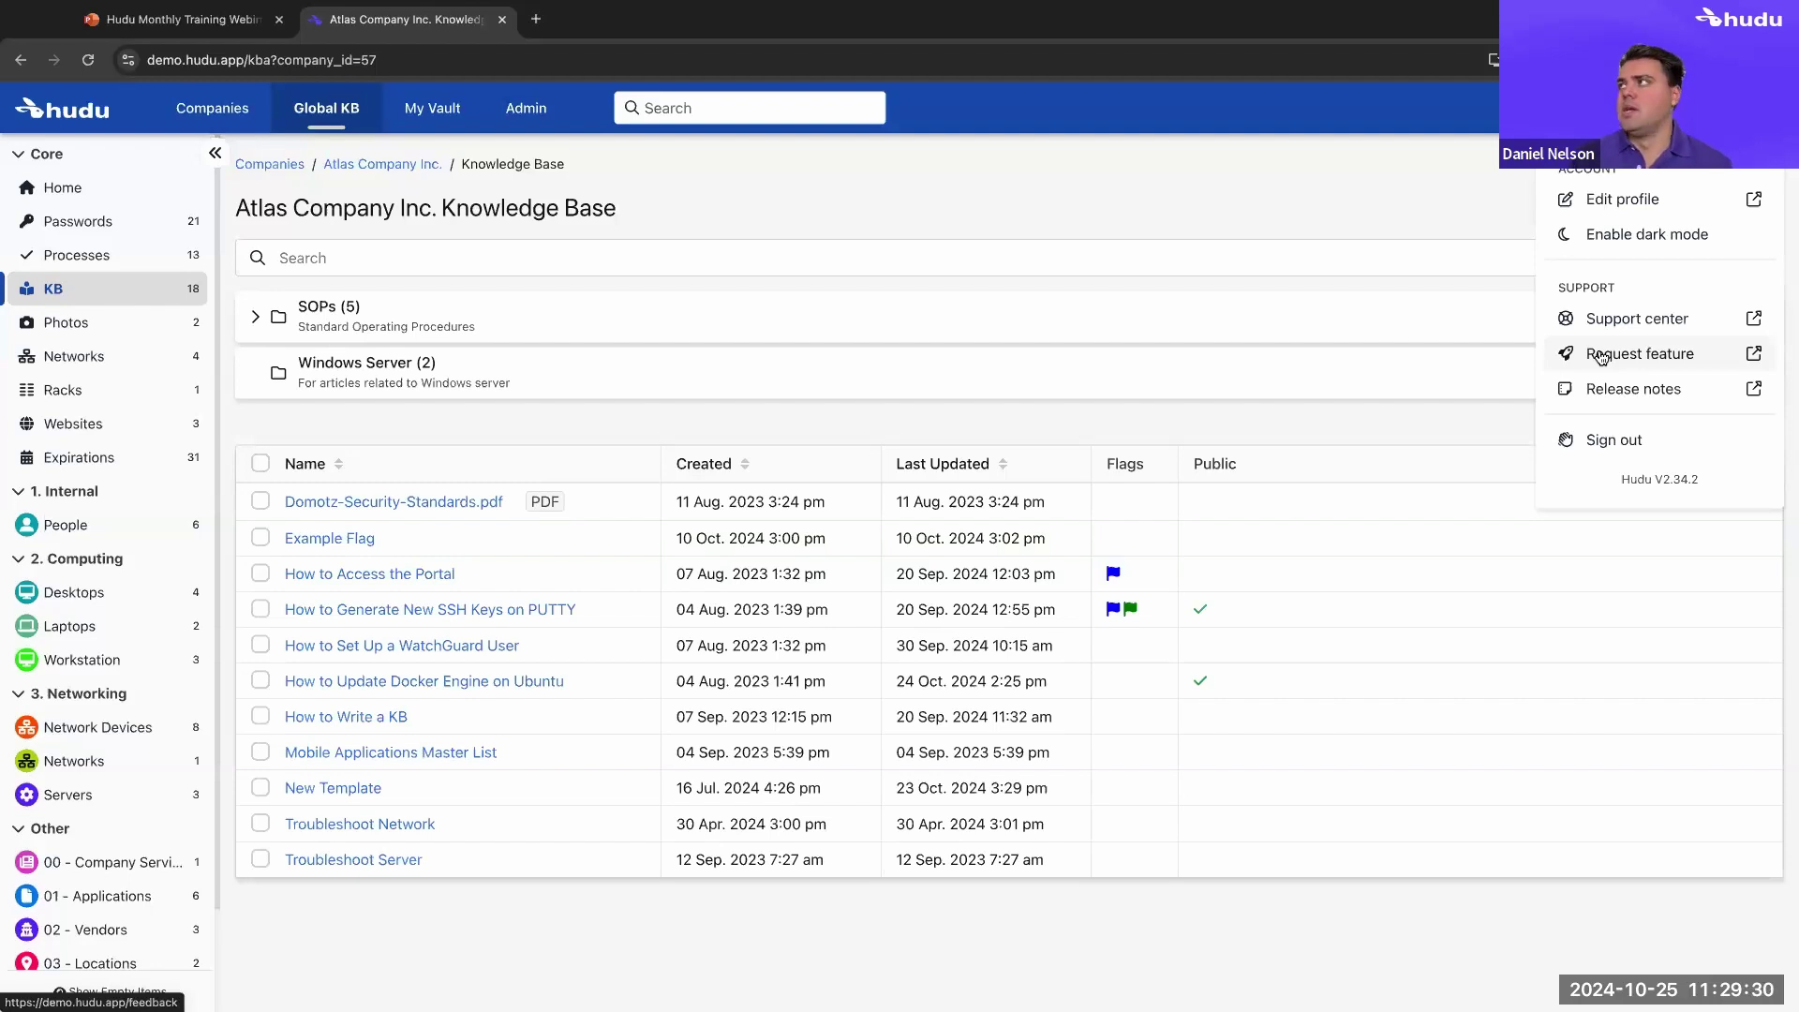
{"action": "left_click", "coordinate": [1281, 192]}
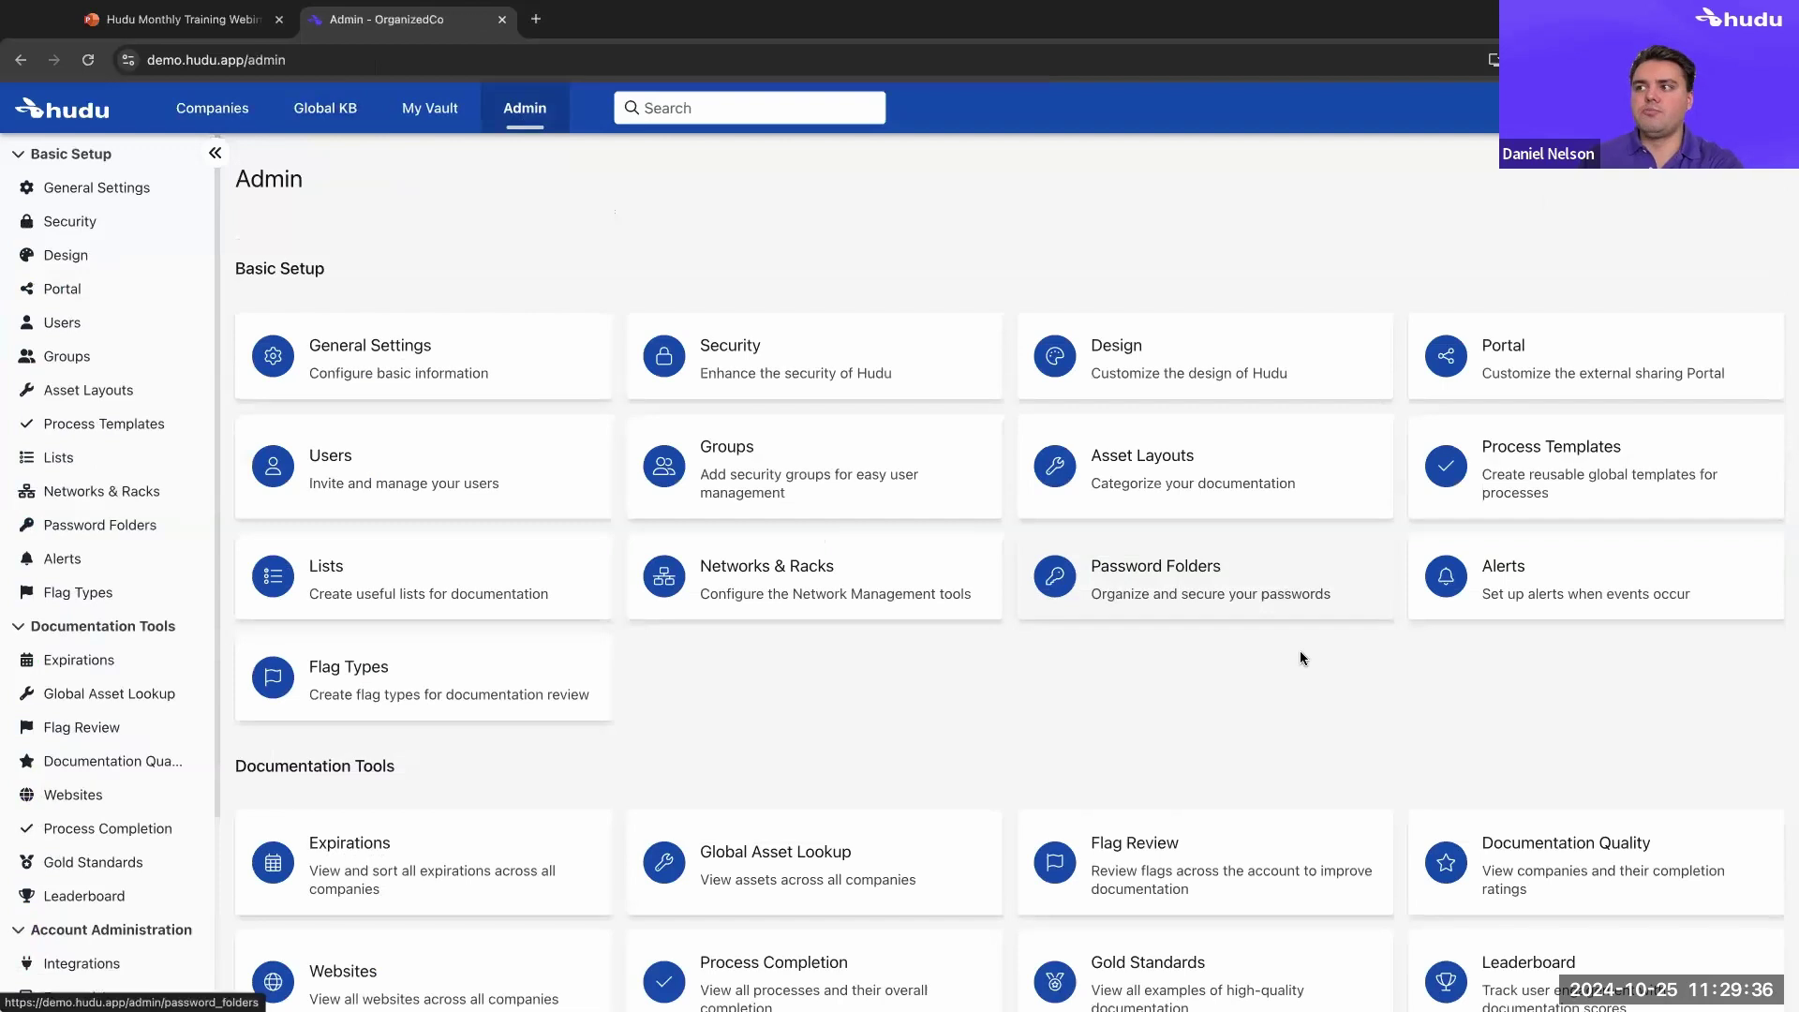
{"action": "scroll", "coordinate": [1301, 650], "scroll_direction": "down", "scroll_amount": 4}
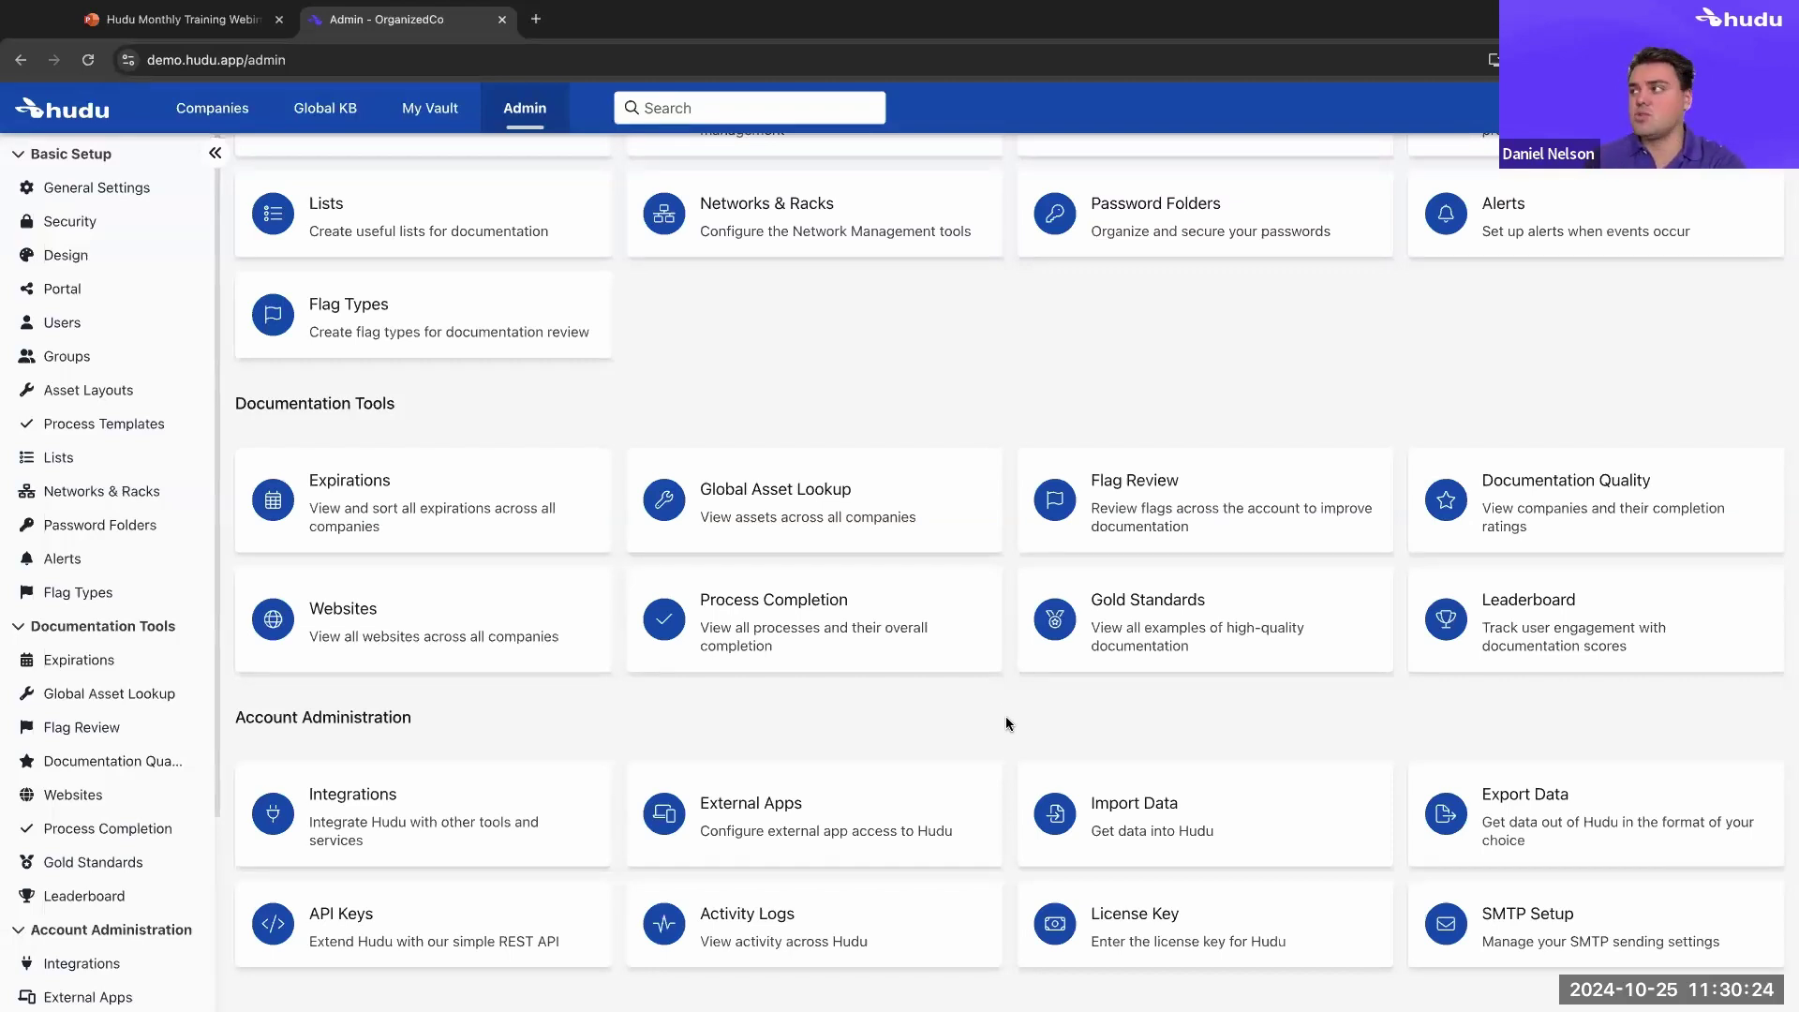
{"action": "left_click", "coordinate": [1548, 513]}
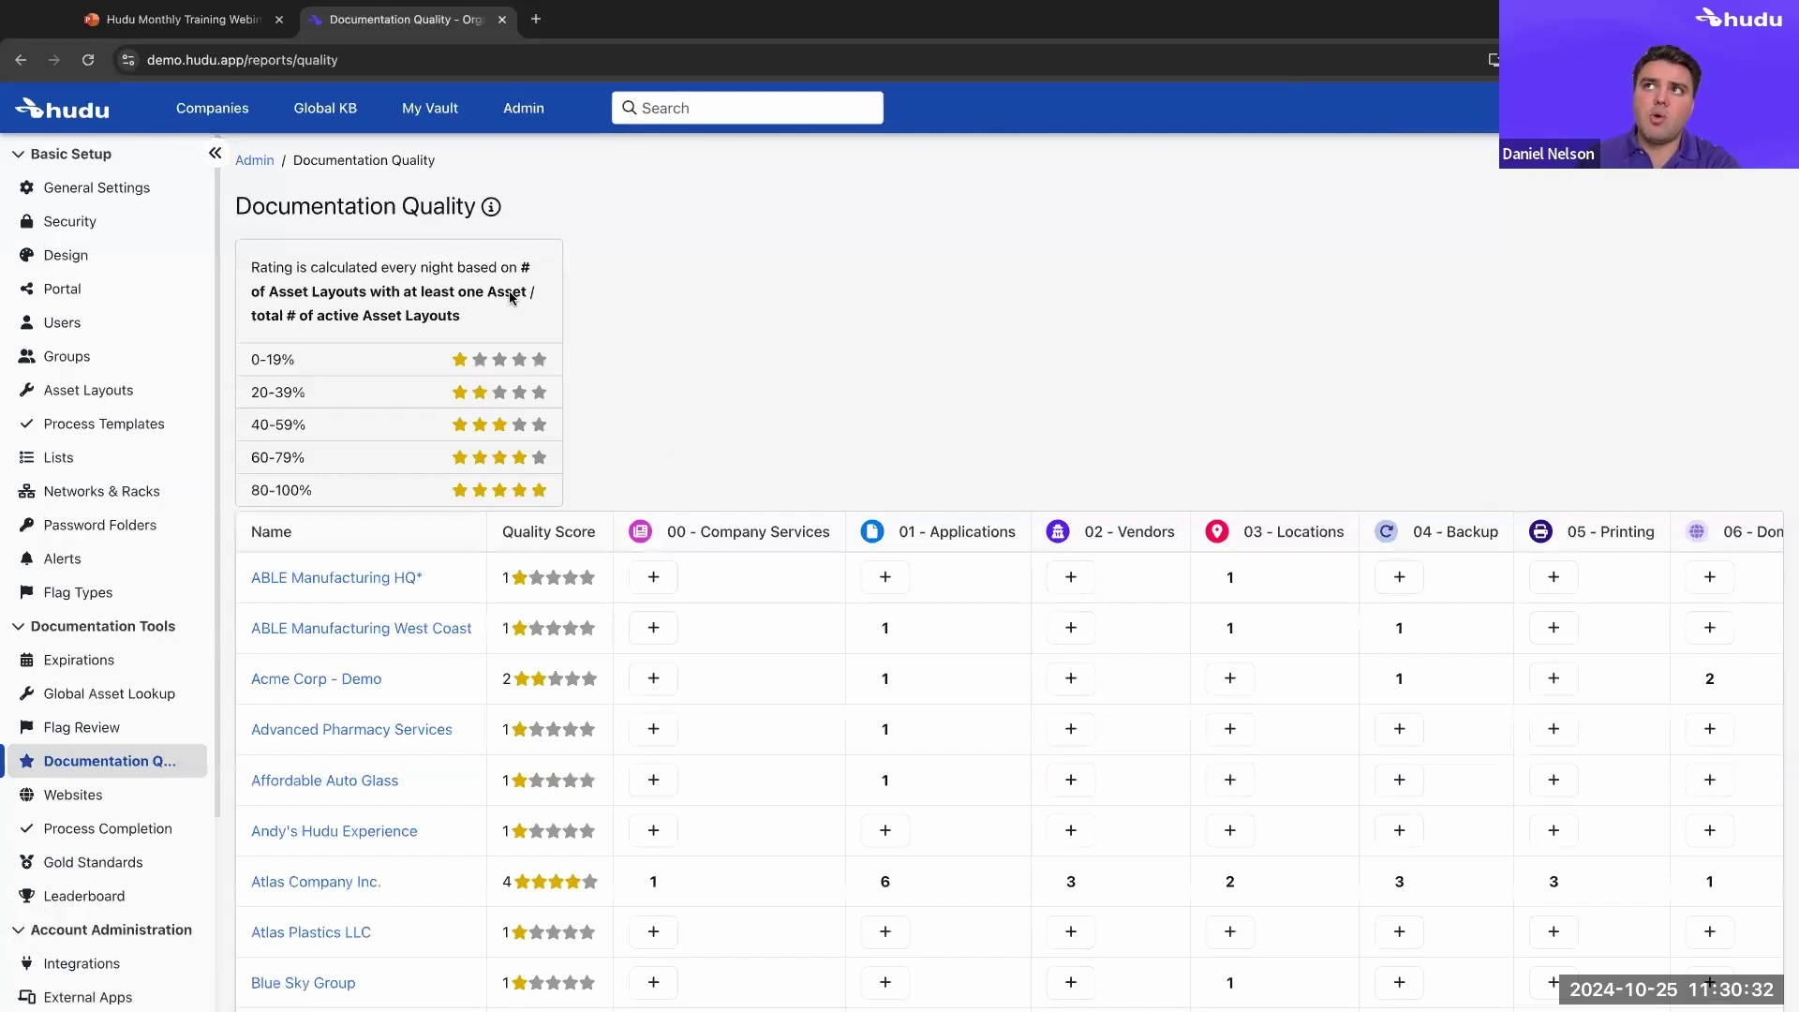
Examine the Documentation Quality rating scale and compare the star quality scores of the listed companies
{"action": "scroll", "coordinate": [111, 630], "scroll_direction": "down", "scroll_amount": 1}
{"action": "scroll", "coordinate": [111, 630], "scroll_direction": "down", "scroll_amount": 2}
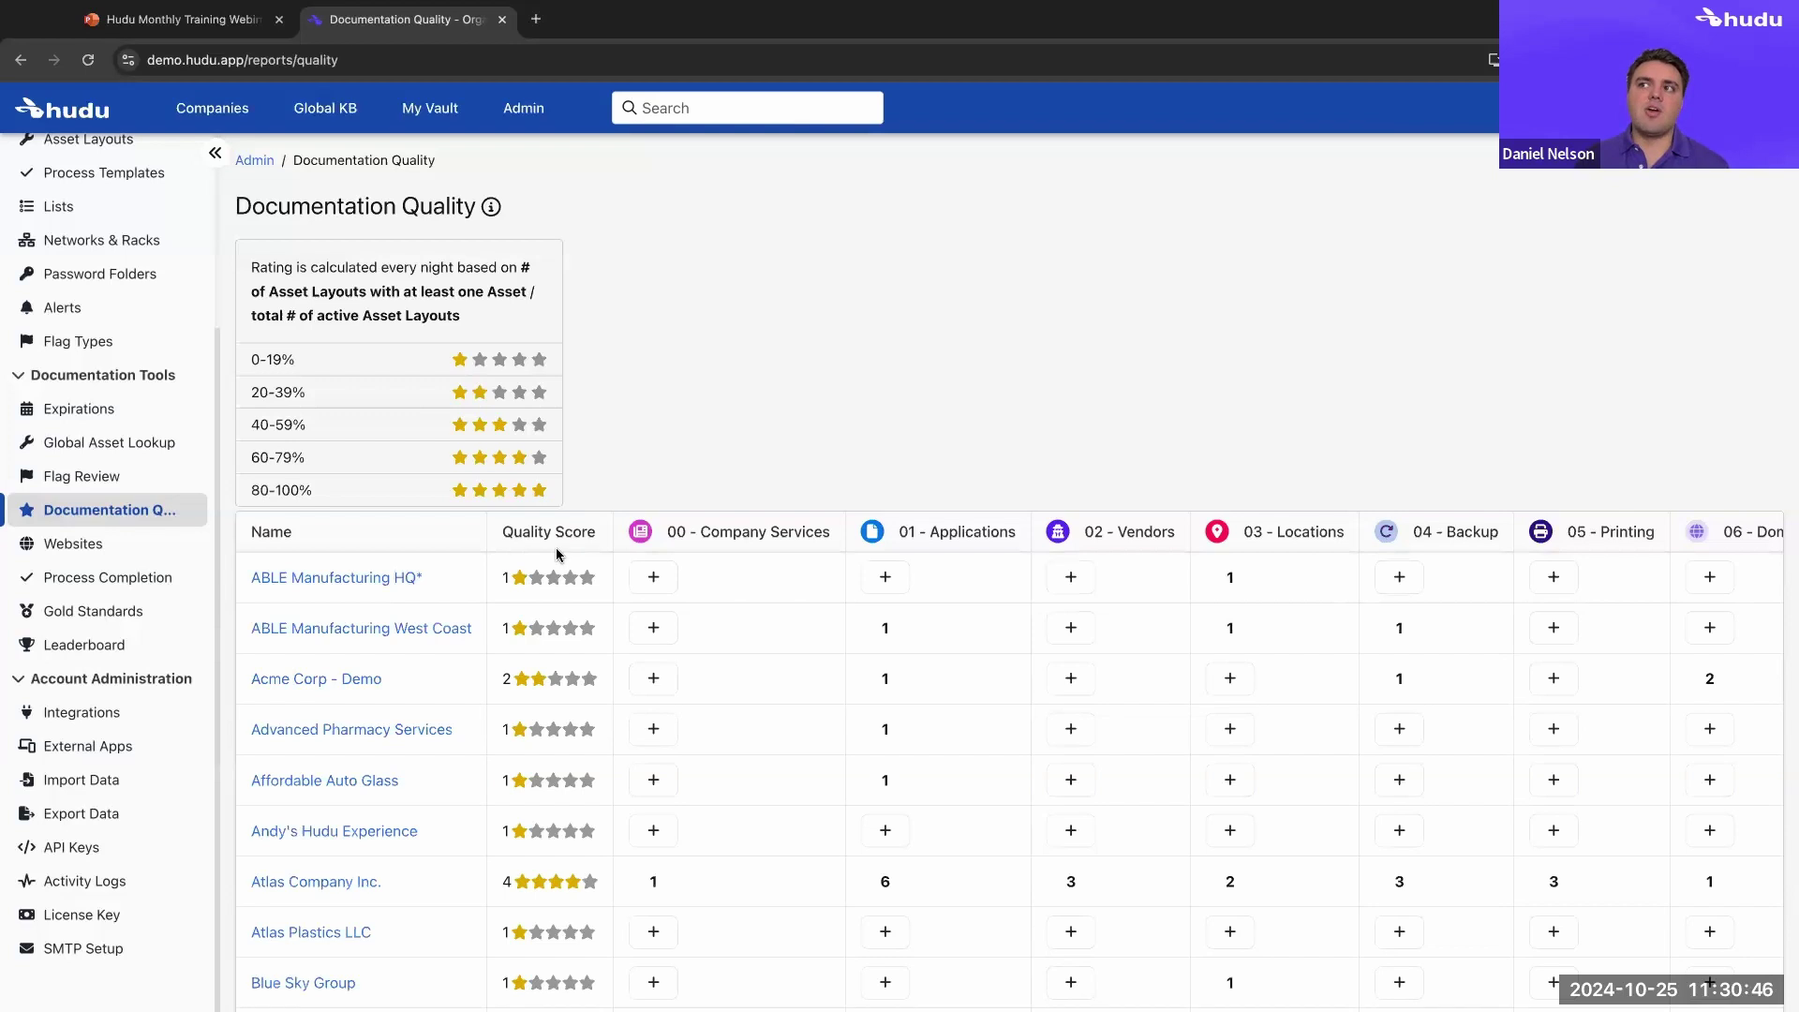
{"action": "scroll", "coordinate": [573, 552], "scroll_direction": "down", "scroll_amount": 5}
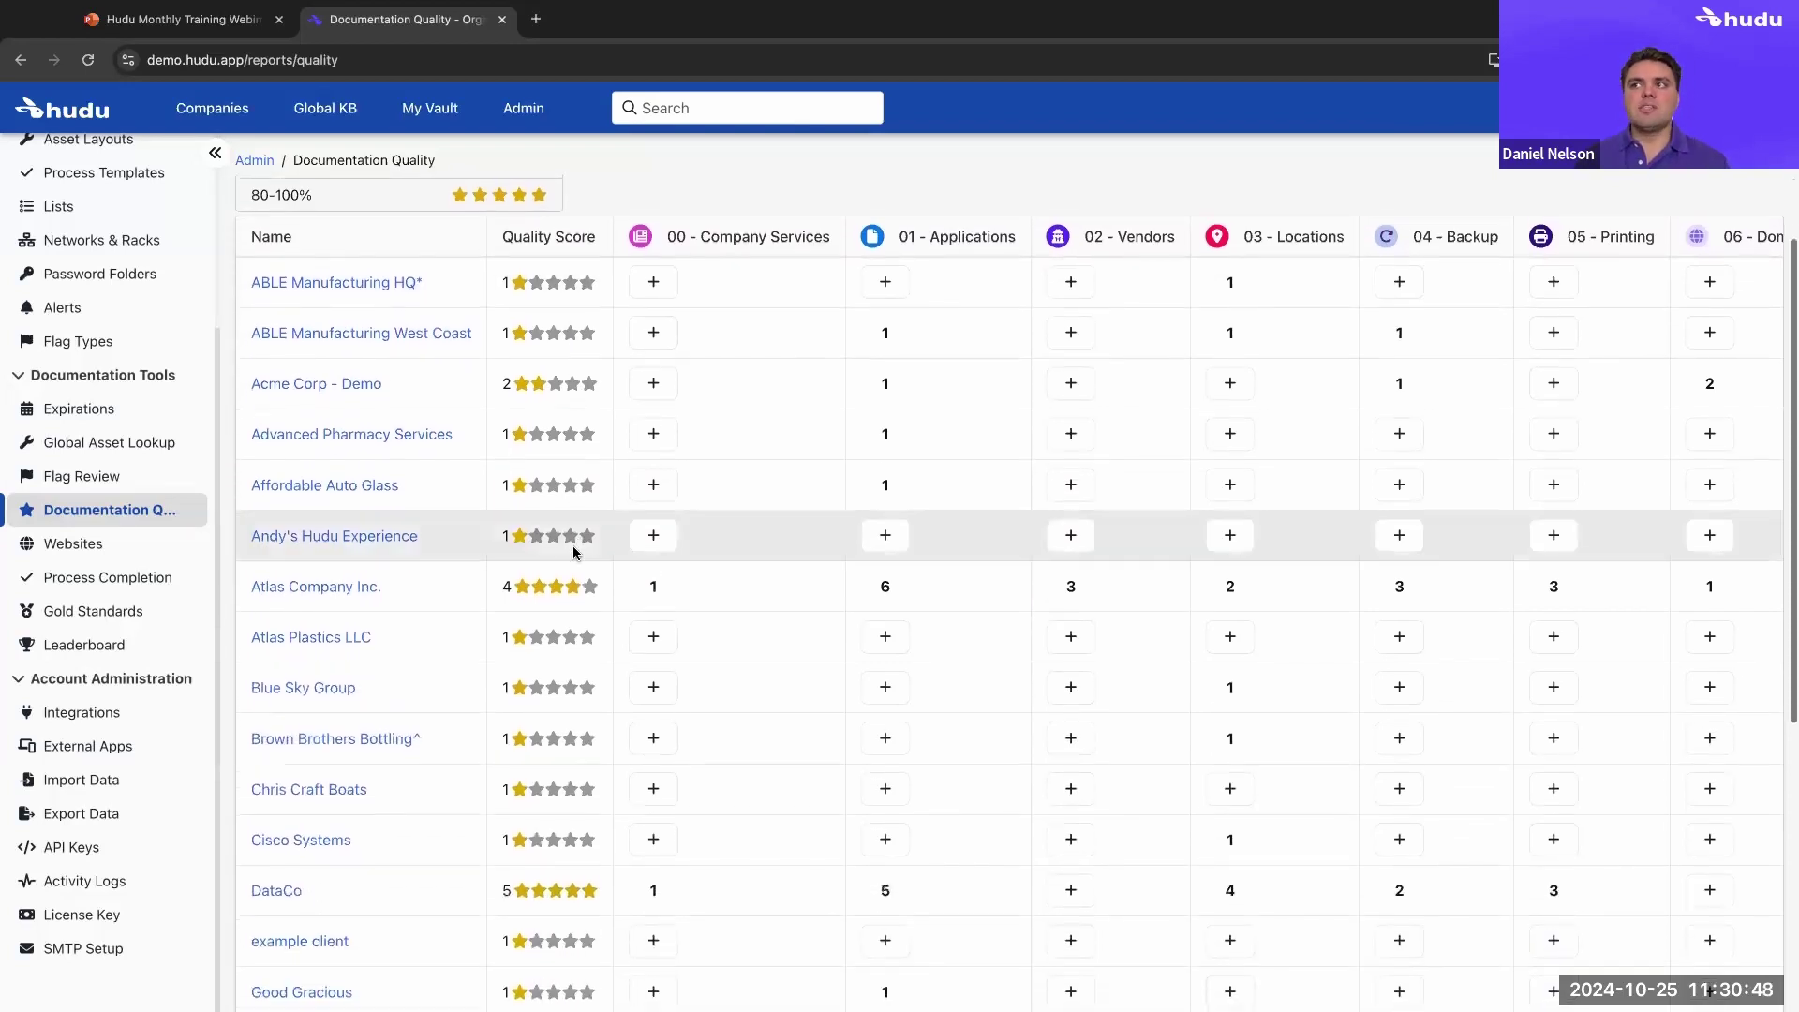
{"action": "scroll", "coordinate": [574, 553], "scroll_direction": "down", "scroll_amount": 5}
{"action": "scroll", "coordinate": [574, 553], "scroll_direction": "up", "scroll_amount": 2}
{"action": "scroll", "coordinate": [575, 553], "scroll_direction": "up", "scroll_amount": 2}
{"action": "scroll", "coordinate": [574, 552], "scroll_direction": "down", "scroll_amount": 4}
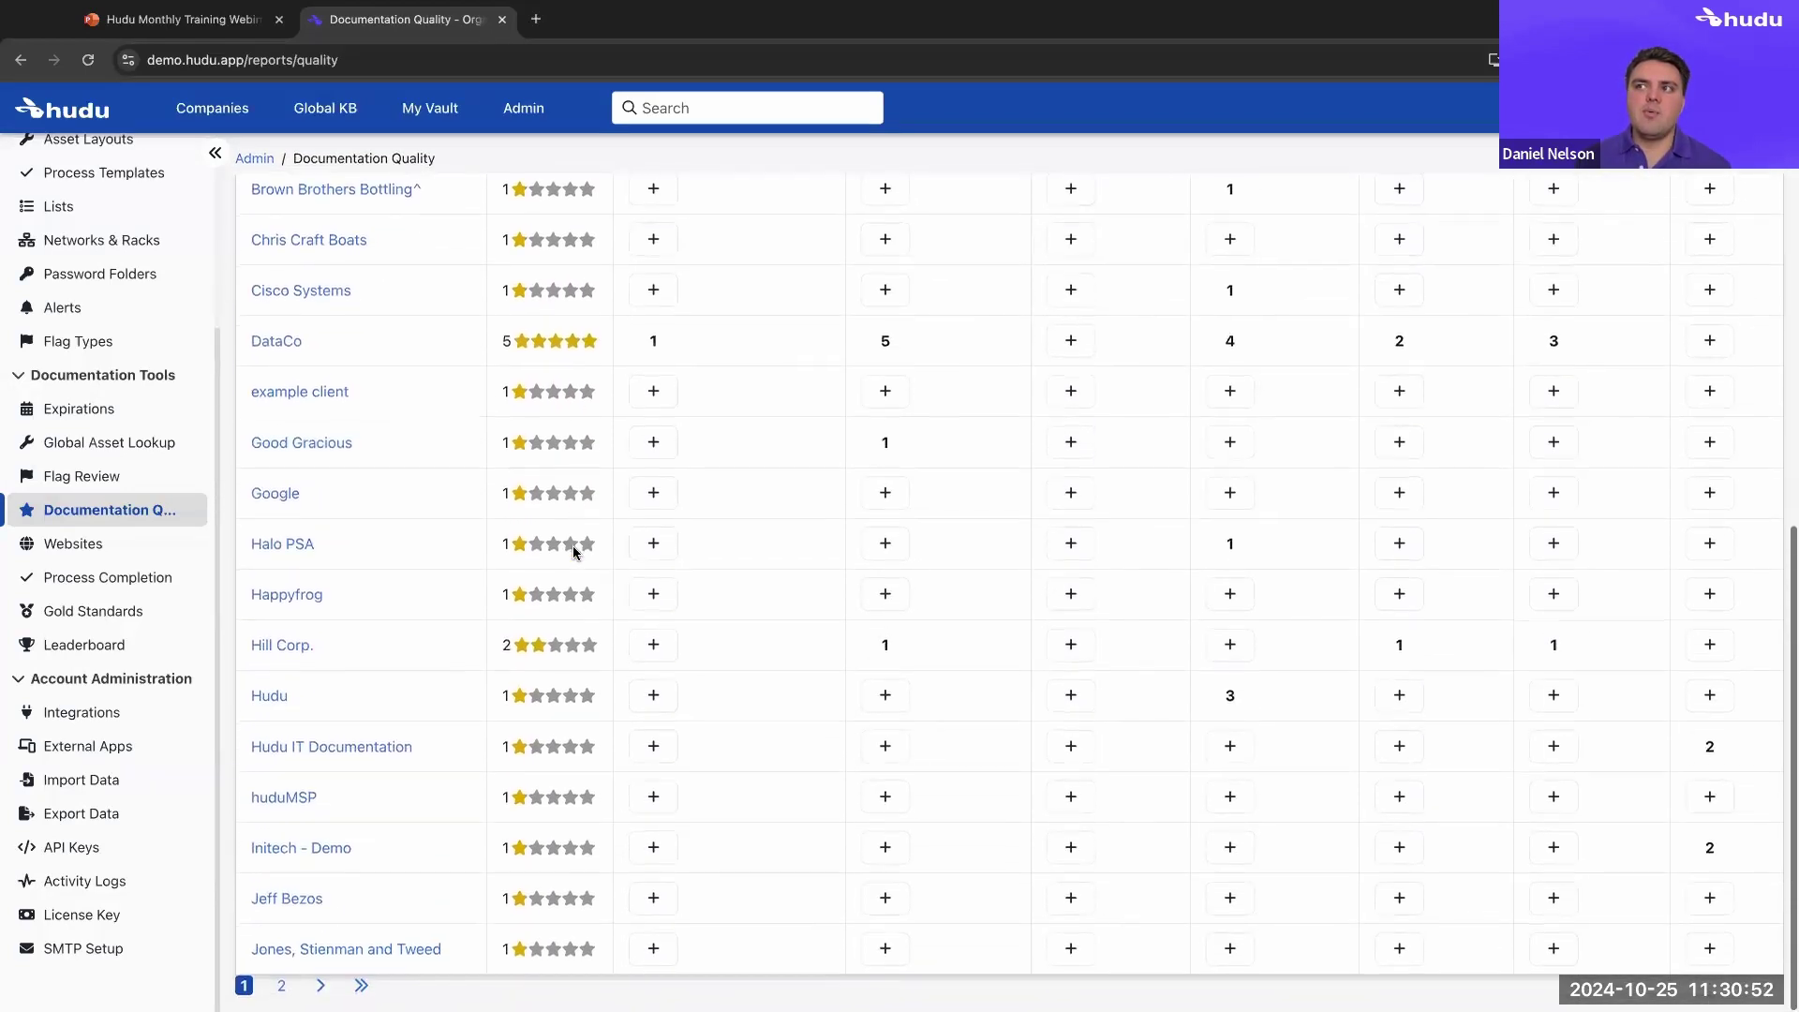
{"action": "scroll", "coordinate": [518, 597], "scroll_direction": "up", "scroll_amount": 2}
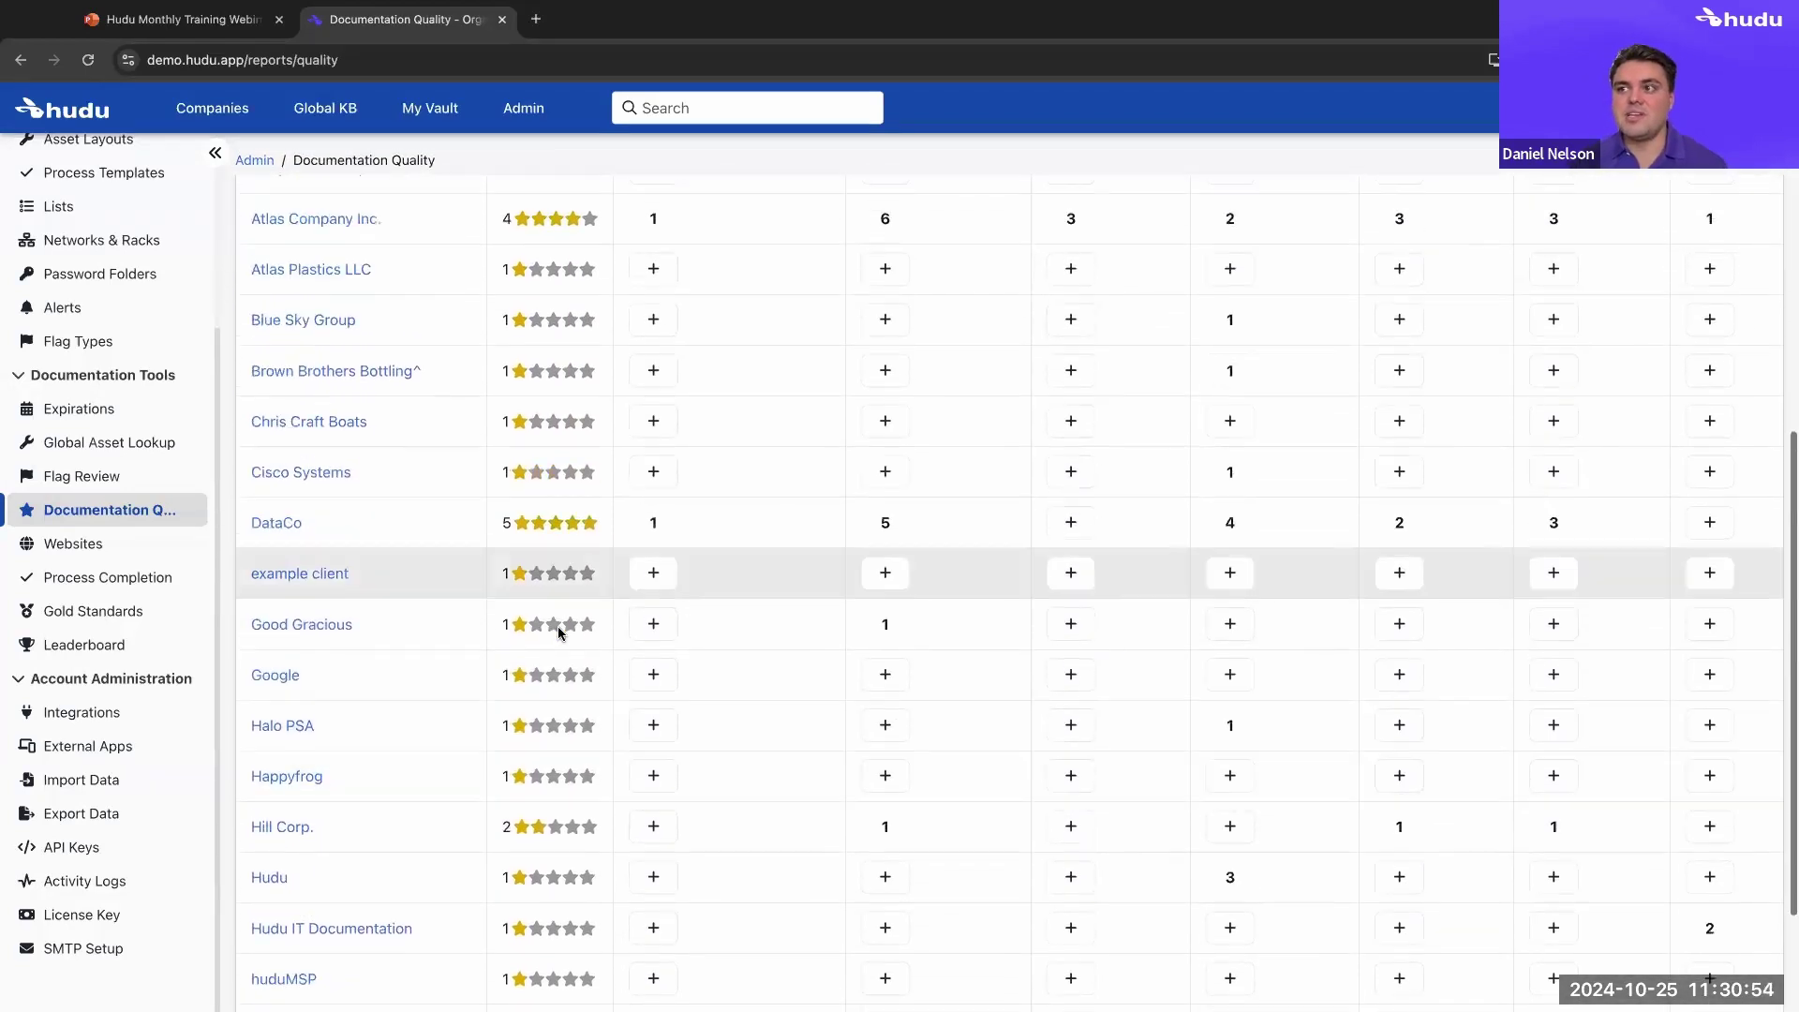
{"action": "scroll", "coordinate": [540, 698], "scroll_direction": "up", "scroll_amount": 4}
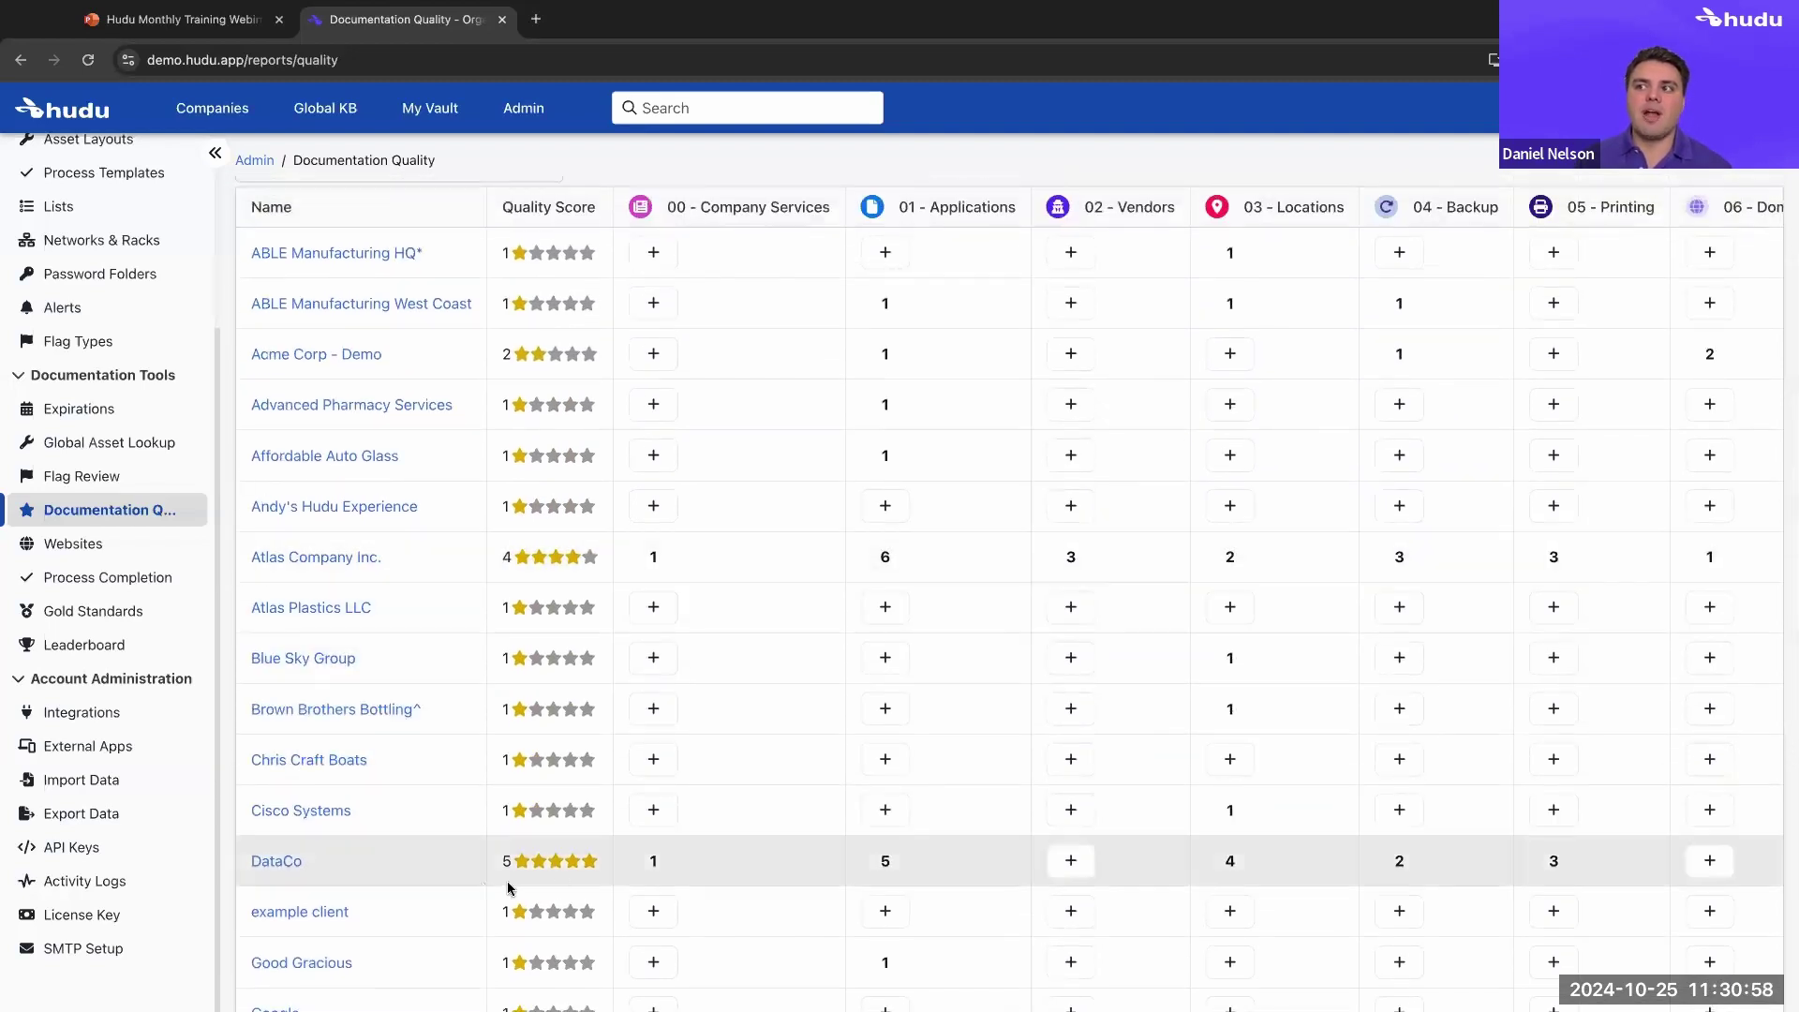
{"action": "scroll", "coordinate": [518, 614], "scroll_direction": "up", "scroll_amount": 4}
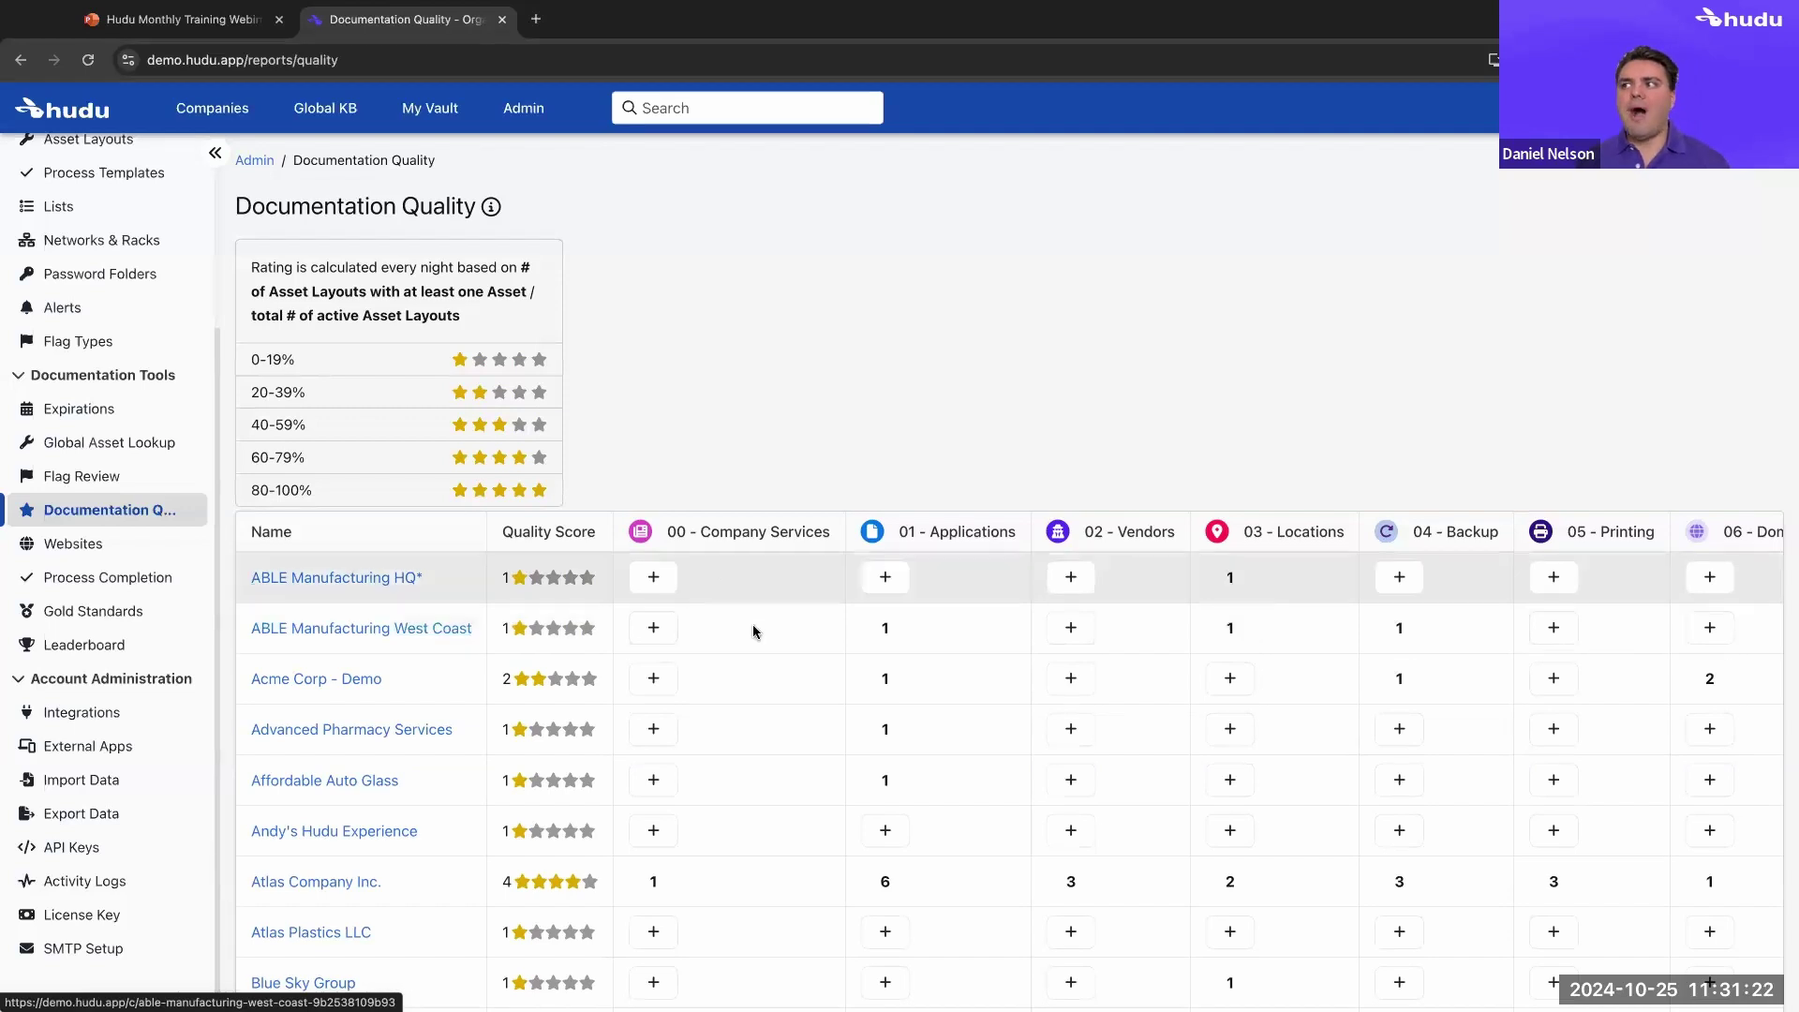
Review the asset counts per company across all asset layout columns of the report, including layouts without any assets
{"action": "scroll", "coordinate": [936, 626], "scroll_direction": "right", "scroll_amount": 8}
{"action": "scroll", "coordinate": [999, 629], "scroll_direction": "left", "scroll_amount": 8}
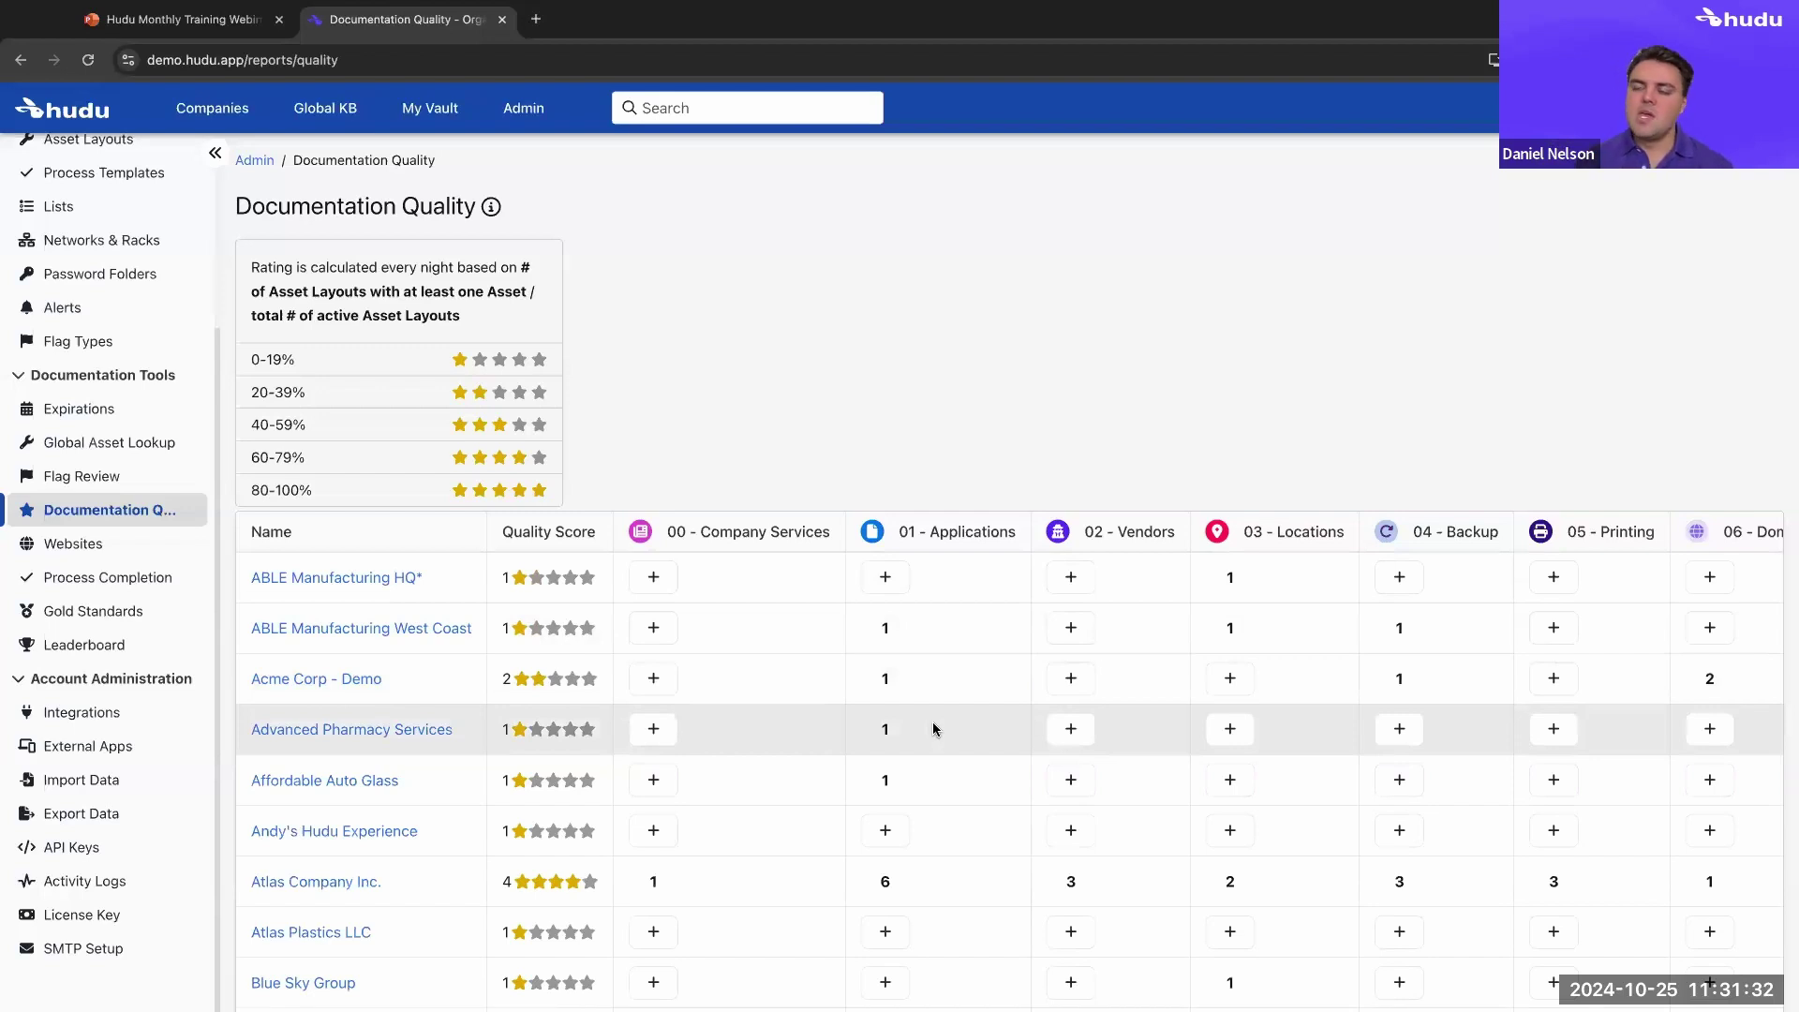
{"action": "scroll", "coordinate": [503, 797], "scroll_direction": "down", "scroll_amount": 1}
{"action": "scroll", "coordinate": [506, 749], "scroll_direction": "up", "scroll_amount": 1}
{"action": "scroll", "coordinate": [506, 689], "scroll_direction": "down", "scroll_amount": 1}
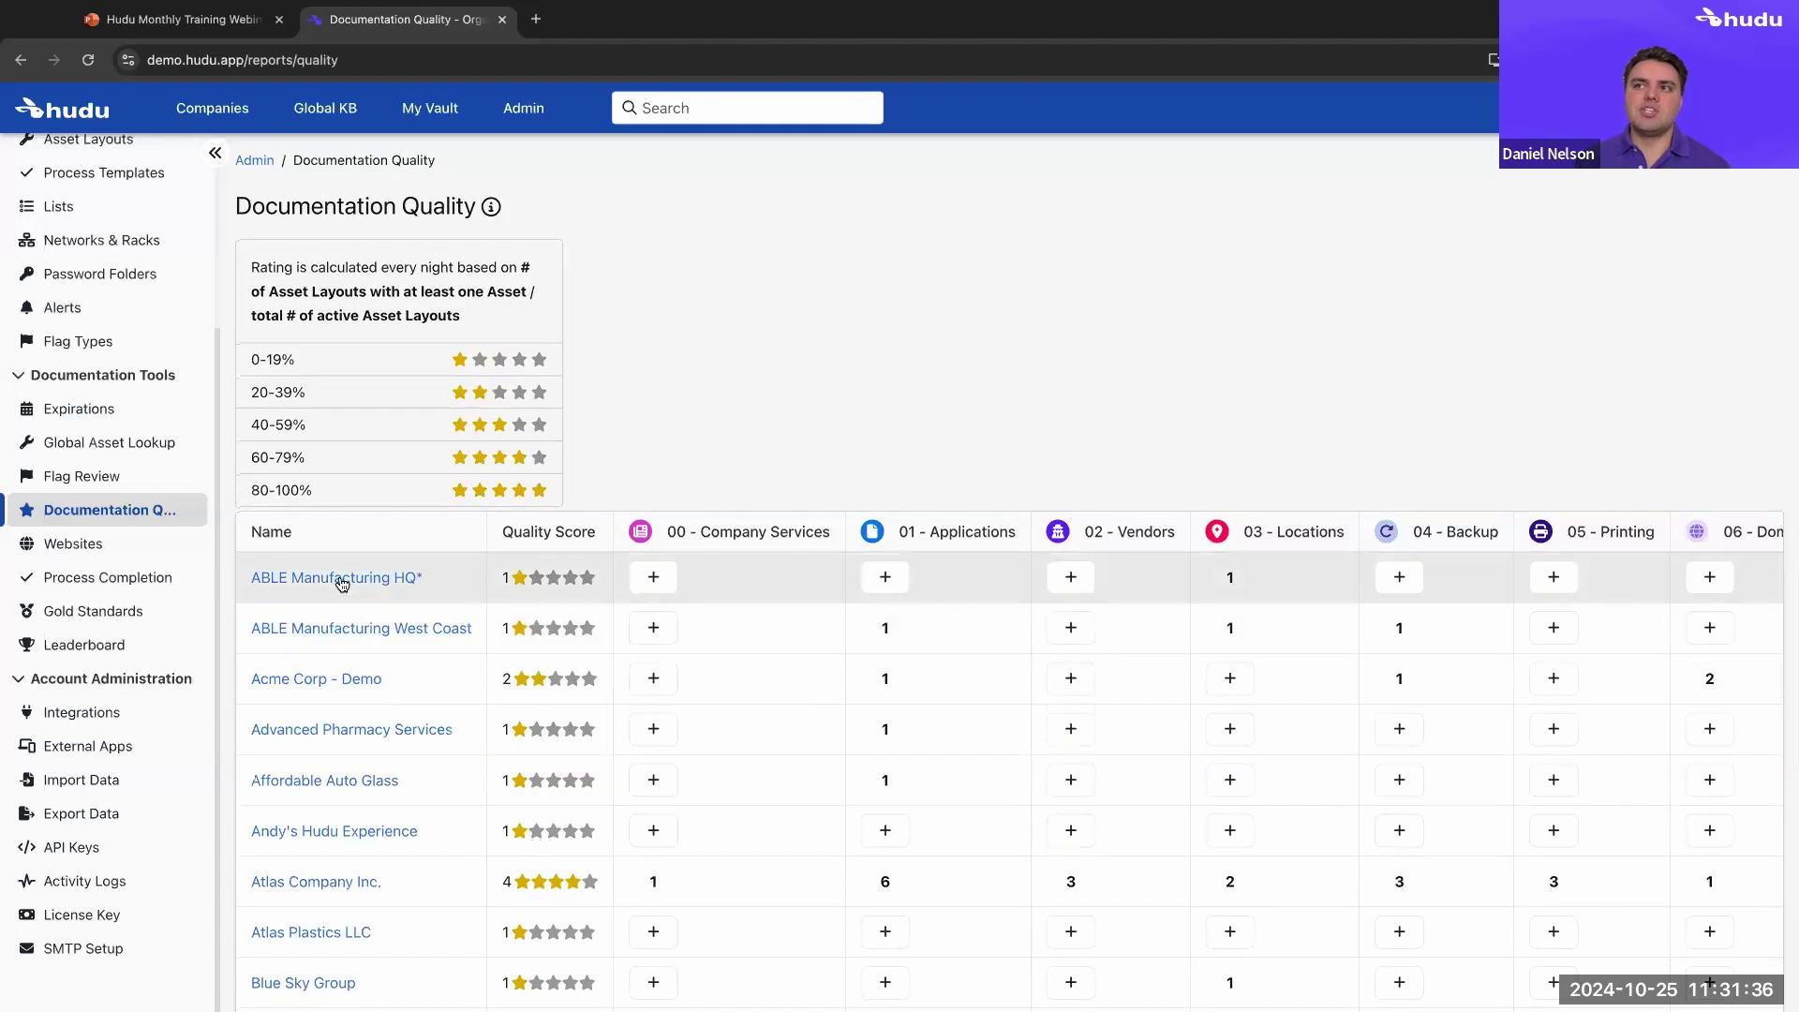
{"action": "scroll", "coordinate": [492, 890], "scroll_direction": "down", "scroll_amount": 4}
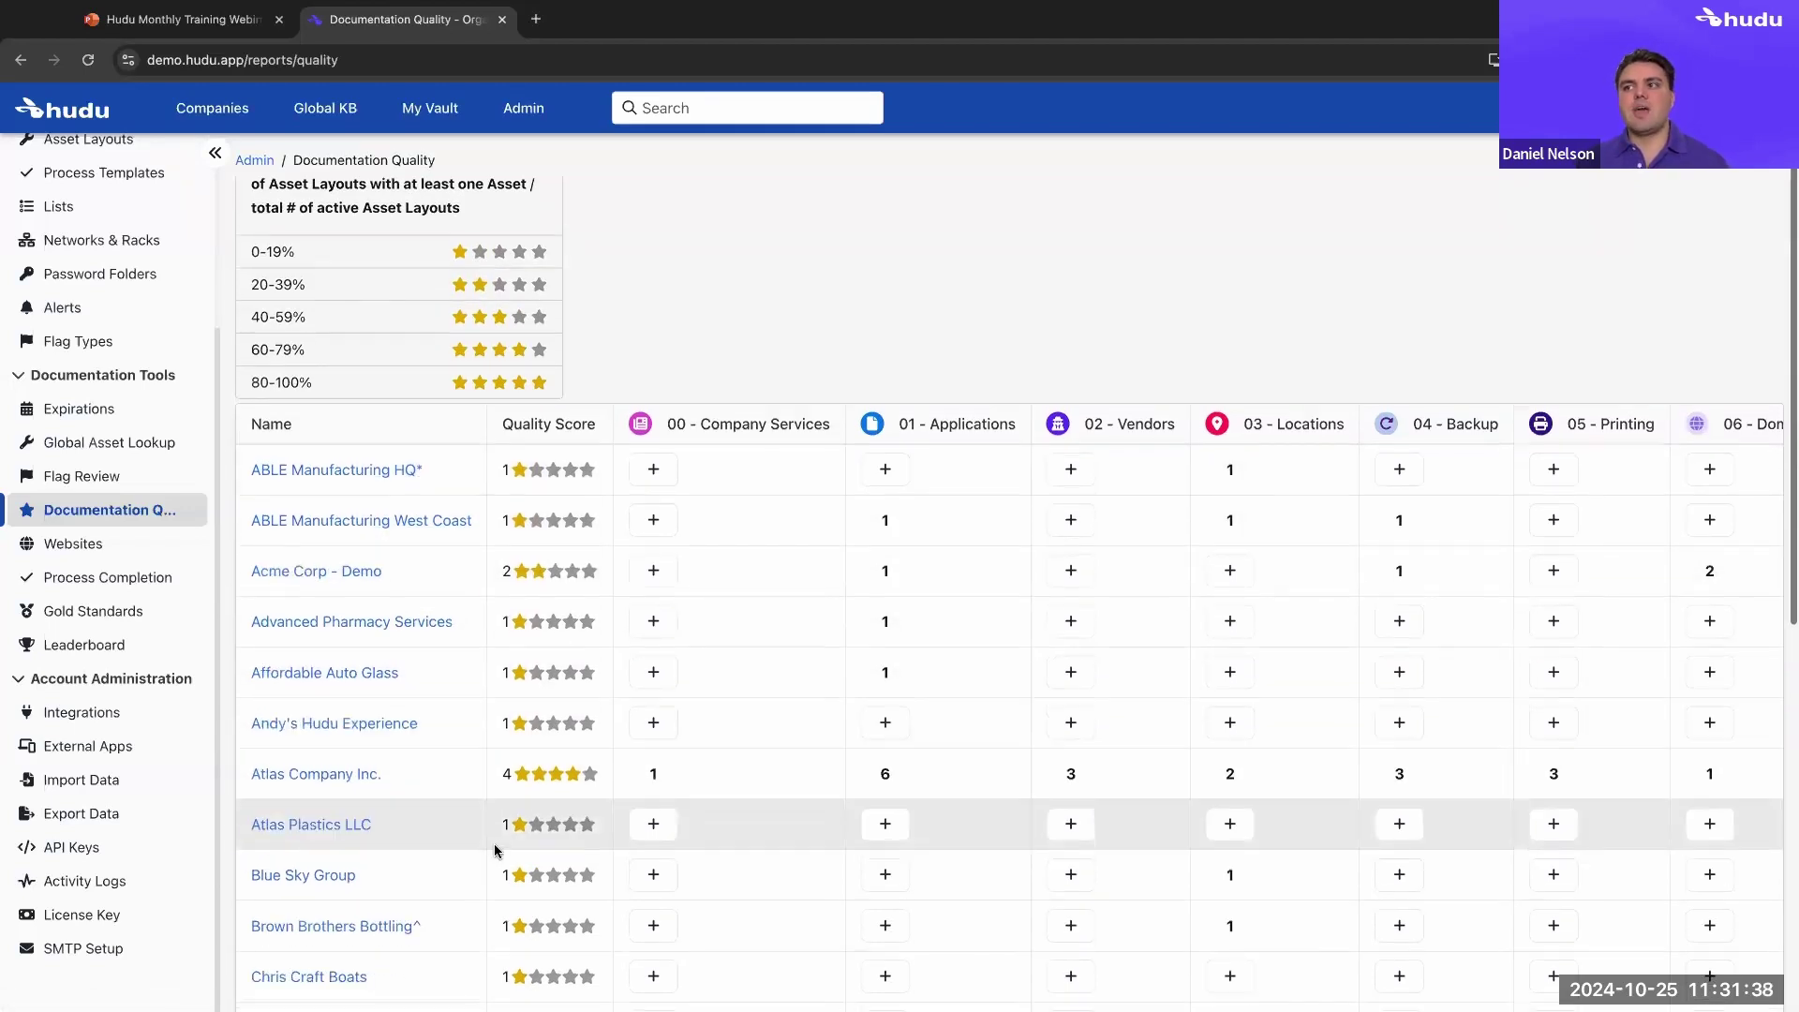
{"action": "scroll", "coordinate": [497, 848], "scroll_direction": "down", "scroll_amount": 1}
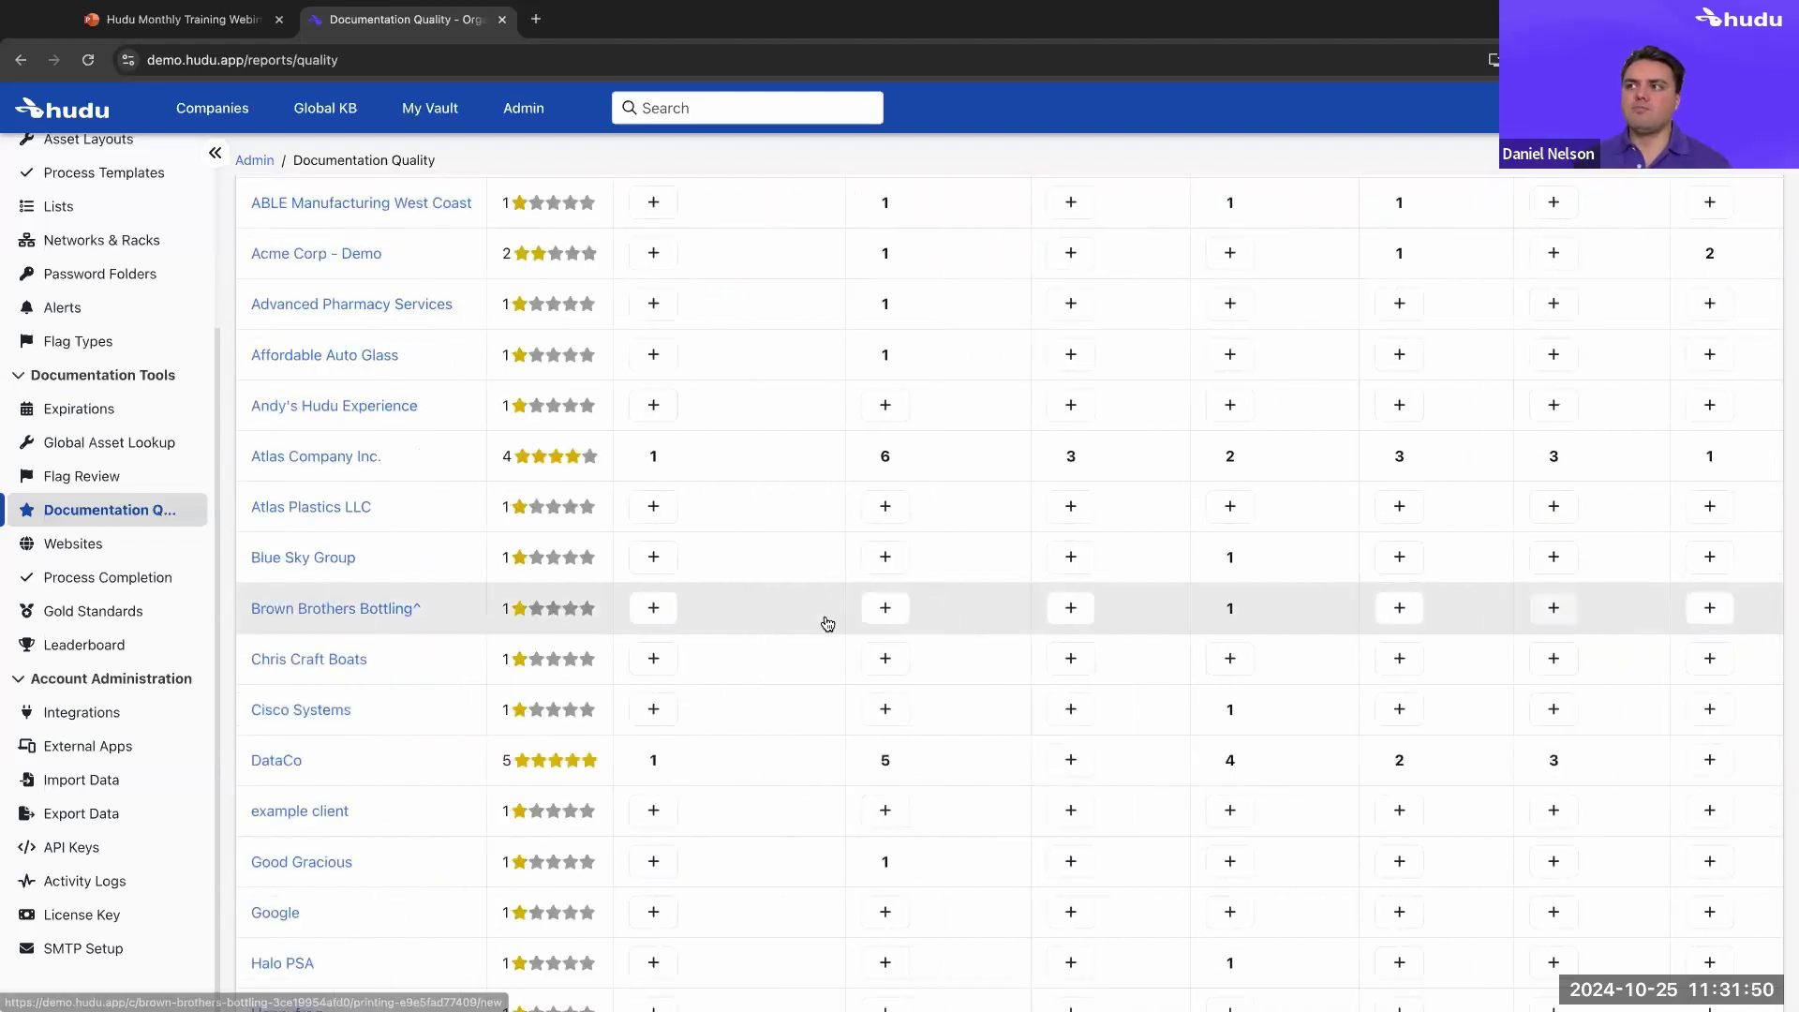
{"action": "scroll", "coordinate": [559, 563], "scroll_direction": "up", "scroll_amount": 5}
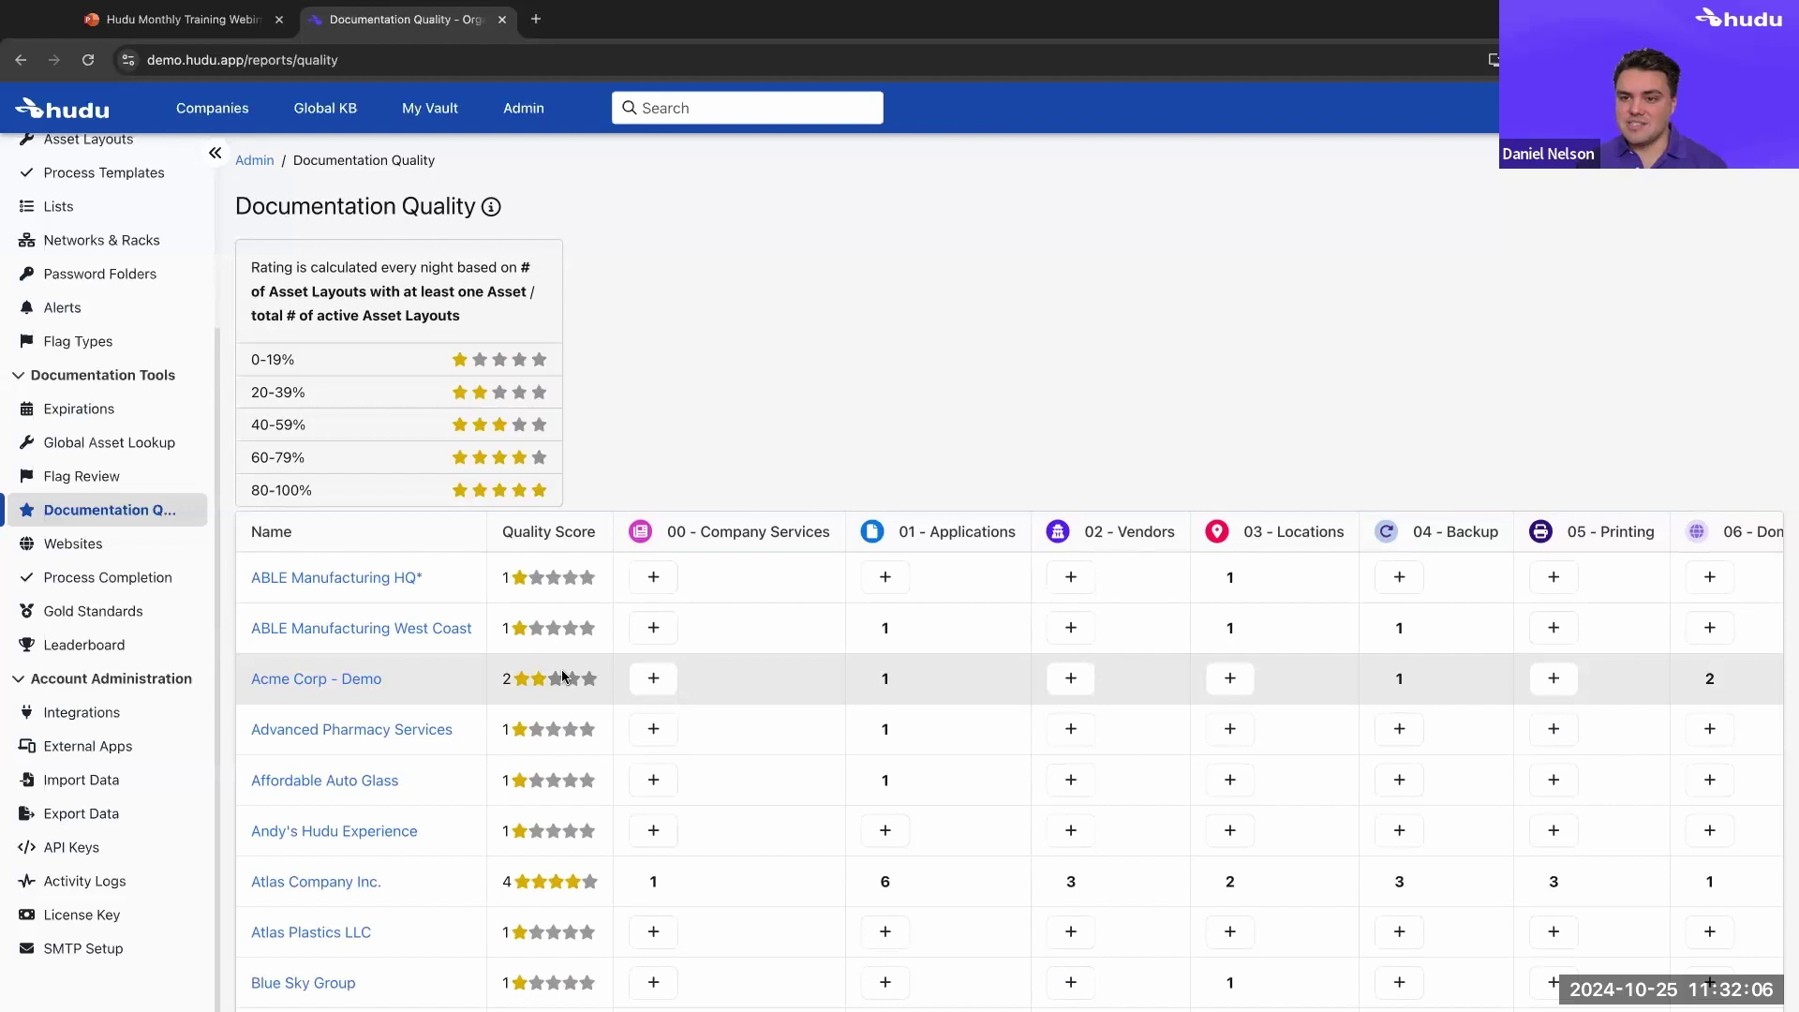
{"action": "scroll", "coordinate": [562, 675], "scroll_direction": "down", "scroll_amount": 9}
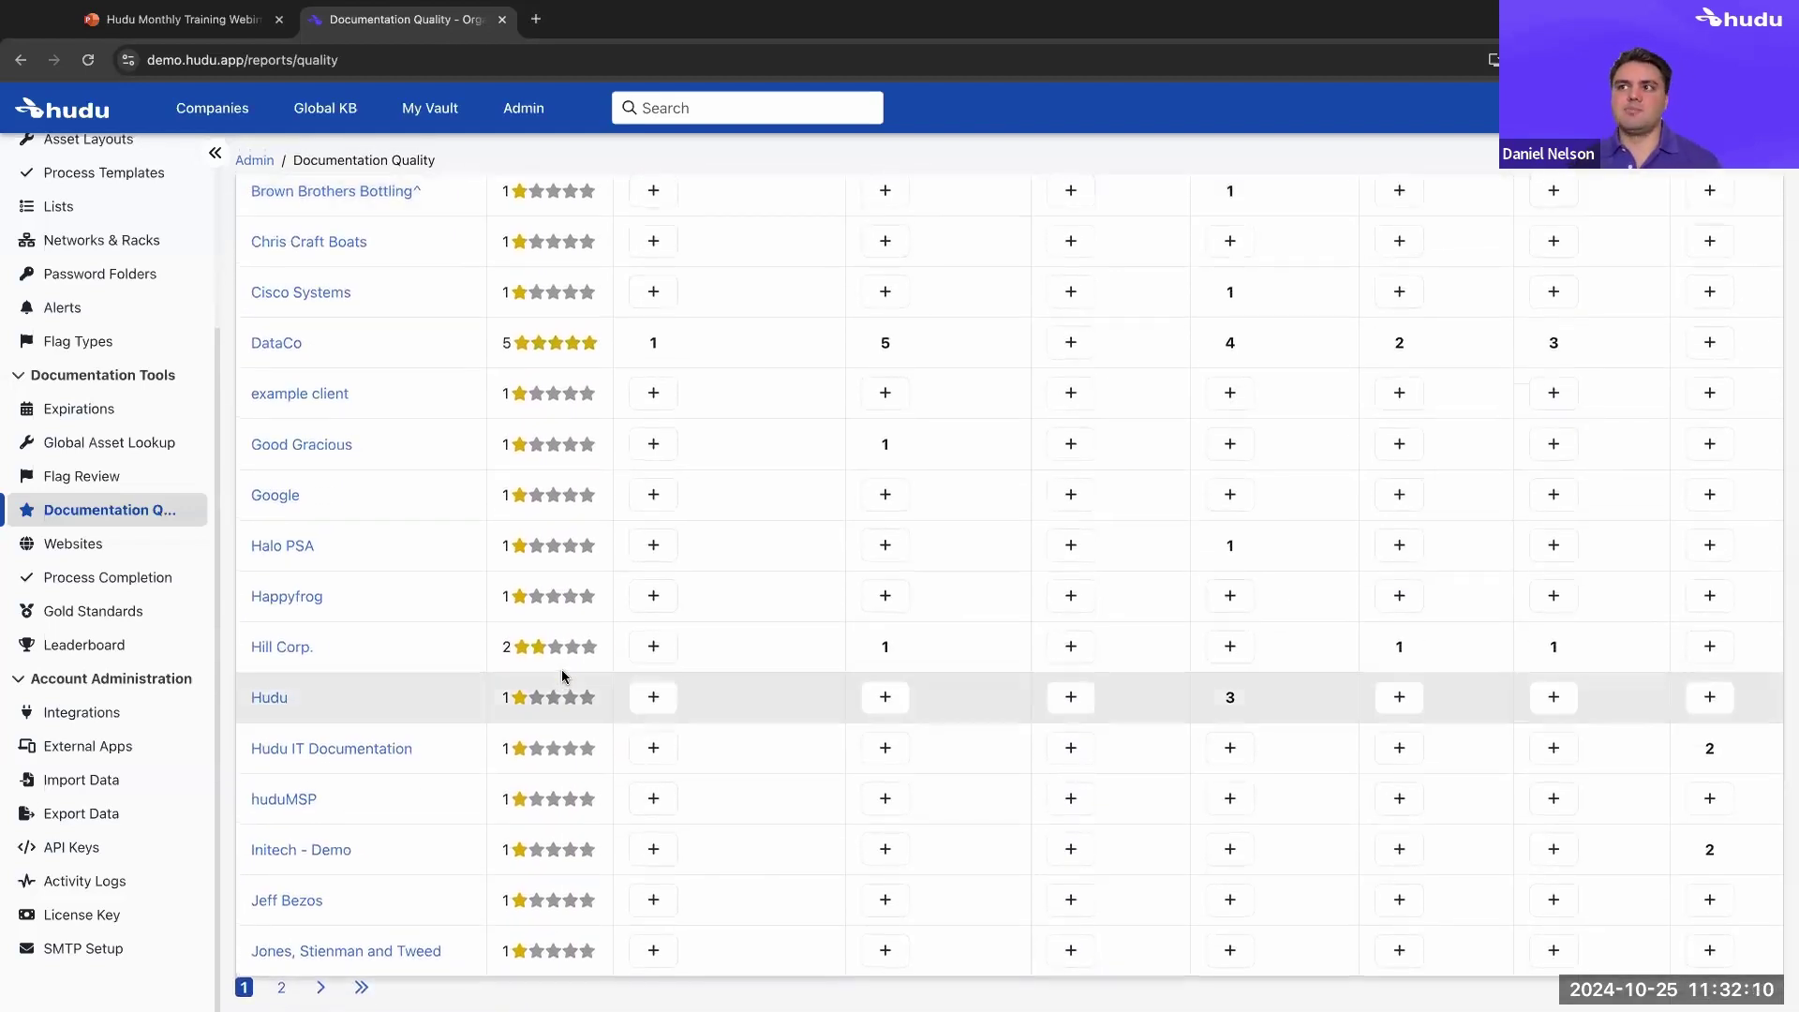
{"action": "scroll", "coordinate": [562, 674], "scroll_direction": "up", "scroll_amount": 4}
{"action": "scroll", "coordinate": [562, 675], "scroll_direction": "up", "scroll_amount": 5}
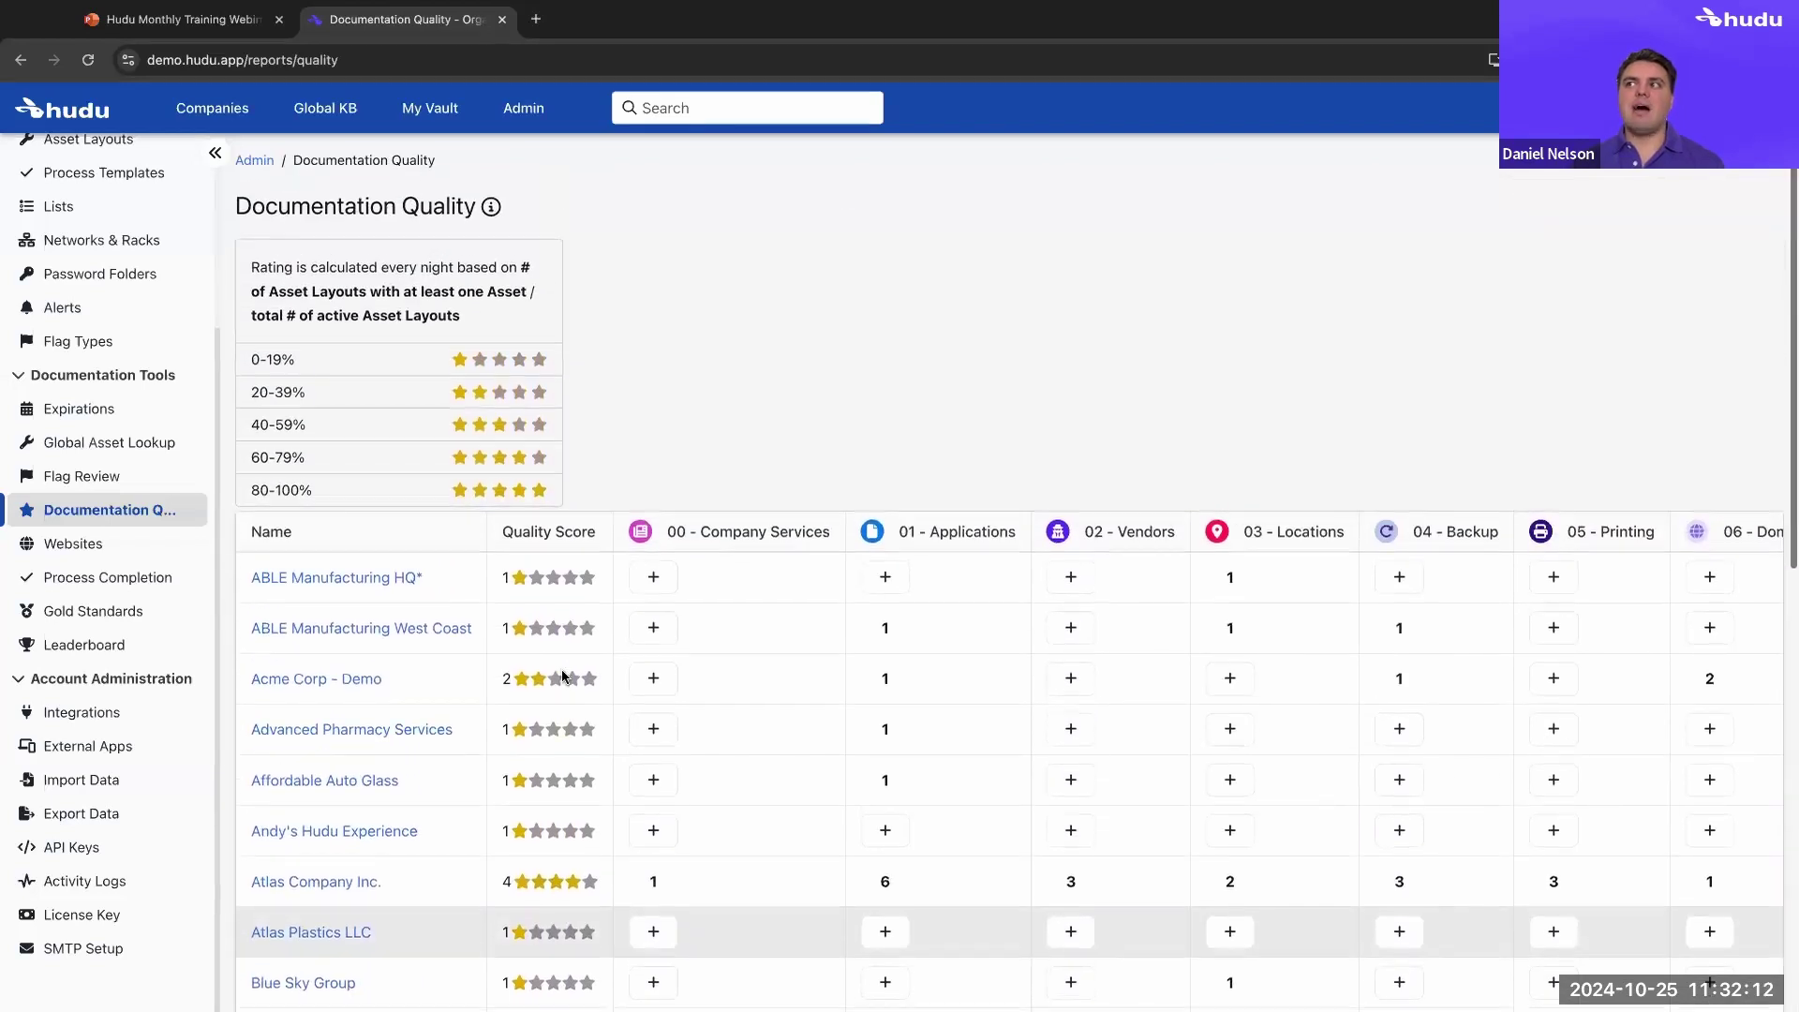
{"action": "scroll", "coordinate": [804, 682], "scroll_direction": "right", "scroll_amount": 10}
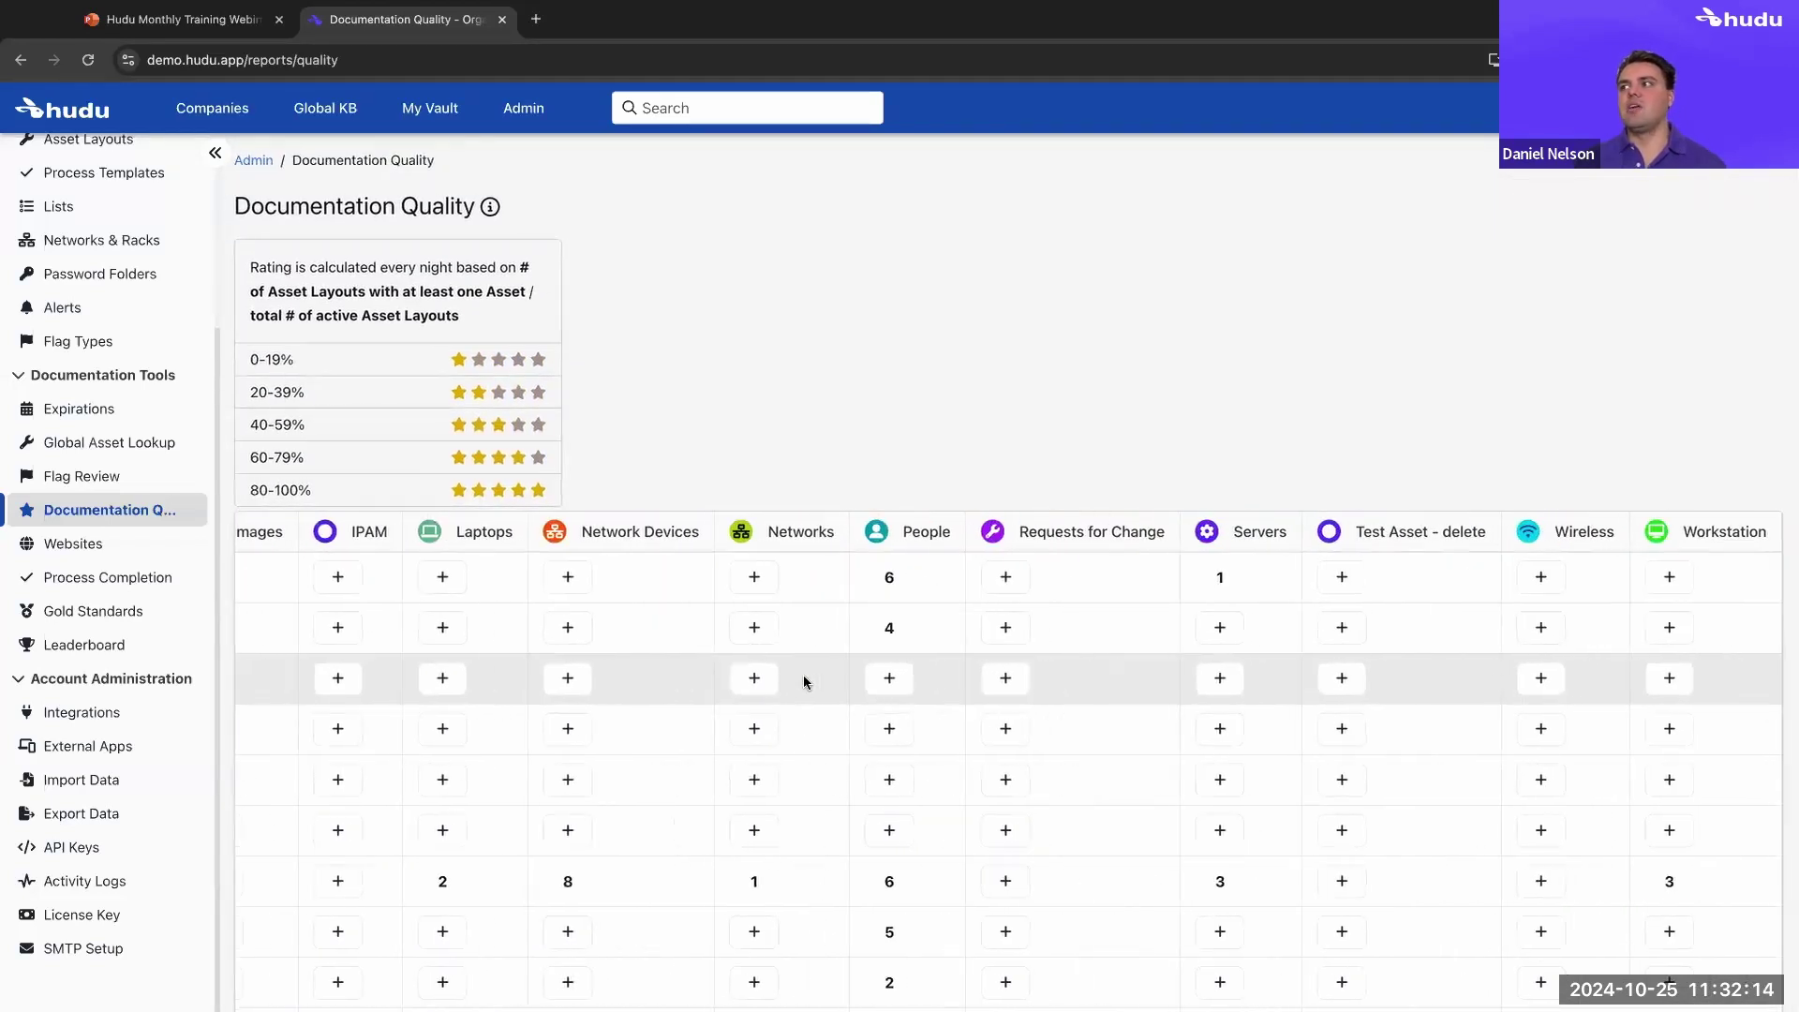
{"action": "scroll", "coordinate": [804, 682], "scroll_direction": "left", "scroll_amount": 5}
{"action": "scroll", "coordinate": [804, 682], "scroll_direction": "left", "scroll_amount": 8}
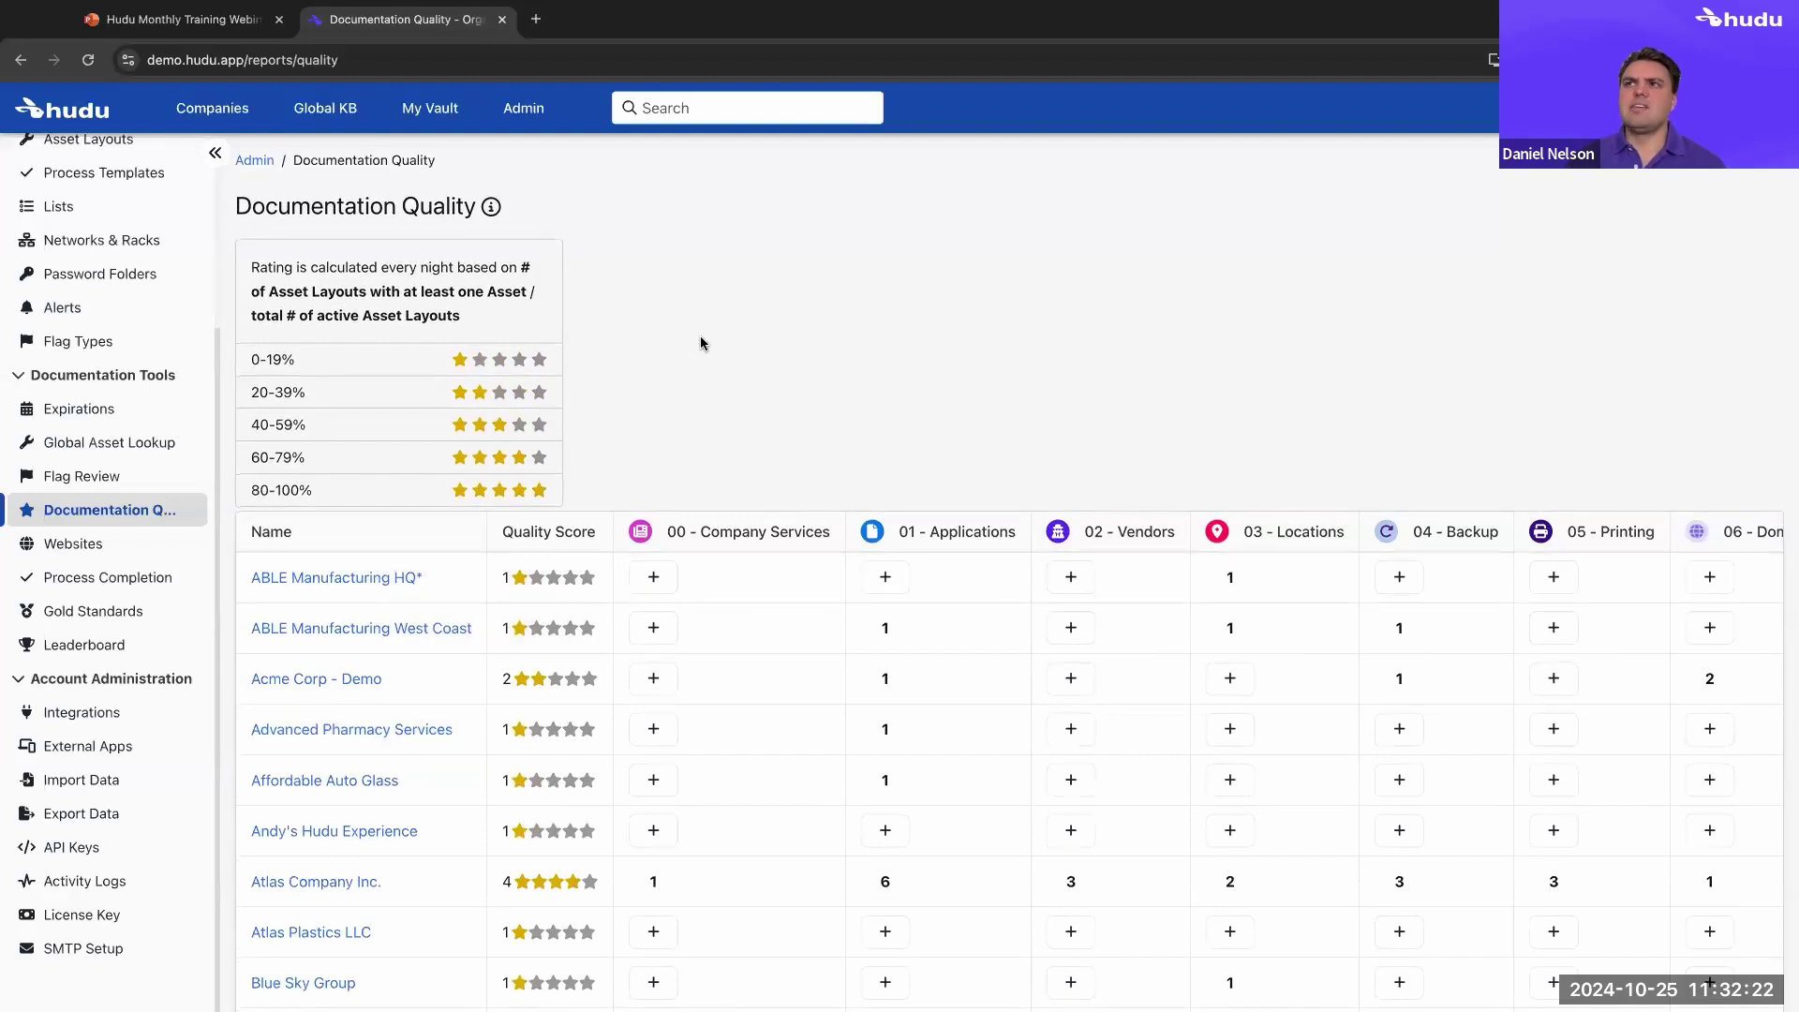
{"action": "mouse_move", "coordinate": [491, 207]}
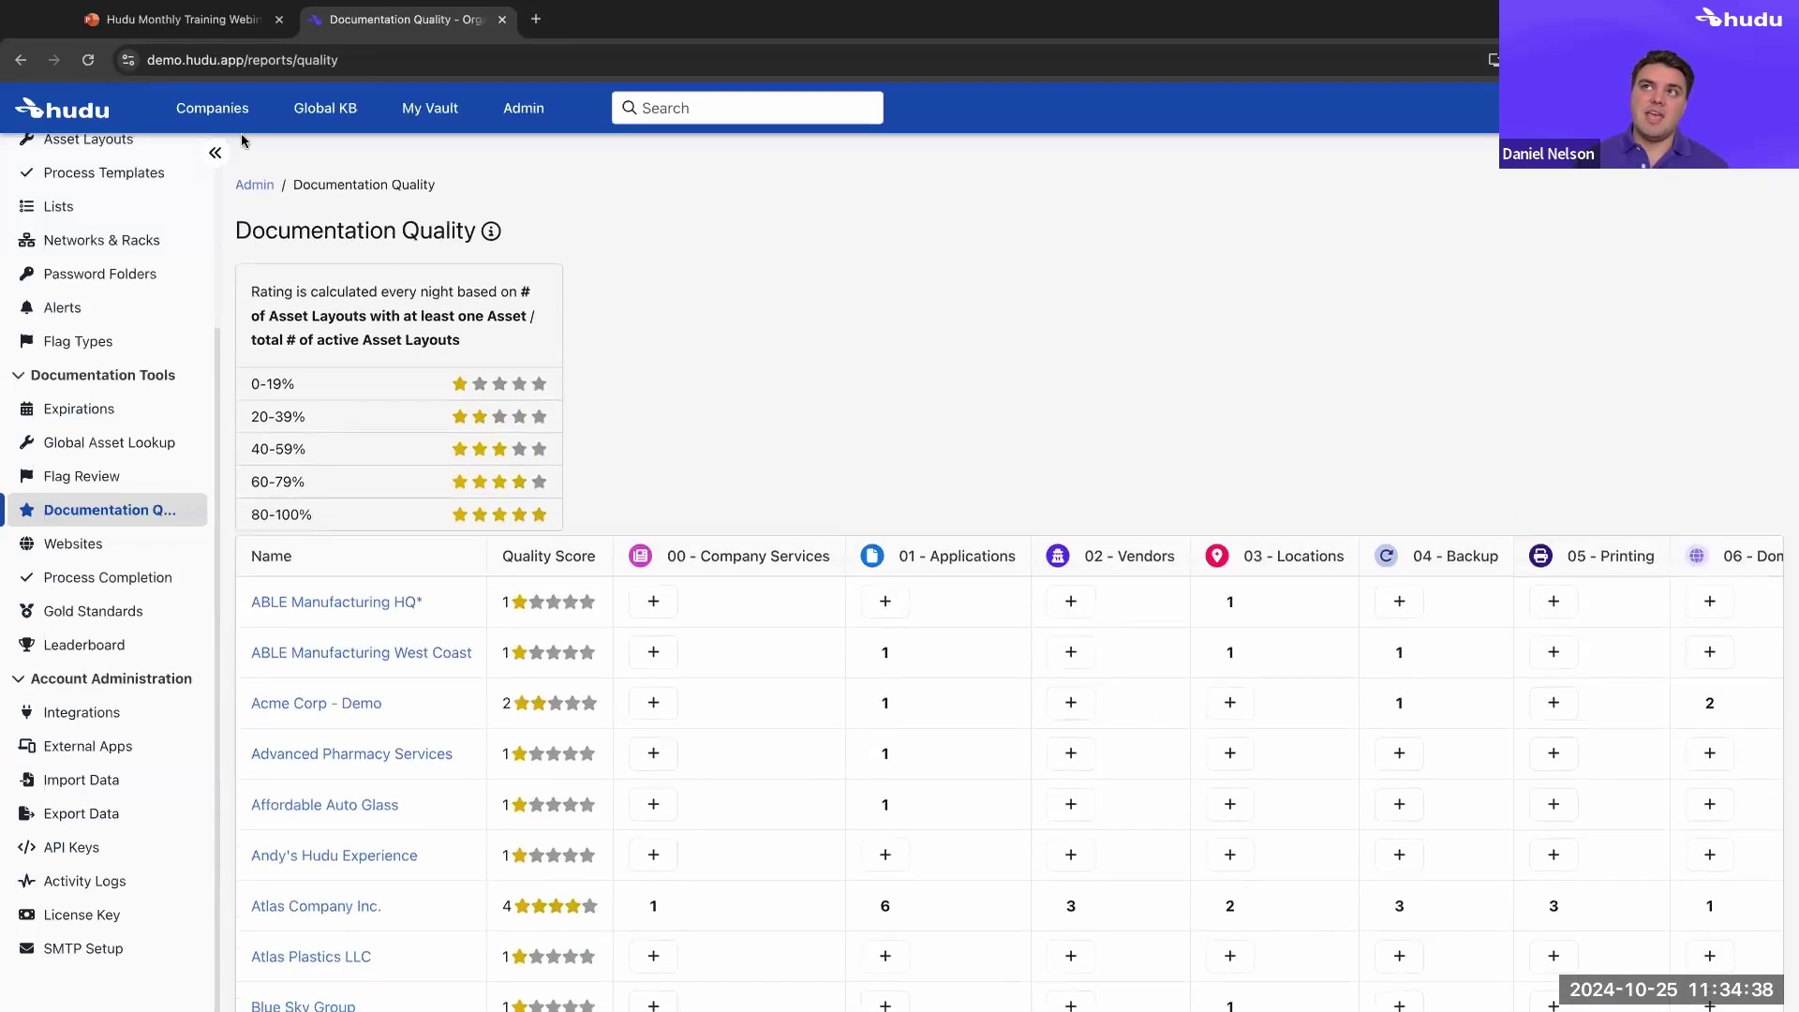
Open the overview of Atlas Company Inc. from the recent companies
{"action": "left_click", "coordinate": [216, 114]}
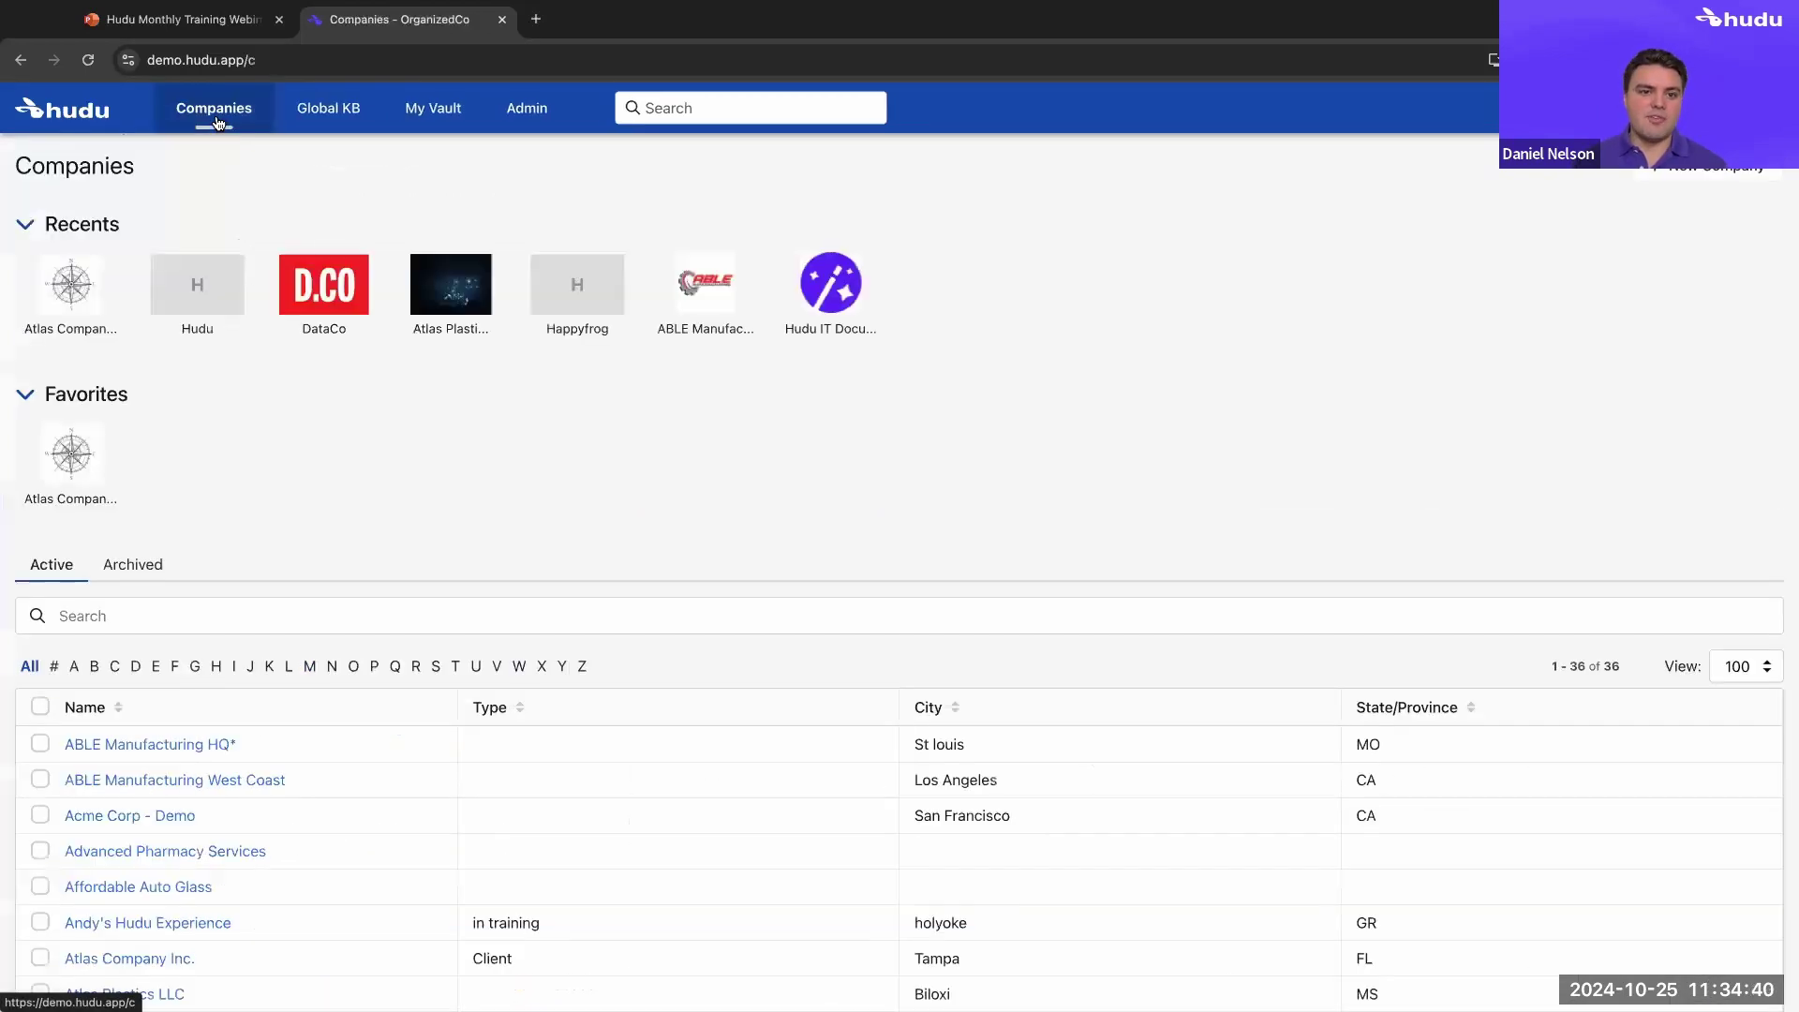
{"action": "scroll", "coordinate": [216, 121], "scroll_direction": "down", "scroll_amount": 1}
{"action": "scroll", "coordinate": [208, 126], "scroll_direction": "down", "scroll_amount": 1}
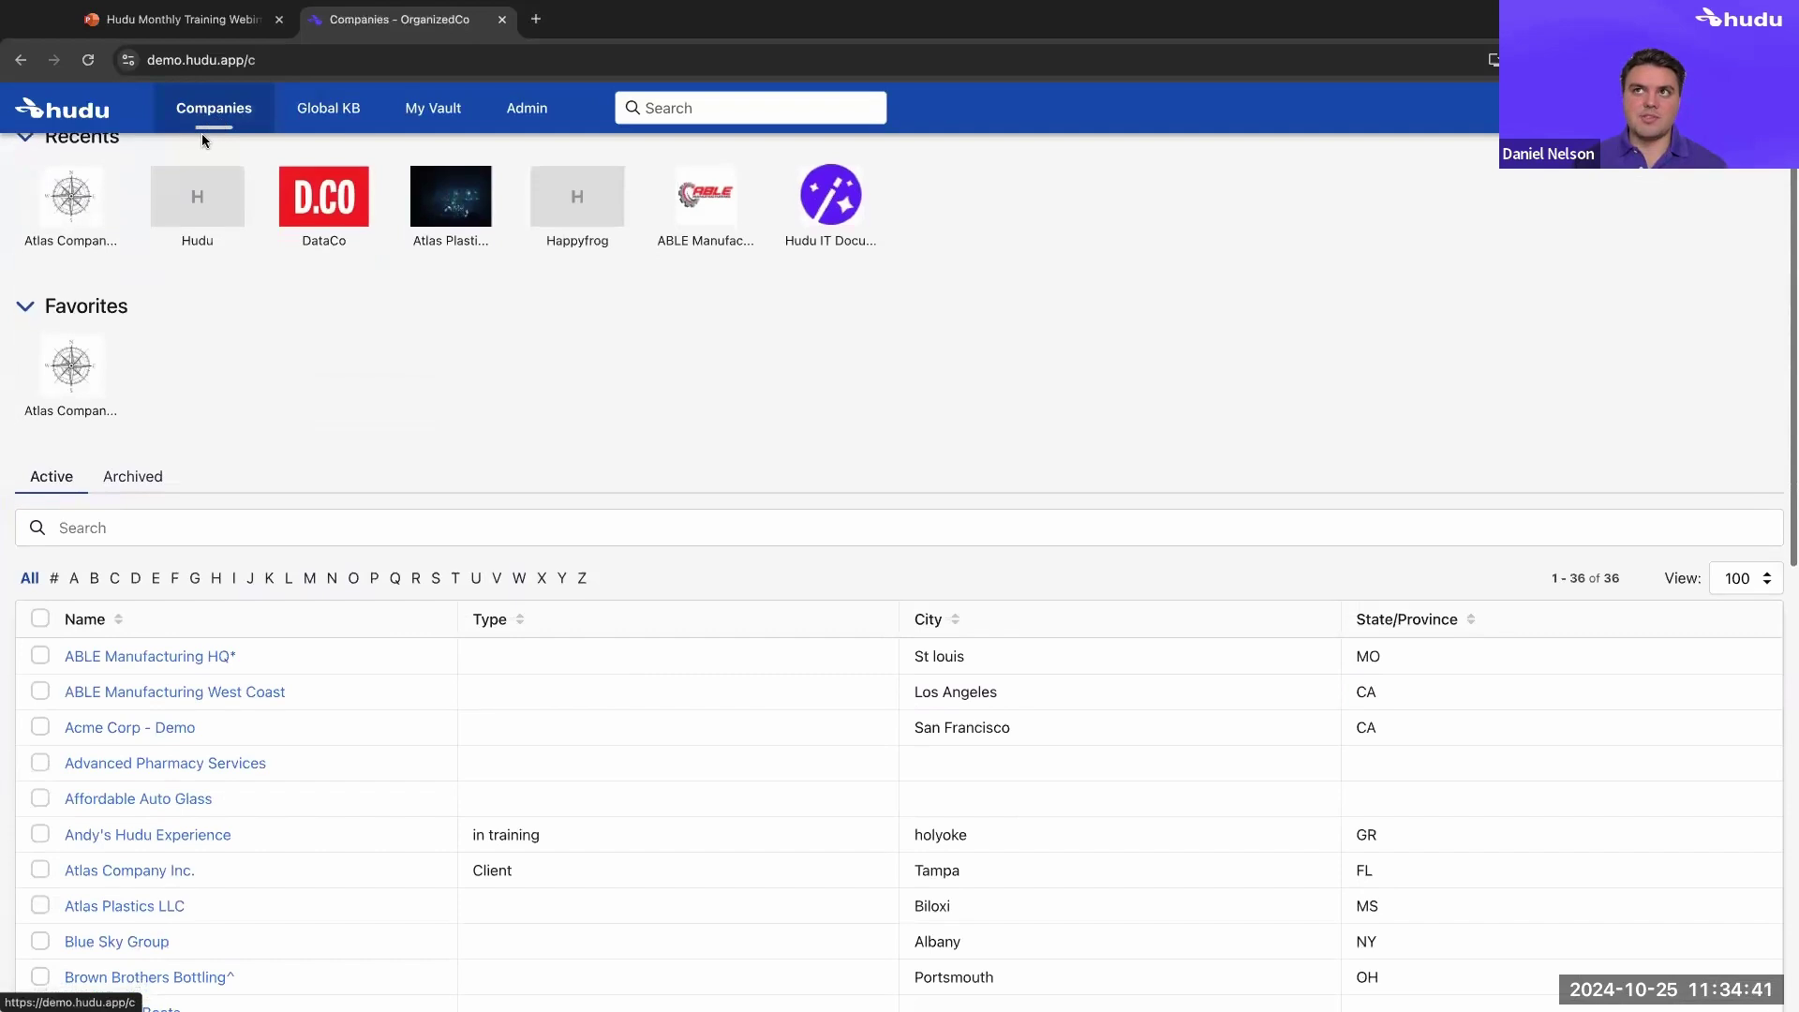
{"action": "left_click", "coordinate": [69, 216]}
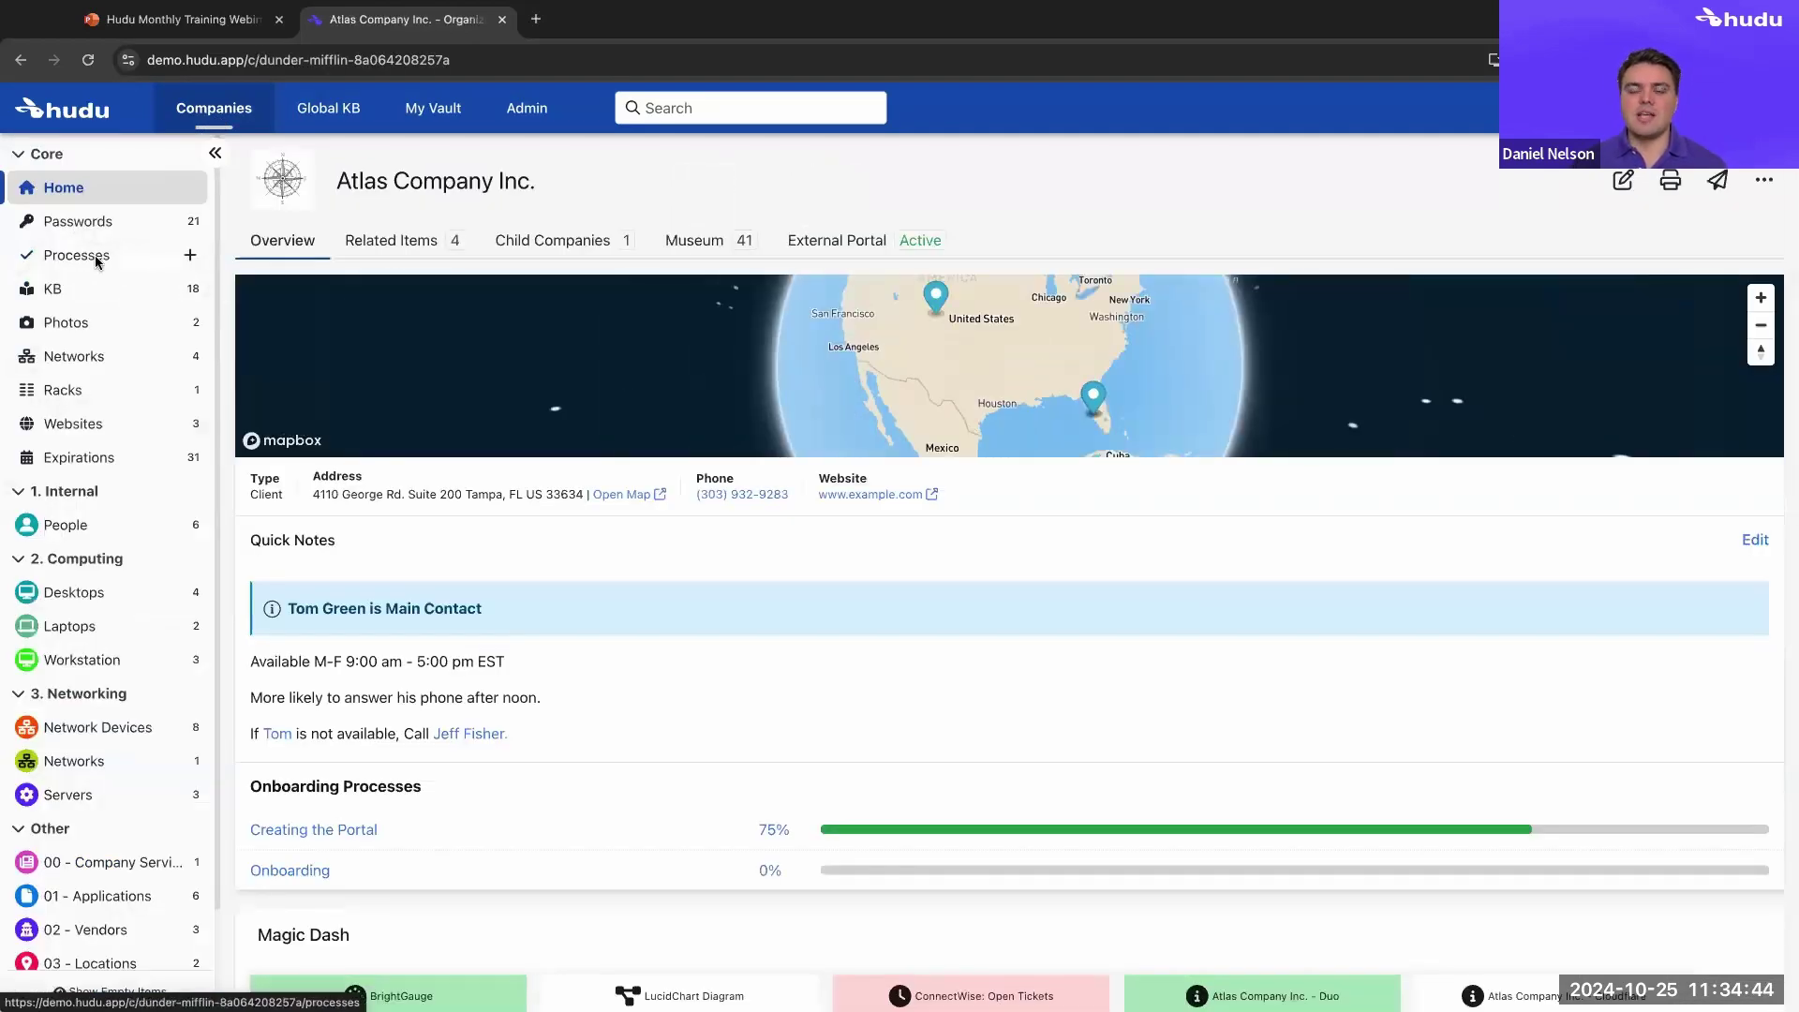
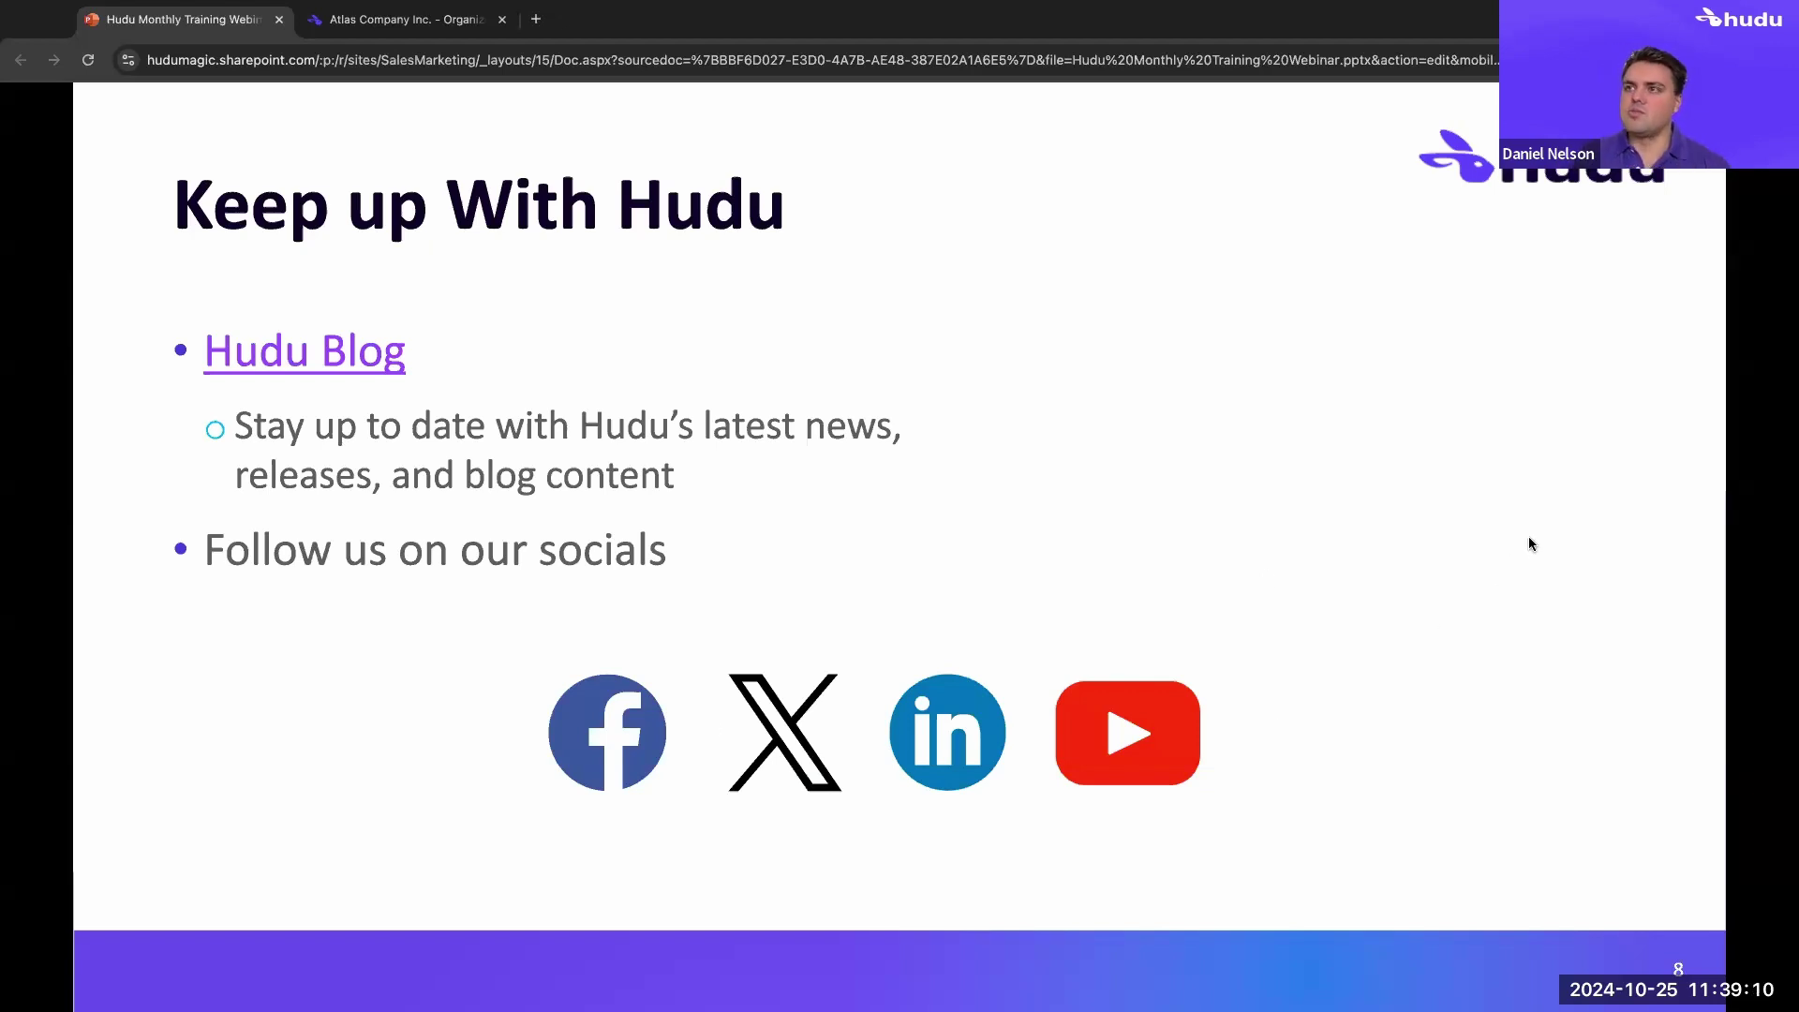
Advance the webinar presentation to the Thank you for Joining slide and switch back to the Atlas Company Inc. page in Hudu
{"action": "key", "text": "Right"}
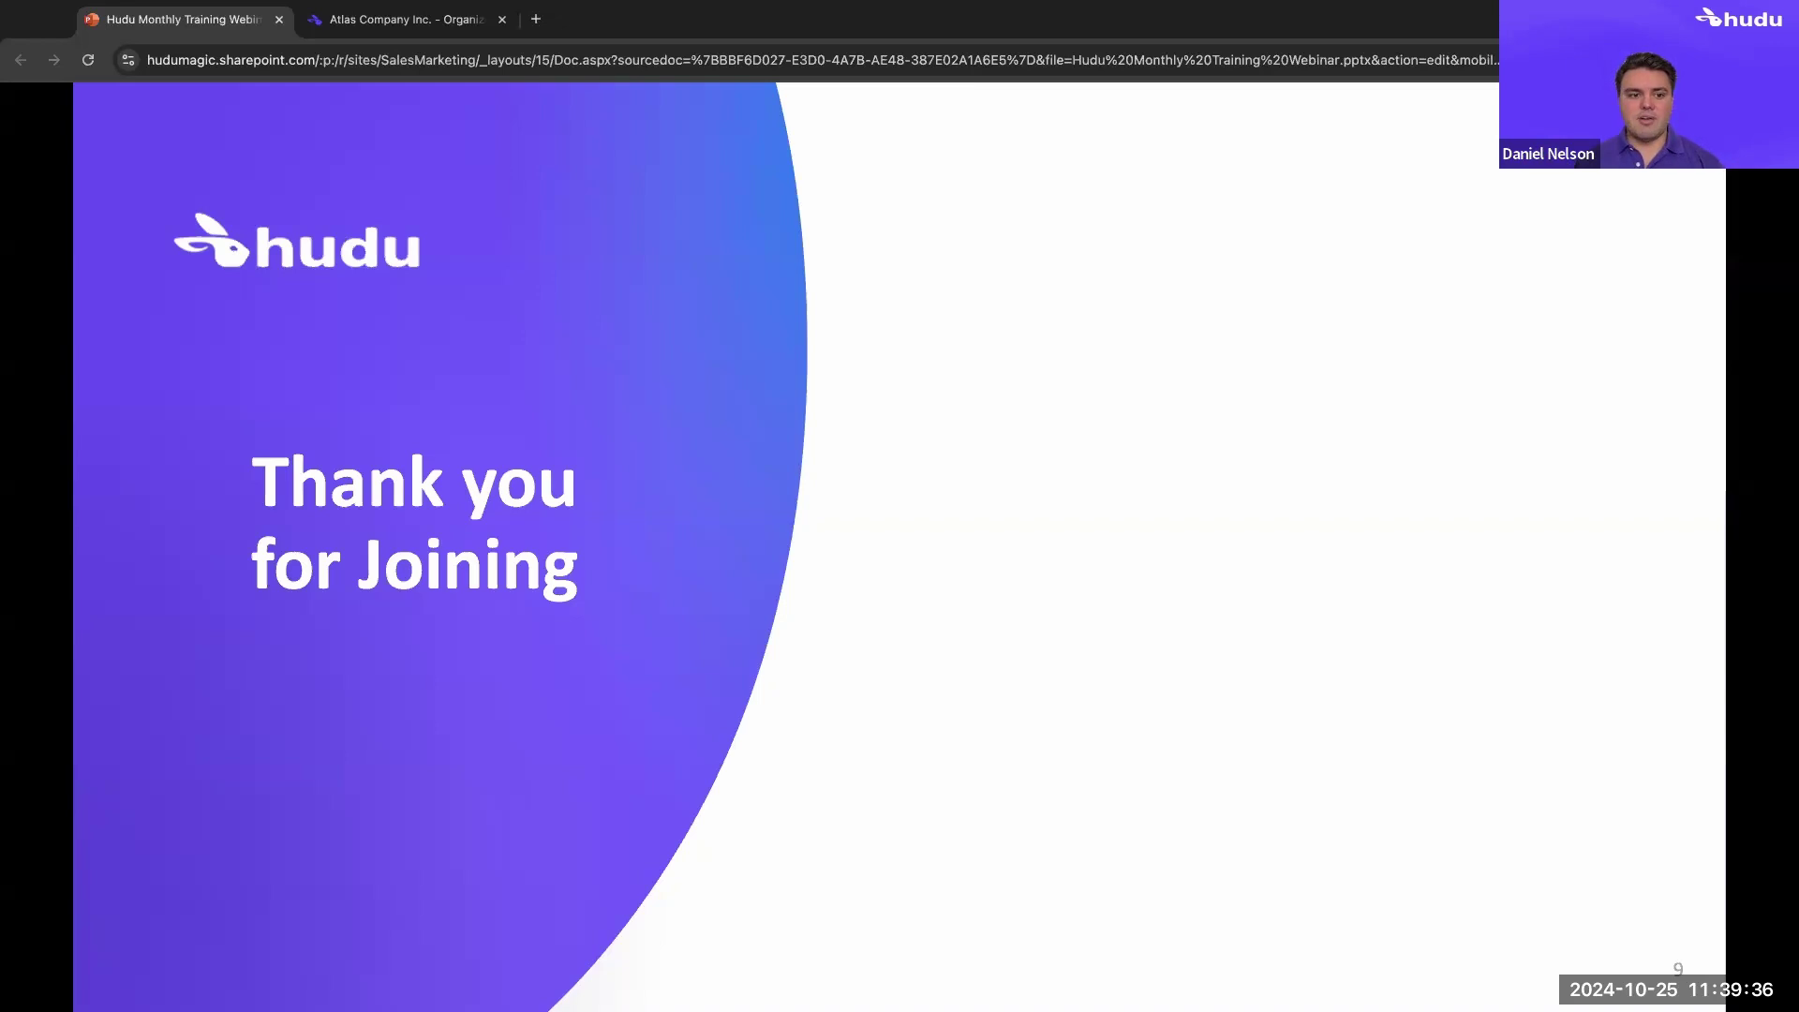
{"action": "key", "text": "ctrl+Tab"}
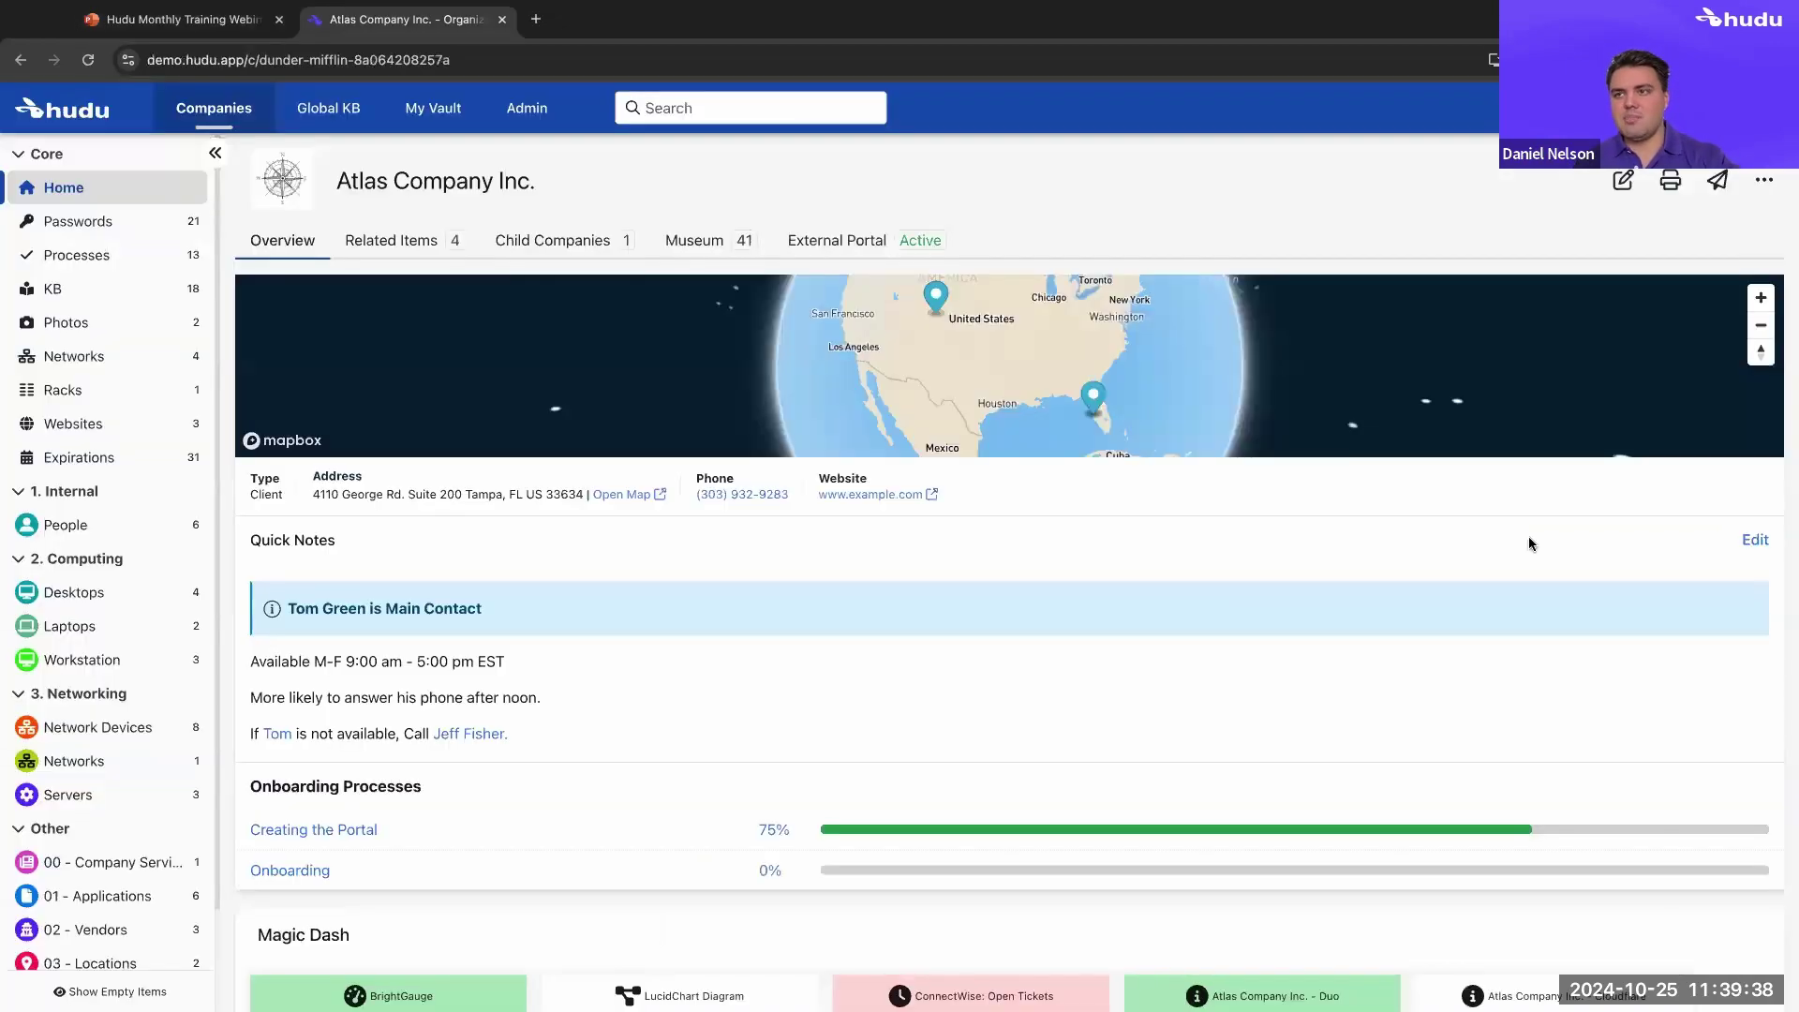